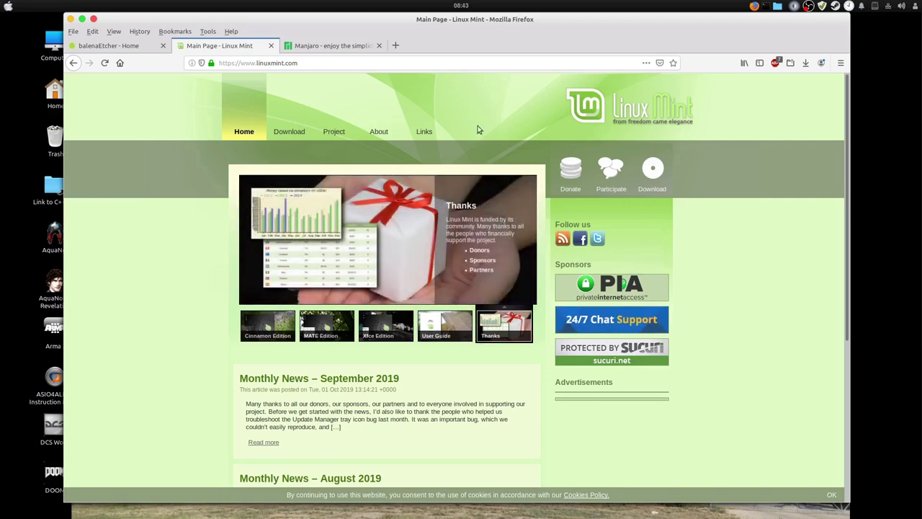
Step: Compare the home pages of the Manjaro and Linux Mint distributions
{"action": "left_click", "coordinate": [304, 45]}
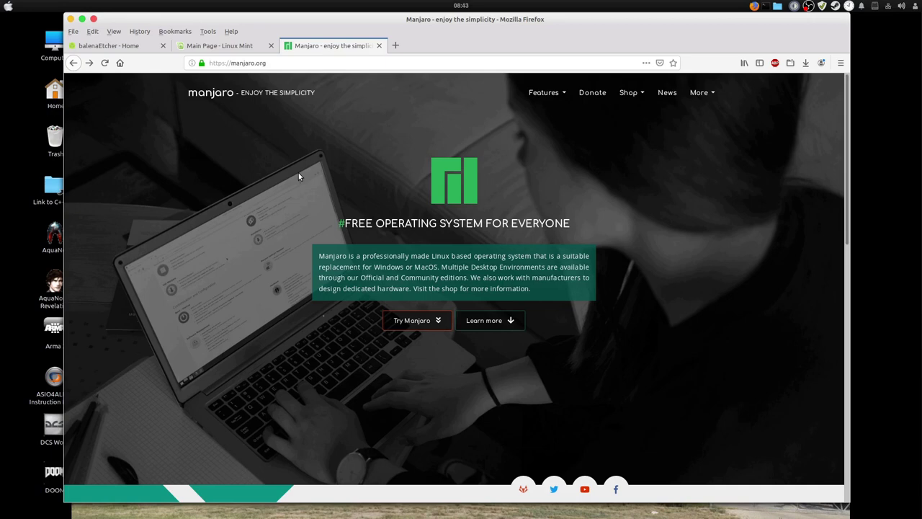
{"action": "left_click", "coordinate": [232, 49]}
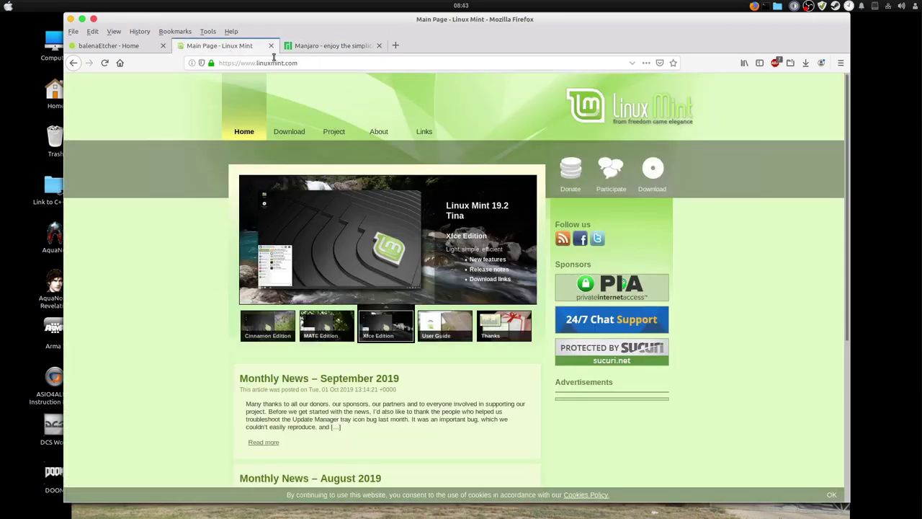
{"action": "left_click", "coordinate": [320, 51]}
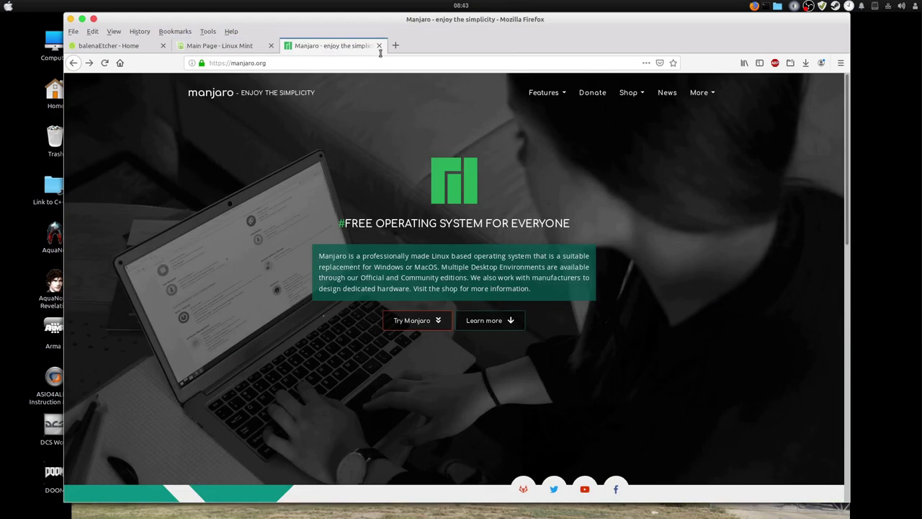
{"action": "left_click", "coordinate": [209, 49]}
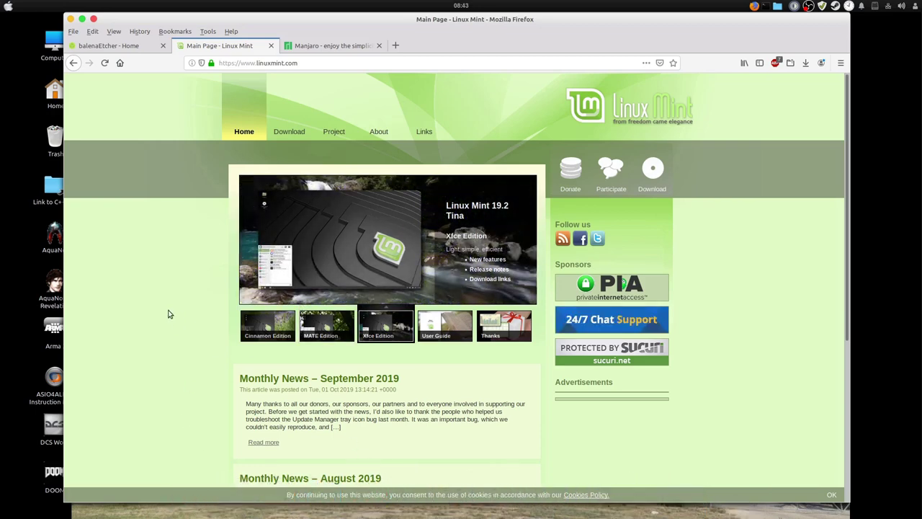
Step: Review the balenaEtcher download options for the different operating systems on its website
{"action": "left_click", "coordinate": [121, 46]}
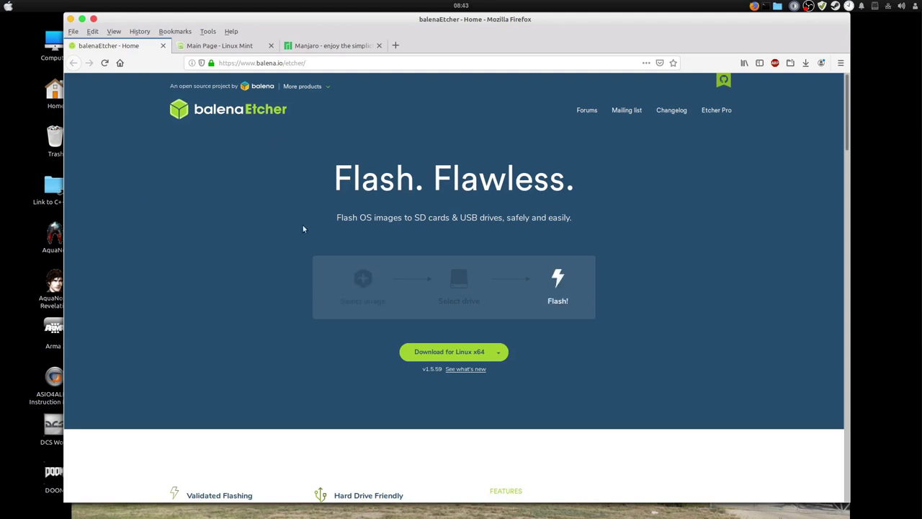
{"action": "left_click", "coordinate": [498, 352]}
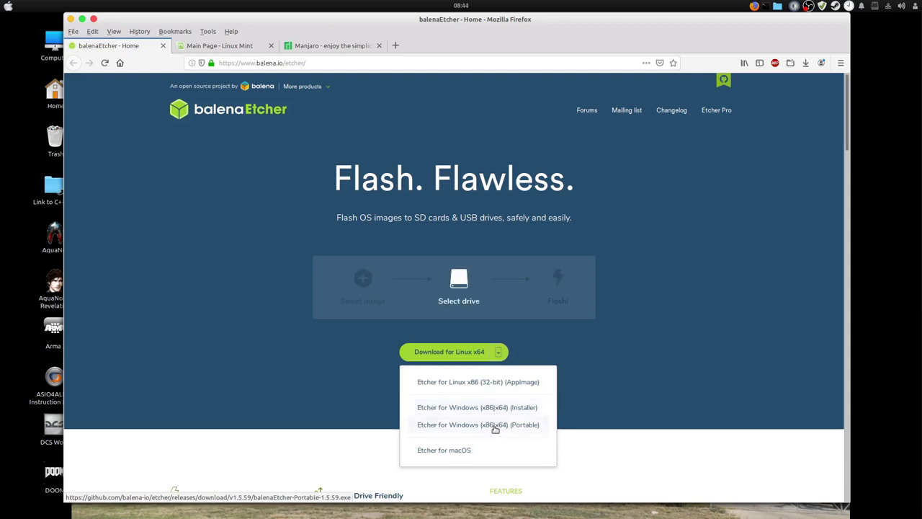
{"action": "left_click", "coordinate": [333, 337]}
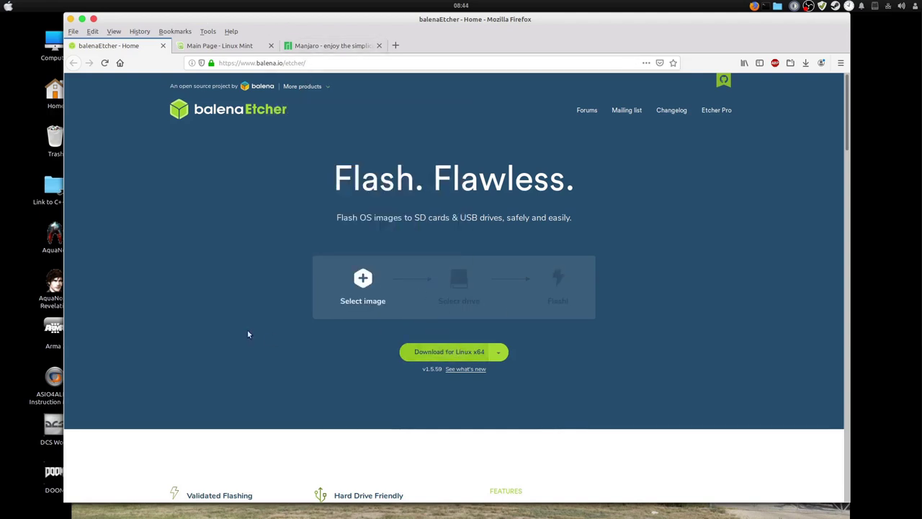
Step: Launch balenaEtcher-1.5.50-x64.AppImage from the Z_OS_Things folder in the file manager, and minimize the folder window
{"action": "mouse_move", "coordinate": [451, 516]}
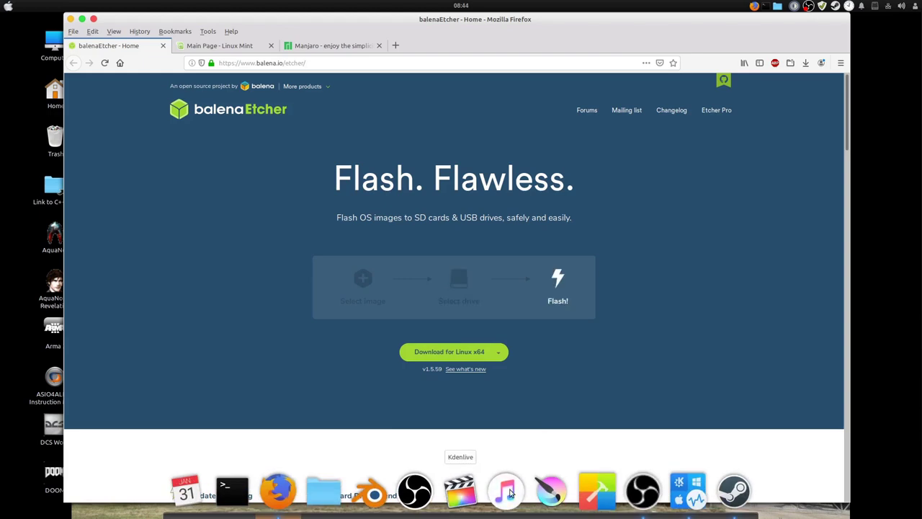
{"action": "left_click", "coordinate": [323, 494]}
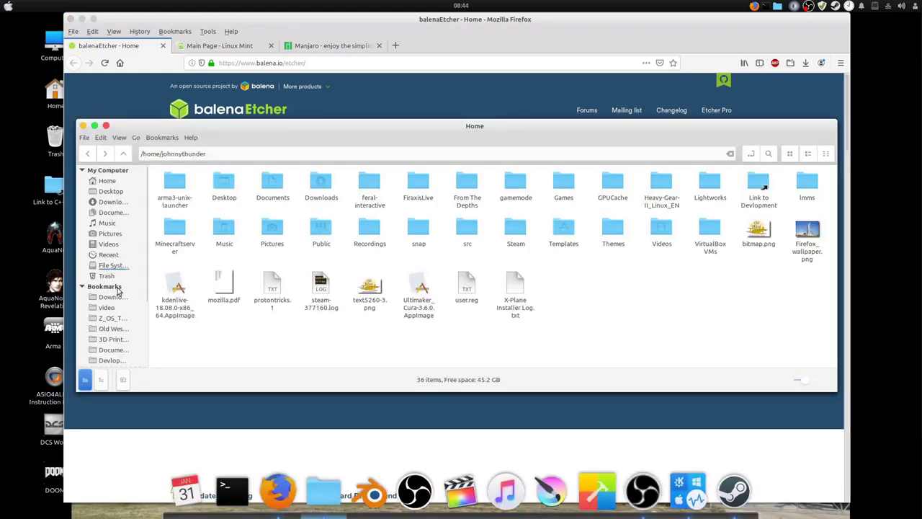
{"action": "left_click", "coordinate": [113, 319]}
{"action": "scroll", "coordinate": [111, 324], "scroll_direction": "down", "scroll_amount": 2}
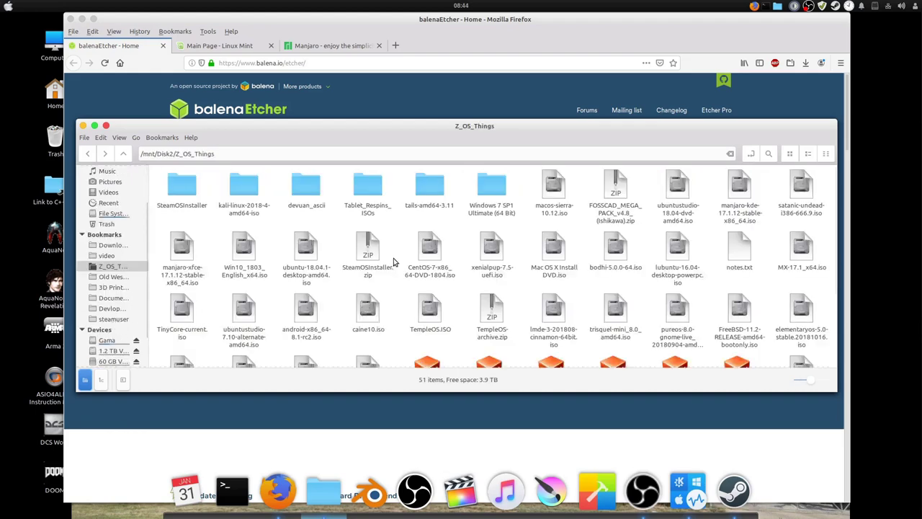
{"action": "scroll", "coordinate": [303, 317], "scroll_direction": "down", "scroll_amount": 3}
{"action": "left_click", "coordinate": [300, 345]}
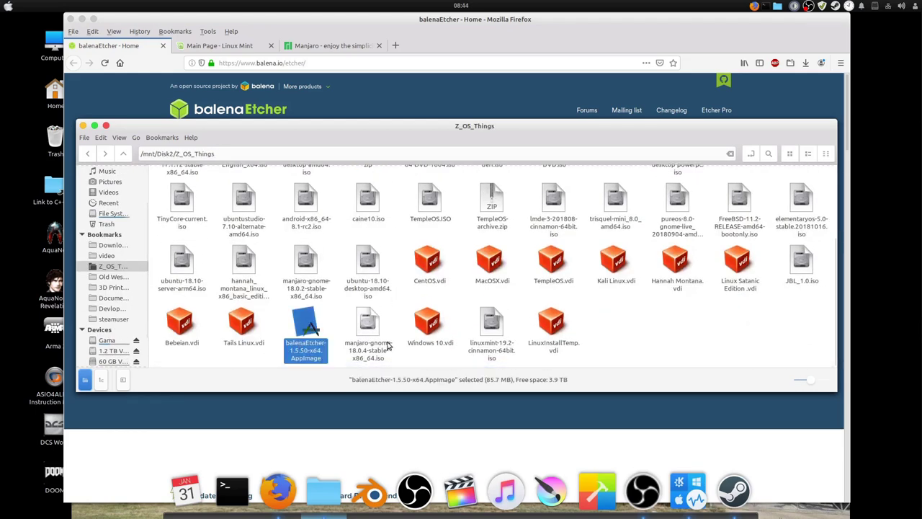
{"action": "double_click", "coordinate": [307, 318]}
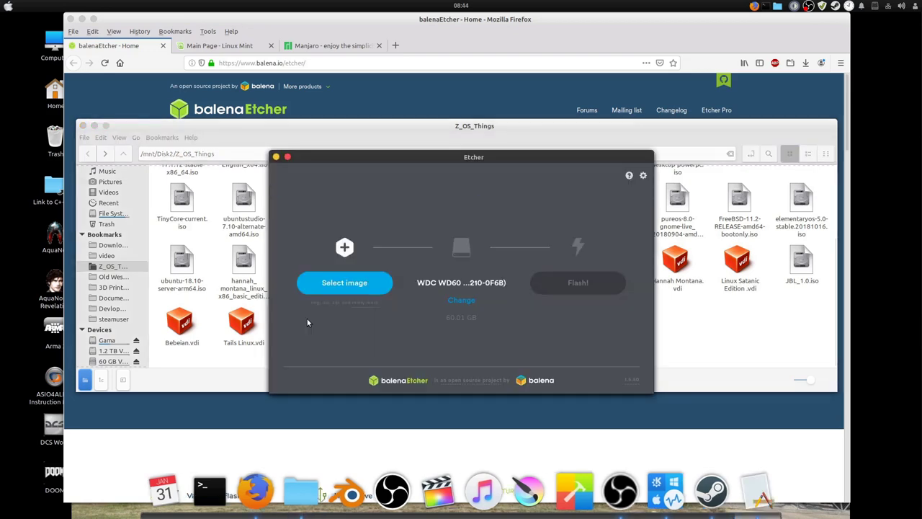
{"action": "left_click", "coordinate": [82, 126]}
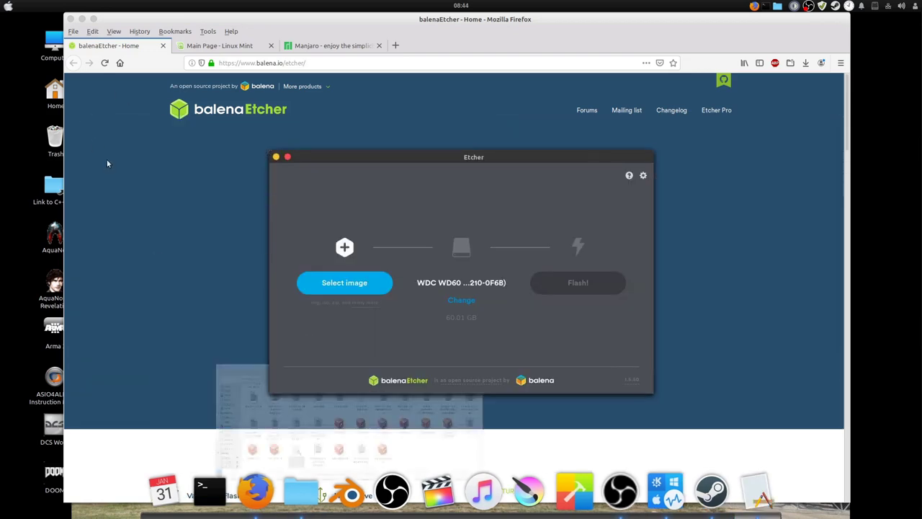
Step: Change Etcher's target to only the 15.67 GB SanDisk Cruzer Glide, deselecting the 60.01 GB WDC drive
{"action": "left_click", "coordinate": [455, 303]}
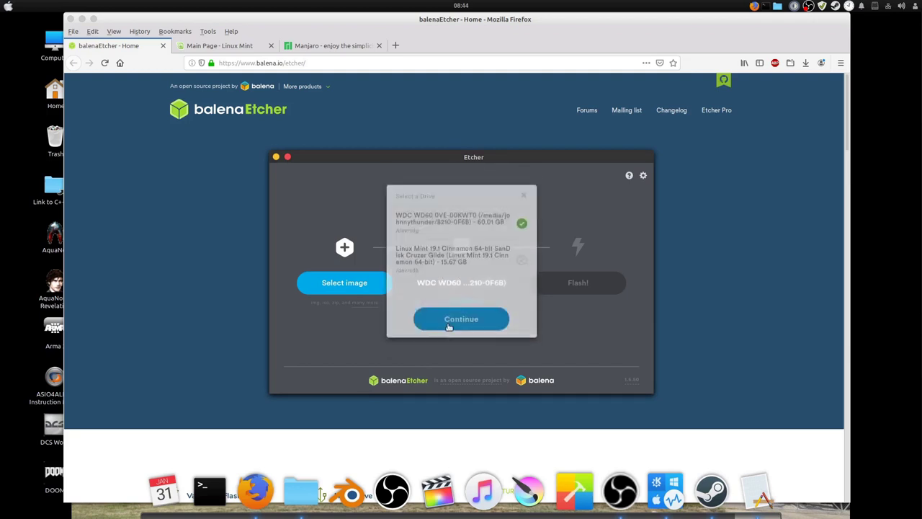
{"action": "left_click", "coordinate": [450, 281]}
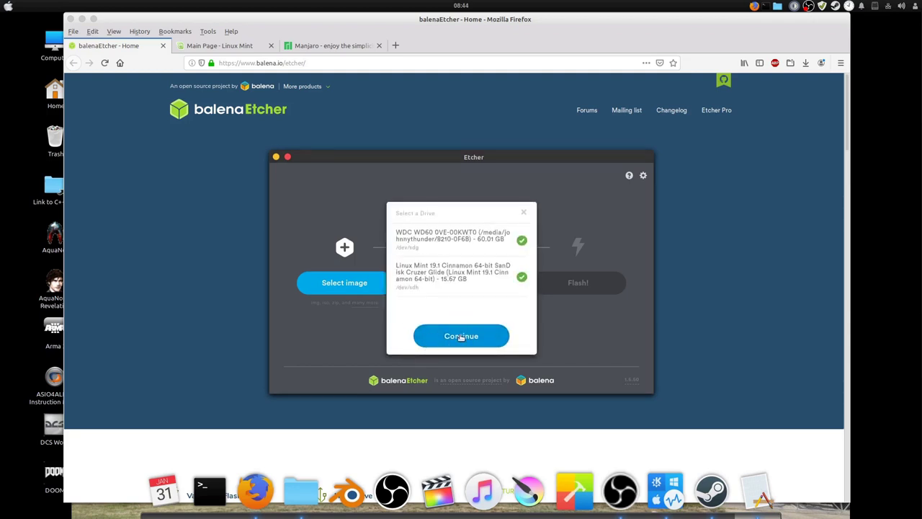
{"action": "left_click", "coordinate": [466, 240]}
{"action": "left_click", "coordinate": [454, 338]}
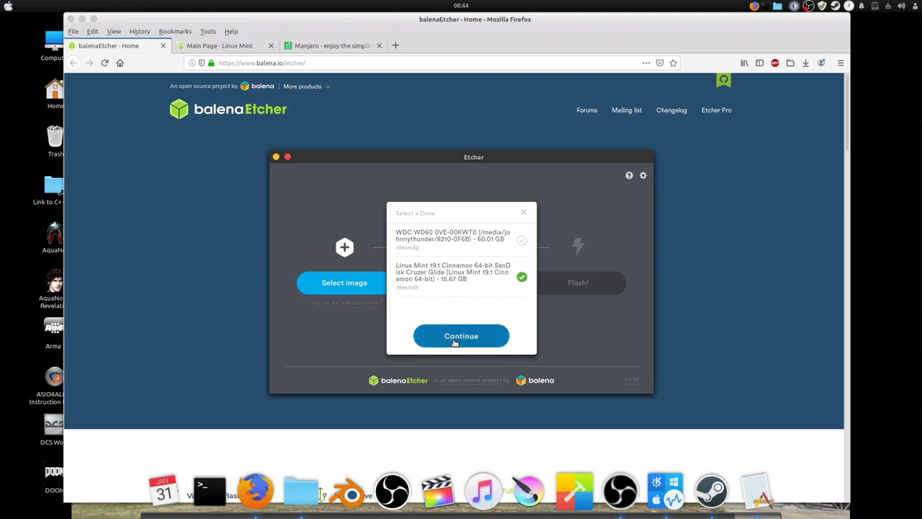
{"action": "left_click", "coordinate": [454, 337]}
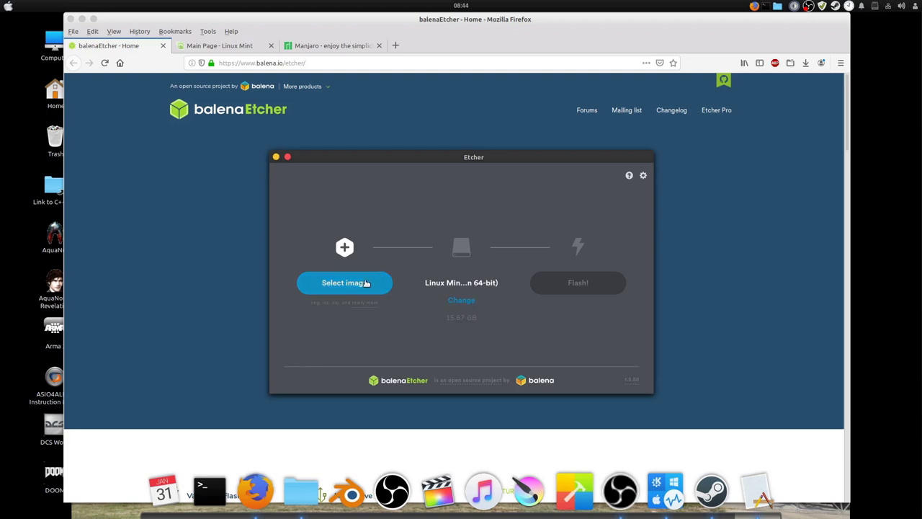
Step: Choose linuxmint-19.2-cinnamon-64bit.iso from Z_OS_Things as the image and flash it to the selected drive
{"action": "left_click", "coordinate": [344, 289]}
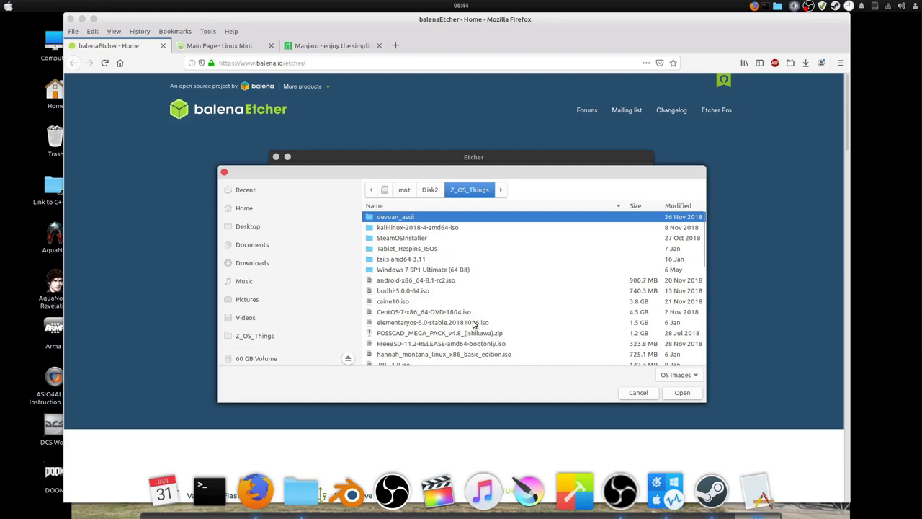
{"action": "scroll", "coordinate": [463, 301], "scroll_direction": "down", "scroll_amount": 3}
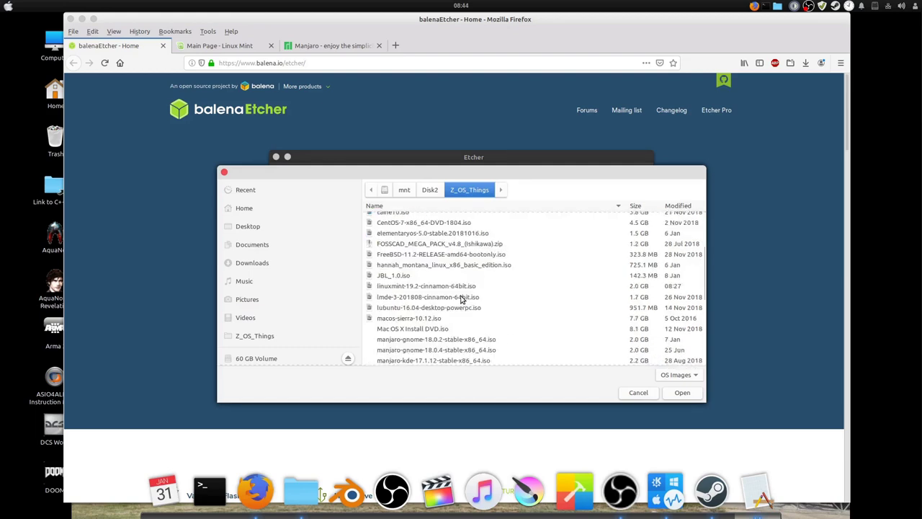
{"action": "scroll", "coordinate": [462, 299], "scroll_direction": "down", "scroll_amount": 10}
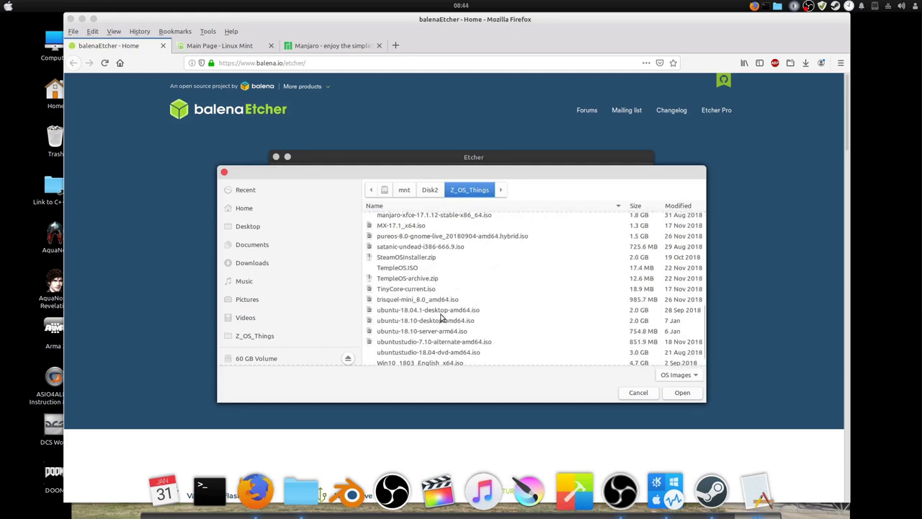
{"action": "scroll", "coordinate": [423, 345], "scroll_direction": "up", "scroll_amount": 2}
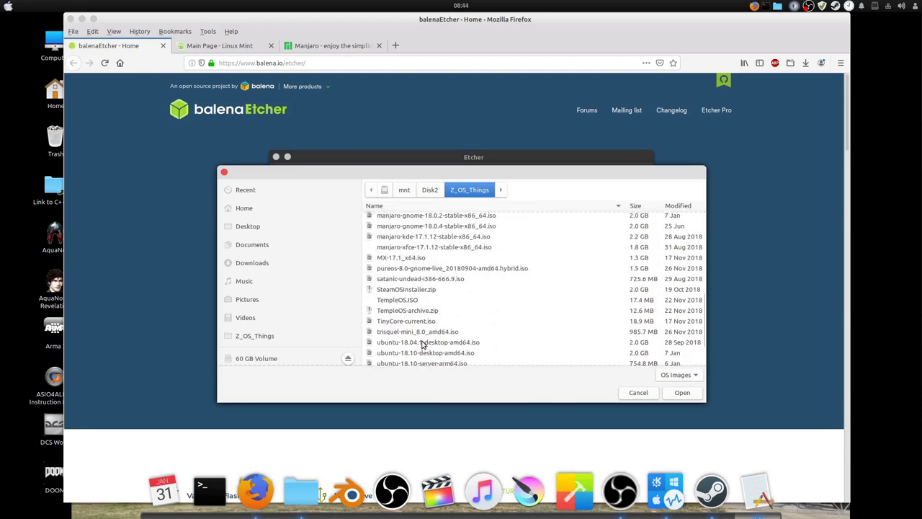
{"action": "scroll", "coordinate": [423, 345], "scroll_direction": "up", "scroll_amount": 3}
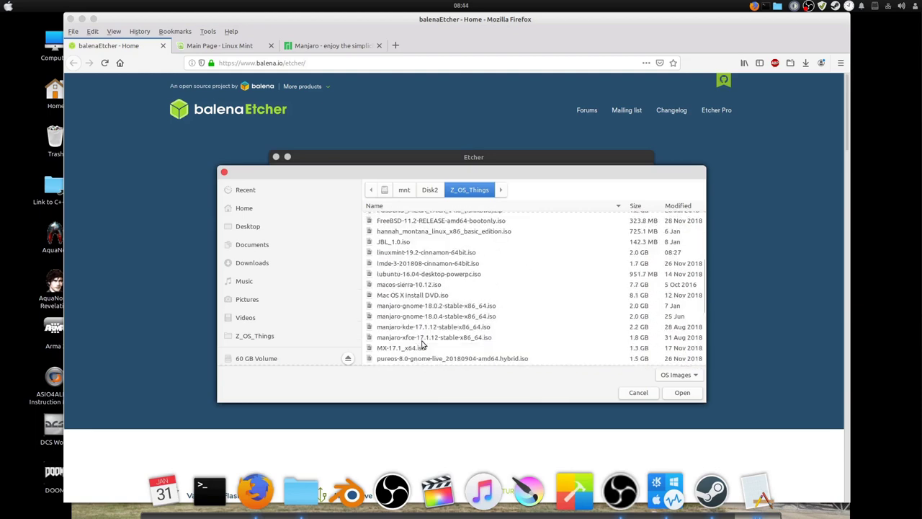
{"action": "scroll", "coordinate": [423, 344], "scroll_direction": "up", "scroll_amount": 4}
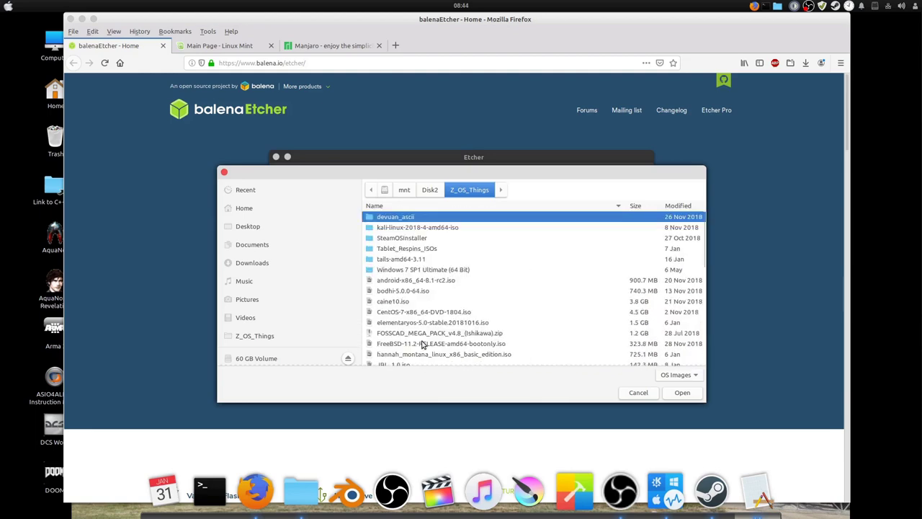
{"action": "scroll", "coordinate": [423, 345], "scroll_direction": "down", "scroll_amount": 7}
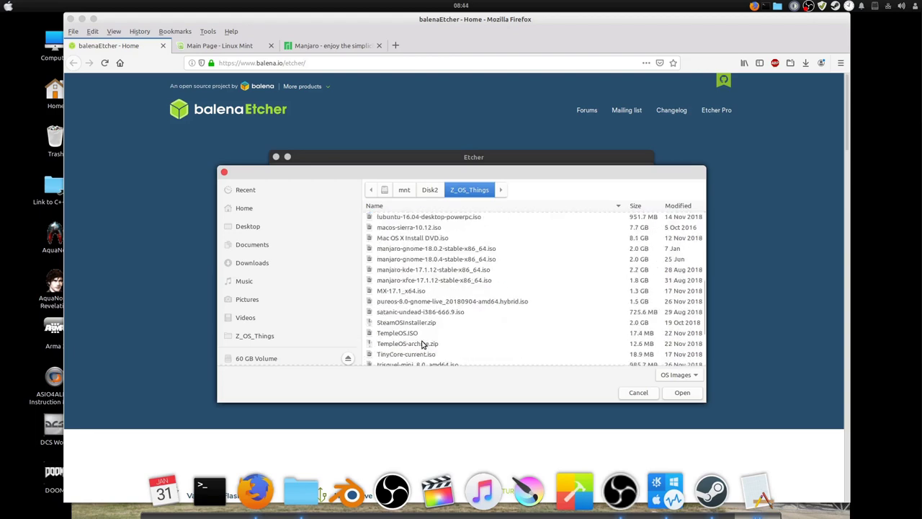
{"action": "scroll", "coordinate": [423, 345], "scroll_direction": "down", "scroll_amount": 3}
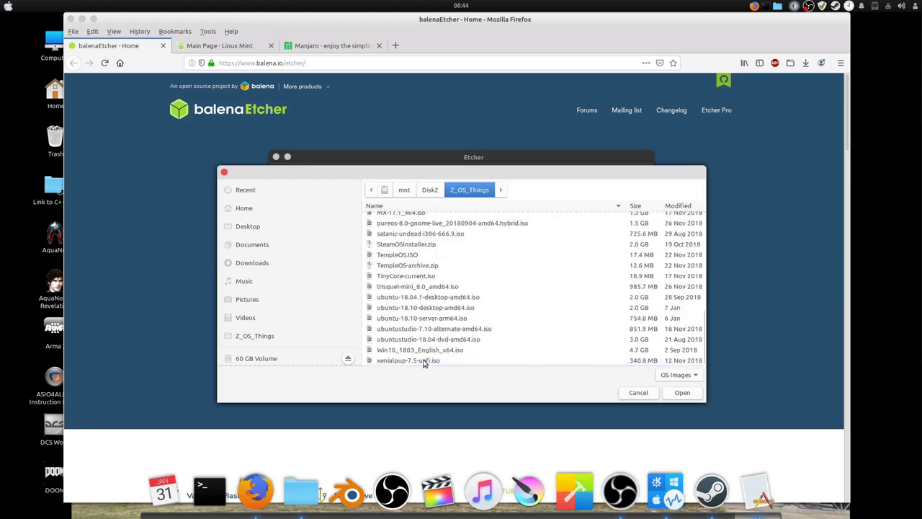
{"action": "scroll", "coordinate": [421, 350], "scroll_direction": "up", "scroll_amount": 1}
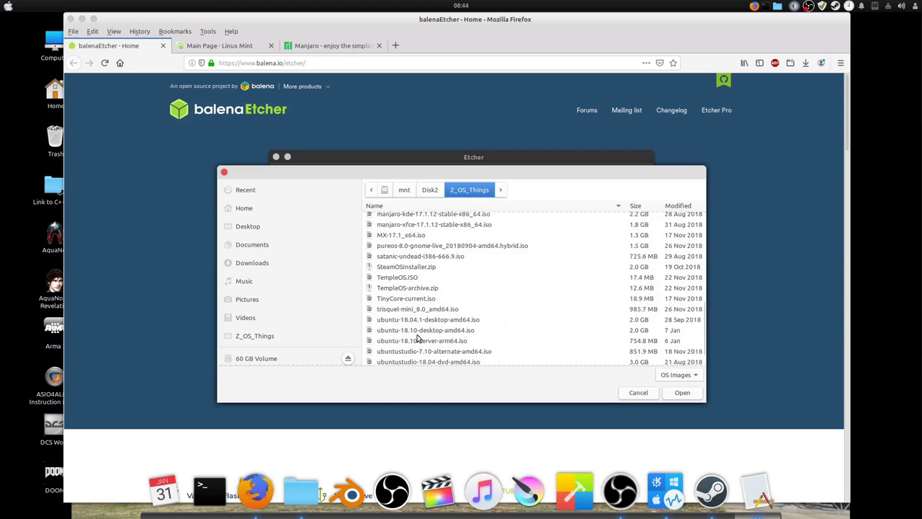
{"action": "scroll", "coordinate": [420, 339], "scroll_direction": "up", "scroll_amount": 2}
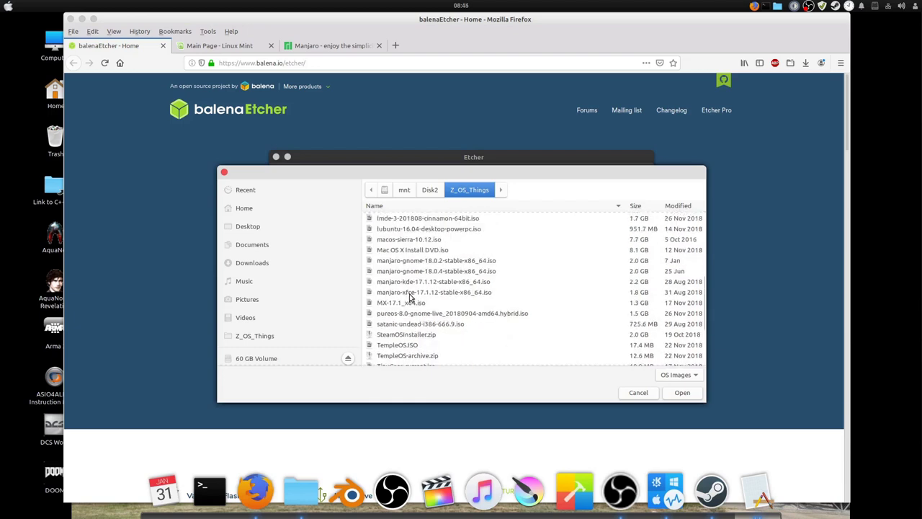
{"action": "scroll", "coordinate": [409, 297], "scroll_direction": "up", "scroll_amount": 3}
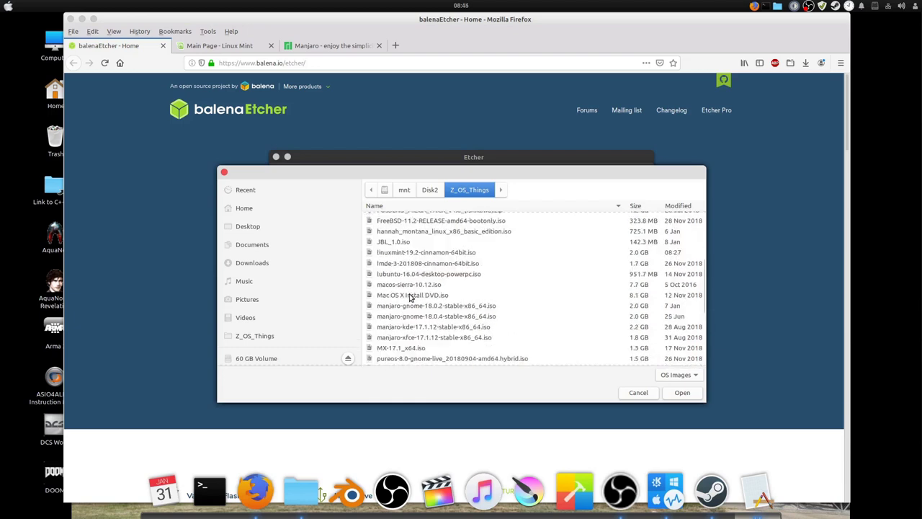
{"action": "double_click", "coordinate": [416, 253]}
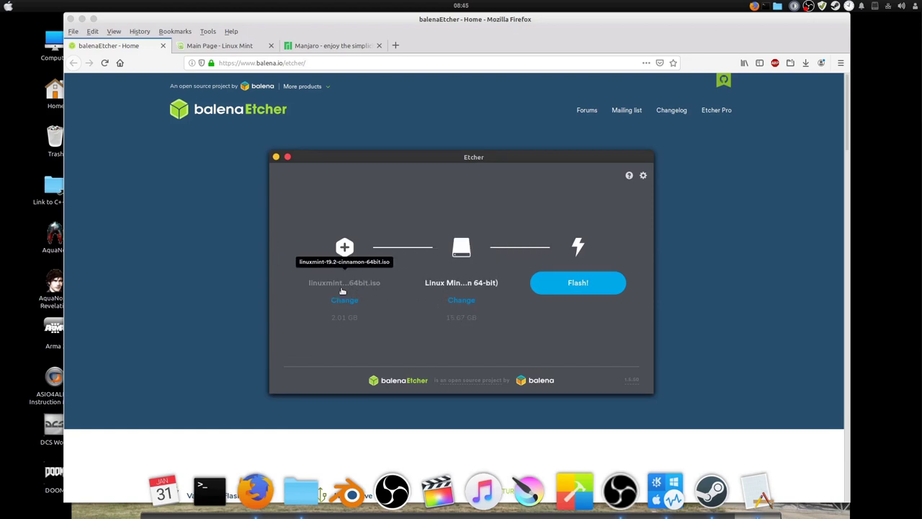
{"action": "left_click", "coordinate": [595, 288]}
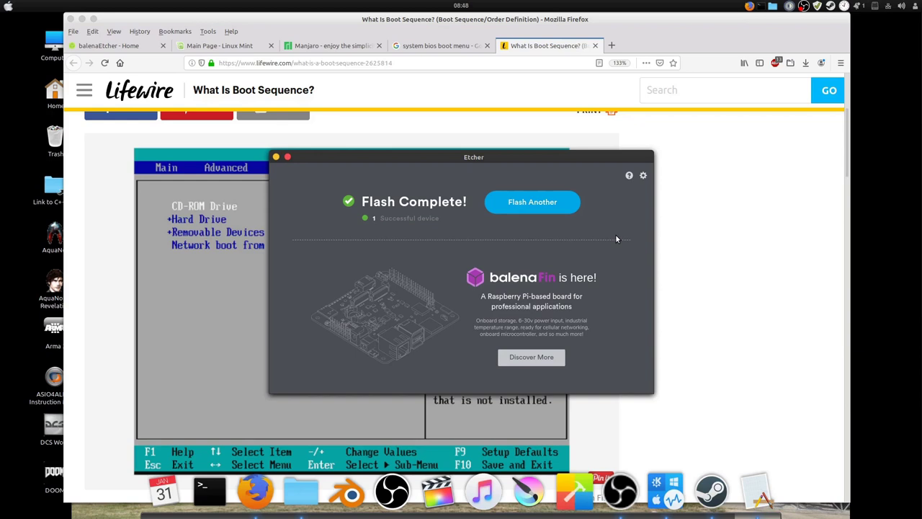
Step: Put the Etcher window out of view and open the VirtualBox Manager
{"action": "left_click", "coordinate": [669, 259]}
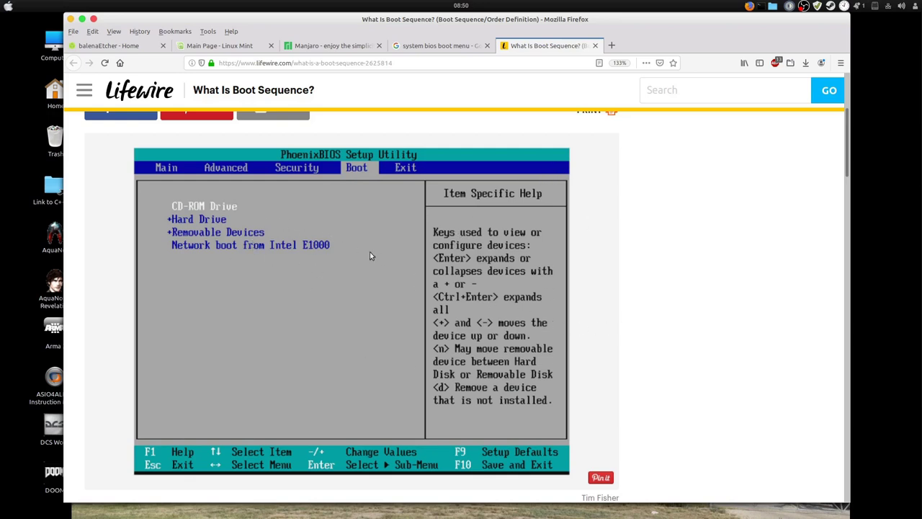
{"action": "mouse_move", "coordinate": [712, 512]}
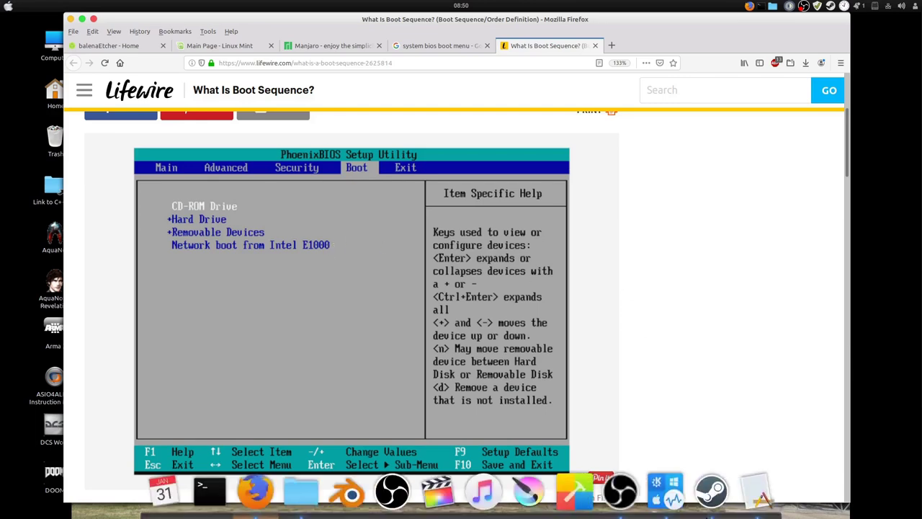
{"action": "left_click", "coordinate": [665, 490]}
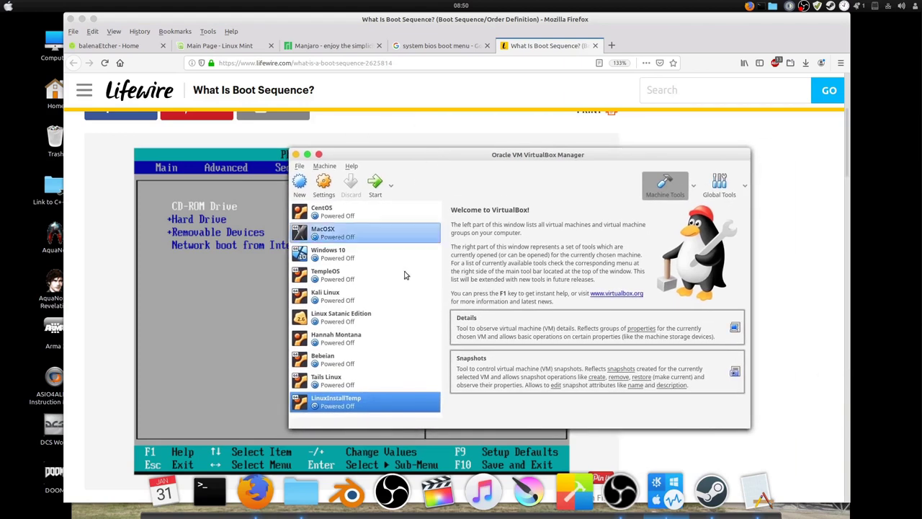
Step: Examine the LinuxInstallTemp machine's settings, including USB, shared folders, serial ports and storage controllers, and close them without changes
{"action": "right_click", "coordinate": [379, 405]}
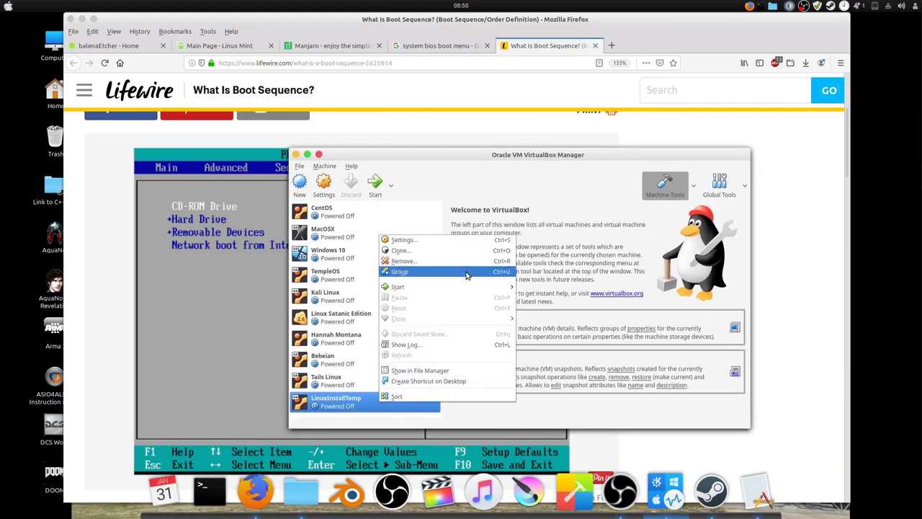
{"action": "mouse_move", "coordinate": [475, 287]}
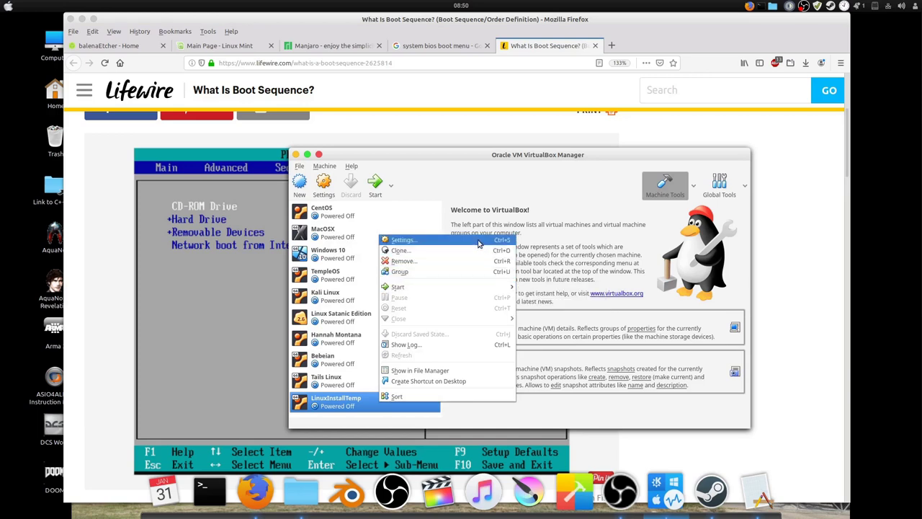
{"action": "left_click", "coordinate": [351, 257]}
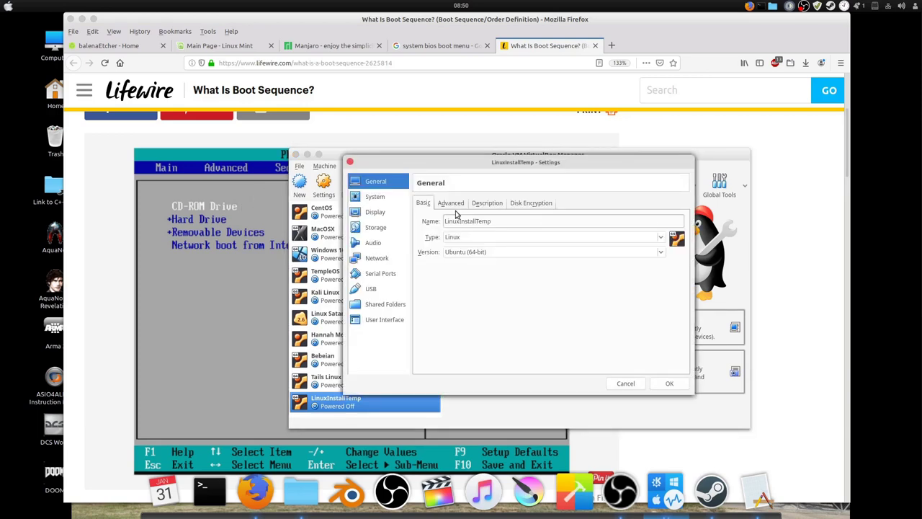
{"action": "left_click", "coordinate": [377, 200]}
{"action": "left_click", "coordinate": [376, 211]}
{"action": "left_click", "coordinate": [380, 185]}
{"action": "left_click", "coordinate": [383, 291]}
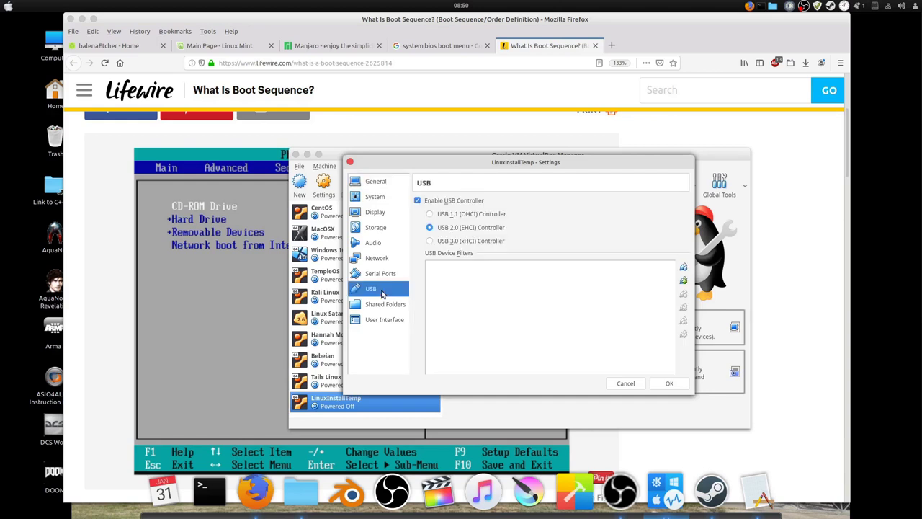
{"action": "left_click", "coordinate": [380, 304]}
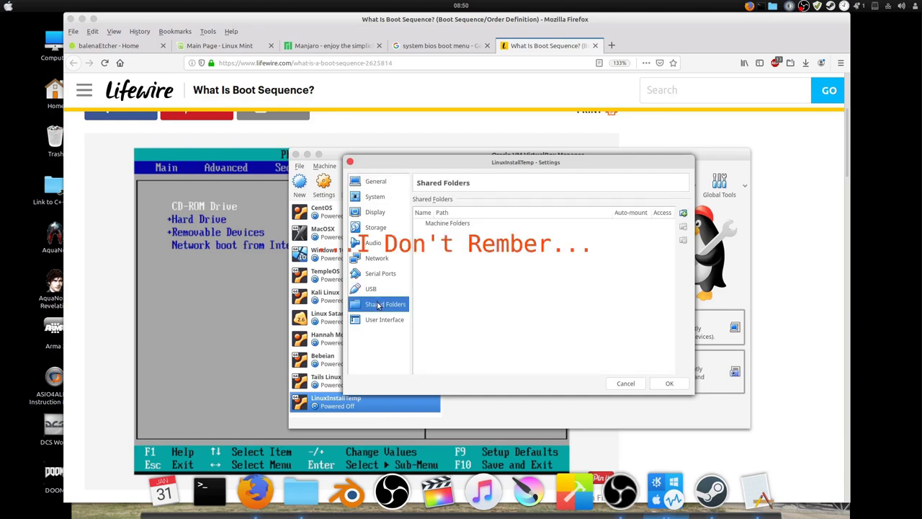
{"action": "left_click", "coordinate": [383, 321]}
{"action": "left_click", "coordinate": [384, 275]}
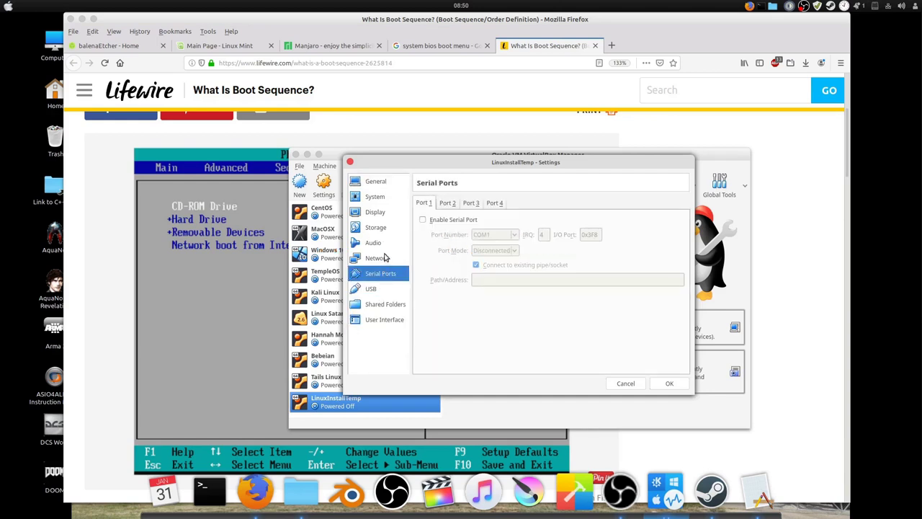
{"action": "left_click", "coordinate": [386, 260]}
{"action": "left_click", "coordinate": [386, 244]}
{"action": "left_click", "coordinate": [387, 229]}
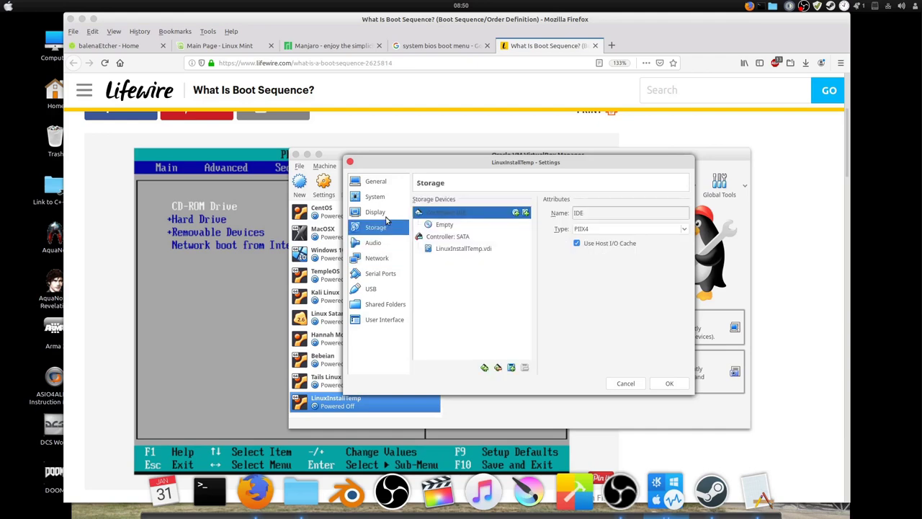
{"action": "left_click", "coordinate": [450, 237]}
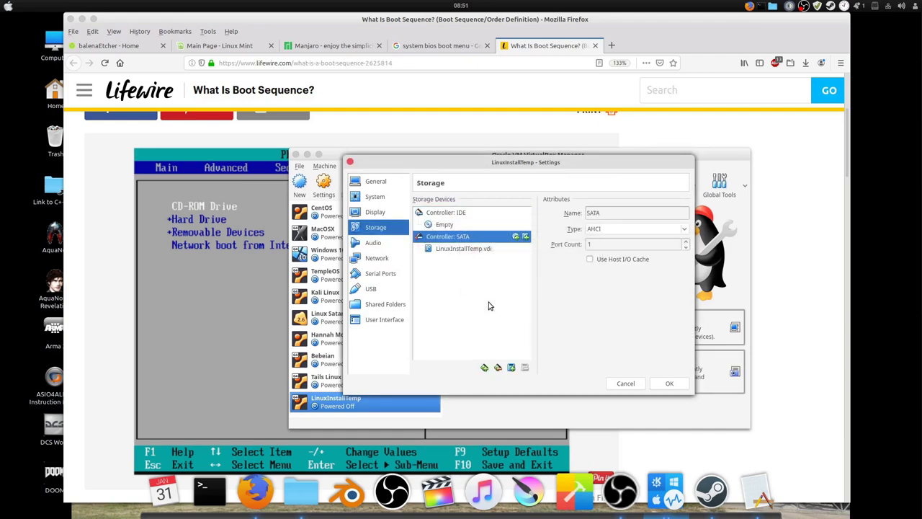
{"action": "left_click", "coordinate": [350, 161]}
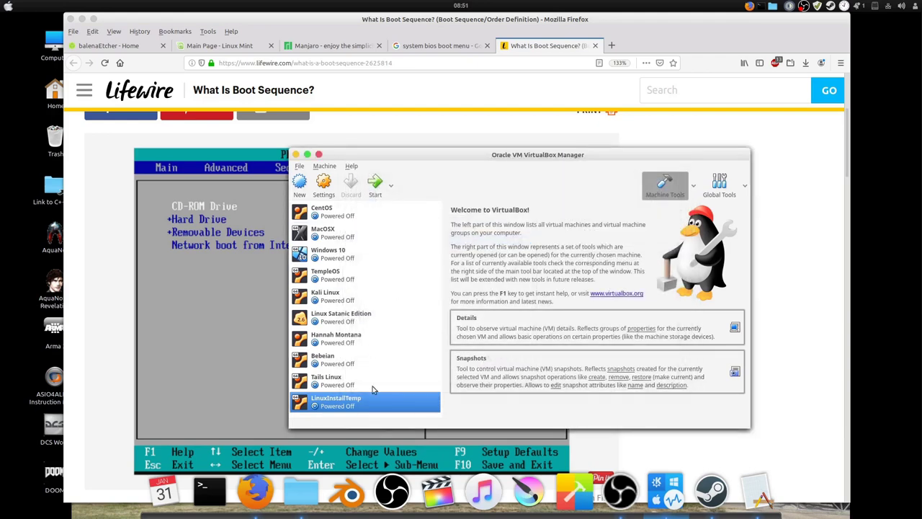
Step: Remove the LinuxInstallTemp virtual machine and delete all of its files
{"action": "right_click", "coordinate": [366, 407]}
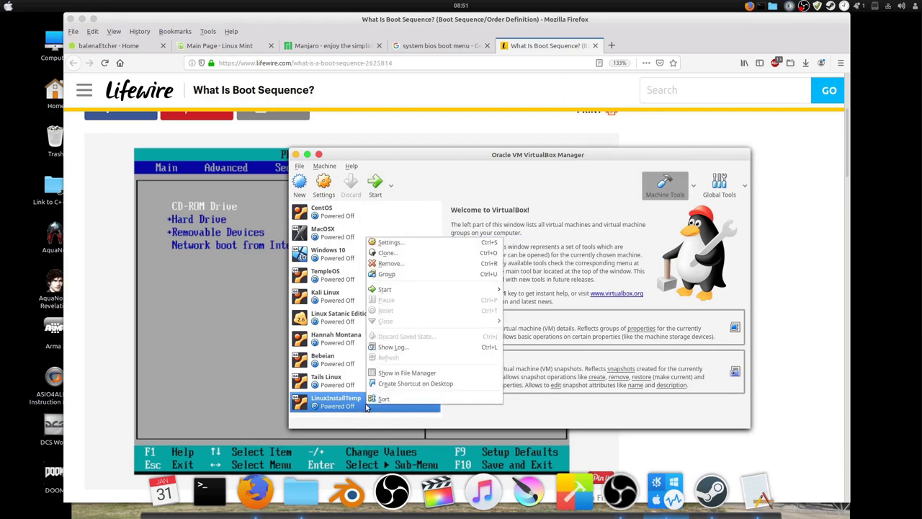
{"action": "left_click", "coordinate": [409, 264]}
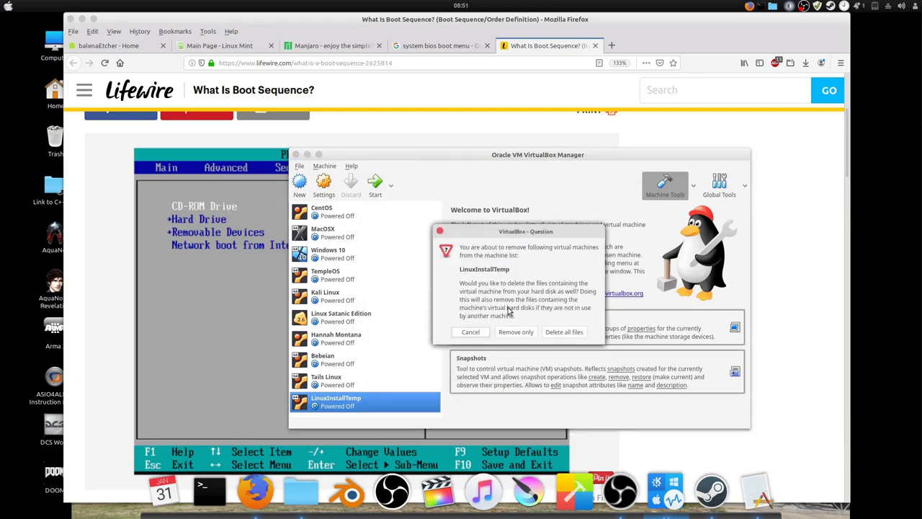
{"action": "left_click", "coordinate": [564, 332]}
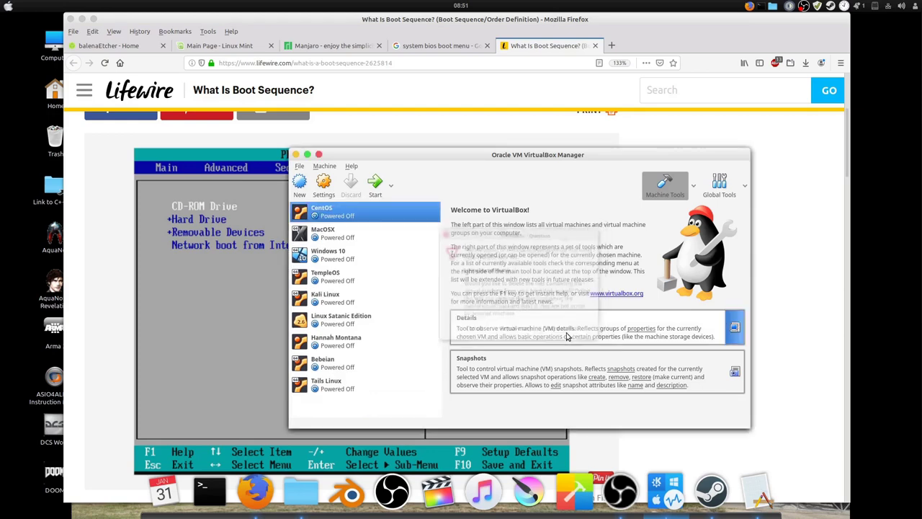
Step: Create a new Linux virtual machine named LinuxMintInstall
{"action": "left_click", "coordinate": [299, 182]}
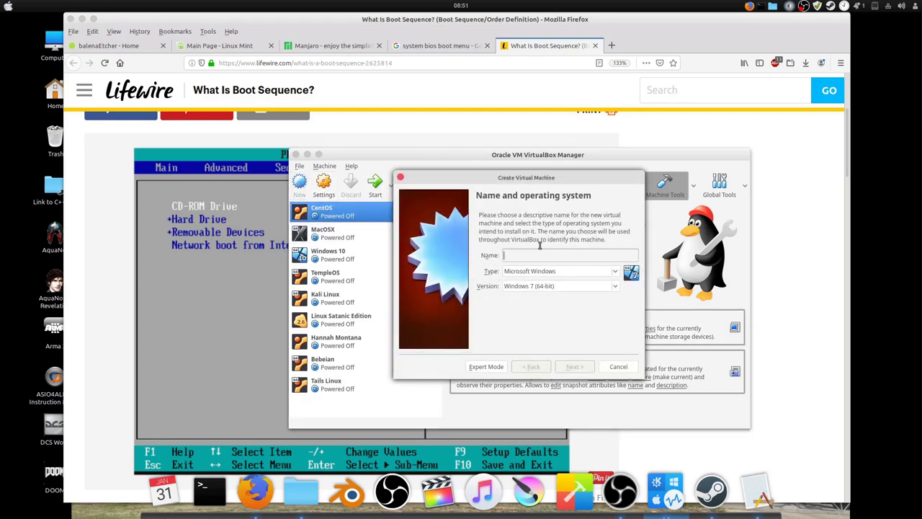
{"action": "type", "text": "LinuxMint"}
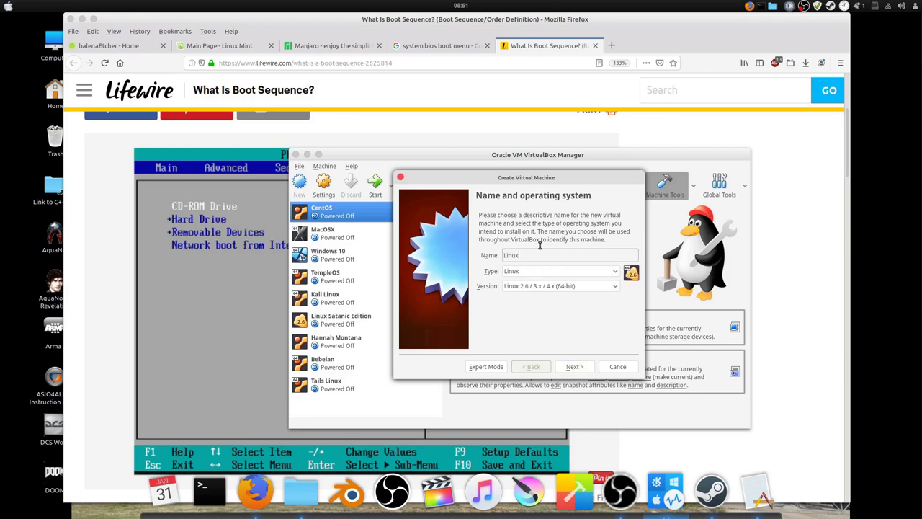
{"action": "type", "text": "Install"}
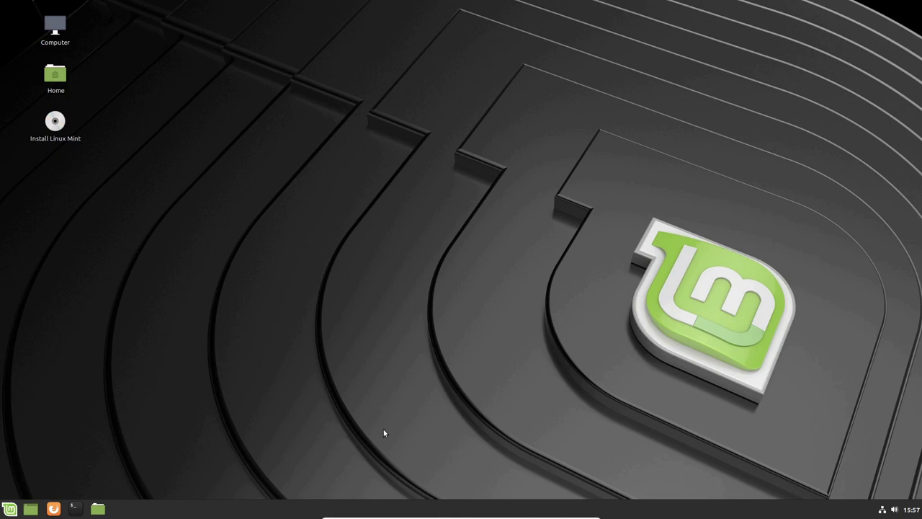
Step: Leave full screen to view LinuxMintInstall in the VirtualBox Manager, and return the running machine to full screen
{"action": "key", "text": "ctrl+f"}
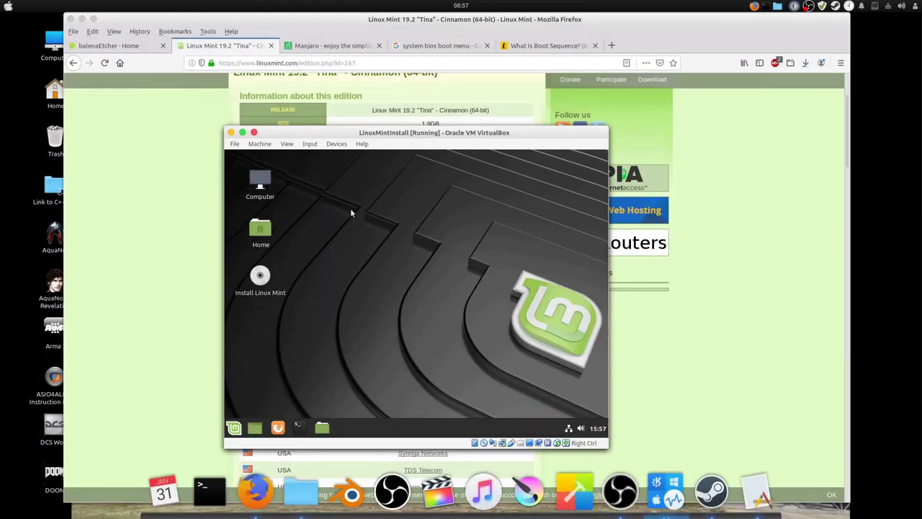
{"action": "left_click", "coordinate": [666, 490]}
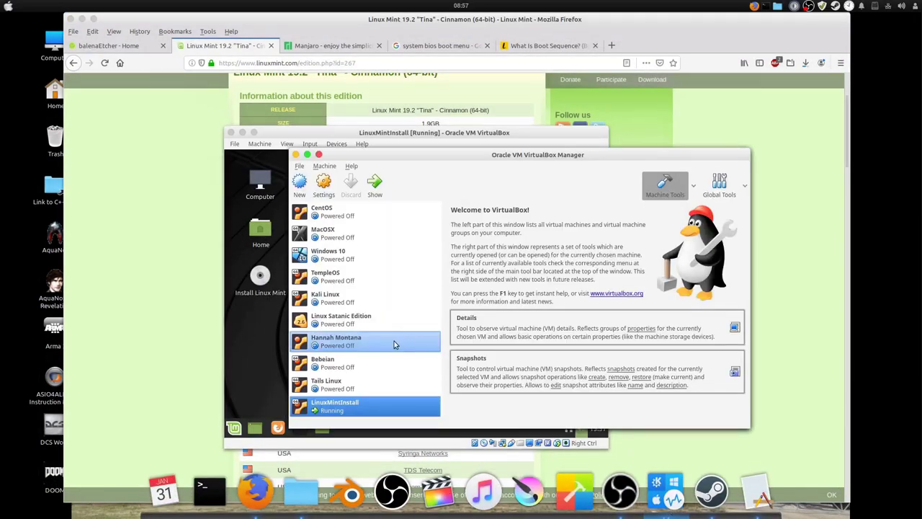
{"action": "left_click", "coordinate": [303, 136]}
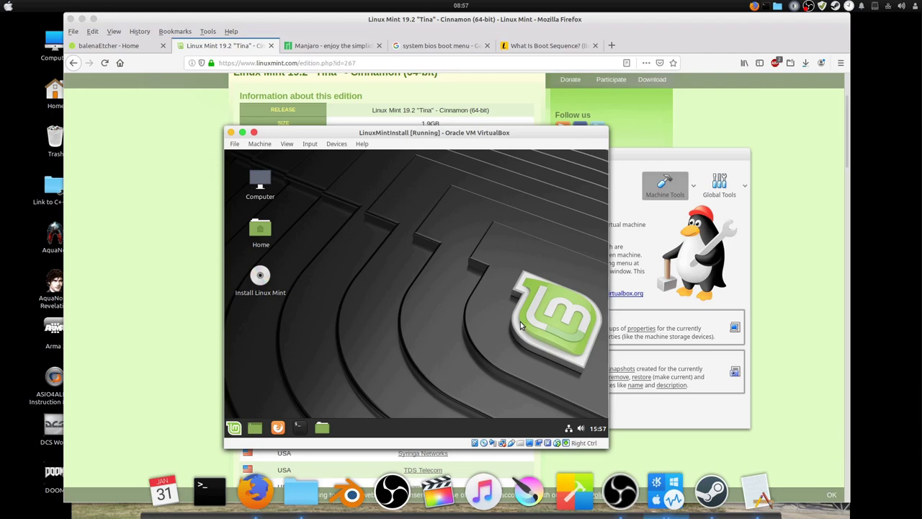
{"action": "key", "text": "ctrl+f"}
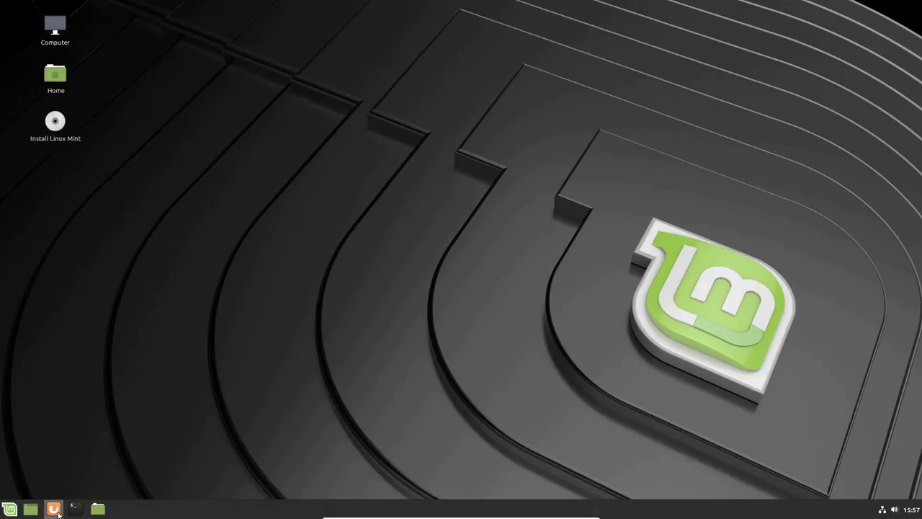
Step: View the application menu and the Linux Mint start page in Firefox on the live desktop, and close the browser
{"action": "left_click", "coordinate": [11, 508]}
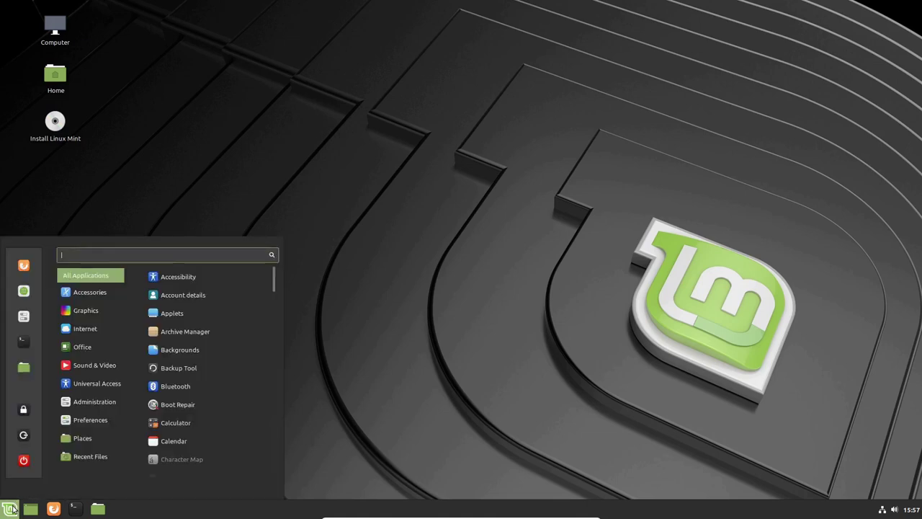
{"action": "left_click", "coordinate": [274, 251]}
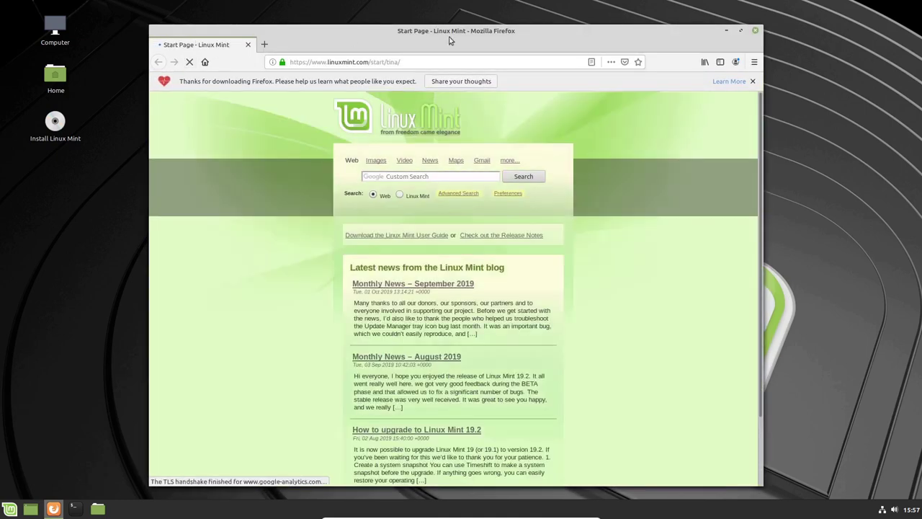
{"action": "left_click", "coordinate": [755, 33]}
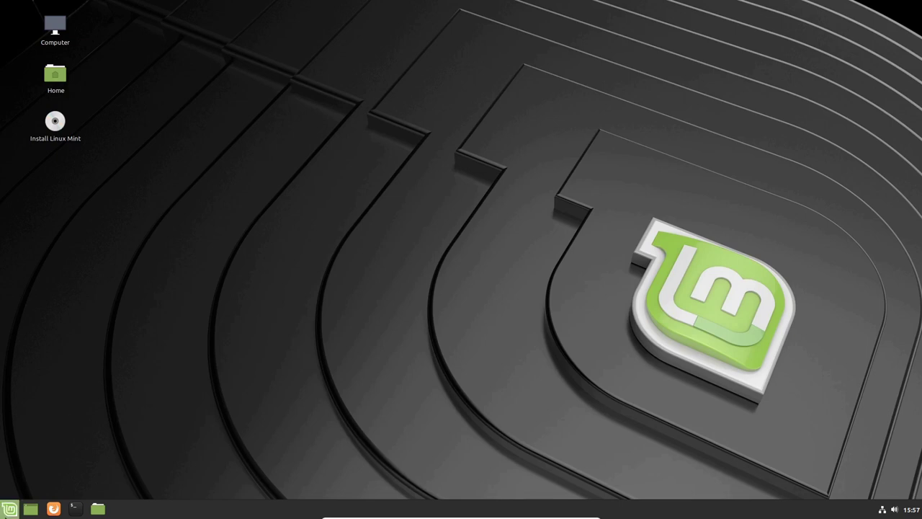
Step: Search the installed applications for GParted, open it to view the /dev/sda disk, and close it
{"action": "left_click", "coordinate": [11, 508]}
{"action": "type", "text": "hpart"}
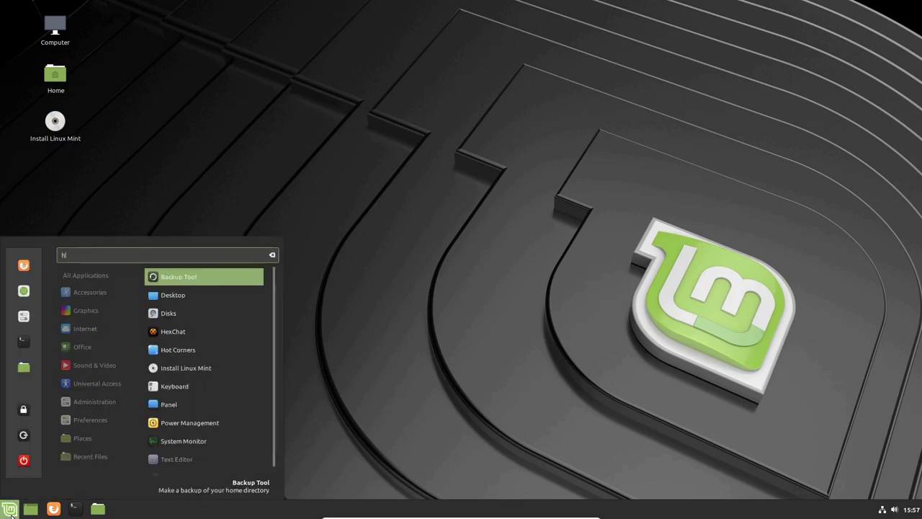
{"action": "key", "text": "BackSpace"}
{"action": "key", "text": "BackSpace"}
{"action": "key", "text": "BackSpace"}
{"action": "type", "text": "gpa"}
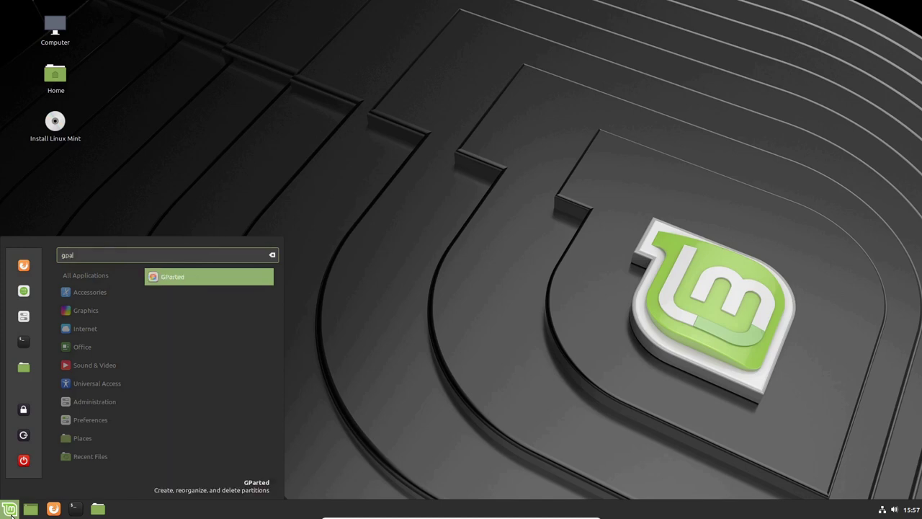
{"action": "key", "text": "Return"}
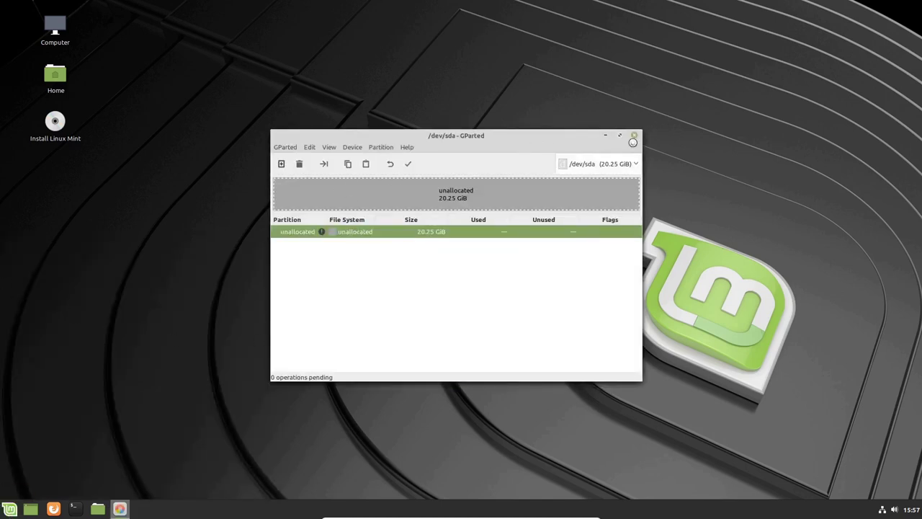
{"action": "left_click", "coordinate": [634, 136]}
Step: Look at the applications in the Graphics category and dismiss the application list
{"action": "left_click", "coordinate": [9, 509]}
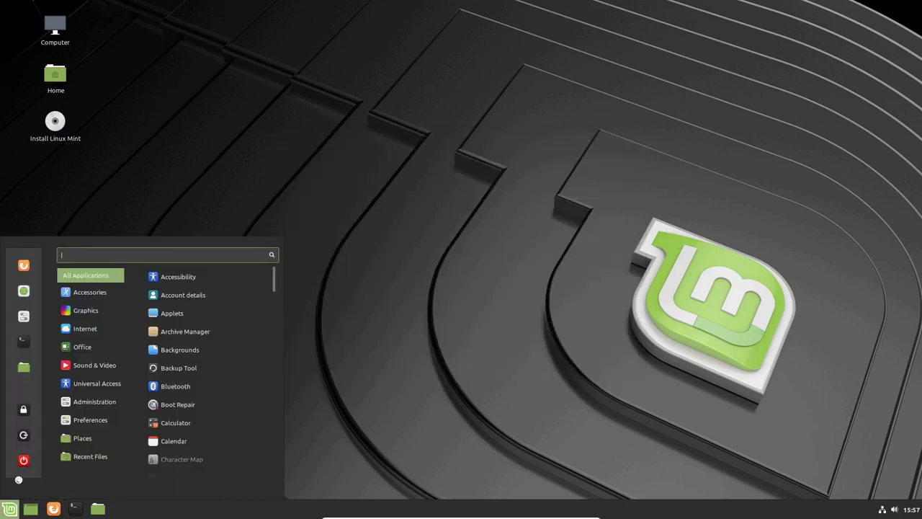
{"action": "mouse_move", "coordinate": [85, 310]}
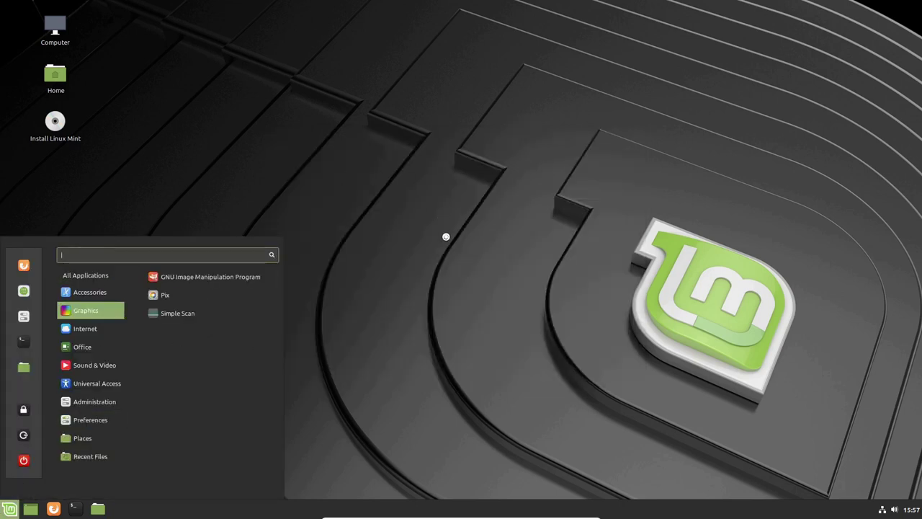
{"action": "left_click", "coordinate": [446, 236]}
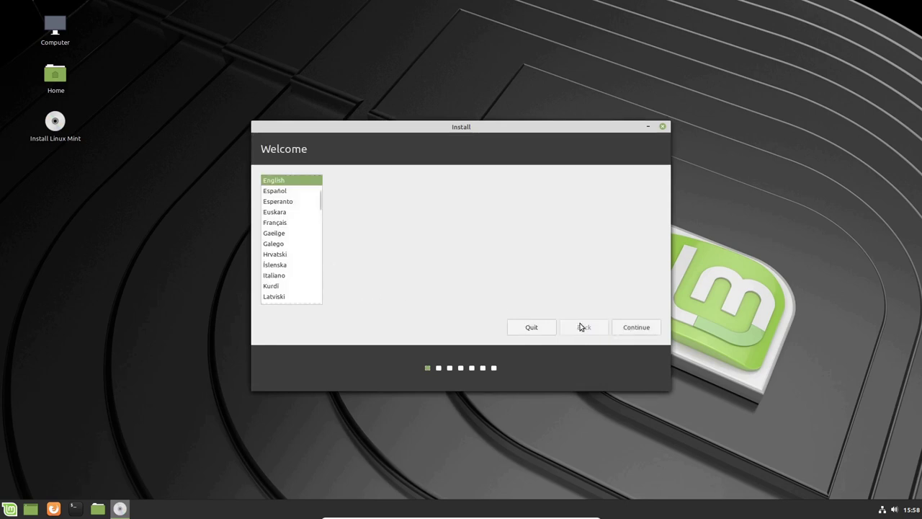
Step: Continue through the Linux Mint installer with English as the language and English (US) as the keyboard layout
{"action": "left_click", "coordinate": [634, 330]}
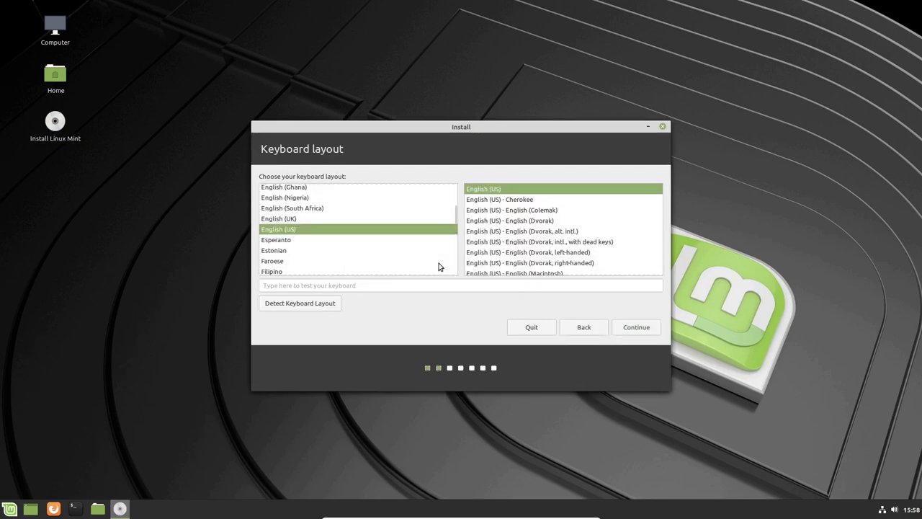
{"action": "left_click", "coordinate": [585, 325]}
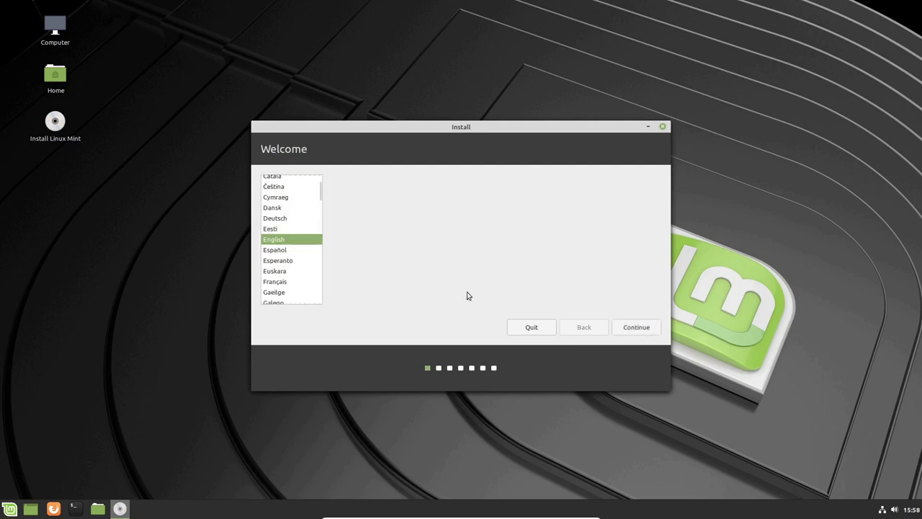
{"action": "left_click", "coordinate": [643, 329]}
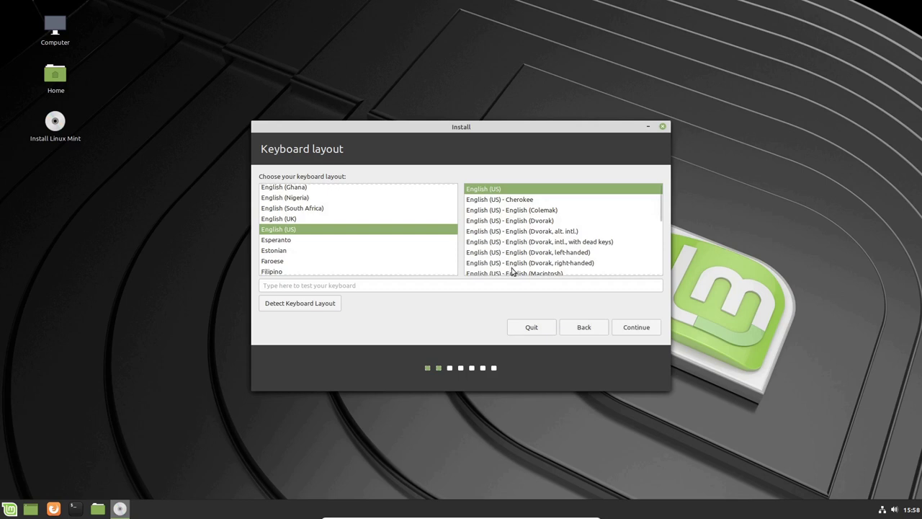
{"action": "left_click", "coordinate": [637, 328]}
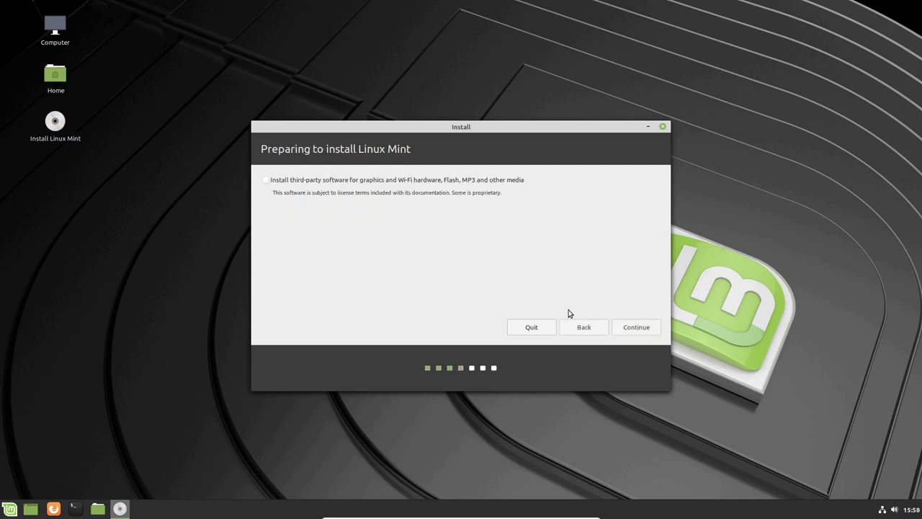
Step: Choose to install third-party software for graphics, Wi-Fi and media, and continue the installer
{"action": "left_click", "coordinate": [270, 199]}
{"action": "left_click", "coordinate": [265, 181]}
{"action": "left_click", "coordinate": [641, 326]}
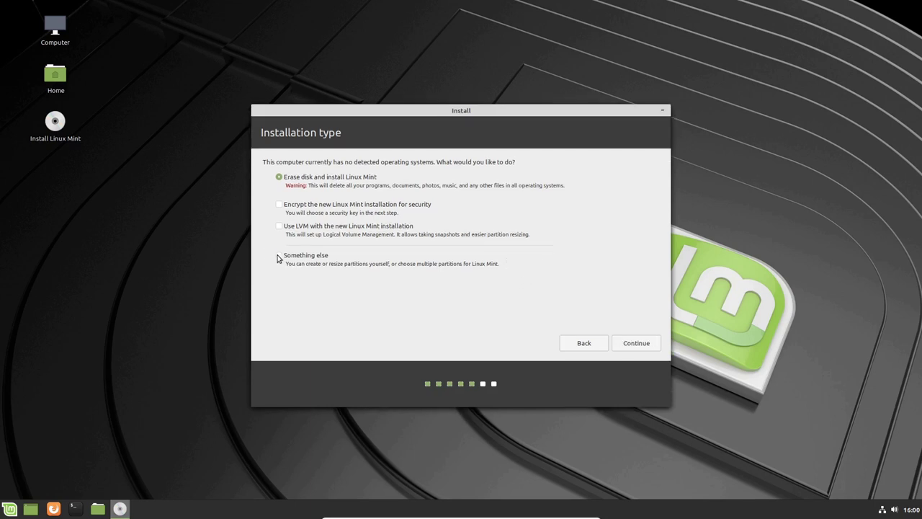
Step: Try the Something else partitioning option with /dev/sdb as the boot loader device, and return to the installation type choices
{"action": "left_click", "coordinate": [279, 256]}
{"action": "left_click", "coordinate": [634, 345]}
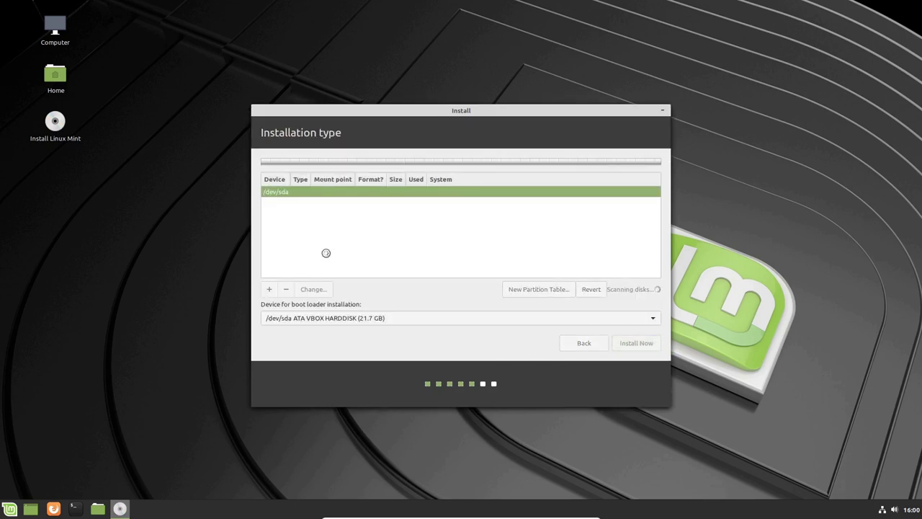
{"action": "left_click", "coordinate": [621, 317]}
{"action": "left_click", "coordinate": [652, 317]}
{"action": "left_click", "coordinate": [655, 318]}
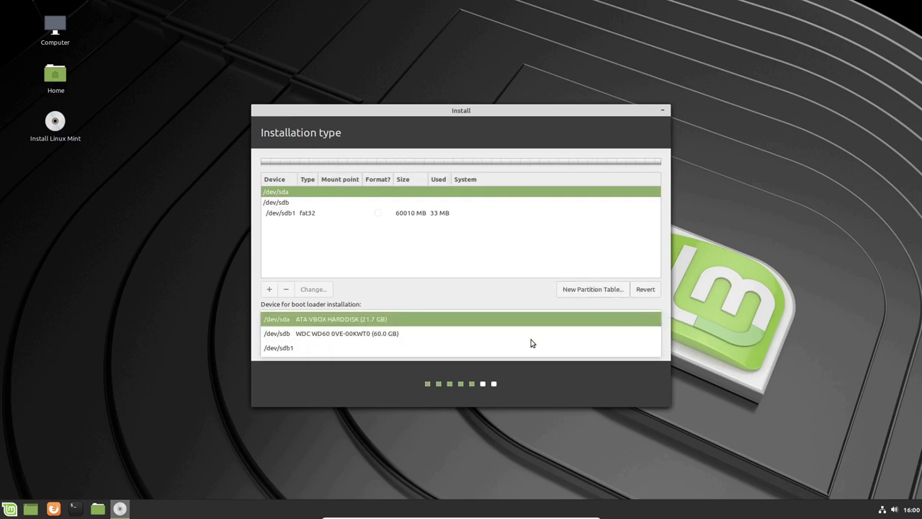
{"action": "left_click", "coordinate": [531, 337]}
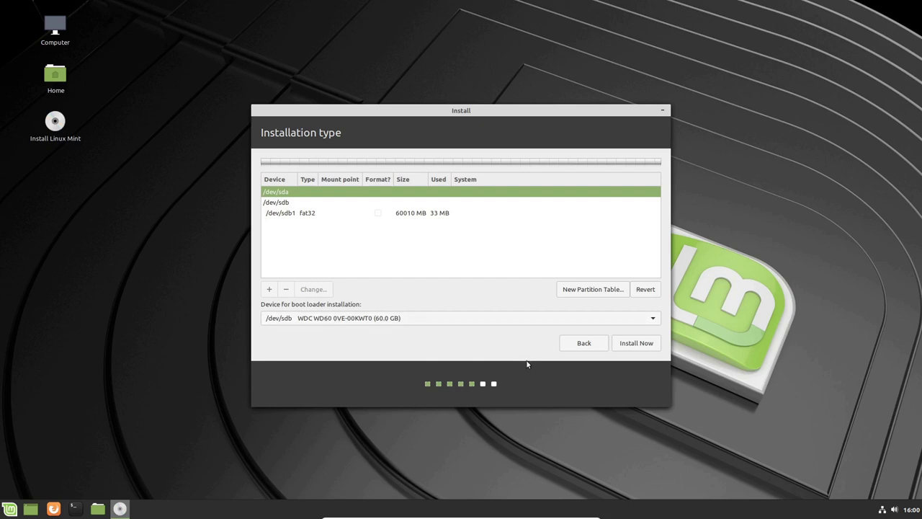
{"action": "left_click", "coordinate": [603, 343]}
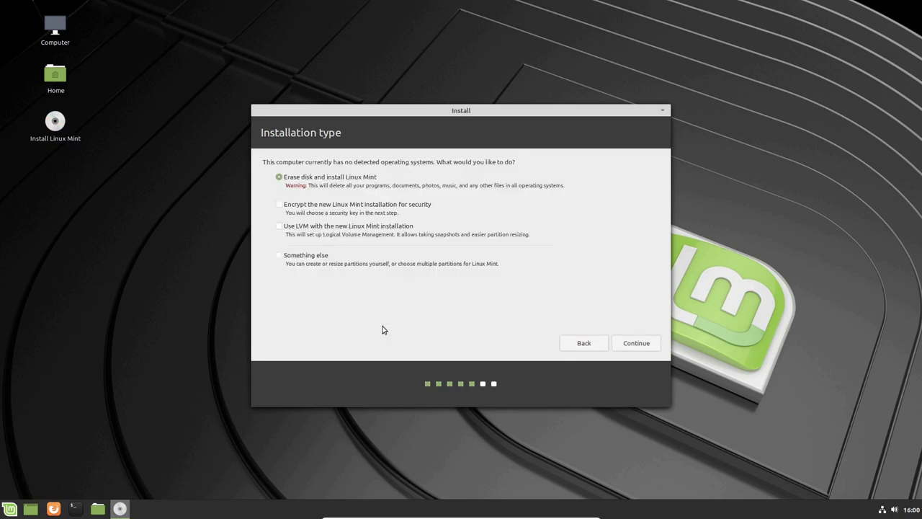
Step: Choose to erase the disk and install Linux Mint on the 60.0 GB WDC drive (sdb)
{"action": "left_click", "coordinate": [637, 344]}
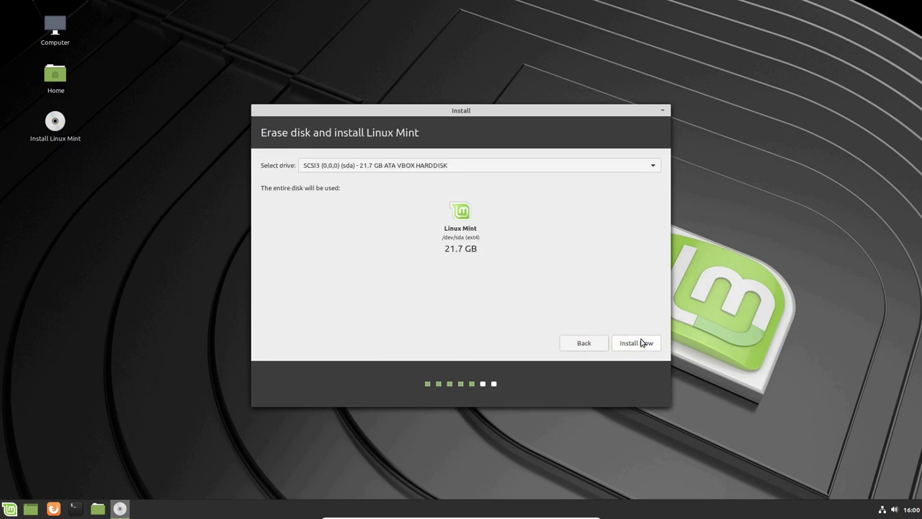
{"action": "left_click", "coordinate": [652, 167]}
{"action": "left_click", "coordinate": [628, 179]}
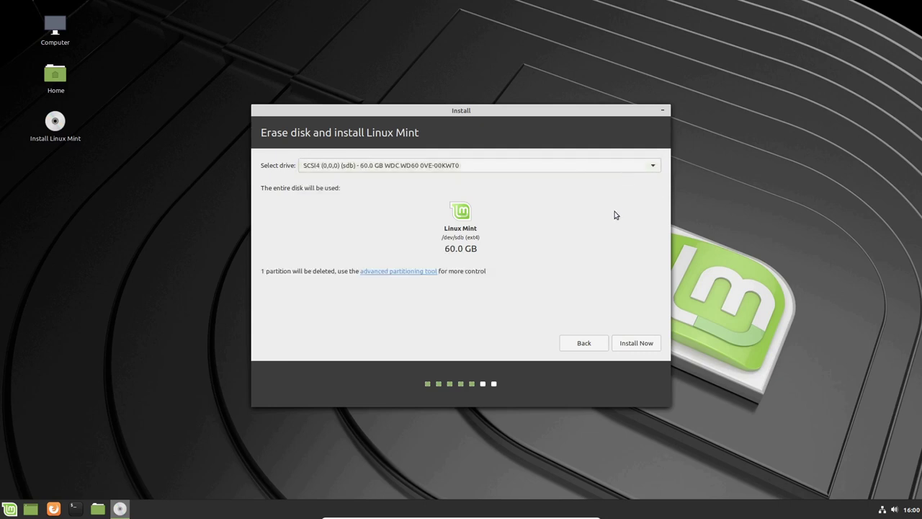
{"action": "left_click", "coordinate": [629, 346]}
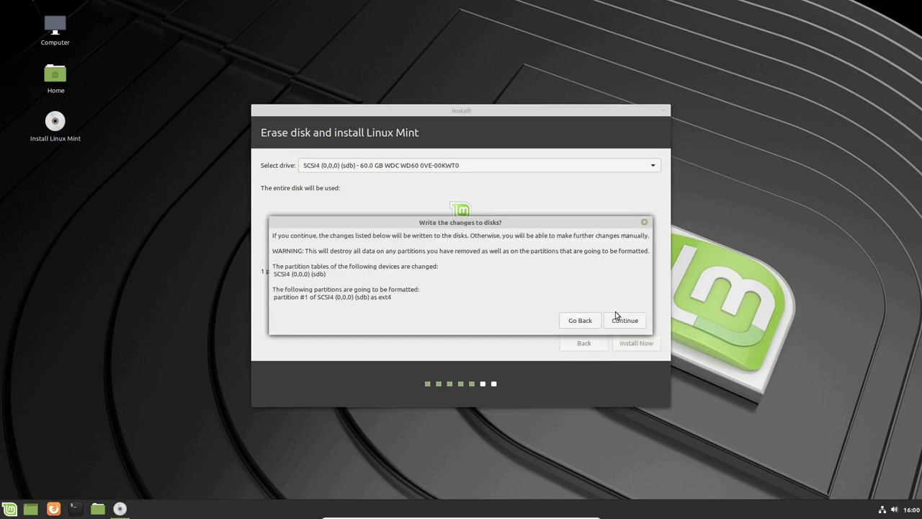
Step: Confirm writing the changes to disk and set the location to the western United States on the time zone map
{"action": "left_click", "coordinate": [619, 322]}
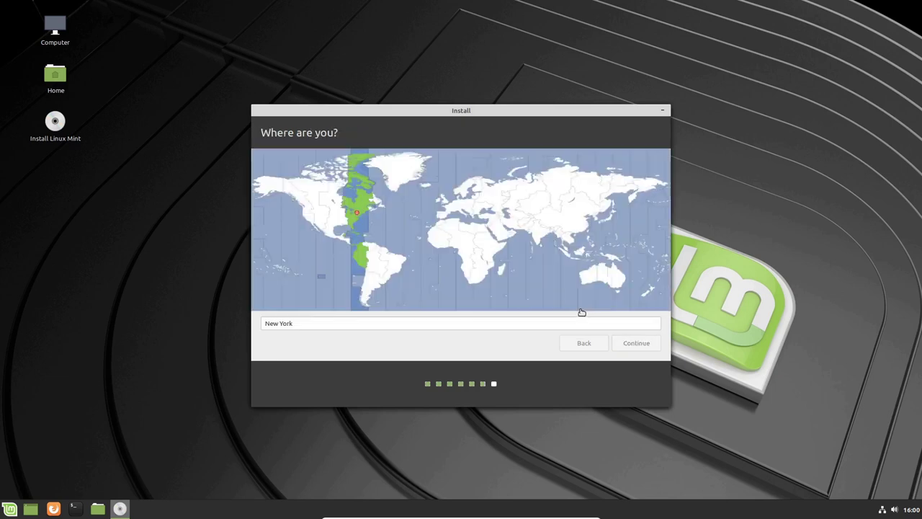
{"action": "left_click", "coordinate": [306, 226]}
{"action": "left_click", "coordinate": [639, 345]}
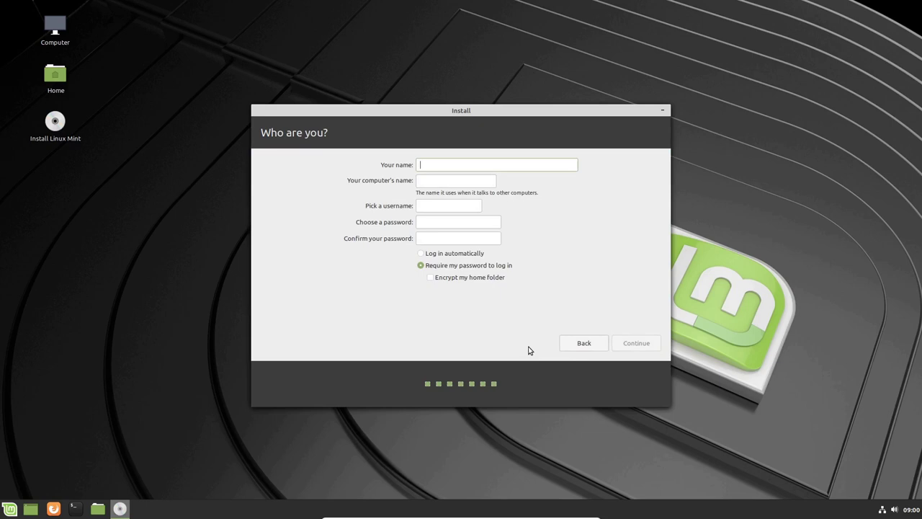
Step: Enter the user's name for the new account, replacing the first name entered
{"action": "type", "text": "MintGame"}
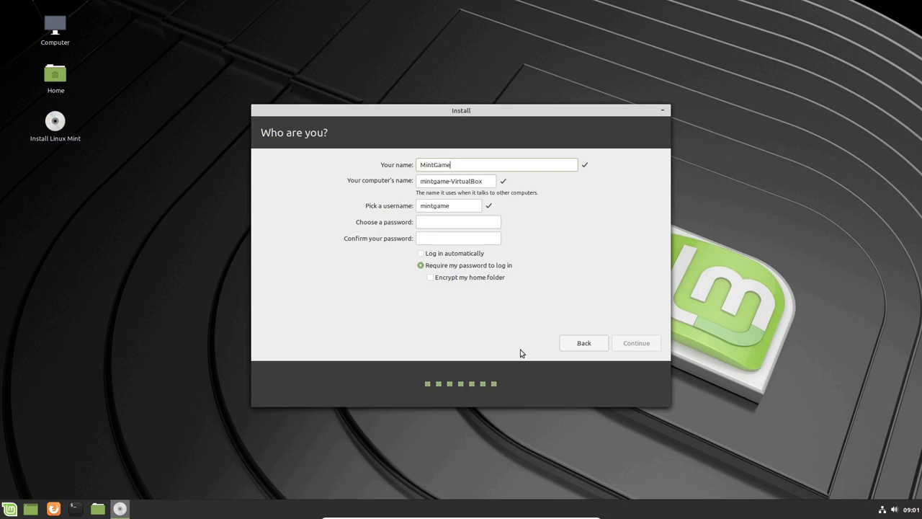
{"action": "type", "text": "r"}
{"action": "left_click_drag", "start_coordinate": [456, 161], "coordinate": [367, 162]}
{"action": "type", "text": "JohnnyT"}
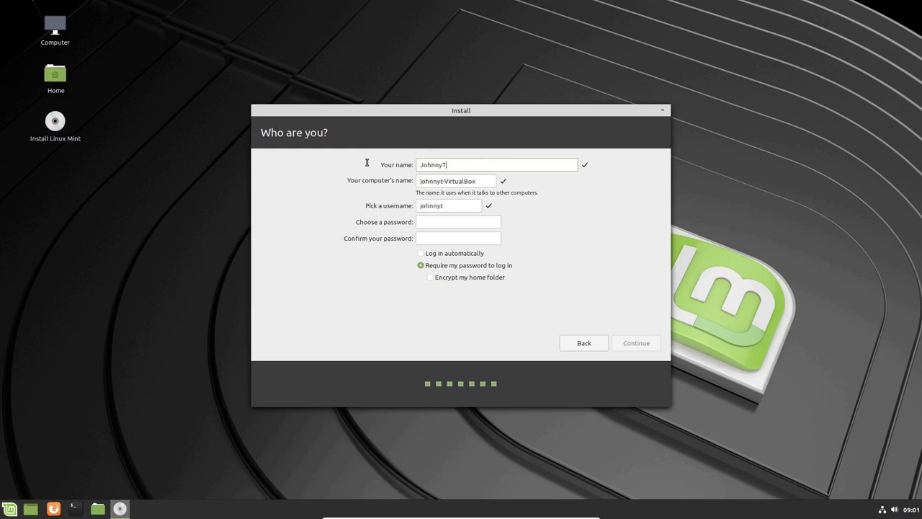
{"action": "type", "text": "hunder"}
Step: Enter and confirm the account password, enable automatic login, and continue the installation
{"action": "left_click", "coordinate": [462, 221]}
{"action": "type", "text": "aaaaaa"}
{"action": "key", "text": "Tab"}
{"action": "type", "text": "aaaaaa"}
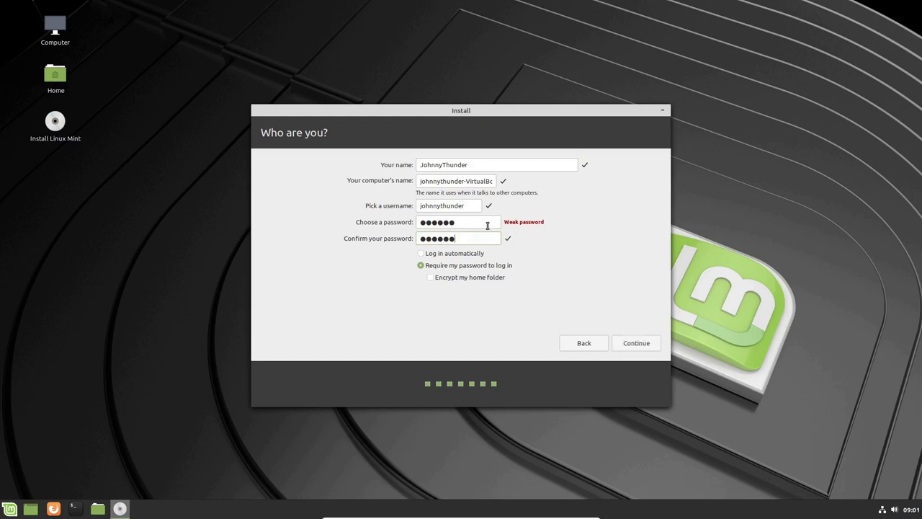
{"action": "left_click", "coordinate": [428, 255]}
{"action": "left_click", "coordinate": [645, 343]}
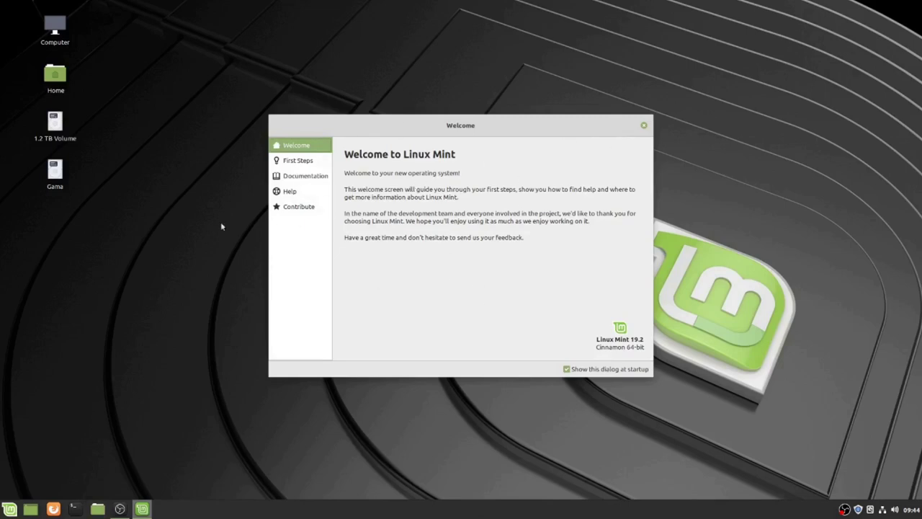
{"action": "left_click_drag", "start_coordinate": [89, 114], "coordinate": [22, 228]}
{"action": "left_click", "coordinate": [155, 258]}
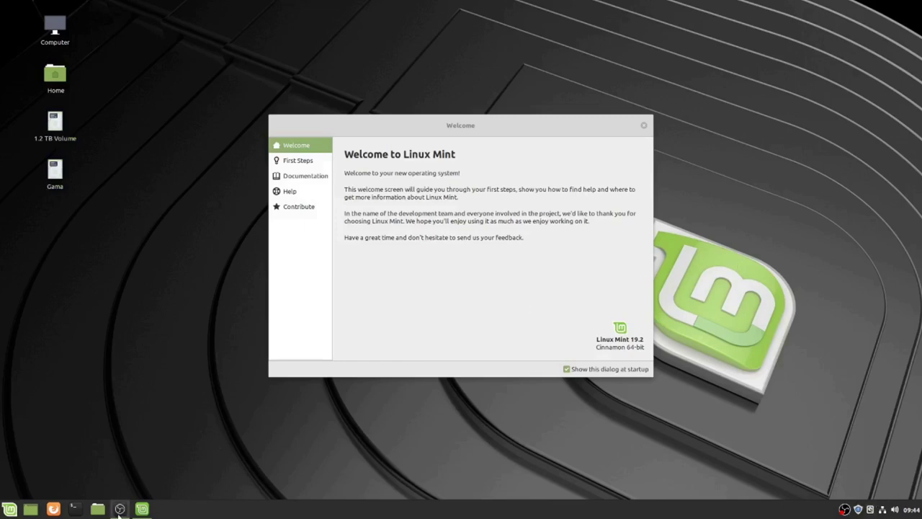
{"action": "mouse_move", "coordinate": [118, 511]}
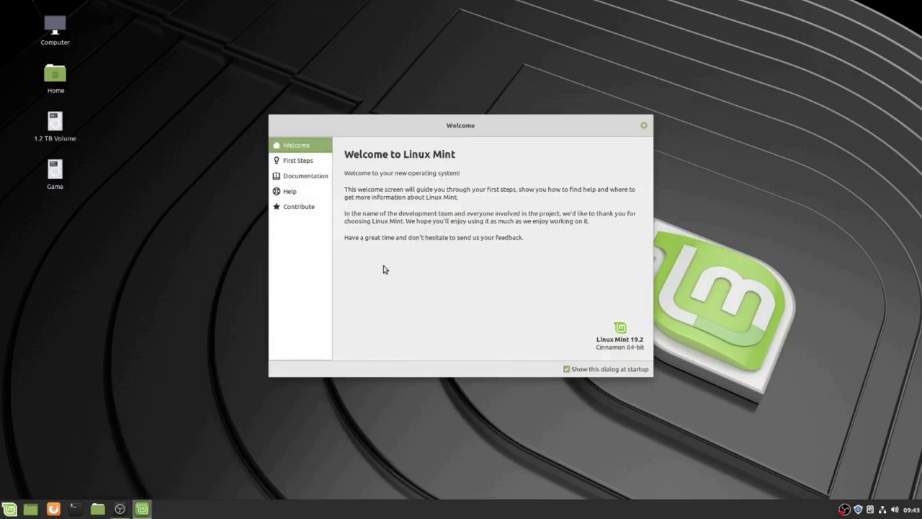
Step: Look through the First Steps of the welcome screen, launch Driver Manager from there and authenticate with the account password
{"action": "left_click", "coordinate": [317, 160]}
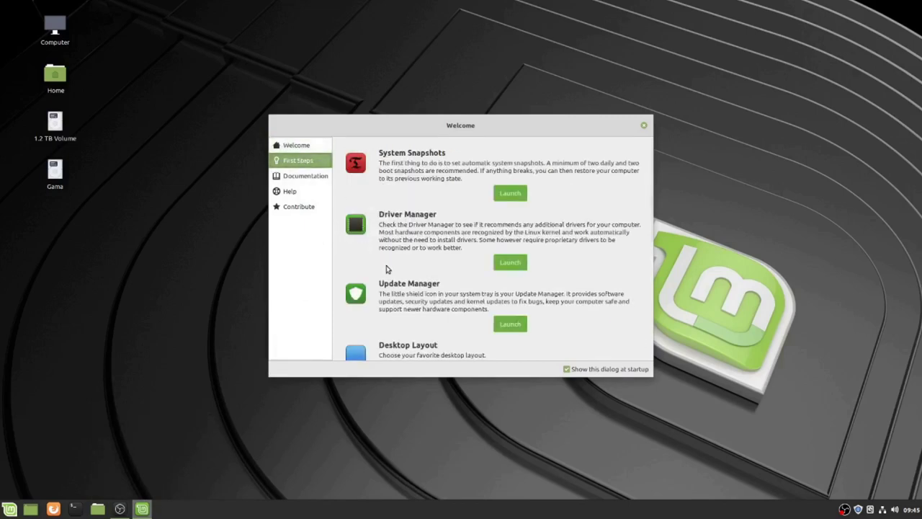
{"action": "scroll", "coordinate": [389, 277], "scroll_direction": "down", "scroll_amount": 6}
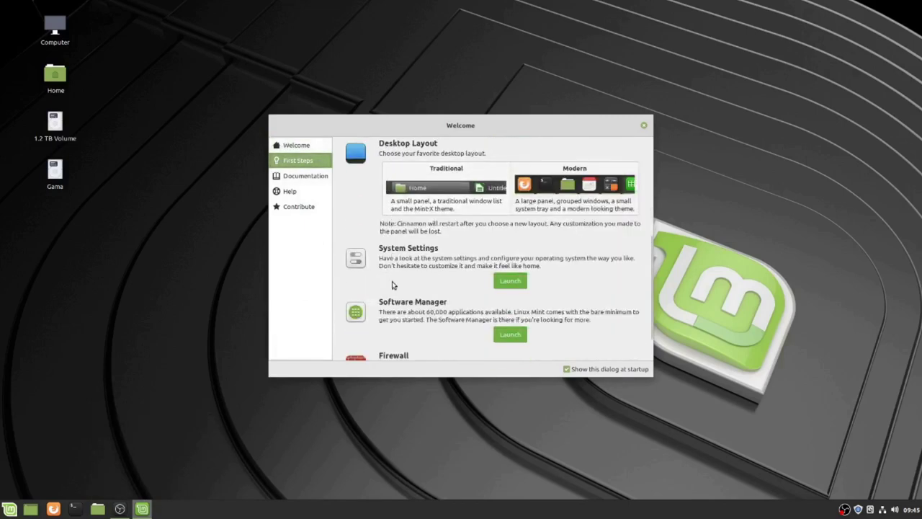
{"action": "scroll", "coordinate": [392, 285], "scroll_direction": "up", "scroll_amount": 6}
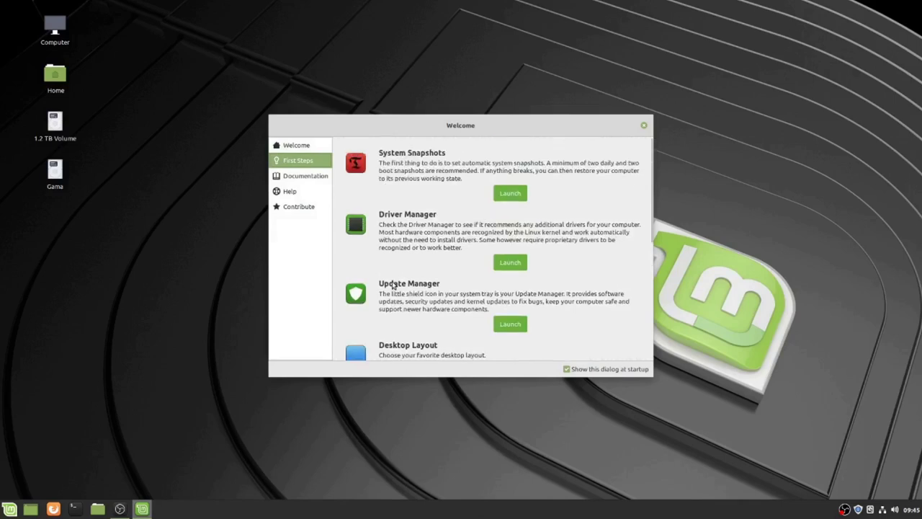
{"action": "left_click", "coordinate": [492, 262]}
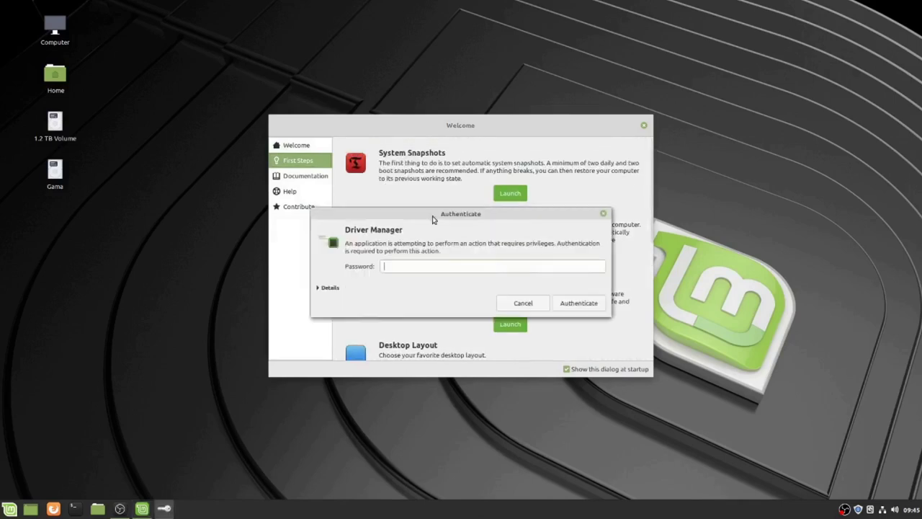
{"action": "type", "text": "*"}
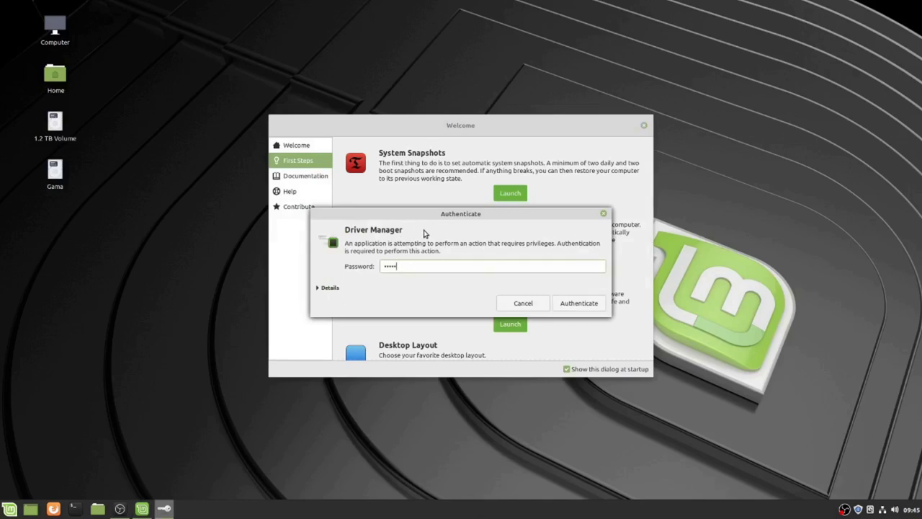
{"action": "type", "text": "*****"}
{"action": "key", "text": "Return"}
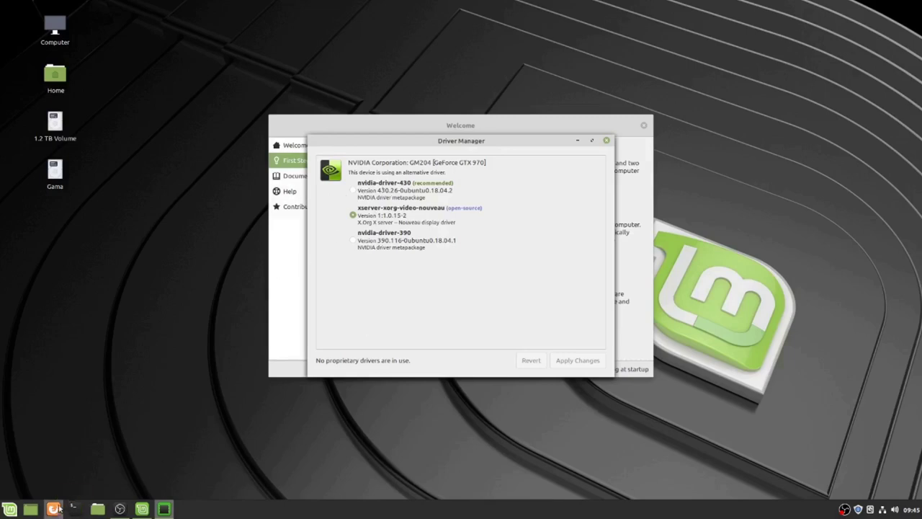
Step: Move the Driver Manager window aside and select the recommended nvidia-driver-430 for the GeForce GTX 970
{"action": "left_click_drag", "start_coordinate": [412, 142], "coordinate": [549, 177]}
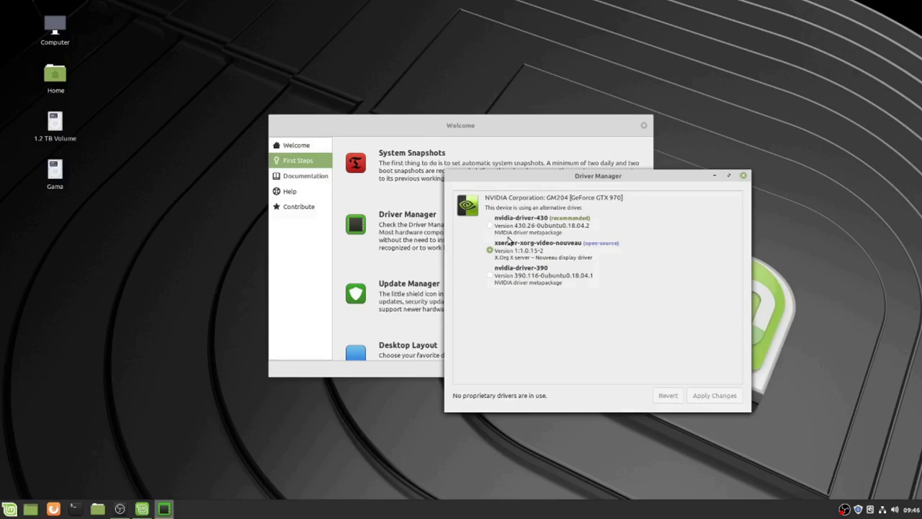
{"action": "left_click", "coordinate": [490, 225]}
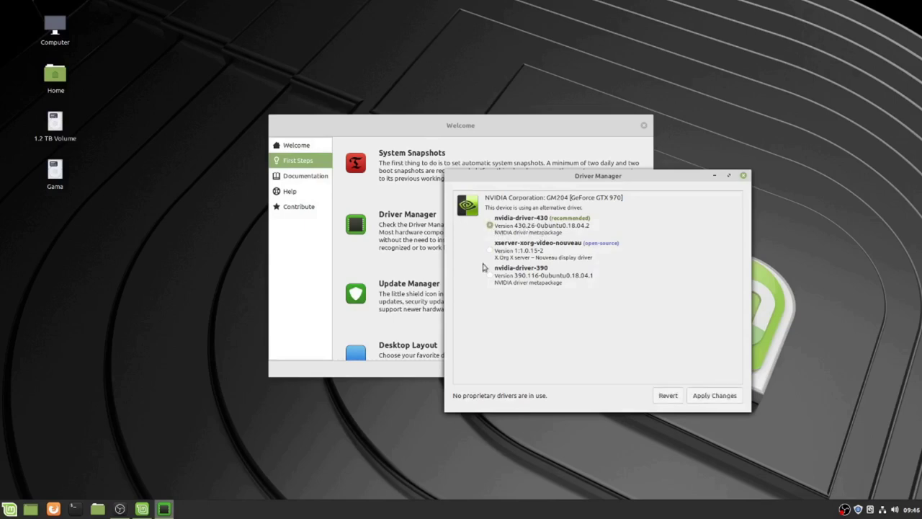
Step: Open Firefox and search the web for "nvidia ppa"
{"action": "left_click", "coordinate": [53, 509]}
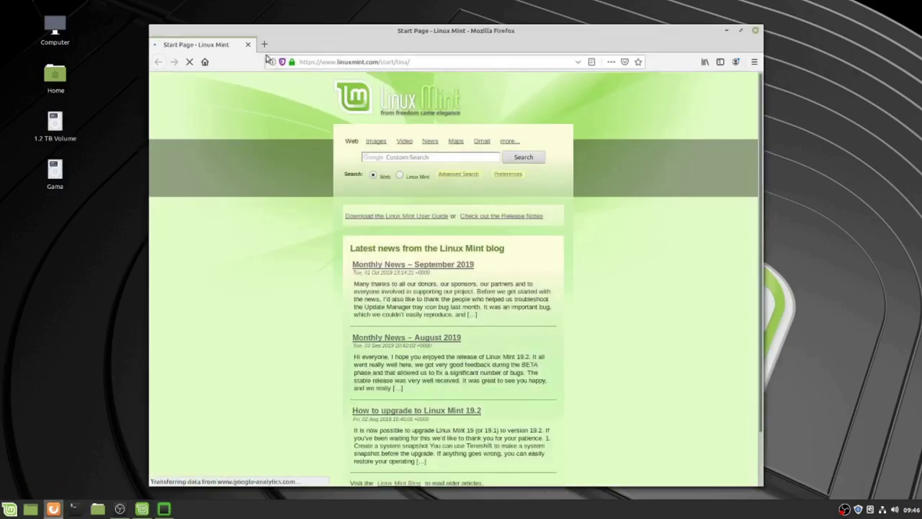
{"action": "left_click", "coordinate": [263, 44]}
{"action": "left_click", "coordinate": [249, 45]}
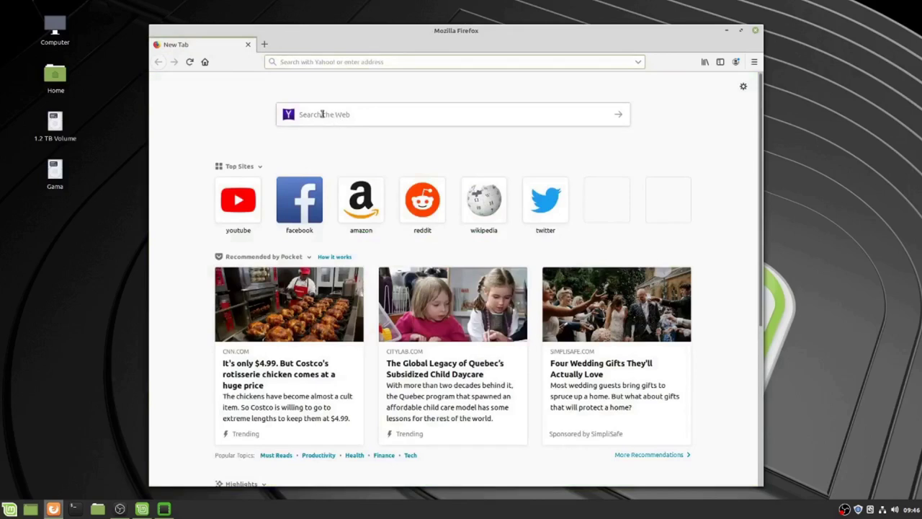
{"action": "left_click", "coordinate": [359, 117]}
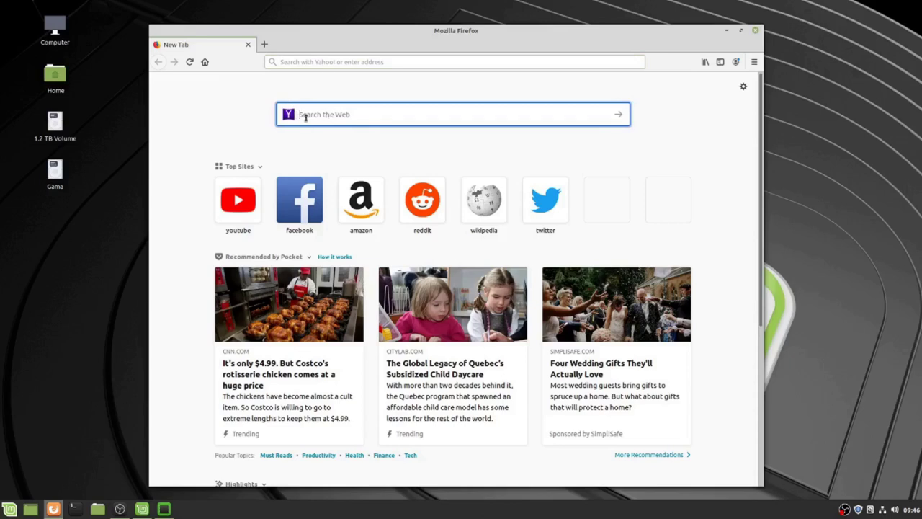
{"action": "right_click", "coordinate": [314, 115]}
{"action": "key", "text": "Escape"}
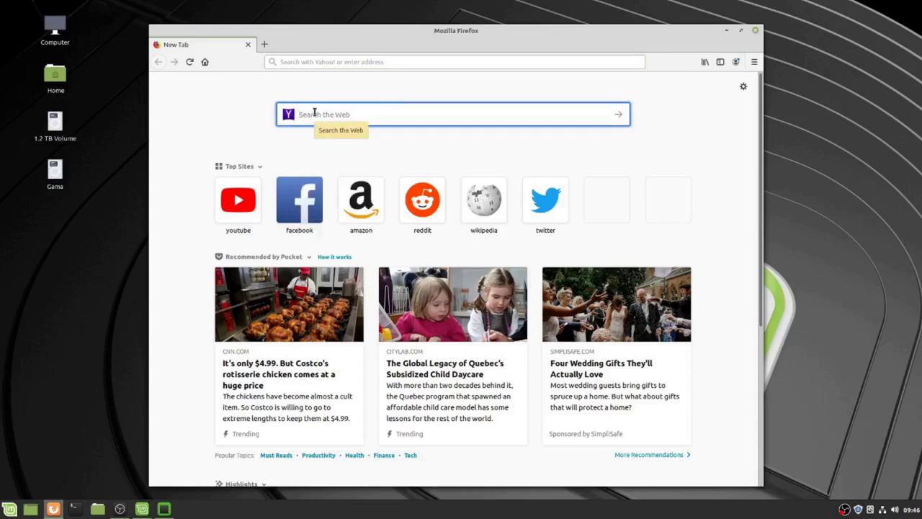
{"action": "type", "text": "nvidia pp"}
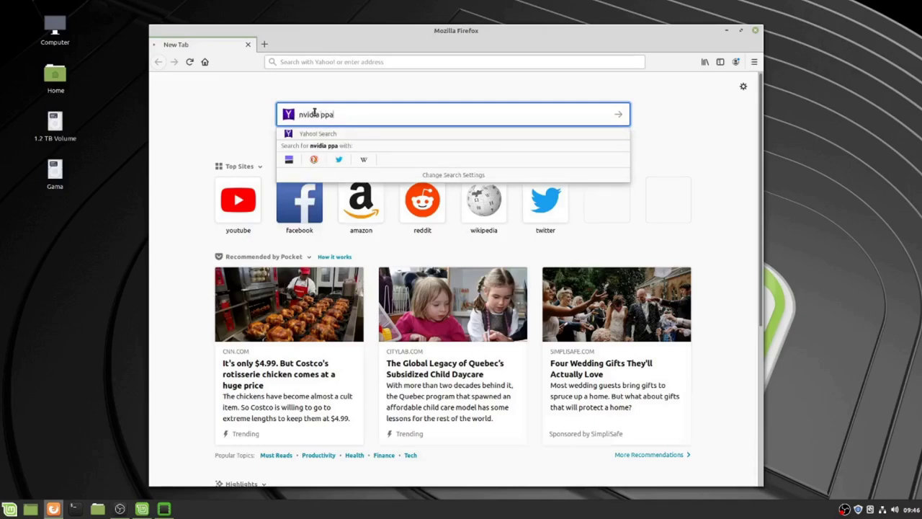
{"action": "type", "text": "a"}
{"action": "key", "text": "Return"}
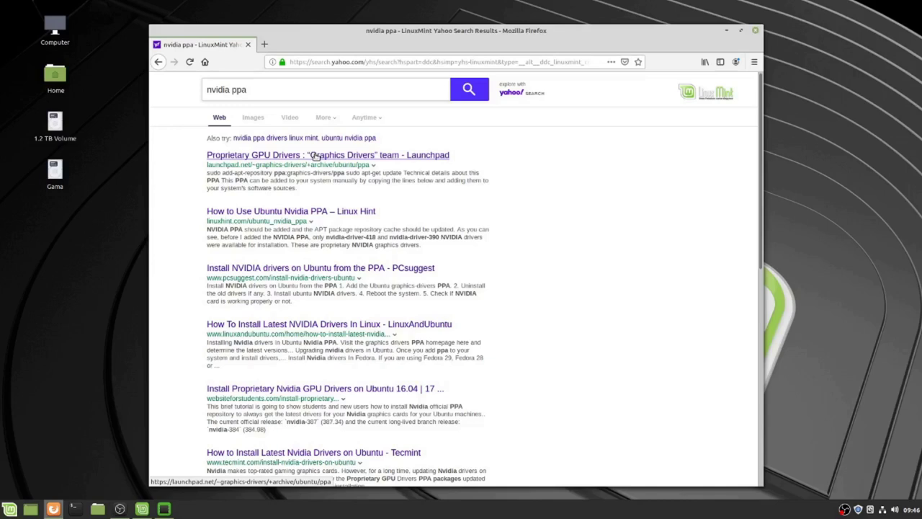
Step: Open the Launchpad page of the Graphics Drivers team and find the commands for adding the PPA to the system
{"action": "left_click", "coordinate": [315, 156]}
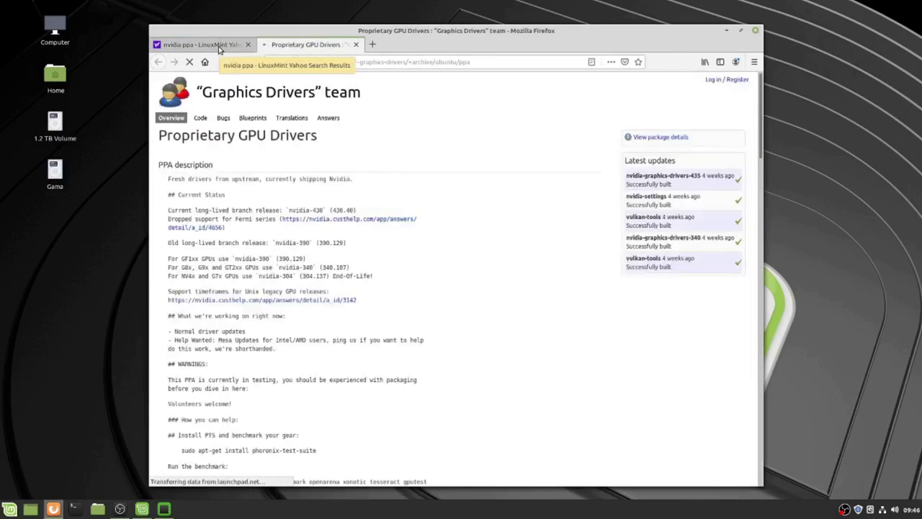
{"action": "scroll", "coordinate": [300, 183], "scroll_direction": "down", "scroll_amount": 2}
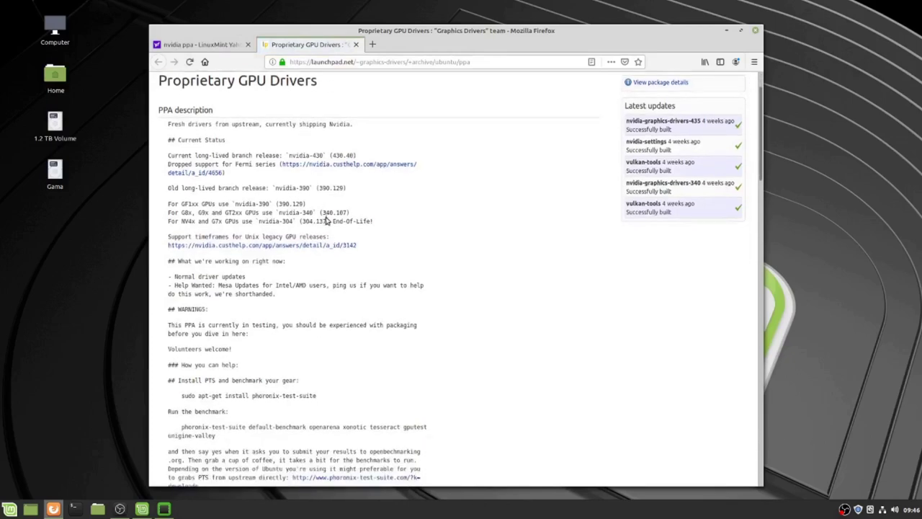
{"action": "scroll", "coordinate": [327, 221], "scroll_direction": "down", "scroll_amount": 5}
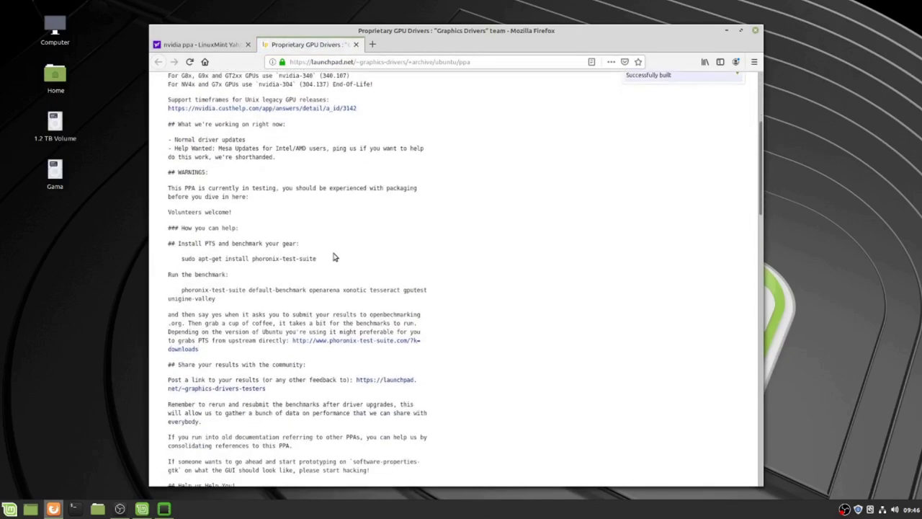
{"action": "scroll", "coordinate": [339, 259], "scroll_direction": "down", "scroll_amount": 6}
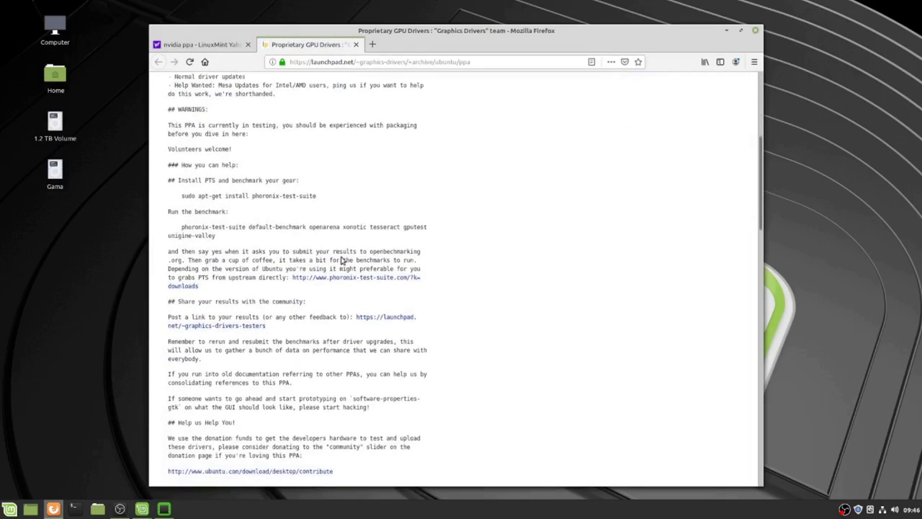
{"action": "scroll", "coordinate": [342, 260], "scroll_direction": "down", "scroll_amount": 5}
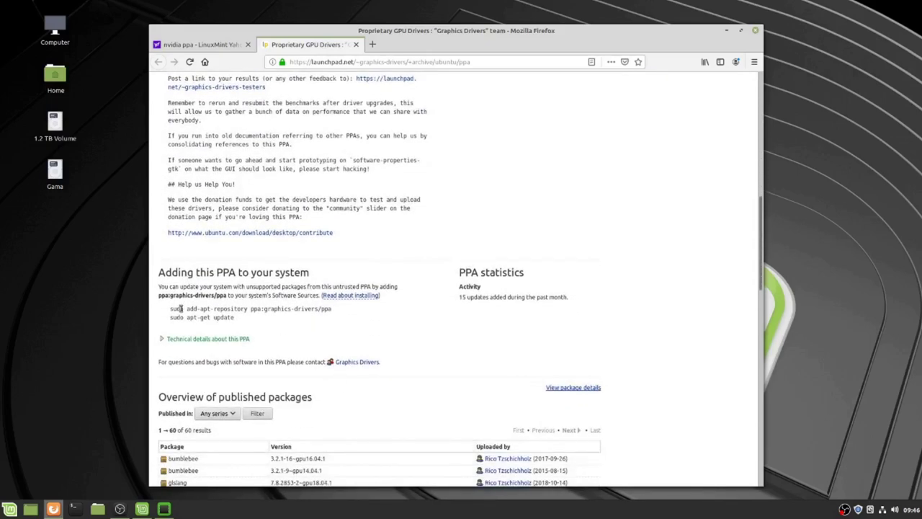
Step: Copy the command sudo add-apt-repository ppa:graphics-drivers/ppa from the PPA page and enlarge the page to 110%
{"action": "left_click_drag", "start_coordinate": [171, 308], "coordinate": [348, 309]}
{"action": "key", "text": "ctrl+c"}
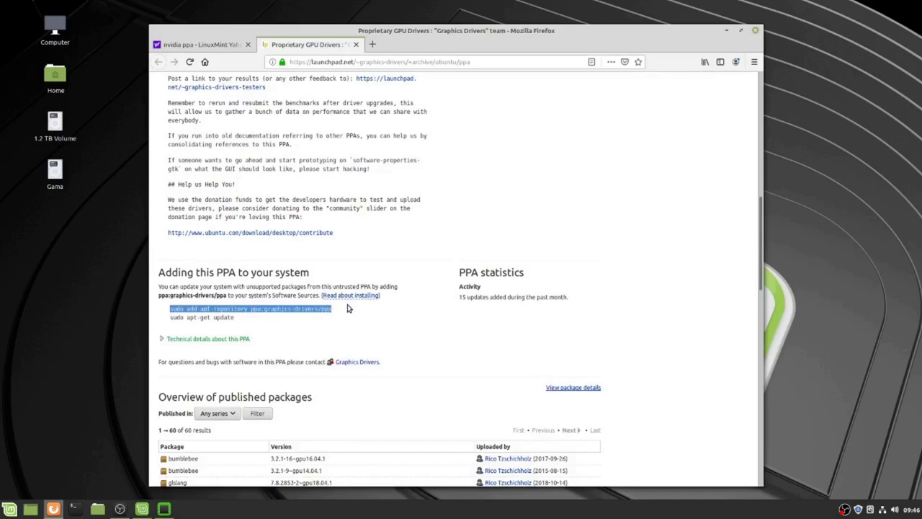
{"action": "scroll", "coordinate": [344, 333], "scroll_direction": "up", "scroll_amount": 7}
{"action": "key", "text": "ctrl+plus"}
{"action": "scroll", "coordinate": [344, 346], "scroll_direction": "up", "scroll_amount": 6}
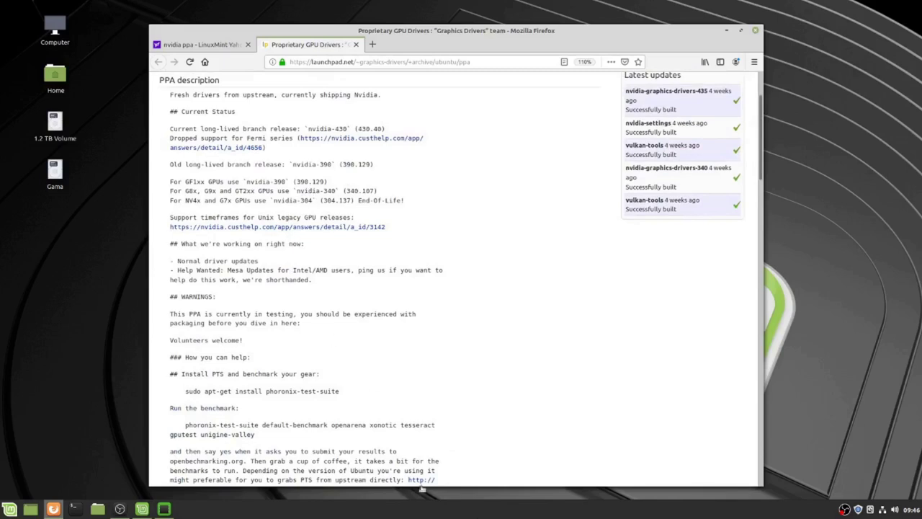
Step: Check the driver version offered in Driver Manager, close it, open a terminal and return to the PPA page
{"action": "mouse_move", "coordinate": [162, 510]}
{"action": "left_click", "coordinate": [163, 510]}
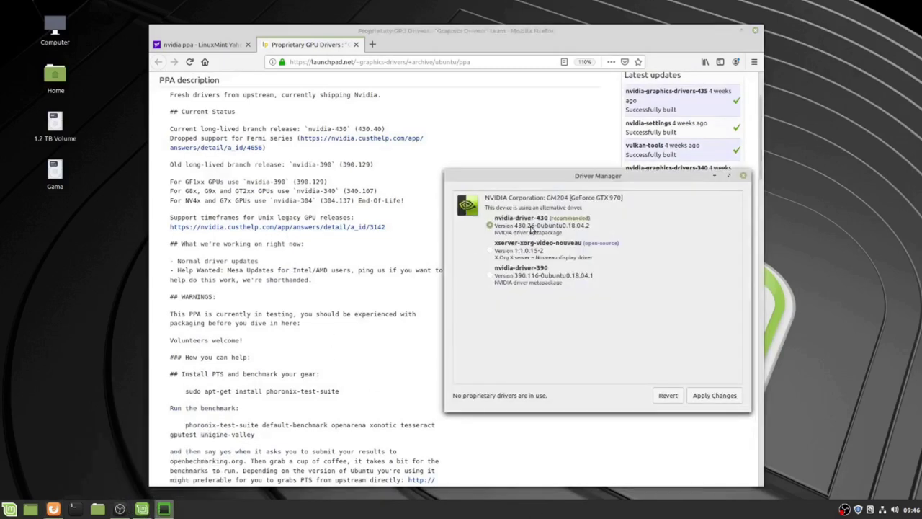
{"action": "left_click", "coordinate": [744, 175]}
{"action": "left_click", "coordinate": [74, 509]}
{"action": "left_click", "coordinate": [263, 282]}
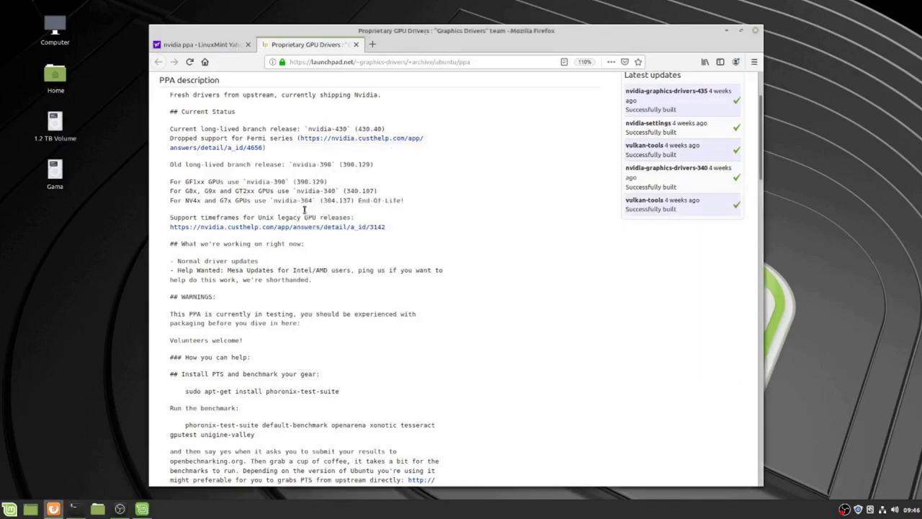
Step: Examine the PPA description for the current driver releases, the testing warning and the instructions for adding the PPA
{"action": "scroll", "coordinate": [263, 280], "scroll_direction": "up", "scroll_amount": 3}
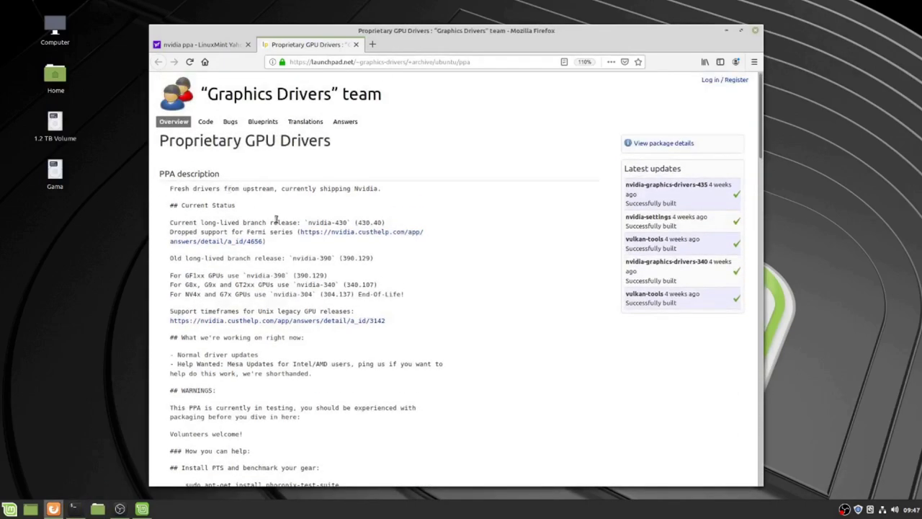
{"action": "scroll", "coordinate": [286, 229], "scroll_direction": "down", "scroll_amount": 5}
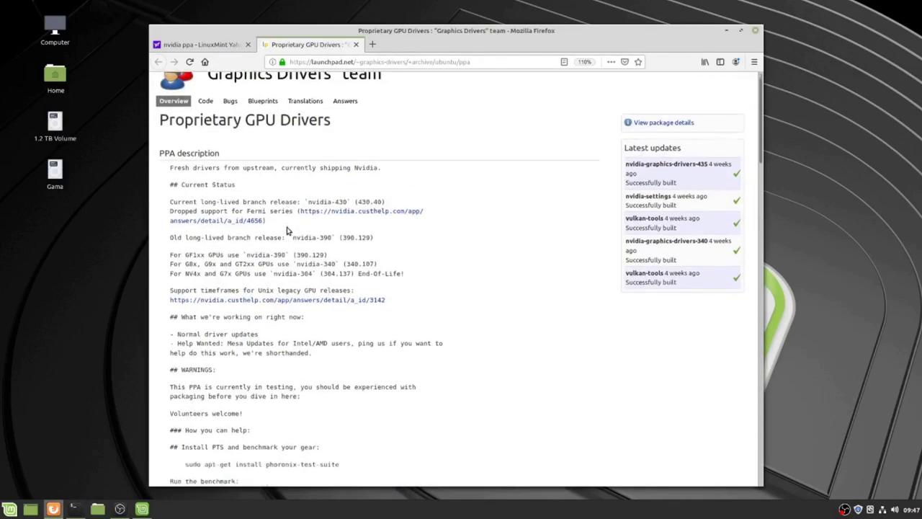
{"action": "scroll", "coordinate": [287, 229], "scroll_direction": "down", "scroll_amount": 2}
{"action": "left_click", "coordinate": [384, 343]}
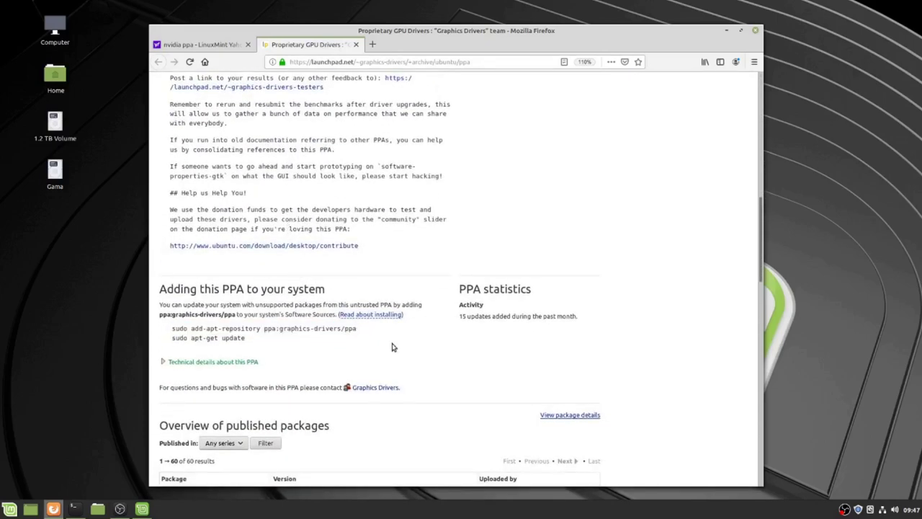
{"action": "scroll", "coordinate": [365, 230], "scroll_direction": "up", "scroll_amount": 4}
{"action": "scroll", "coordinate": [365, 231], "scroll_direction": "up", "scroll_amount": 1}
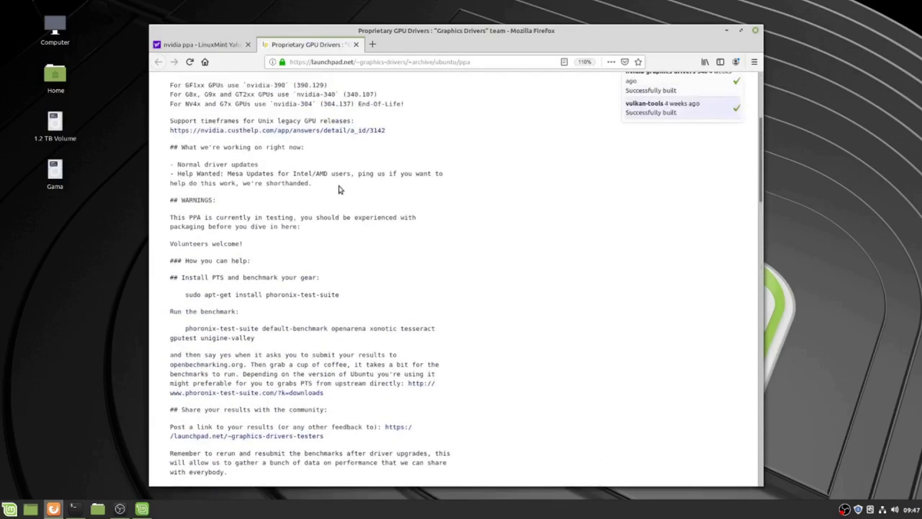
{"action": "scroll", "coordinate": [353, 229], "scroll_direction": "down", "scroll_amount": 3}
{"action": "scroll", "coordinate": [355, 271], "scroll_direction": "down", "scroll_amount": 4}
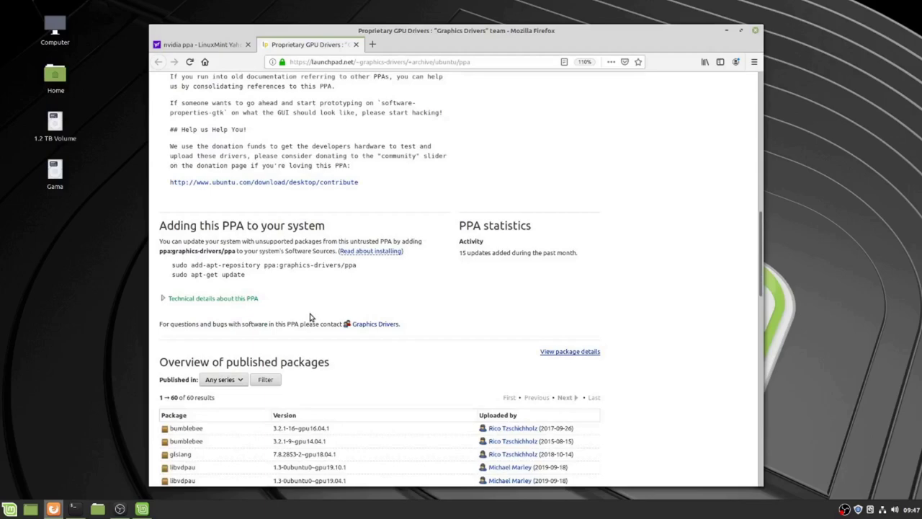
{"action": "scroll", "coordinate": [310, 318], "scroll_direction": "up", "scroll_amount": 4}
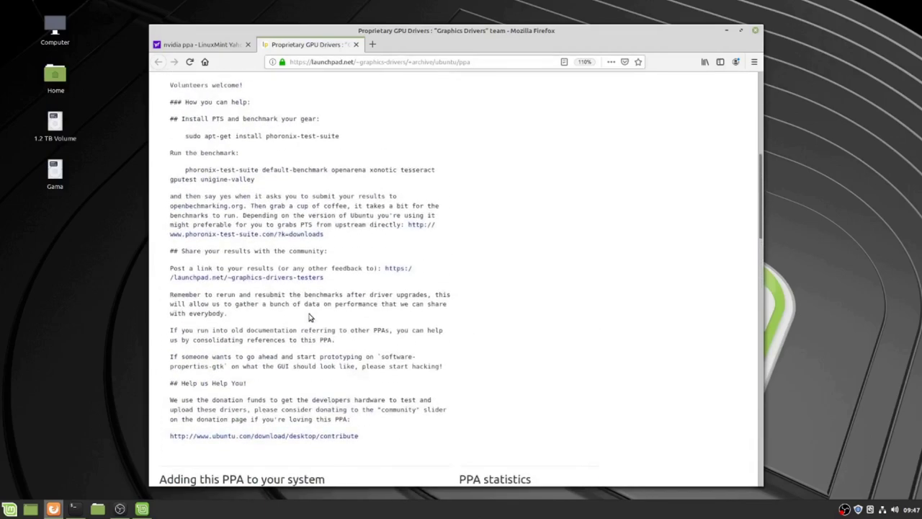
{"action": "scroll", "coordinate": [301, 349], "scroll_direction": "down", "scroll_amount": 1}
Step: Paste the copied add-apt-repository command into the terminal without running it, and copy the command again from the PPA page
{"action": "left_click", "coordinate": [75, 509]}
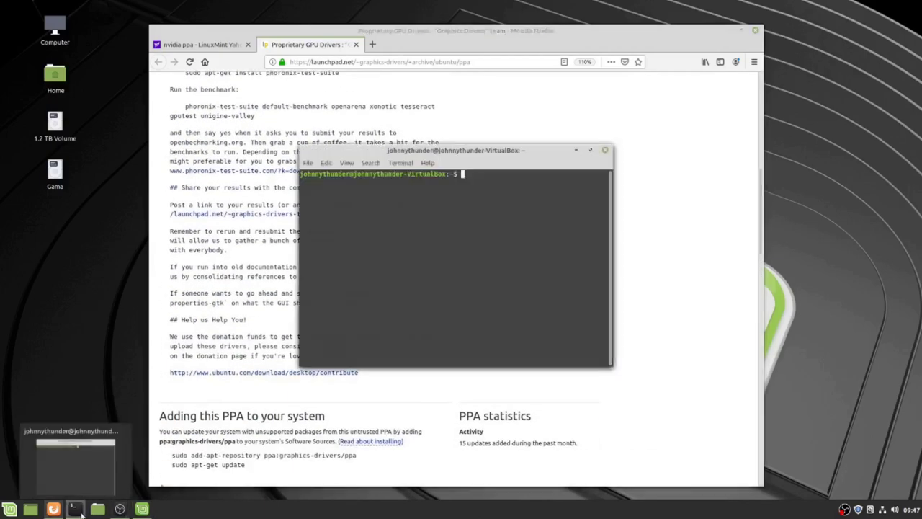
{"action": "key", "text": "ctrl+shift+v"}
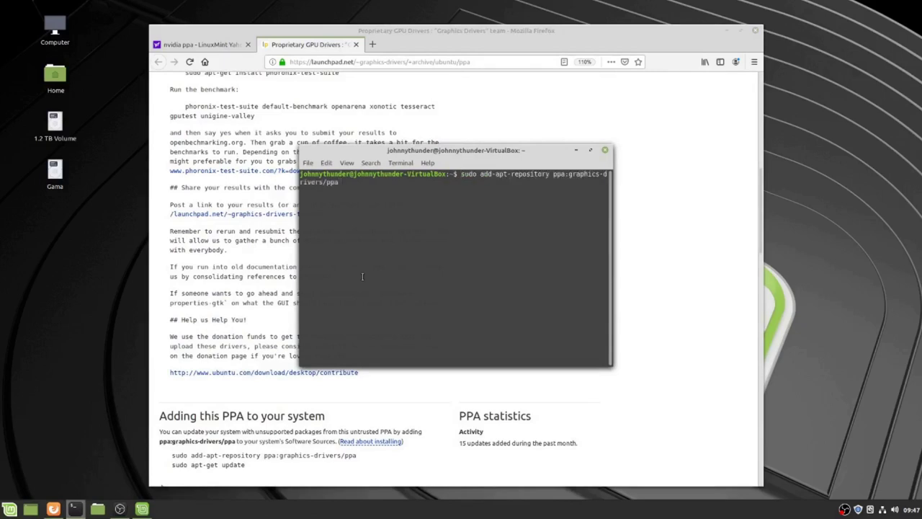
{"action": "left_click", "coordinate": [165, 375]}
{"action": "scroll", "coordinate": [177, 435], "scroll_direction": "down", "scroll_amount": 2}
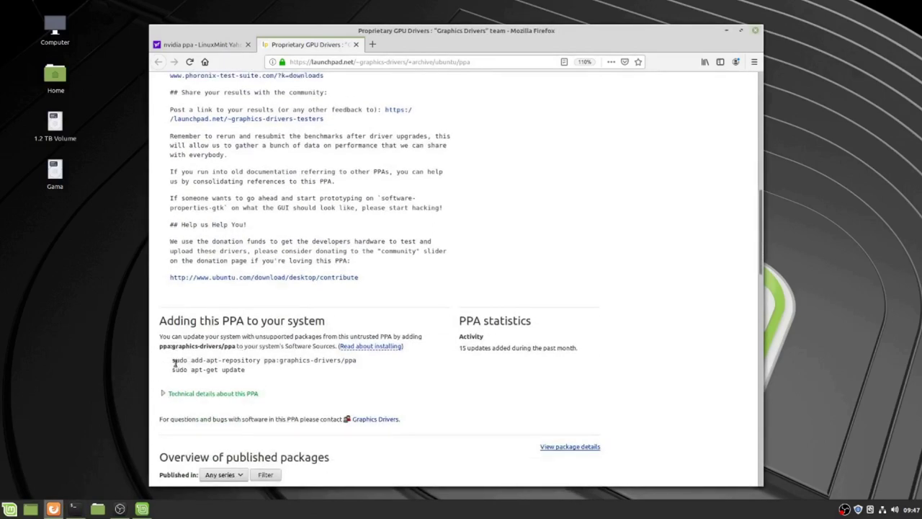
{"action": "left_click_drag", "start_coordinate": [171, 361], "coordinate": [386, 363]}
{"action": "key", "text": "super+c"}
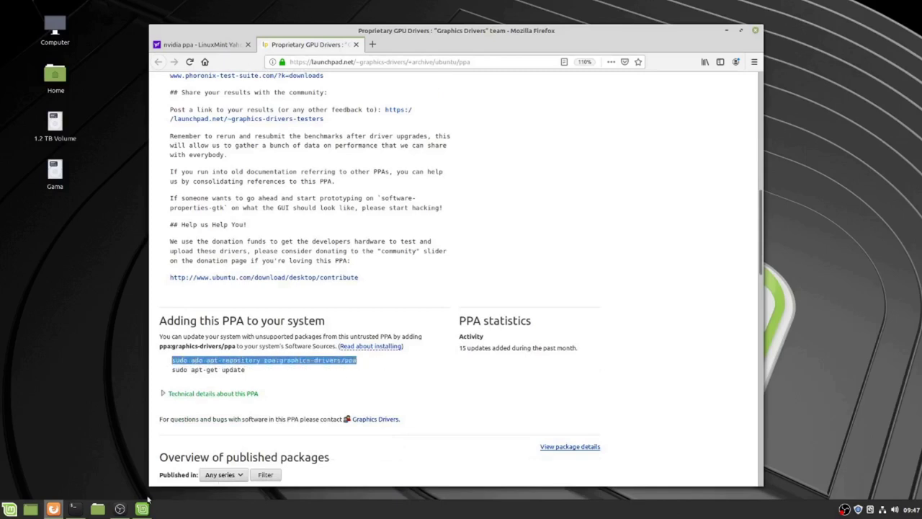
Step: Return to the terminal and clear the pasted add-apt-repository command from the prompt
{"action": "left_click", "coordinate": [75, 508]}
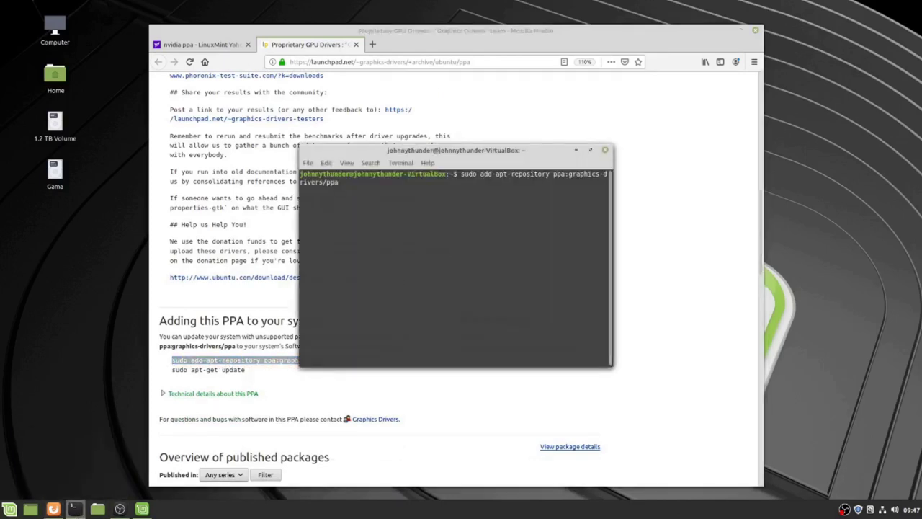
{"action": "key", "text": "BackSpace"}
{"action": "key", "text": "BackSpace"}
{"action": "key", "text": "BackSpace"}
{"action": "key", "text": "BackSpace"}
{"action": "key", "text": "BackSpace"}
{"action": "key", "text": "BackSpace"}
{"action": "key", "text": "BackSpace"}
{"action": "key", "text": "BackSpace"}
{"action": "key", "text": "BackSpace"}
{"action": "key", "text": "BackSpace"}
{"action": "key", "text": "BackSpace"}
{"action": "key", "text": "BackSpace"}
{"action": "key", "text": "BackSpace"}
{"action": "key", "text": "BackSpace"}
{"action": "key", "text": "BackSpace"}
{"action": "key", "text": "BackSpace"}
{"action": "key", "text": "BackSpace"}
{"action": "key", "text": "BackSpace"}
{"action": "key", "text": "BackSpace"}
{"action": "key", "text": "BackSpace"}
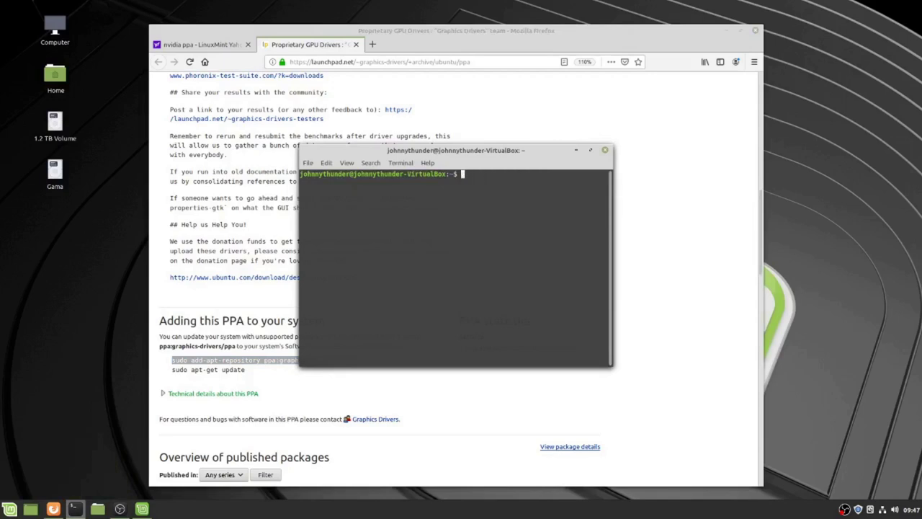
Step: Add the PPA with sudo add-apt-repository ppa:graphics-drivers/ppa, confirm the addition, and refresh the package lists with sudo apt-get update
{"action": "middle_click", "coordinate": [436, 253]}
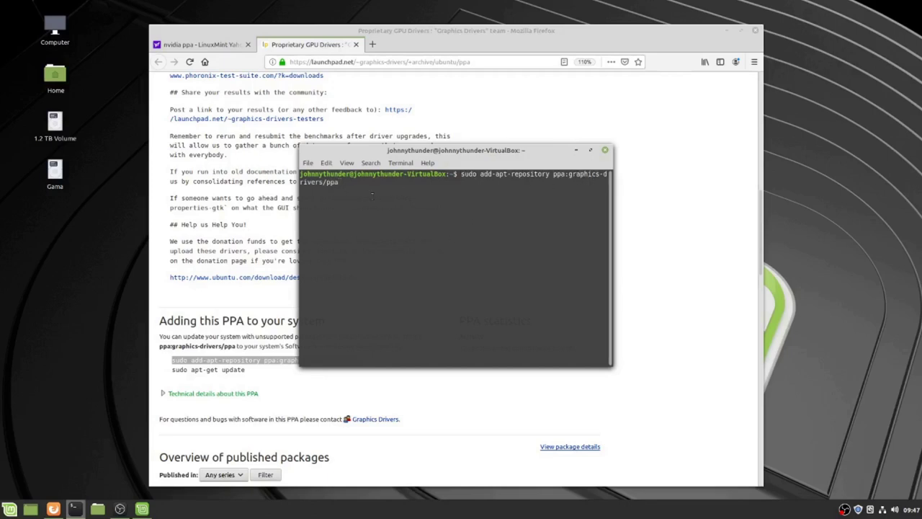
{"action": "key", "text": "Return"}
{"action": "key", "text": "Return"}
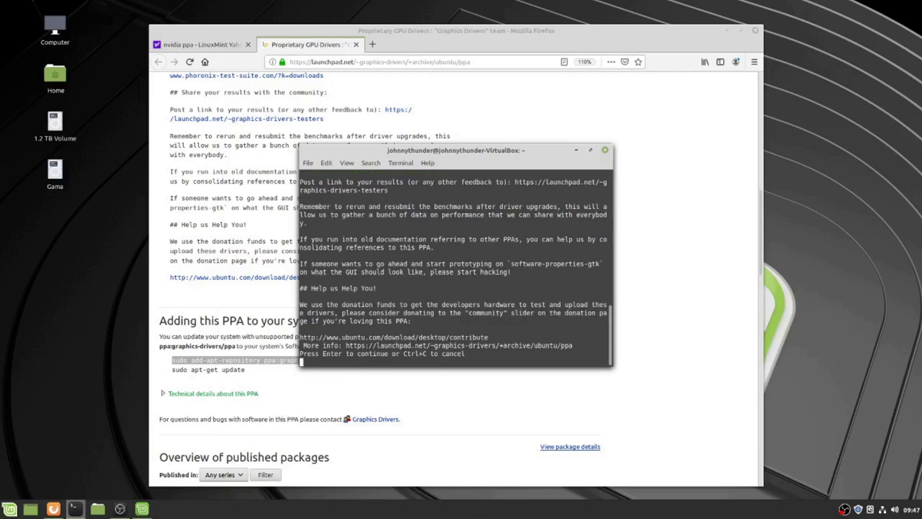
{"action": "key", "text": "Return"}
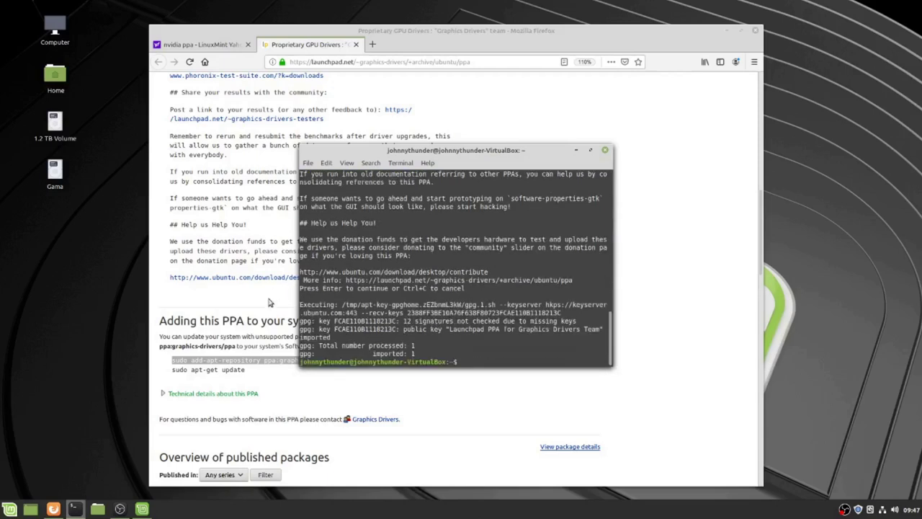
{"action": "type", "text": "sudo apt-get update"}
{"action": "key", "text": "Return"}
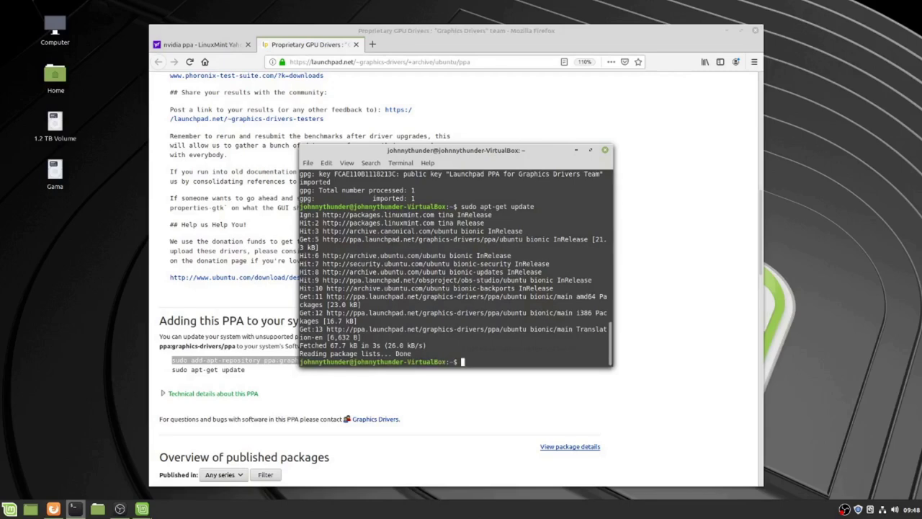
Step: Launch Driver Manager from the welcome screen, select nvidia-driver-435 for the GeForce GTX 970 and apply the changes
{"action": "left_click", "coordinate": [143, 510]}
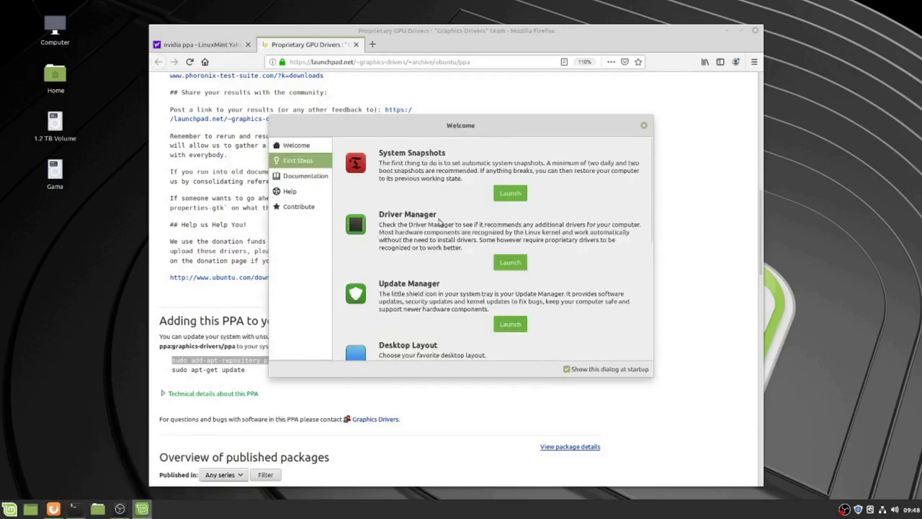
{"action": "left_click", "coordinate": [510, 263]}
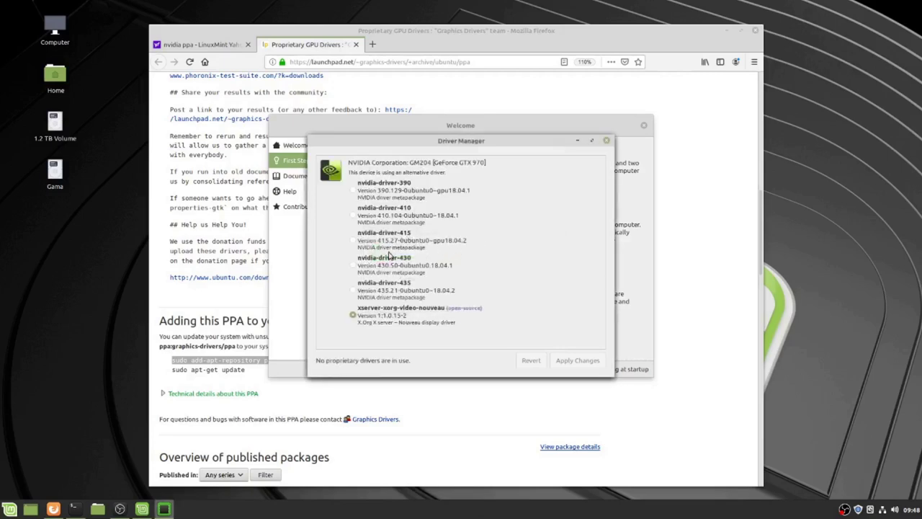
{"action": "left_click", "coordinate": [353, 290]}
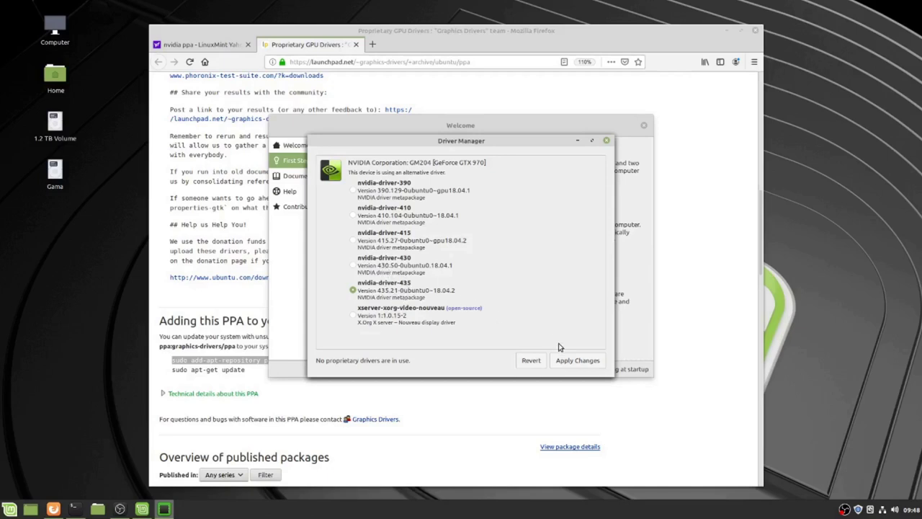
{"action": "left_click", "coordinate": [568, 366]}
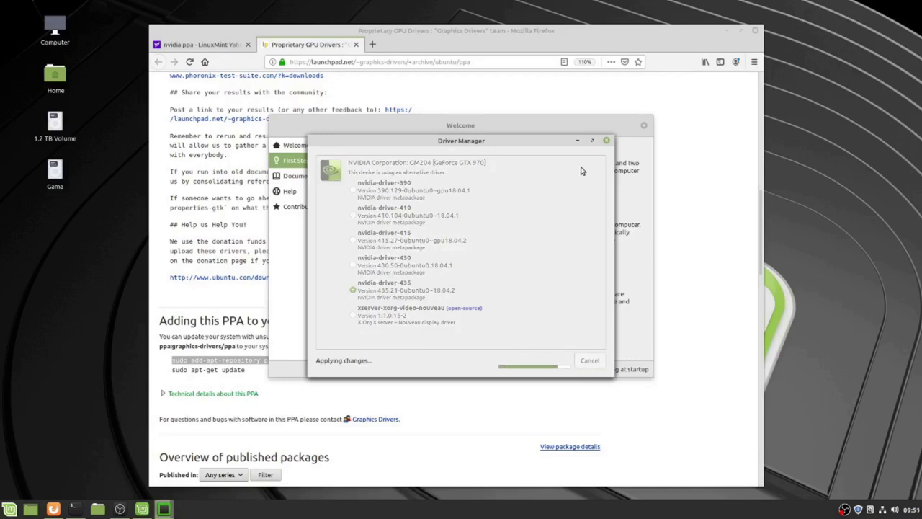
Step: Find Software Manager among the installed applications and launch it while the driver is being applied
{"action": "left_click", "coordinate": [8, 509]}
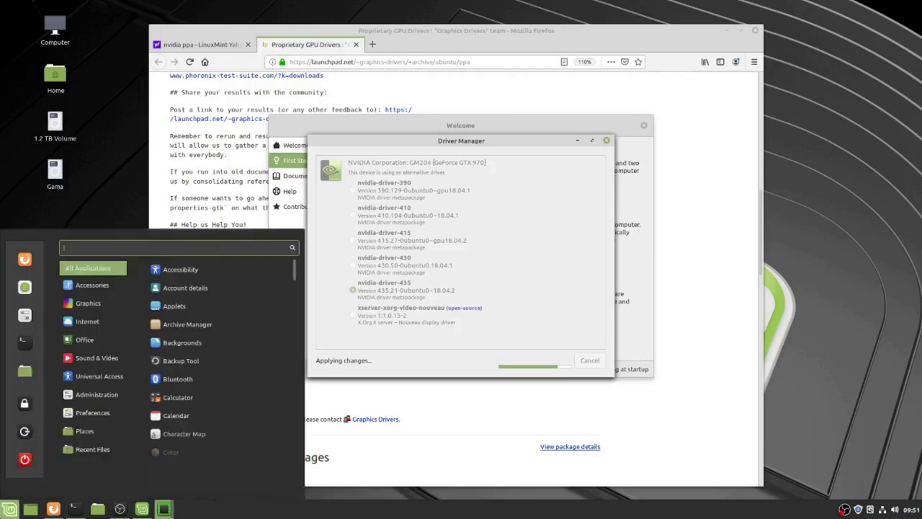
{"action": "type", "text": "stea"}
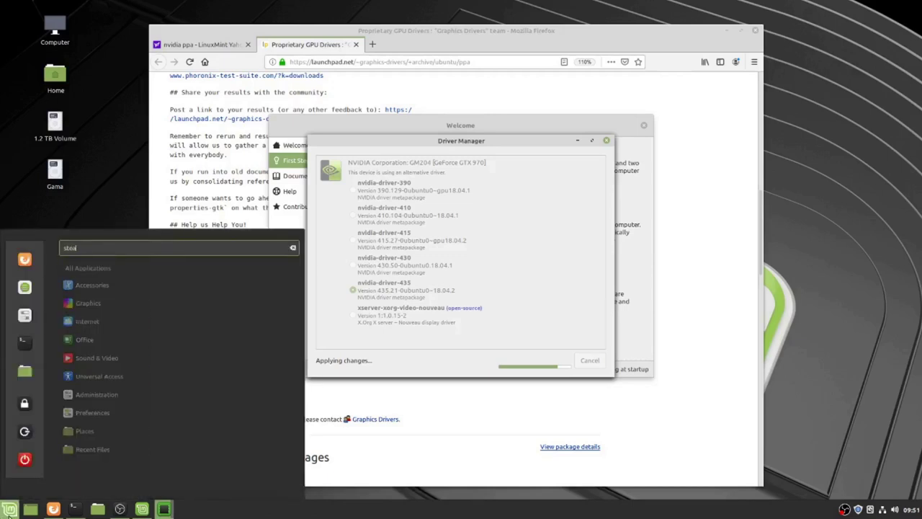
{"action": "key", "text": "BackSpace"}
{"action": "key", "text": "BackSpace"}
{"action": "key", "text": "BackSpace"}
{"action": "type", "text": "o"}
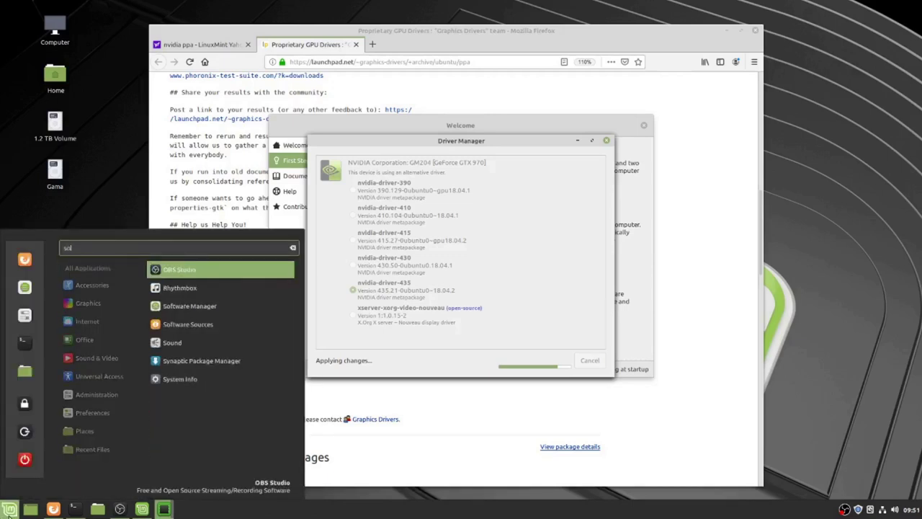
{"action": "type", "text": "f"}
{"action": "key", "text": "Down"}
{"action": "key", "text": "Down"}
{"action": "key", "text": "Return"}
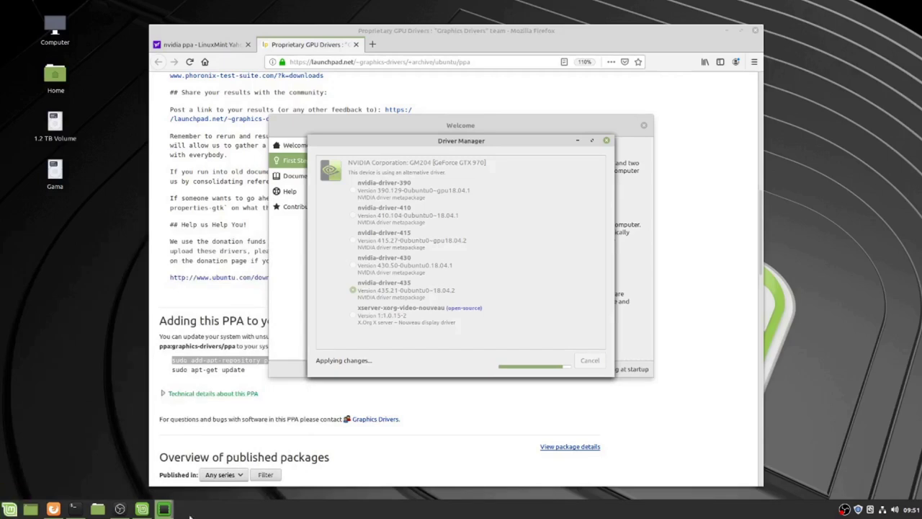
{"action": "left_click", "coordinate": [142, 508]}
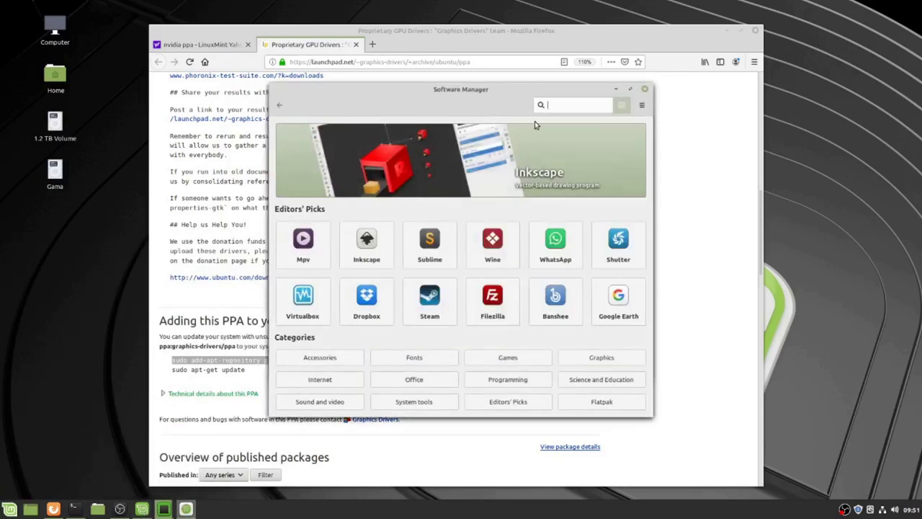
Step: Search Software Manager for "steam", view the Steam package details and return to the results
{"action": "type", "text": "steam"}
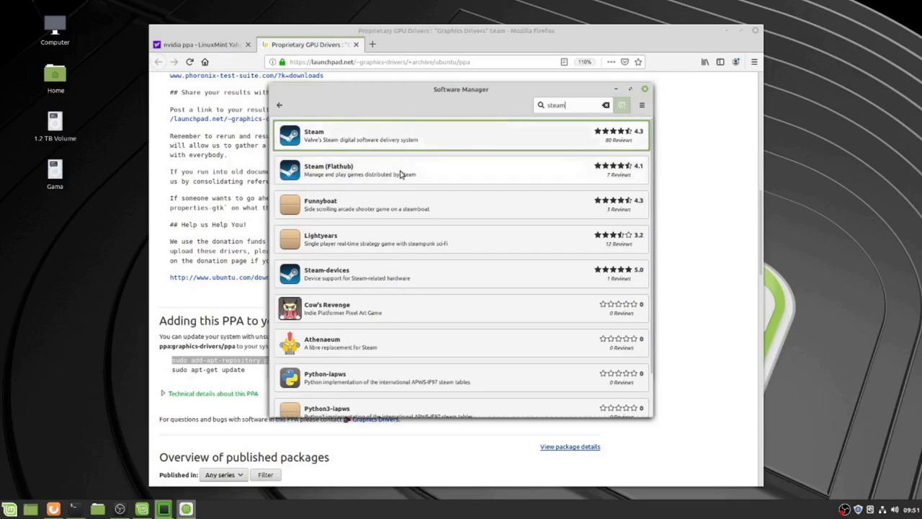
{"action": "left_click", "coordinate": [347, 147]}
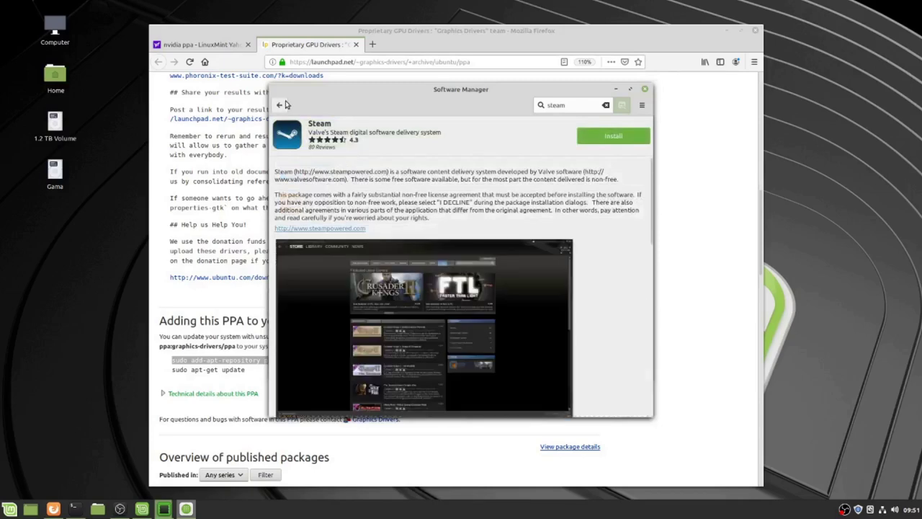
{"action": "left_click", "coordinate": [281, 106]}
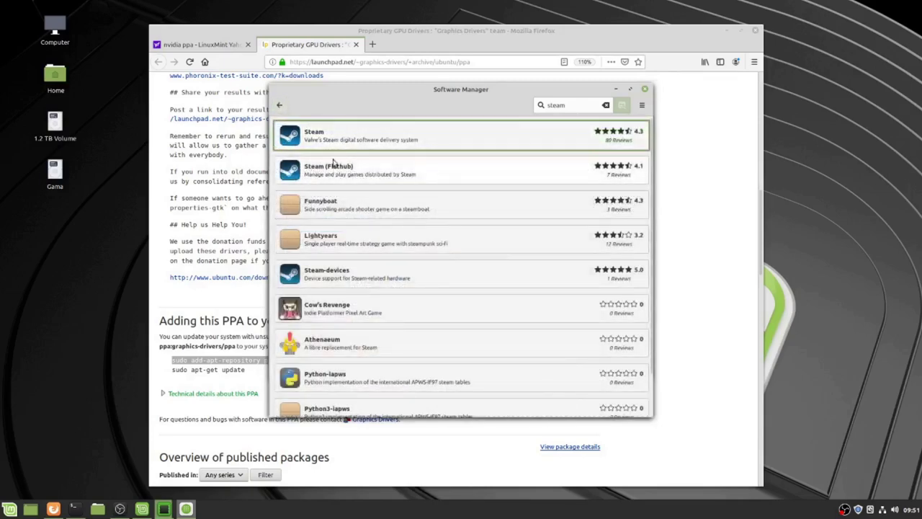
Step: Install the standard Steam package, accept the additional changes and authenticate with the account password
{"action": "left_click", "coordinate": [353, 147]}
{"action": "left_click", "coordinate": [589, 143]}
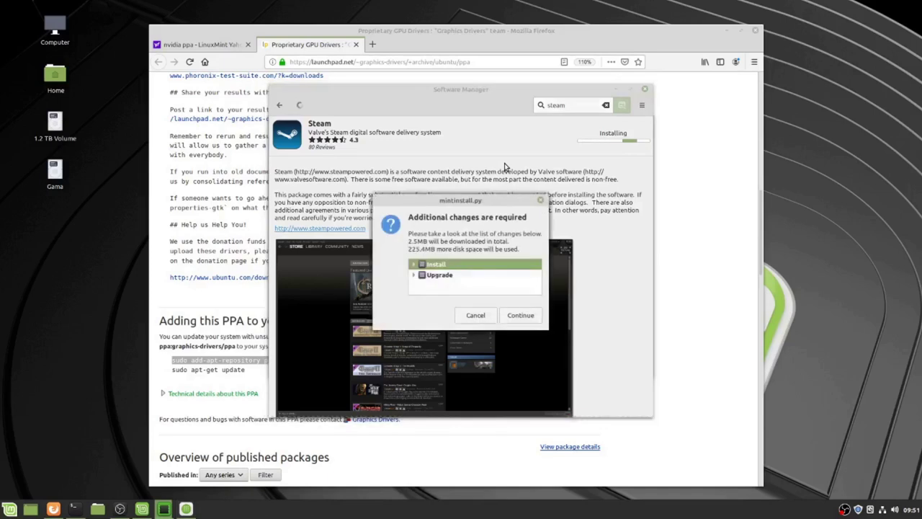
{"action": "left_click", "coordinate": [531, 318]}
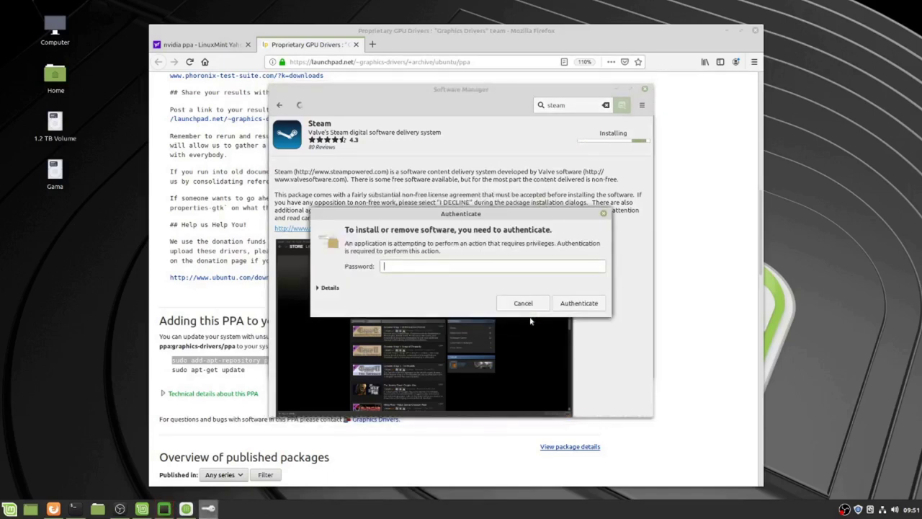
{"action": "type", "text": "•••••••"}
{"action": "key", "text": "Return"}
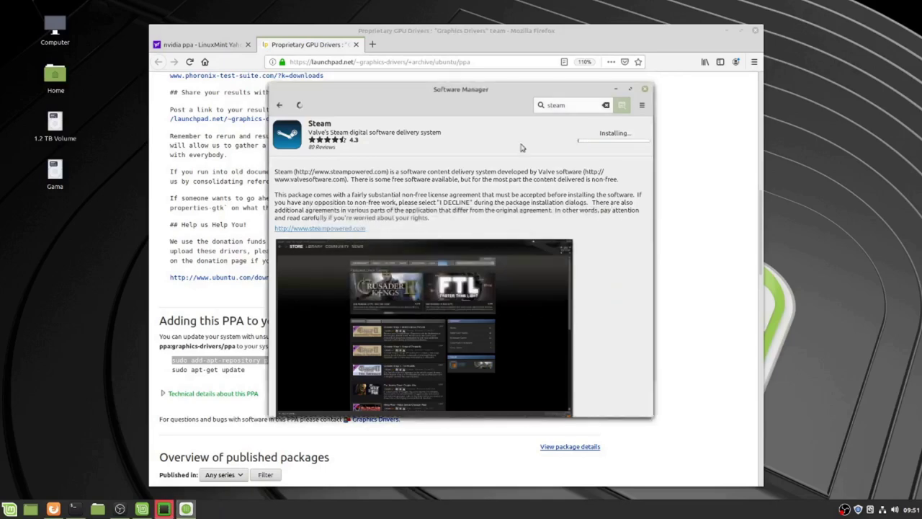
Step: Search the web for "lutris" in a new browser tab
{"action": "left_click", "coordinate": [373, 44]}
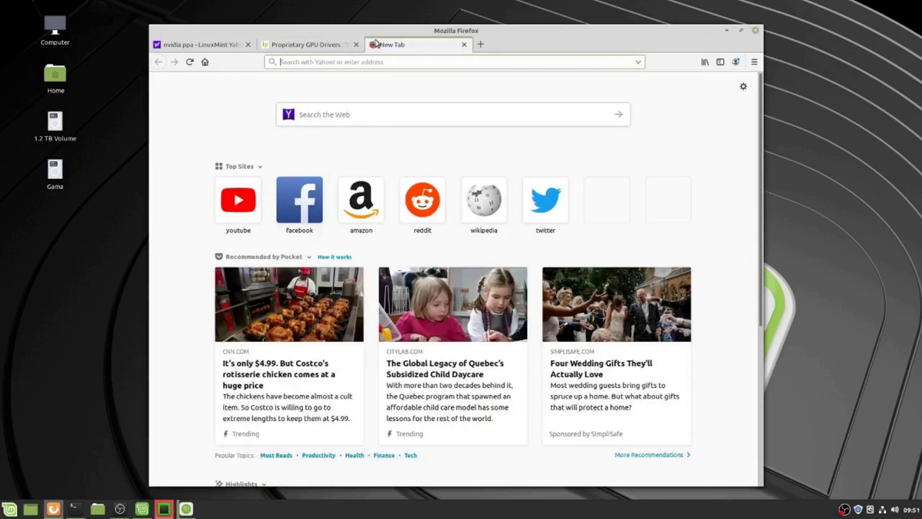
{"action": "type", "text": "lutris"}
{"action": "key", "text": "Return"}
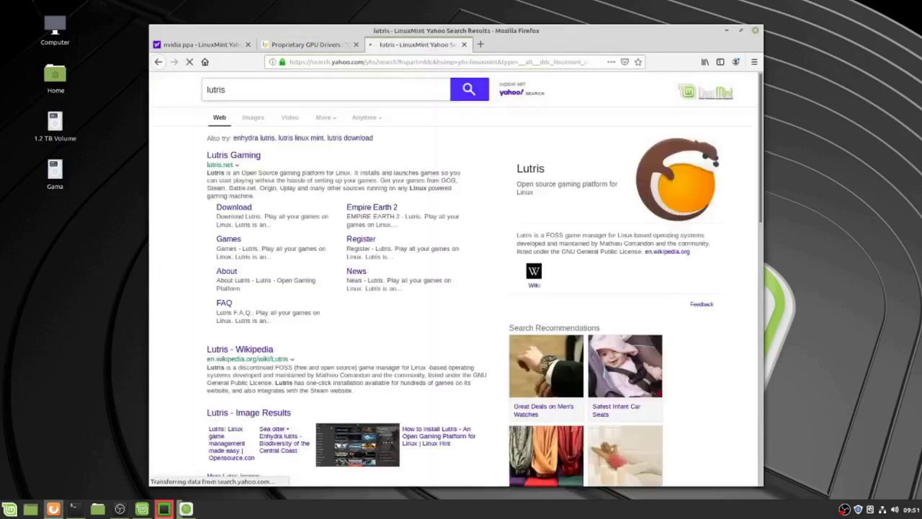
Step: Check the driver installation in Driver Manager and the Steam installation in Software Manager, minimizing the former and closing the latter
{"action": "left_click", "coordinate": [160, 510]}
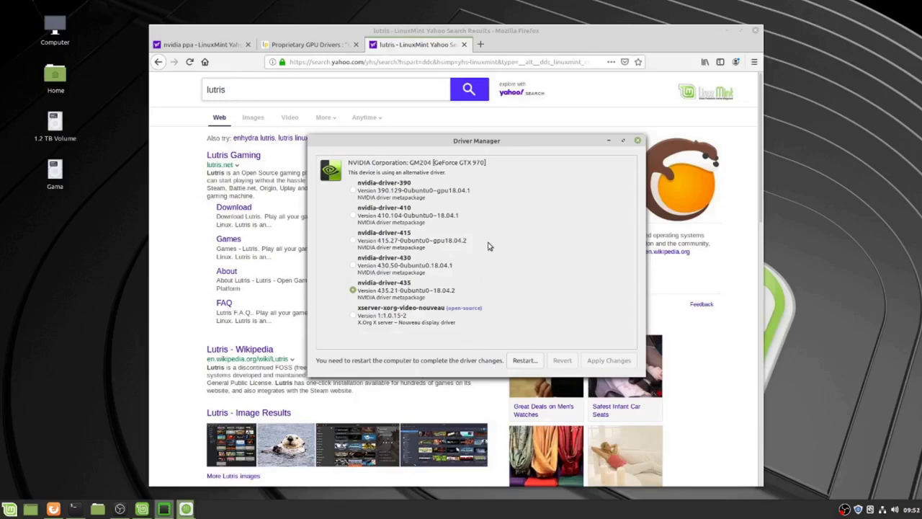
{"action": "left_click", "coordinate": [611, 141]}
{"action": "left_click", "coordinate": [189, 509]}
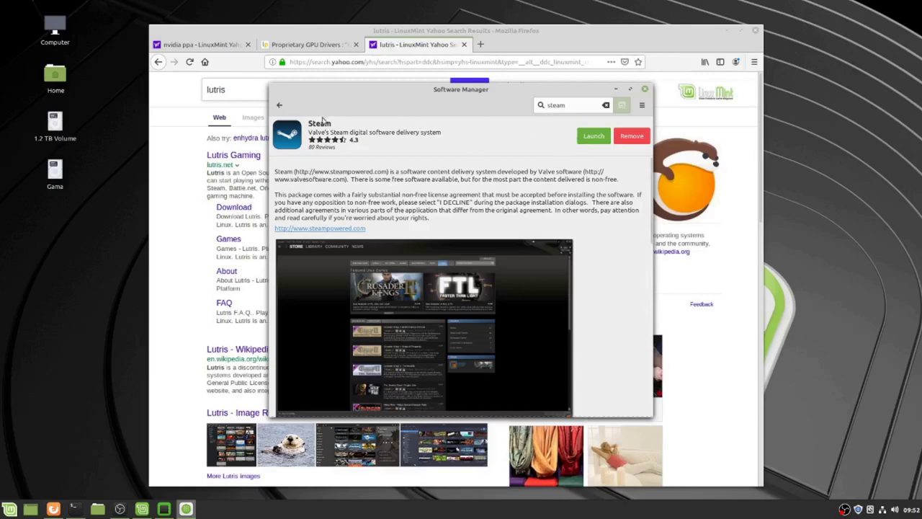
{"action": "left_click", "coordinate": [282, 105]}
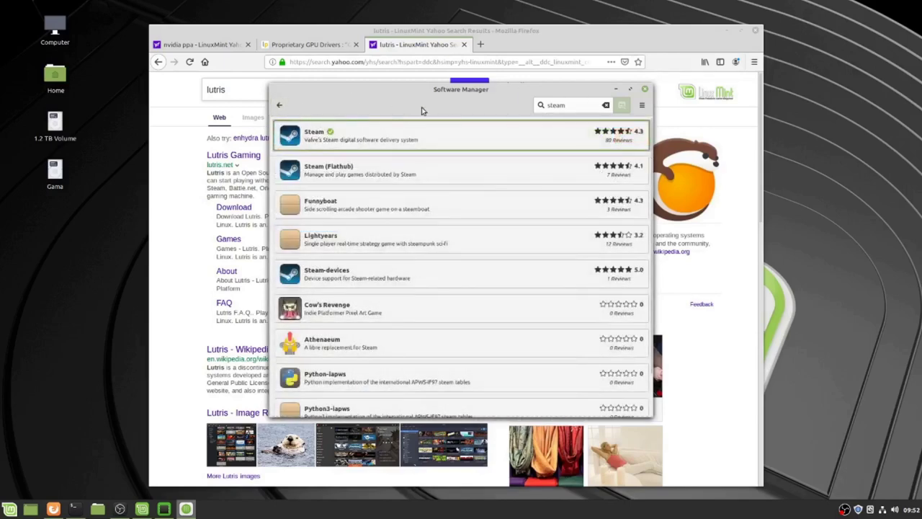
{"action": "left_click", "coordinate": [645, 89]}
Step: View the Lutris Gaming site at lutris.net from the search results and close both Lutris tabs
{"action": "left_click", "coordinate": [234, 157]}
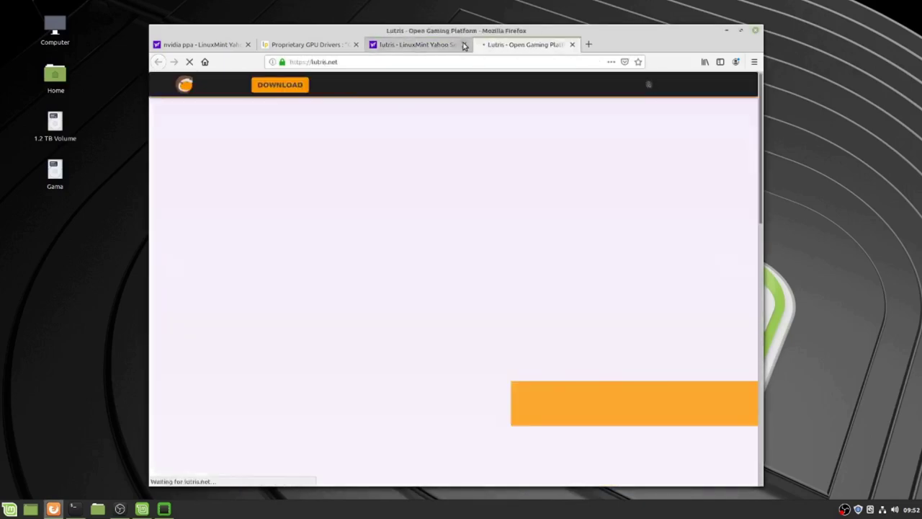
{"action": "left_click", "coordinate": [463, 44]}
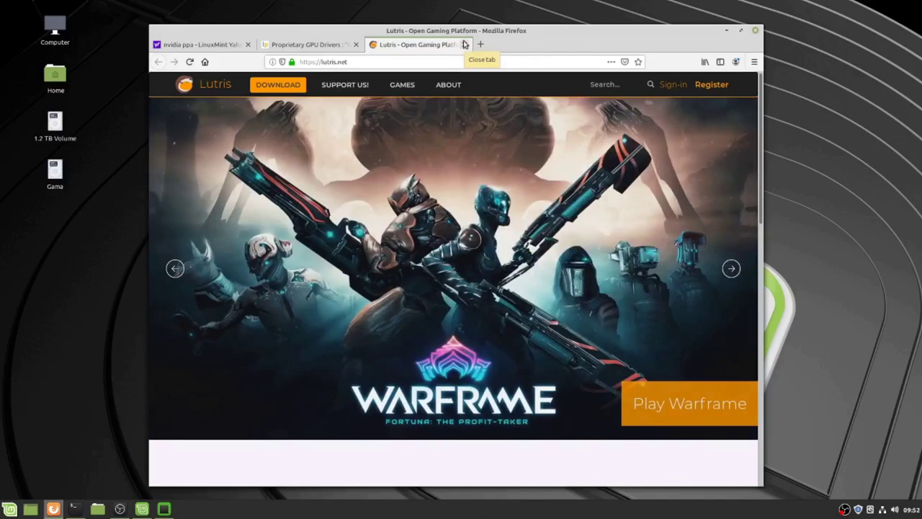
{"action": "left_click", "coordinate": [465, 45]}
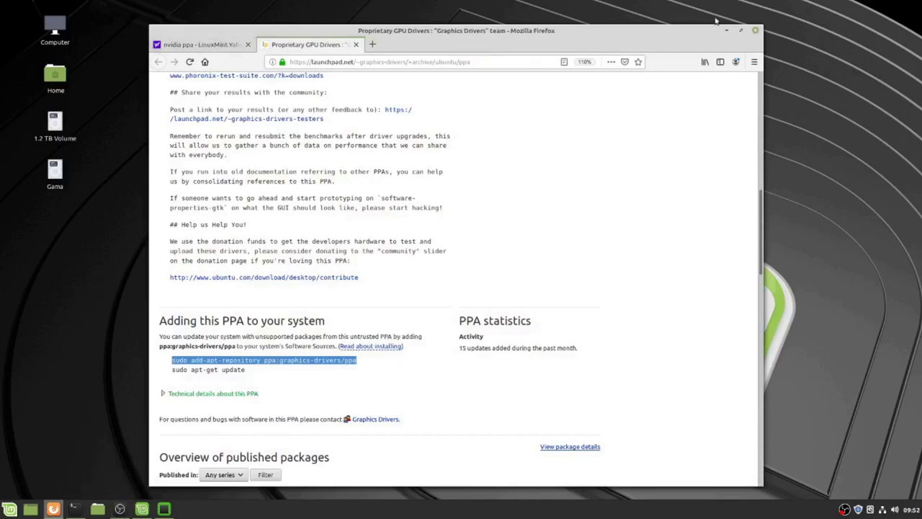
Step: Quit Firefox with its remaining tabs and turn off the warning about closing multiple tabs
{"action": "left_click", "coordinate": [755, 30]}
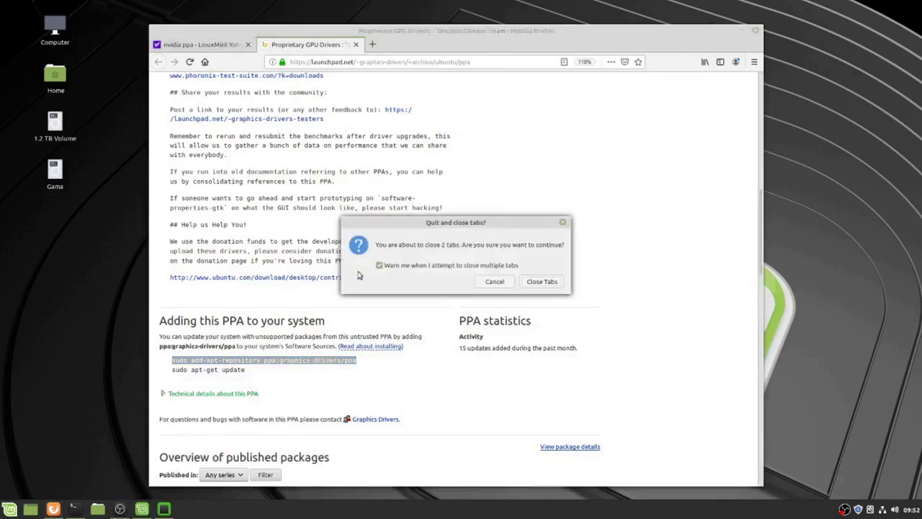
{"action": "left_click", "coordinate": [414, 266]}
{"action": "left_click", "coordinate": [542, 282]}
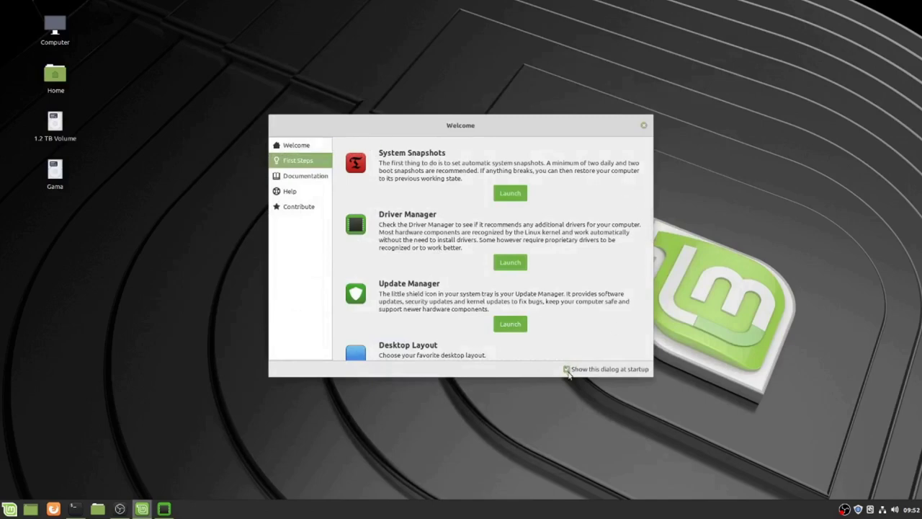
Step: Close the welcome screen and the terminal, and bring the Driver Manager window back up
{"action": "left_click", "coordinate": [643, 127]}
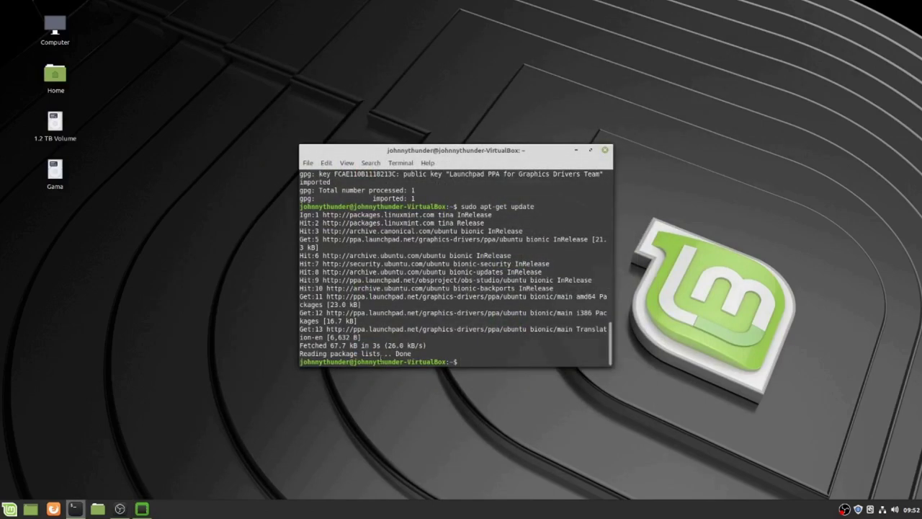
{"action": "left_click", "coordinate": [606, 150]}
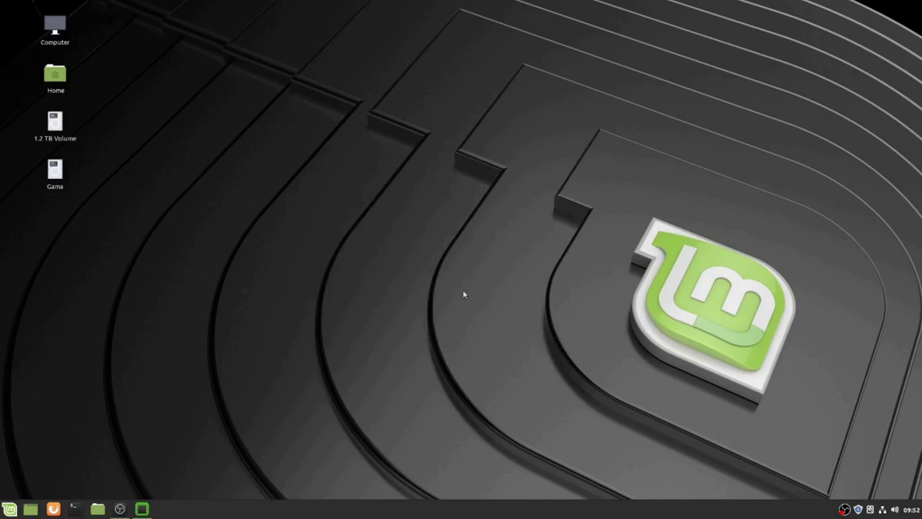
{"action": "left_click", "coordinate": [142, 509]}
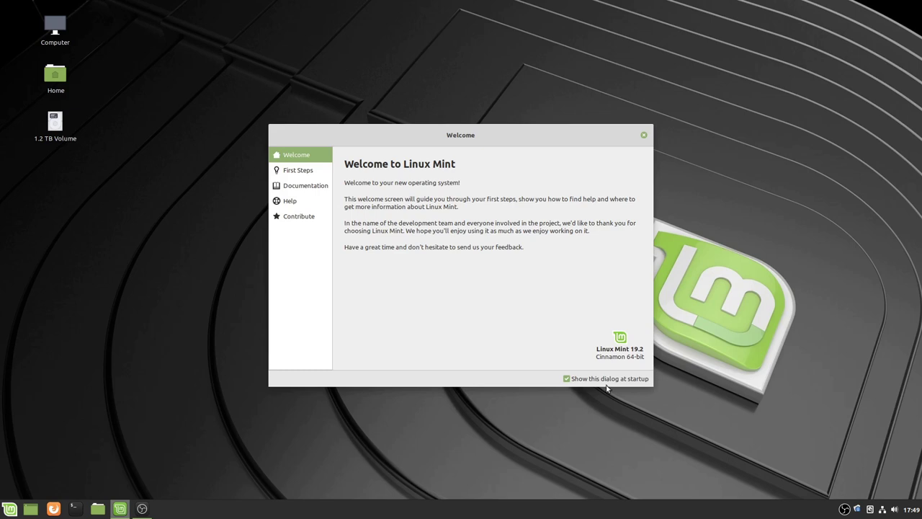
Step: Launch Driver Manager, authenticate with the account password, check which NVIDIA driver is selected and close the window
{"action": "left_click", "coordinate": [6, 510]}
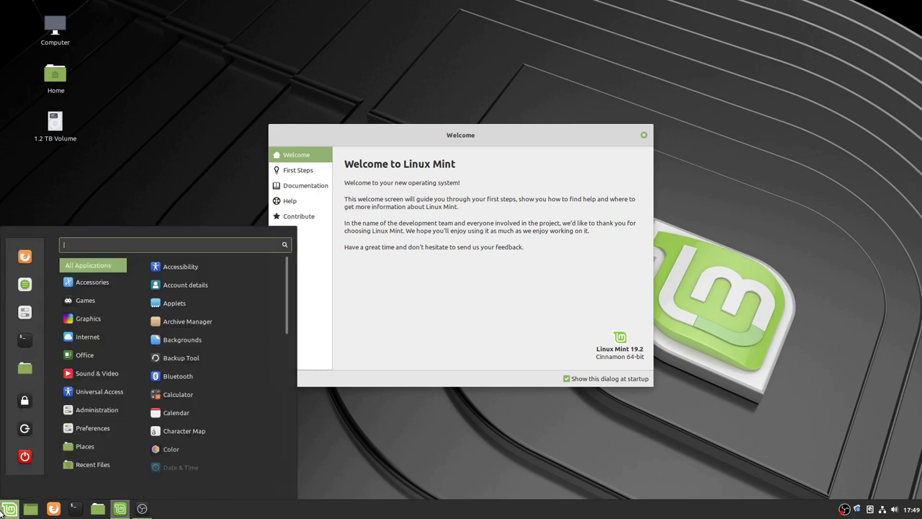
{"action": "type", "text": "driver"}
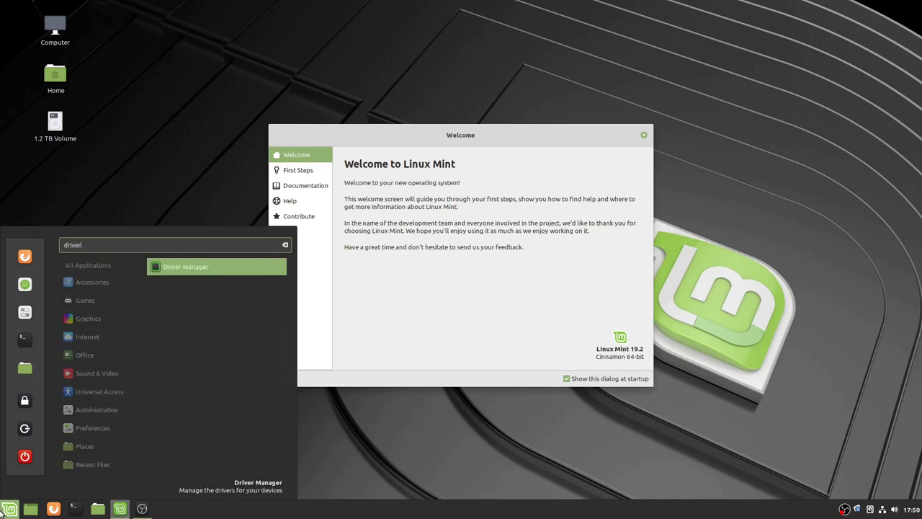
{"action": "key", "text": "Return"}
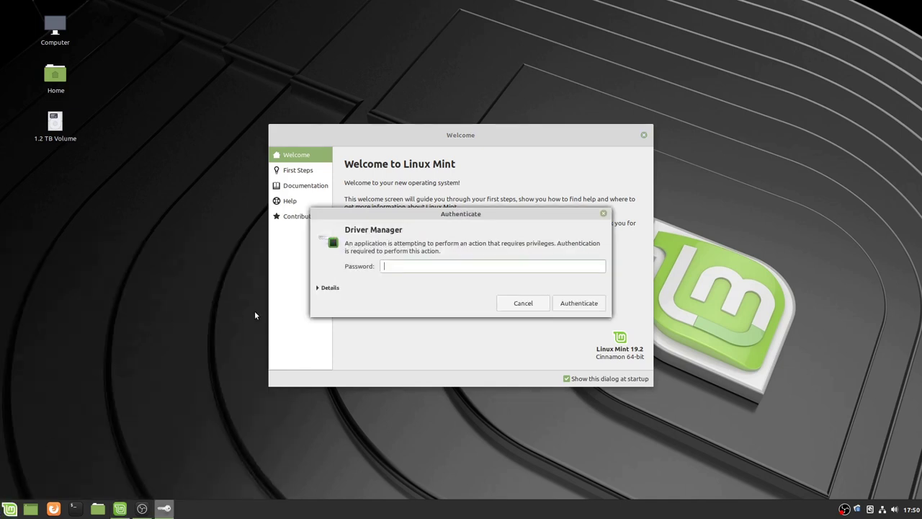
{"action": "type", "text": "****"}
{"action": "key", "text": "Return"}
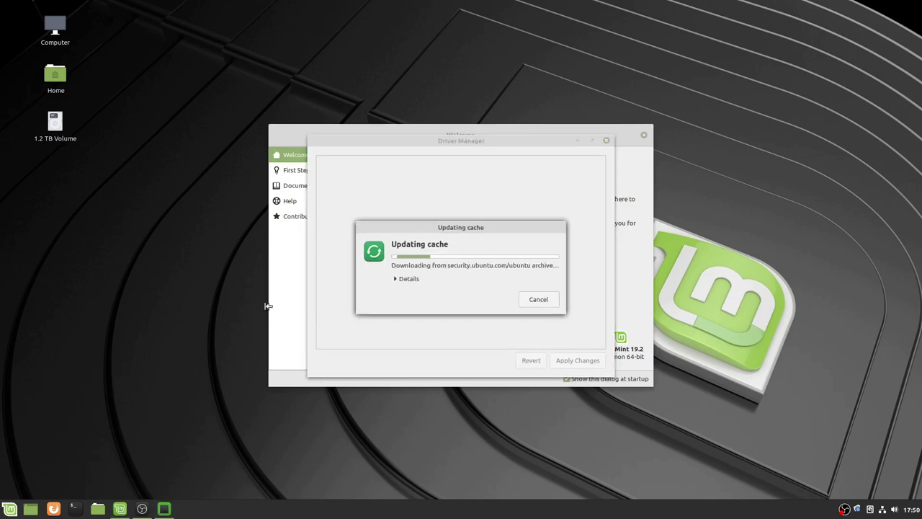
{"action": "left_click", "coordinate": [397, 280]}
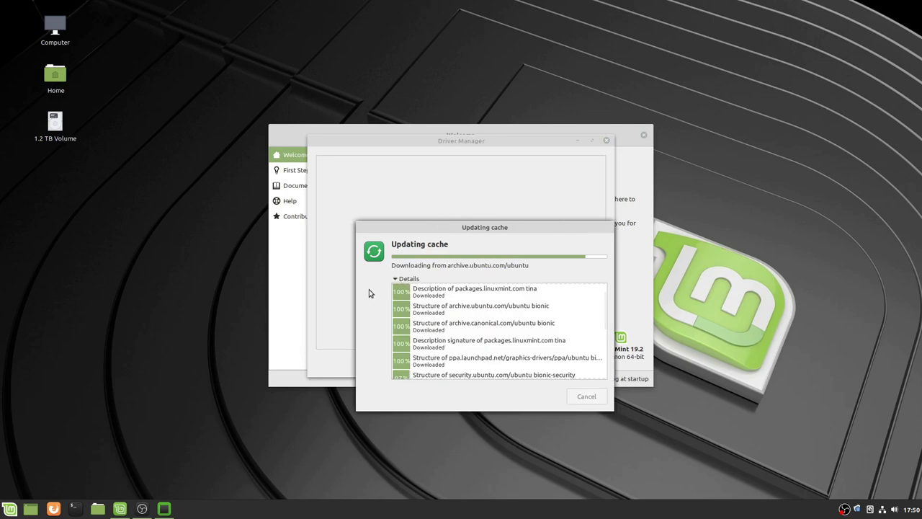
{"action": "left_click", "coordinate": [395, 281]}
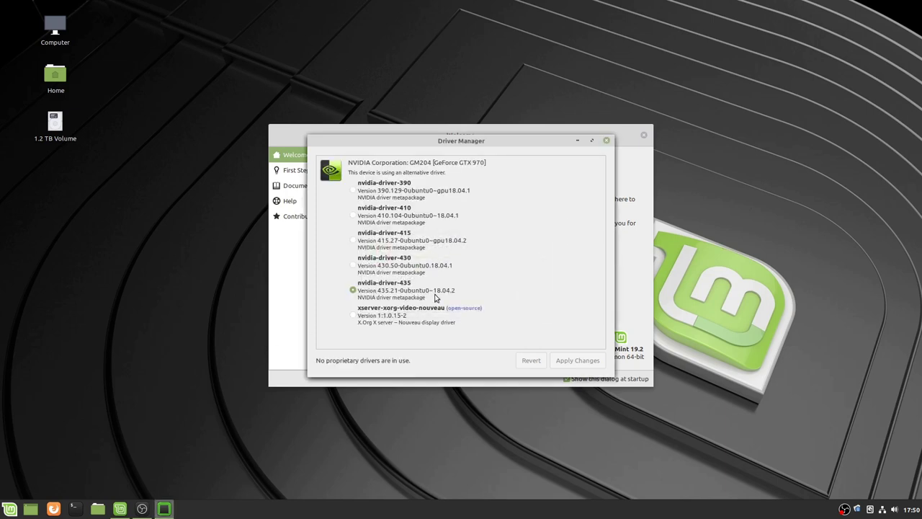
{"action": "left_click", "coordinate": [607, 140]}
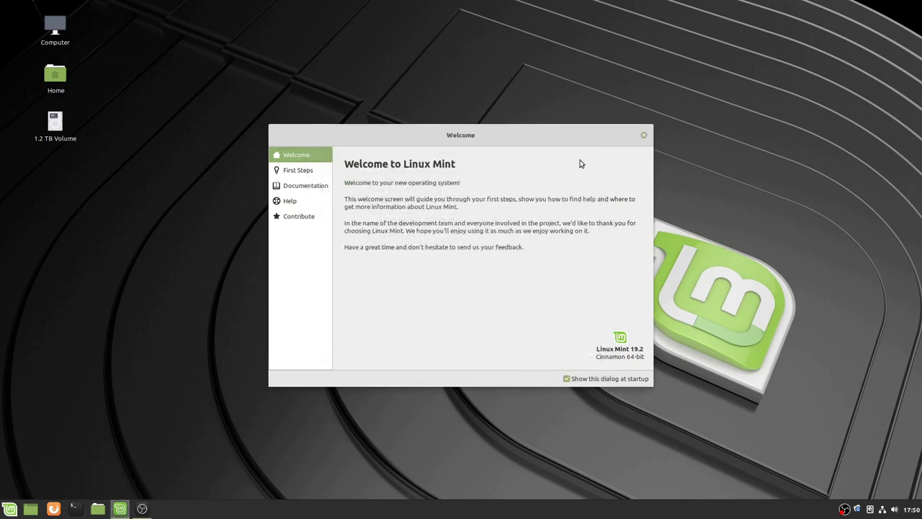
Step: Launch Steam from the installed applications and close the welcome screen
{"action": "left_click", "coordinate": [9, 509]}
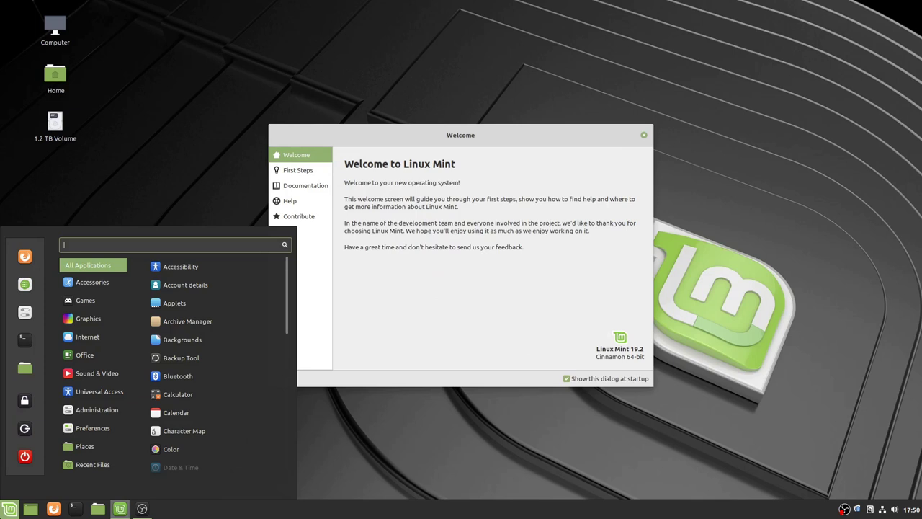
{"action": "type", "text": "steam"}
{"action": "key", "text": "Return"}
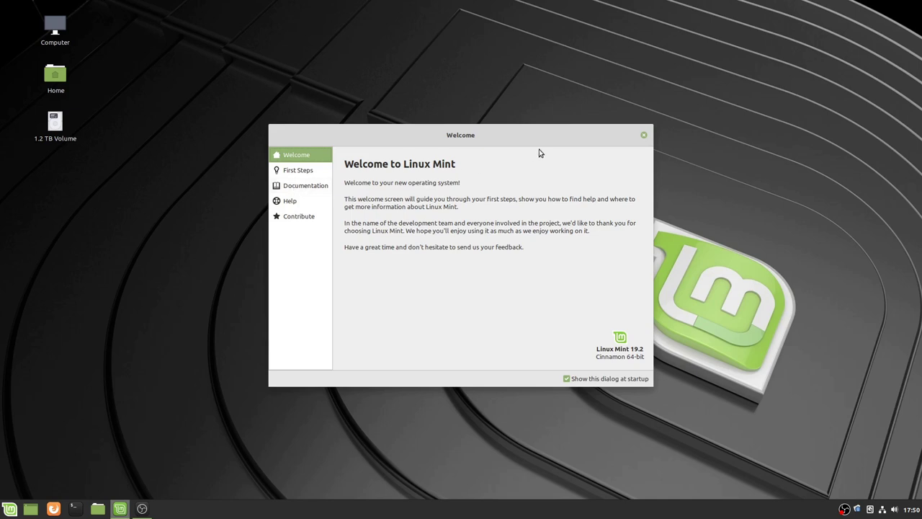
{"action": "left_click", "coordinate": [646, 137]}
Step: Dismiss the application menu, start Firefox and minimize its window while Steam loads
{"action": "key", "text": "super"}
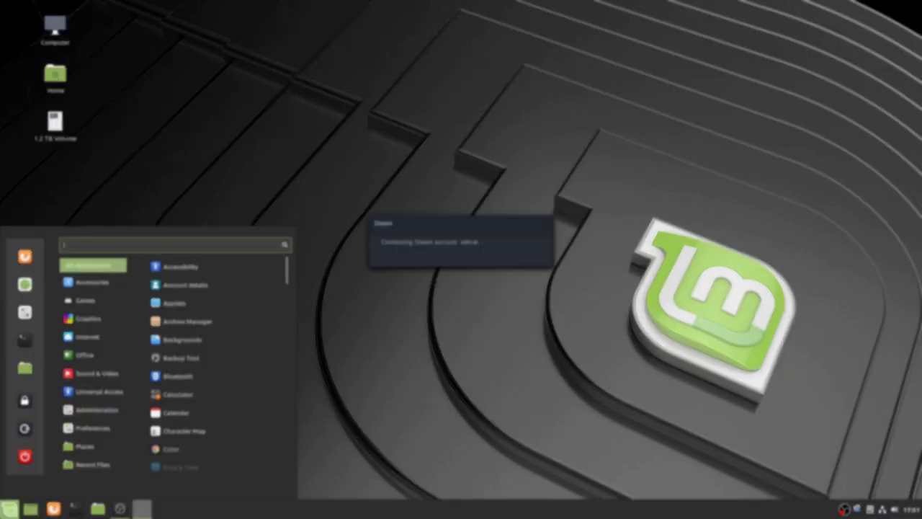
{"action": "left_click", "coordinate": [444, 412]}
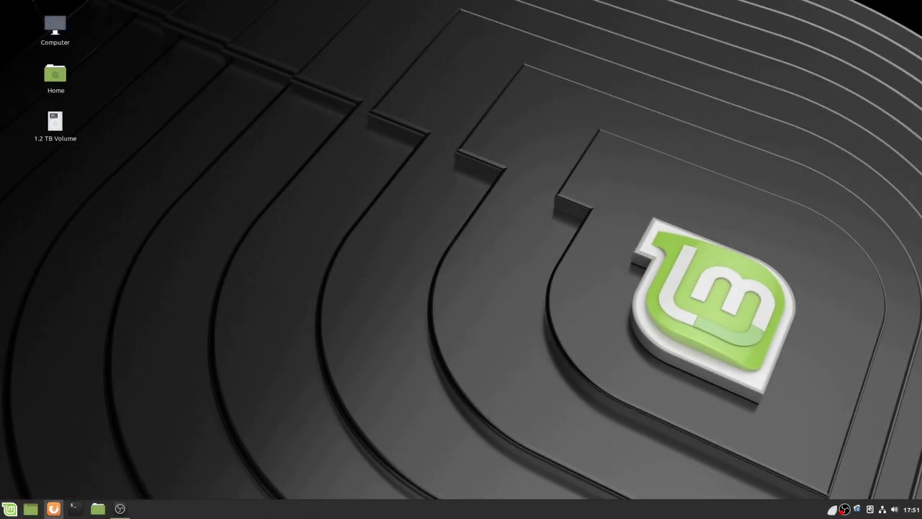
{"action": "left_click", "coordinate": [53, 509]}
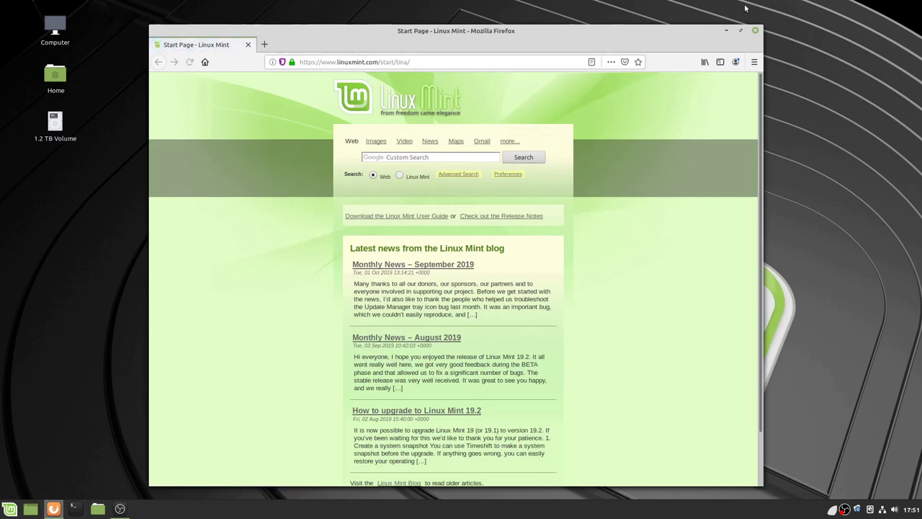
{"action": "left_click", "coordinate": [727, 31]}
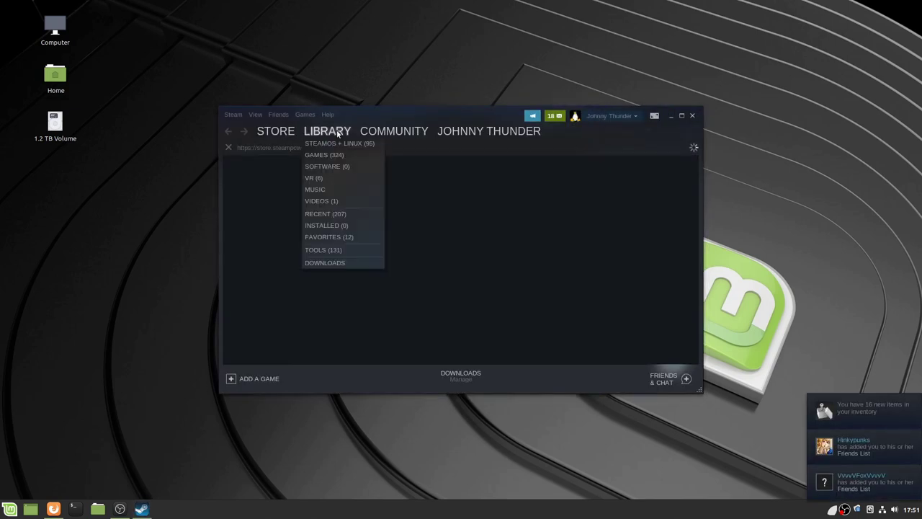
Step: Search the Steam library for "bat" and view Batman: Arkham Asylum GOTY Edition
{"action": "left_click", "coordinate": [337, 133]}
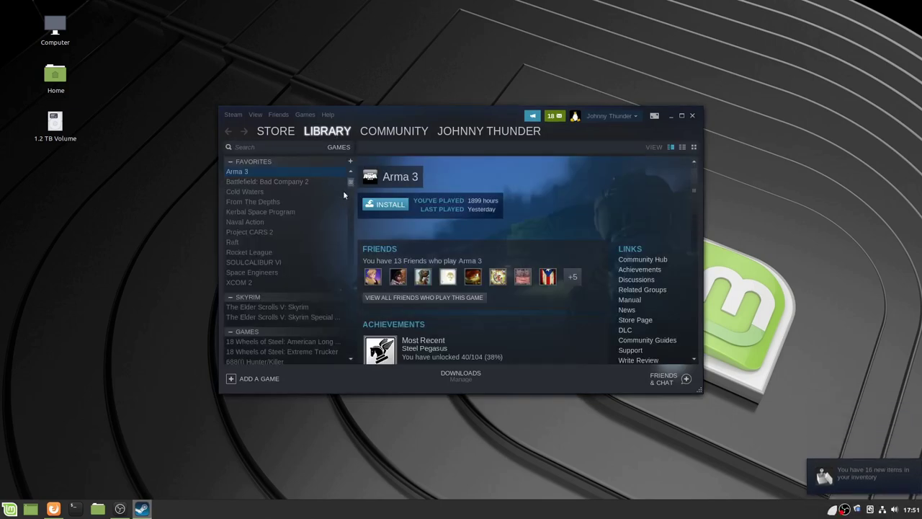
{"action": "scroll", "coordinate": [303, 231], "scroll_direction": "down", "scroll_amount": 3}
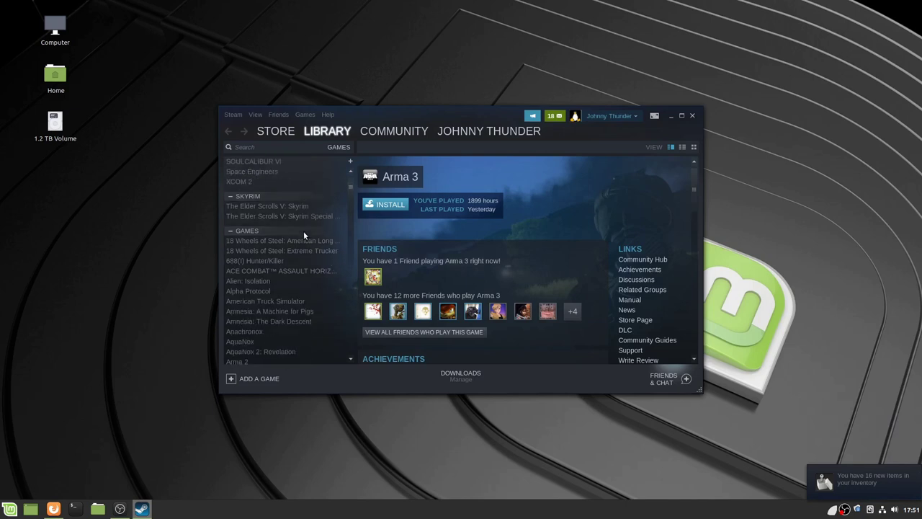
{"action": "left_click", "coordinate": [251, 147]}
{"action": "type", "text": "bat"}
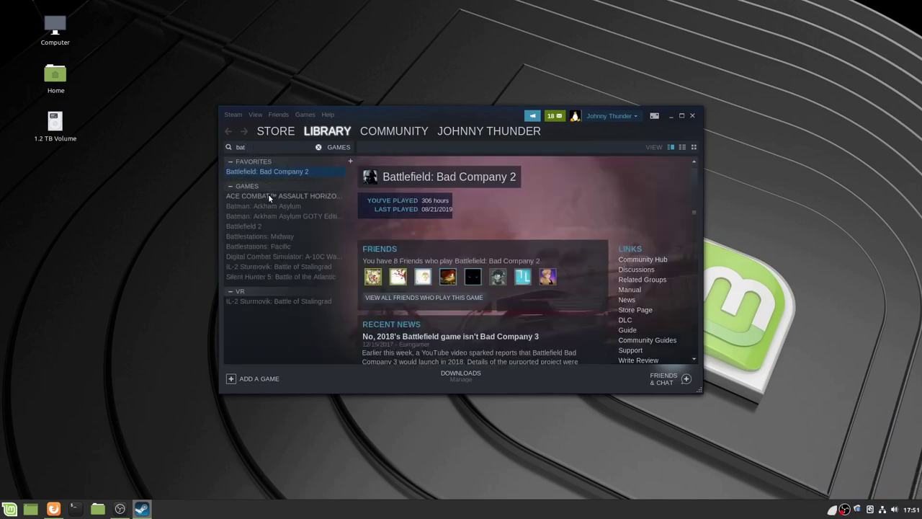
{"action": "left_click", "coordinate": [265, 218]}
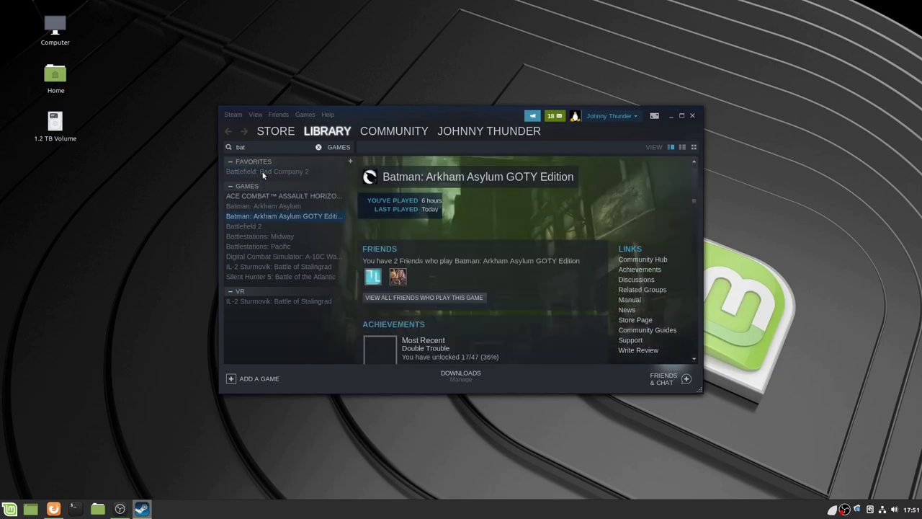
Step: Clear the library search and view Battlefield: Bad Company 2, Rocket League, Project CARS 2 and Kerbal Space Program for install availability
{"action": "double_click", "coordinate": [238, 147]}
{"action": "key", "text": "BackSpace"}
{"action": "scroll", "coordinate": [277, 211], "scroll_direction": "up", "scroll_amount": 6}
{"action": "left_click_drag", "start_coordinate": [353, 193], "coordinate": [351, 164]}
{"action": "left_click", "coordinate": [275, 186]}
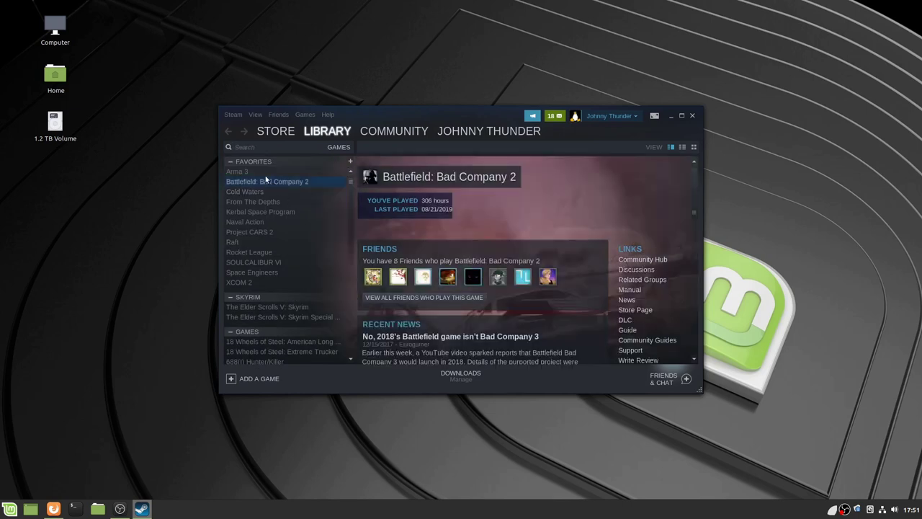
{"action": "left_click", "coordinate": [260, 253]}
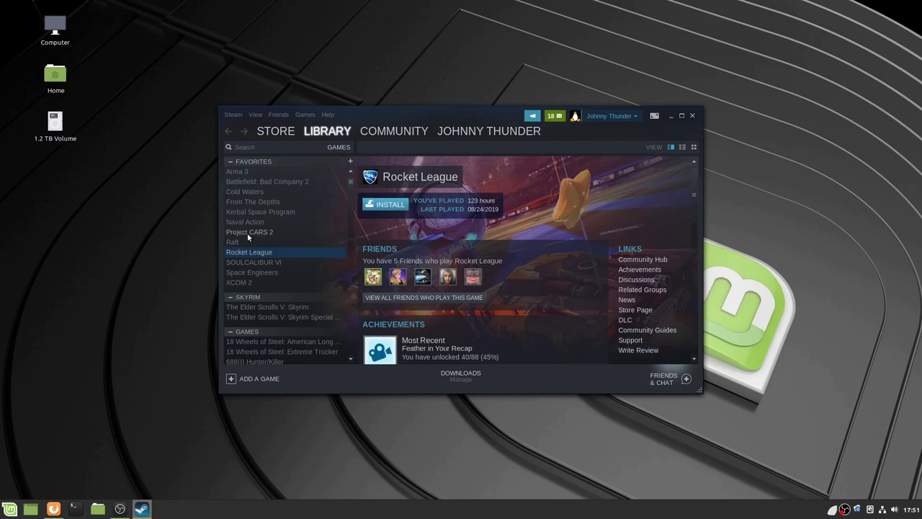
{"action": "left_click", "coordinate": [259, 234]}
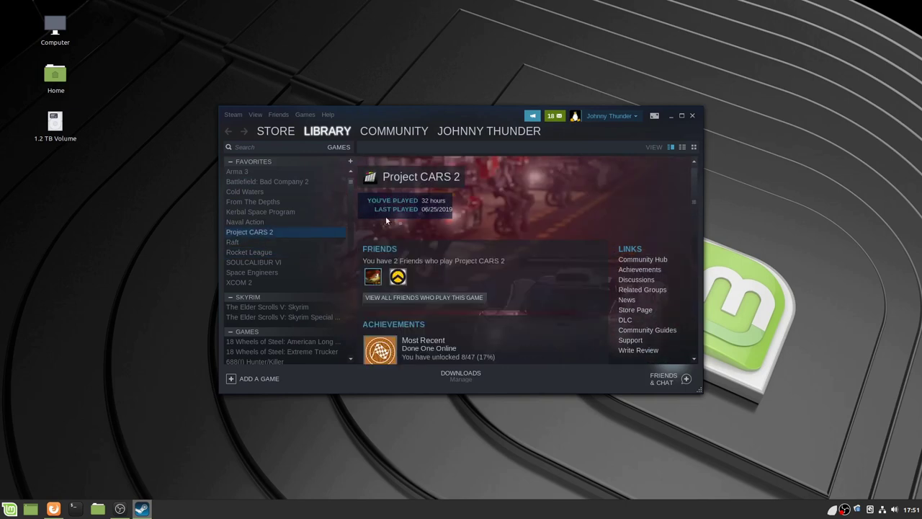
{"action": "left_click", "coordinate": [267, 210]}
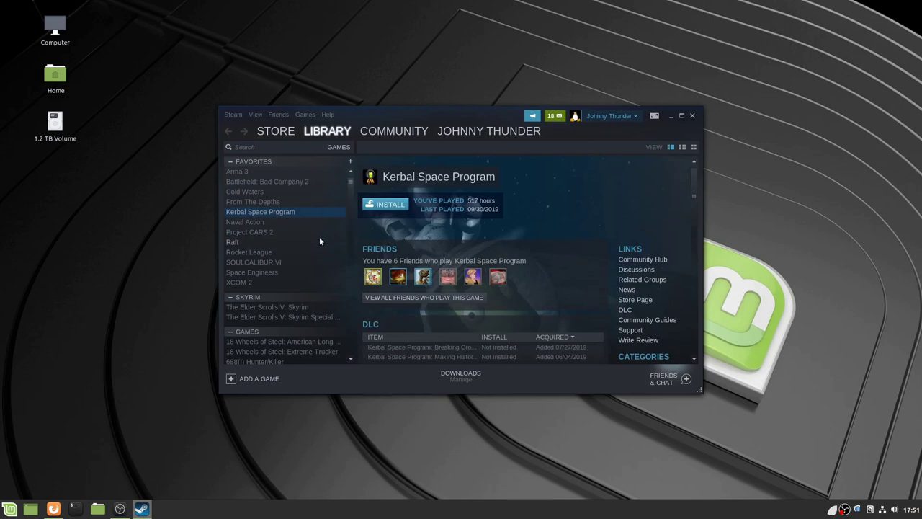
{"action": "scroll", "coordinate": [319, 236], "scroll_direction": "down", "scroll_amount": 1}
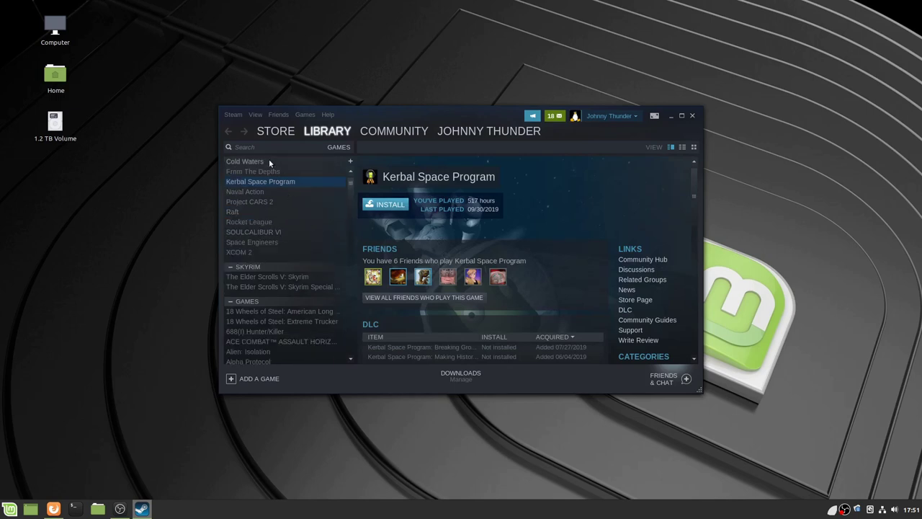
Step: Search the Steam library for "doom" and view DOOM 3 and DOOM for install availability
{"action": "type", "text": "doom"}
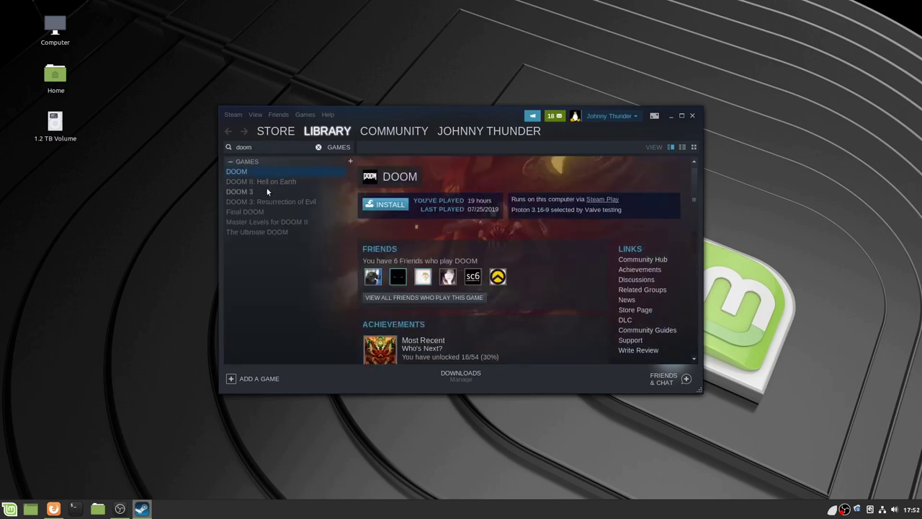
{"action": "left_click", "coordinate": [266, 191]}
{"action": "left_click", "coordinate": [268, 170]}
Step: Replace the library search with "bat" and view Batman: Arkham Asylum GOTY Edition
{"action": "left_click_drag", "start_coordinate": [262, 147], "coordinate": [237, 147]}
{"action": "key", "text": "BackSpace"}
{"action": "type", "text": "bat"}
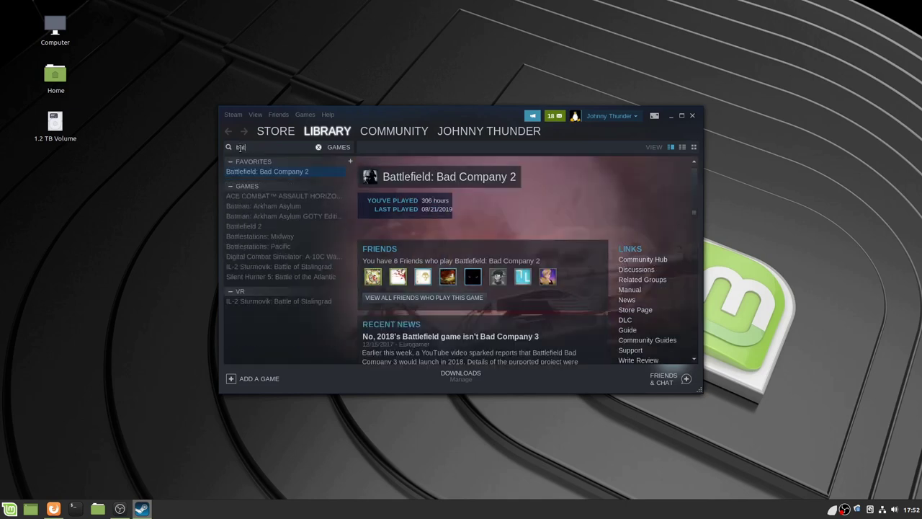
{"action": "left_click", "coordinate": [317, 215]}
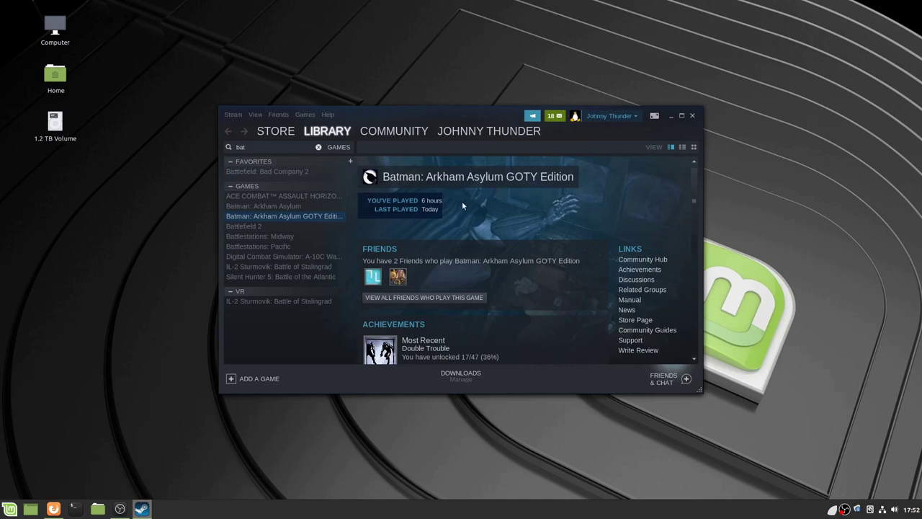
Step: Enable Steam Play for all other titles in the Steam settings, apply the change and restart Steam
{"action": "left_click", "coordinate": [233, 113]}
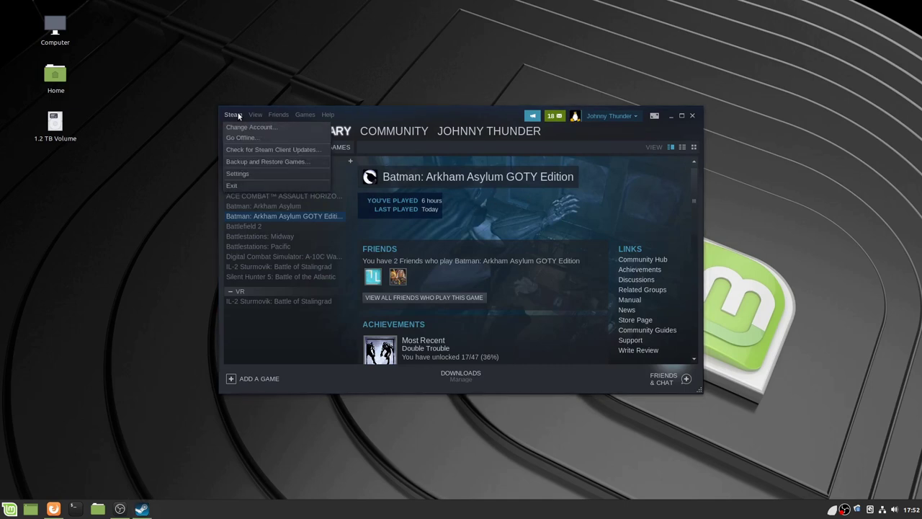
{"action": "left_click", "coordinate": [237, 174]}
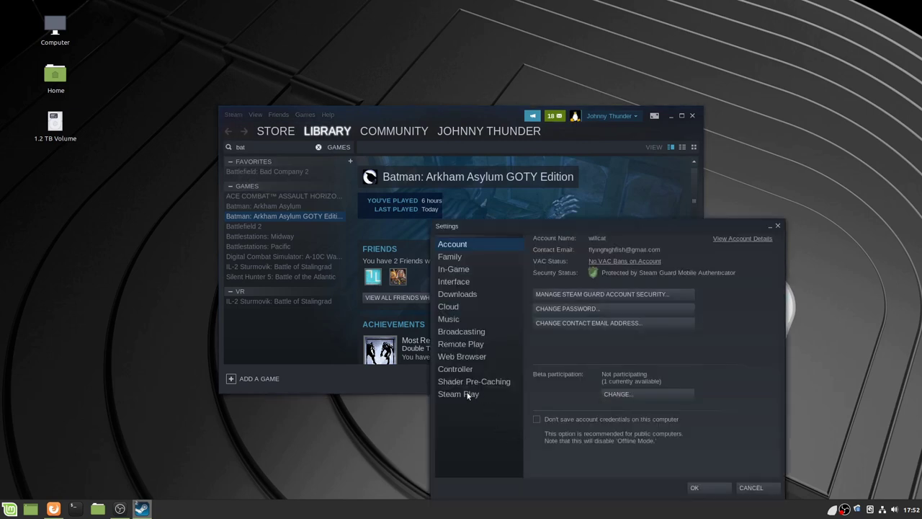
{"action": "left_click", "coordinate": [467, 393]}
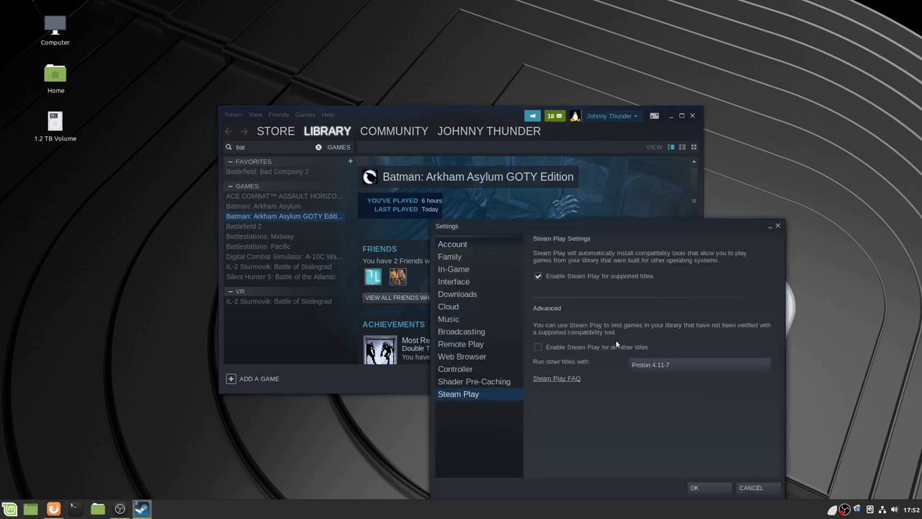
{"action": "left_click", "coordinate": [539, 345]}
{"action": "left_click", "coordinate": [696, 487]}
{"action": "left_click", "coordinate": [452, 267]}
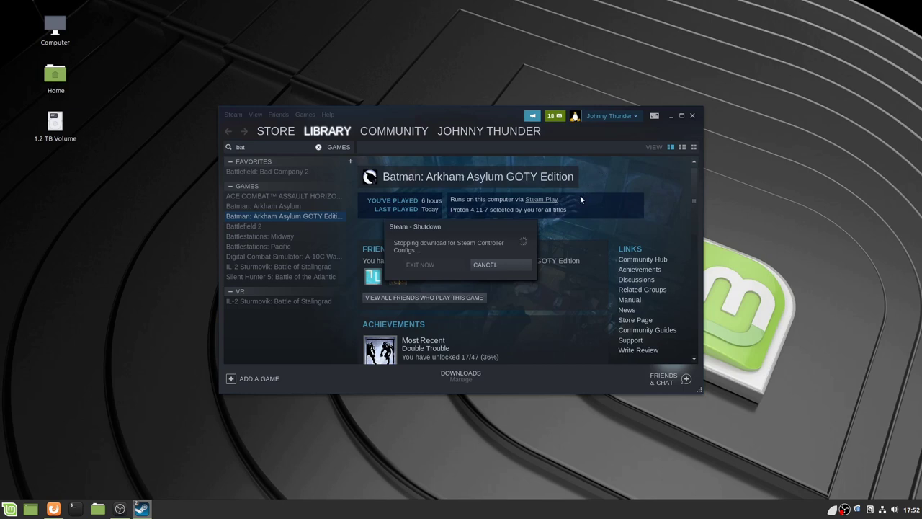
Step: Switch to Firefox, search the web for "protontricks", open the first GitHub repository found and close the search results page
{"action": "left_click", "coordinate": [53, 509]}
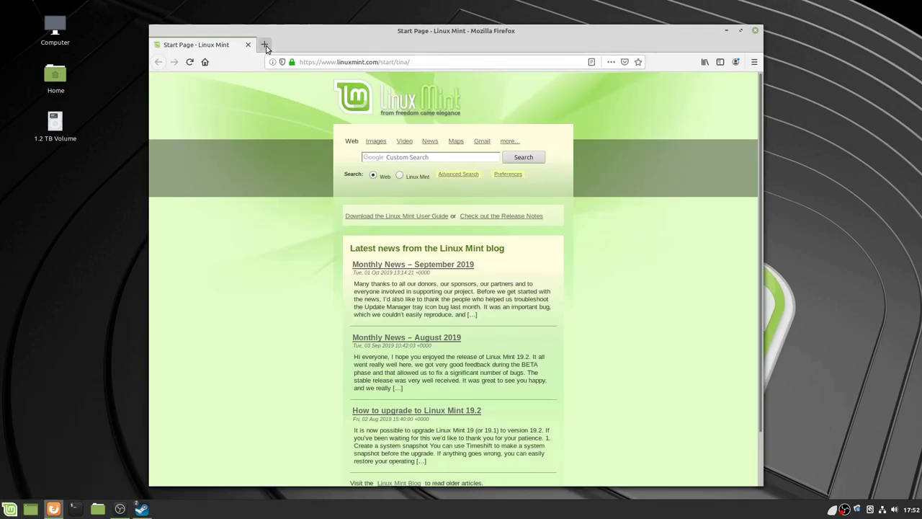
{"action": "left_click", "coordinate": [395, 158]}
{"action": "type", "text": "protontricks"}
{"action": "key", "text": "Return"}
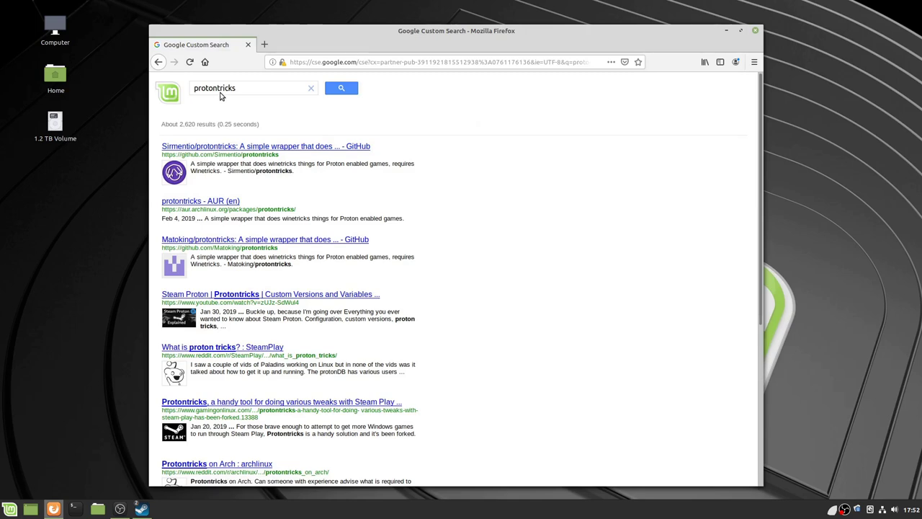
{"action": "left_click", "coordinate": [236, 147]}
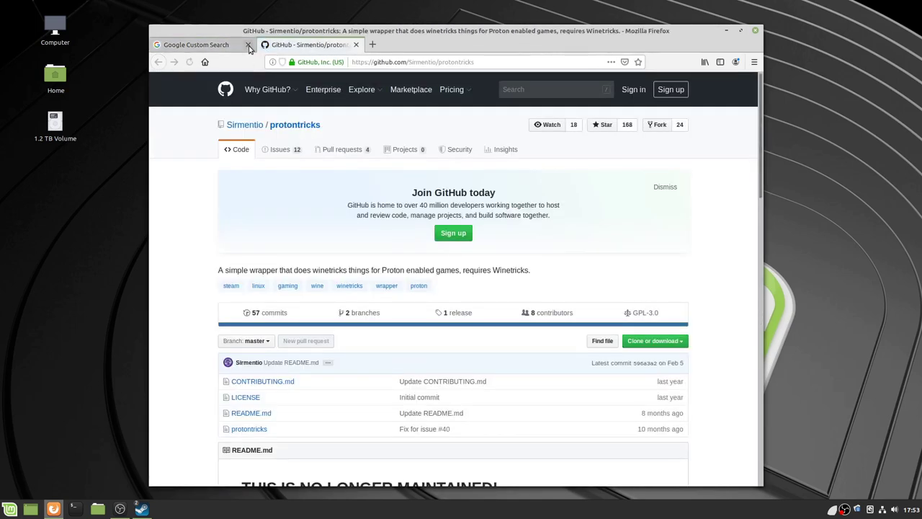
{"action": "left_click", "coordinate": [249, 45]}
Step: Read the start of the protontricks README and follow its link to the suggested up-to-date fork
{"action": "scroll", "coordinate": [276, 241], "scroll_direction": "down", "scroll_amount": 4}
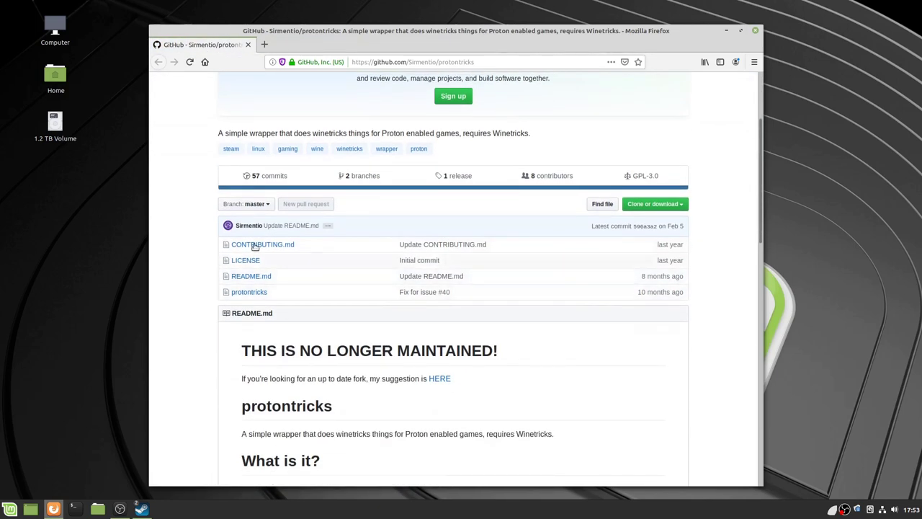
{"action": "scroll", "coordinate": [276, 242], "scroll_direction": "up", "scroll_amount": 3}
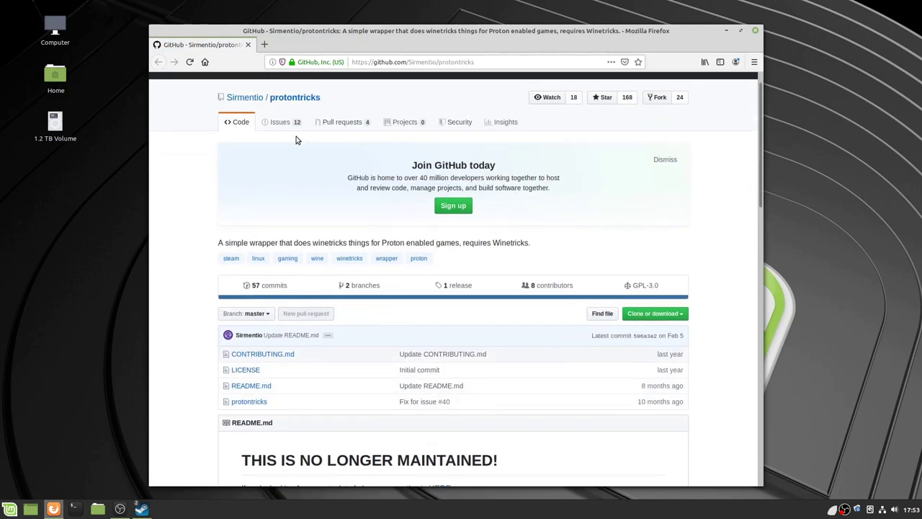
{"action": "scroll", "coordinate": [297, 141], "scroll_direction": "down", "scroll_amount": 5}
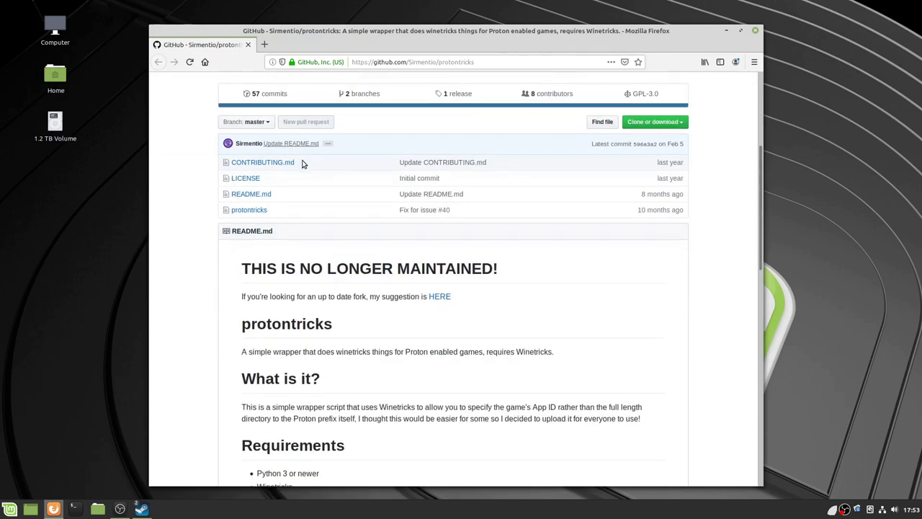
{"action": "scroll", "coordinate": [273, 278], "scroll_direction": "up", "scroll_amount": 3}
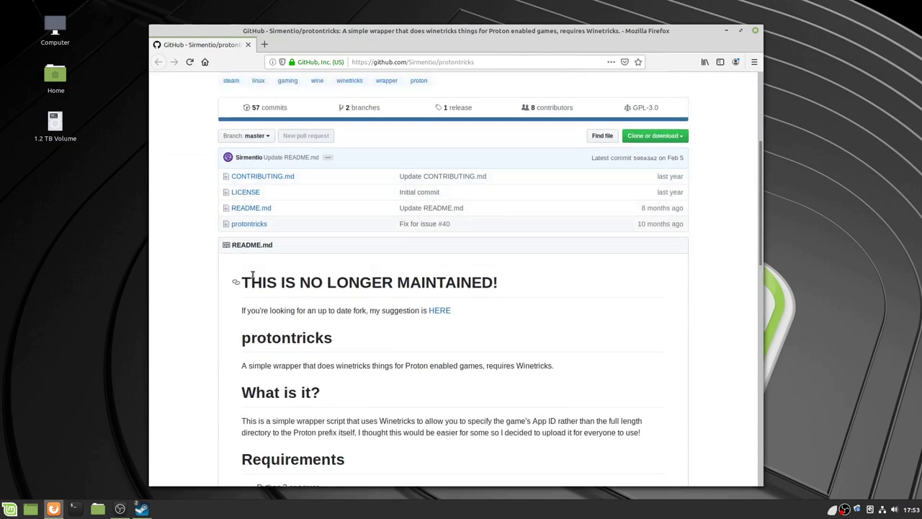
{"action": "scroll", "coordinate": [328, 232], "scroll_direction": "down", "scroll_amount": 2}
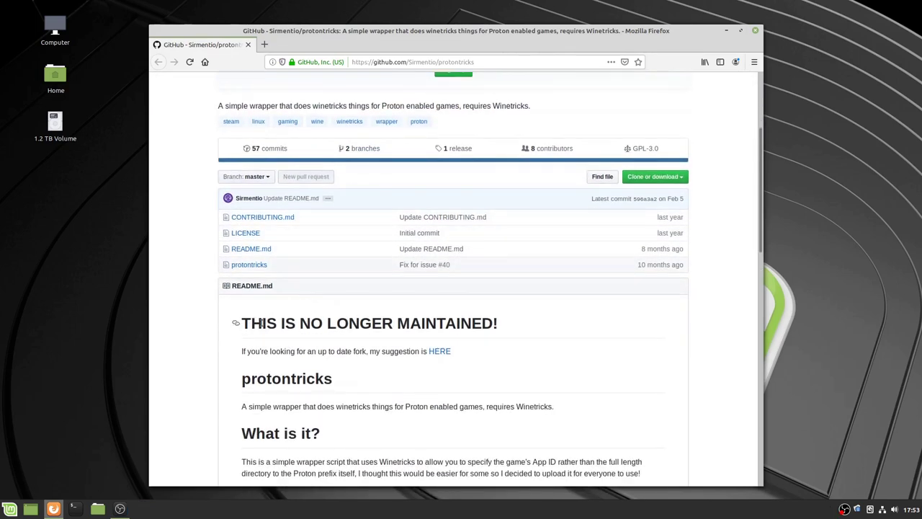
{"action": "left_click", "coordinate": [439, 352]}
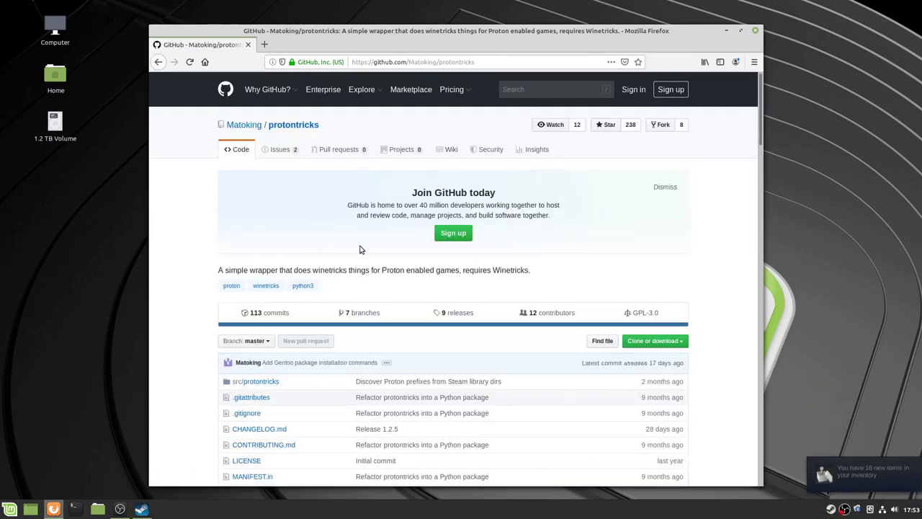
Step: Review the fork's README as far as the pipx installation instructions, open a terminal and return to the page
{"action": "scroll", "coordinate": [349, 358], "scroll_direction": "down", "scroll_amount": 8}
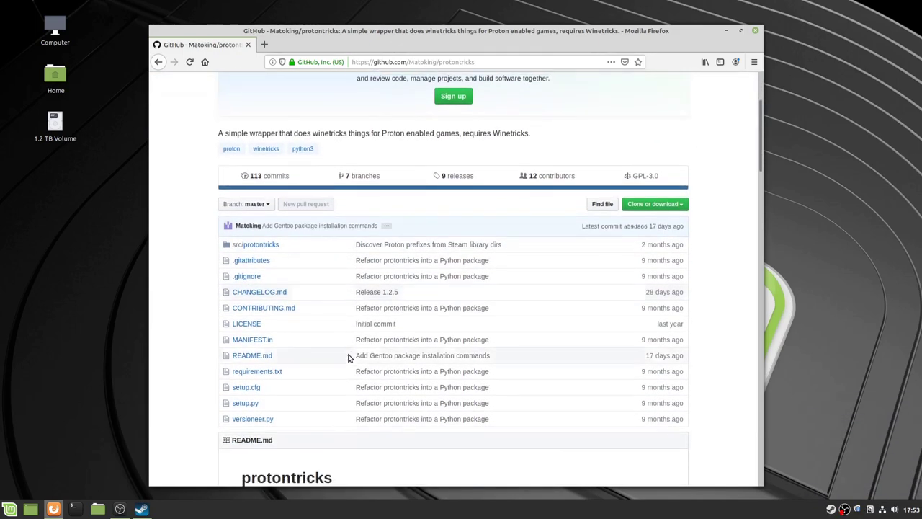
{"action": "scroll", "coordinate": [349, 358], "scroll_direction": "down", "scroll_amount": 9}
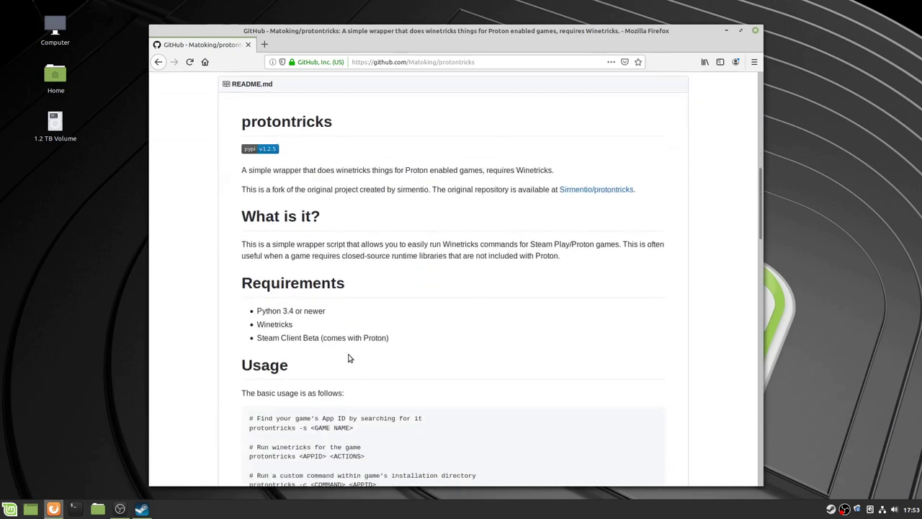
{"action": "scroll", "coordinate": [349, 358], "scroll_direction": "down", "scroll_amount": 11}
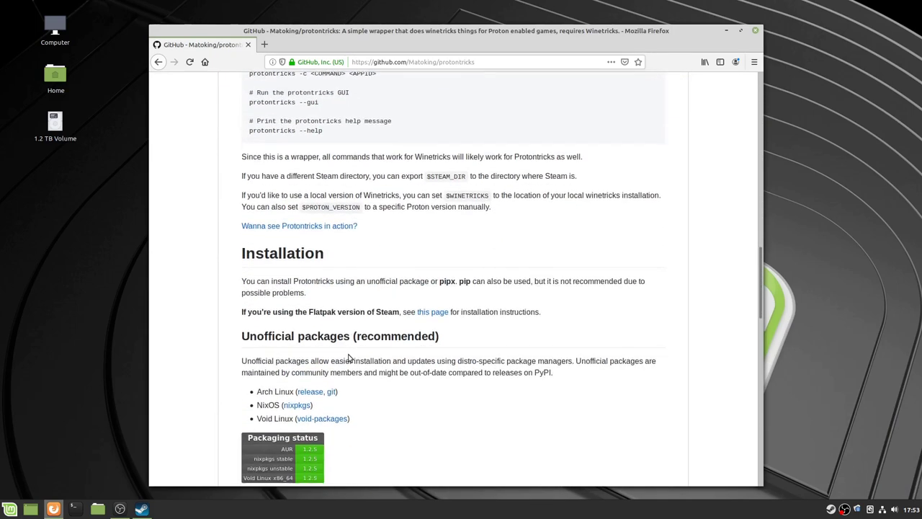
{"action": "scroll", "coordinate": [348, 358], "scroll_direction": "down", "scroll_amount": 3}
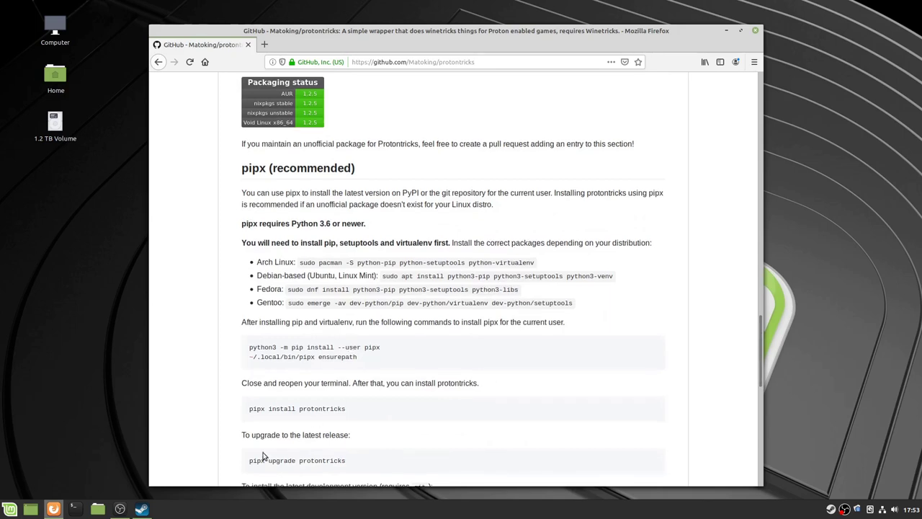
{"action": "left_click", "coordinate": [74, 509]}
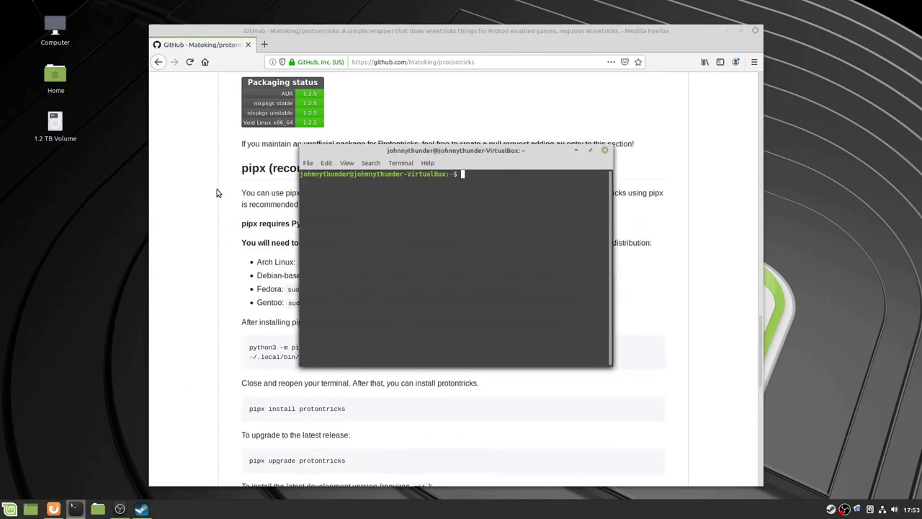
{"action": "left_click", "coordinate": [220, 188]}
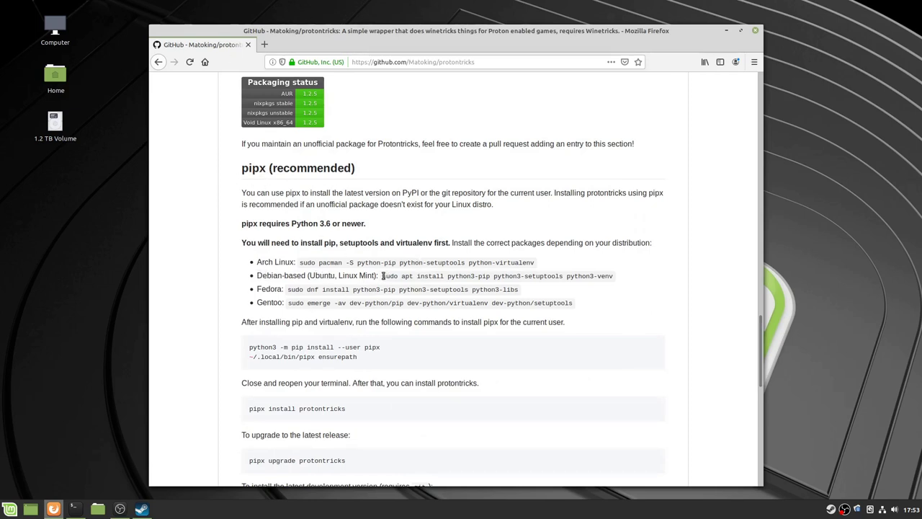
Step: Copy the README's Debian-based prerequisites command and run "sudo apt install python3-pip python3-setuptools python3-venv" in the terminal
{"action": "left_click_drag", "start_coordinate": [382, 276], "coordinate": [618, 276]}
{"action": "key", "text": "ctrl+c"}
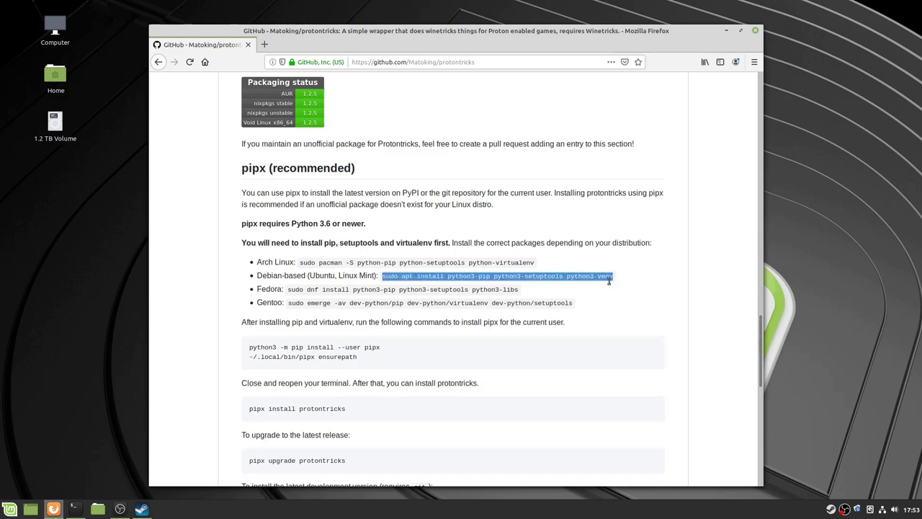
{"action": "left_click", "coordinate": [74, 510]}
{"action": "key", "text": "ctrl+shift+v"}
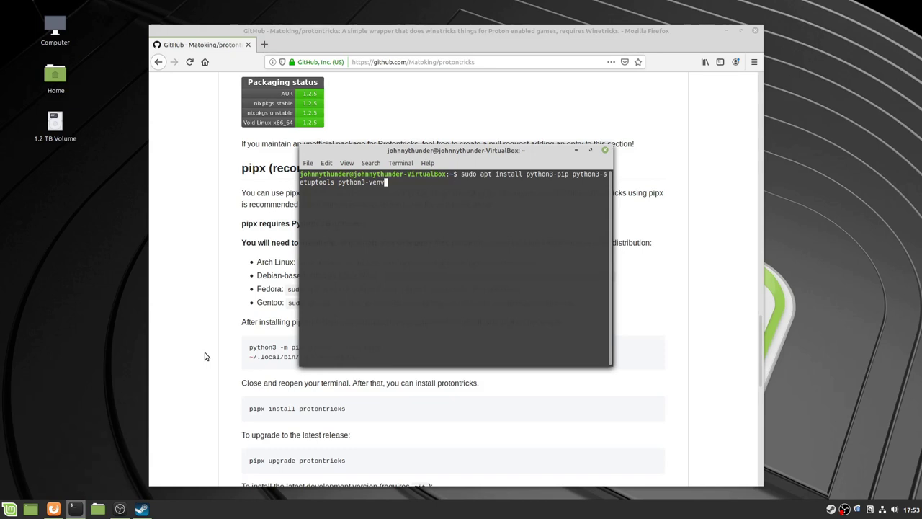
{"action": "key", "text": "Return"}
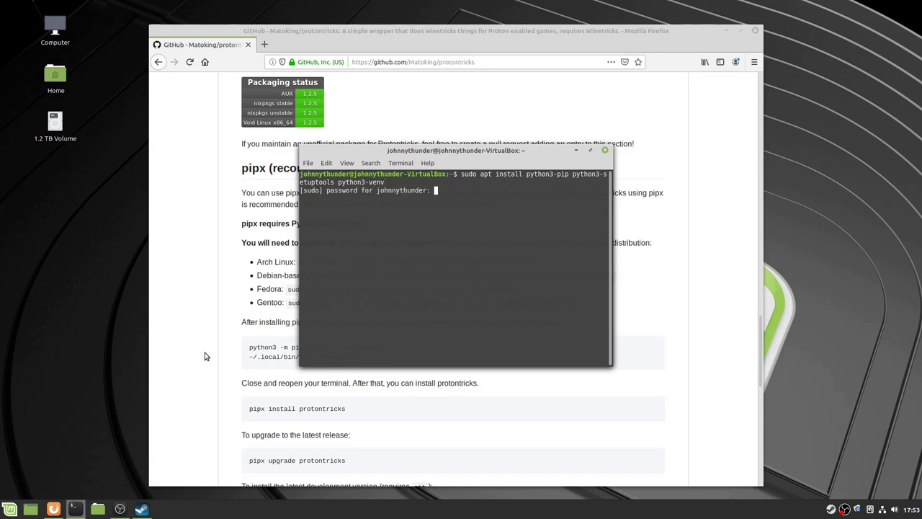
Step: Authorize the package installation with the sudo password and answer "y" to continue
{"action": "type", "text": "****"}
{"action": "key", "text": "BackSpace"}
{"action": "key", "text": "BackSpace"}
{"action": "key", "text": "BackSpace"}
{"action": "key", "text": "BackSpace"}
{"action": "type", "text": "******"}
{"action": "key", "text": "Return"}
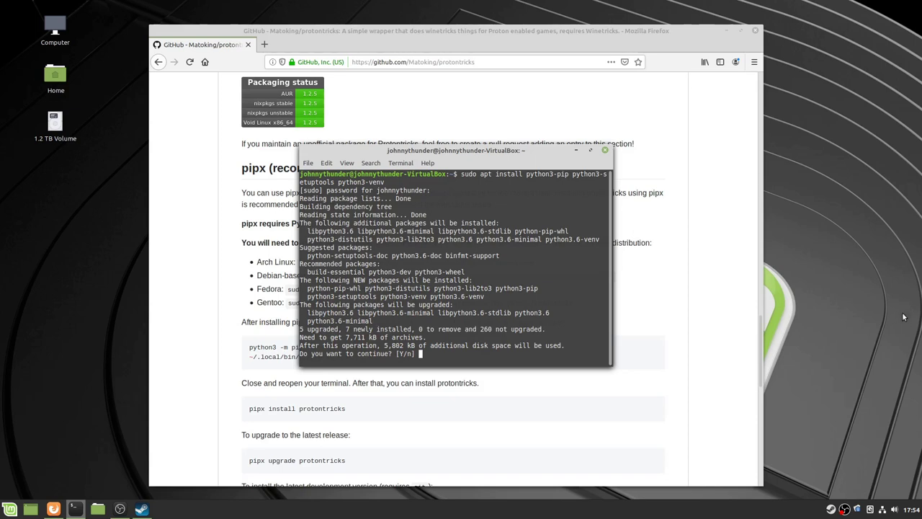
{"action": "type", "text": "y"}
{"action": "key", "text": "Return"}
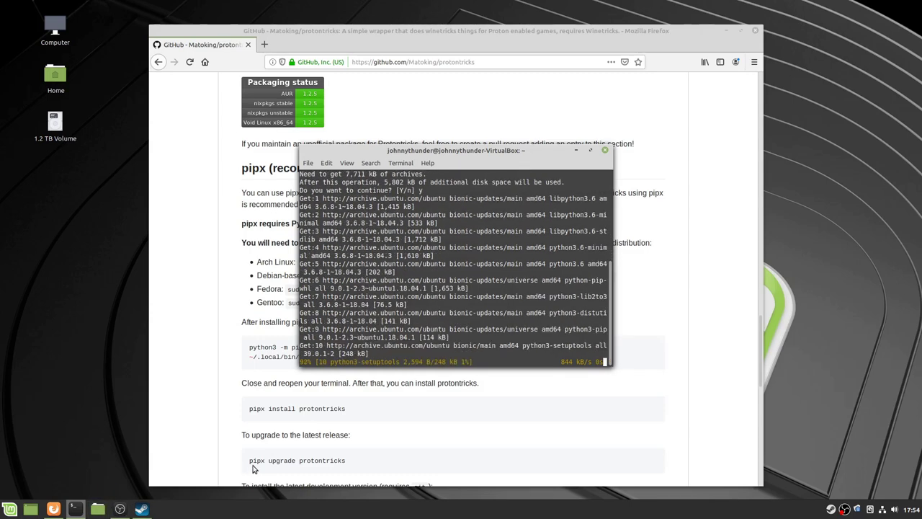
Step: Switch to the Steam library and queue the installation of Batman: Arkham Asylum GOTY Edition in the default location
{"action": "left_click", "coordinate": [141, 509]}
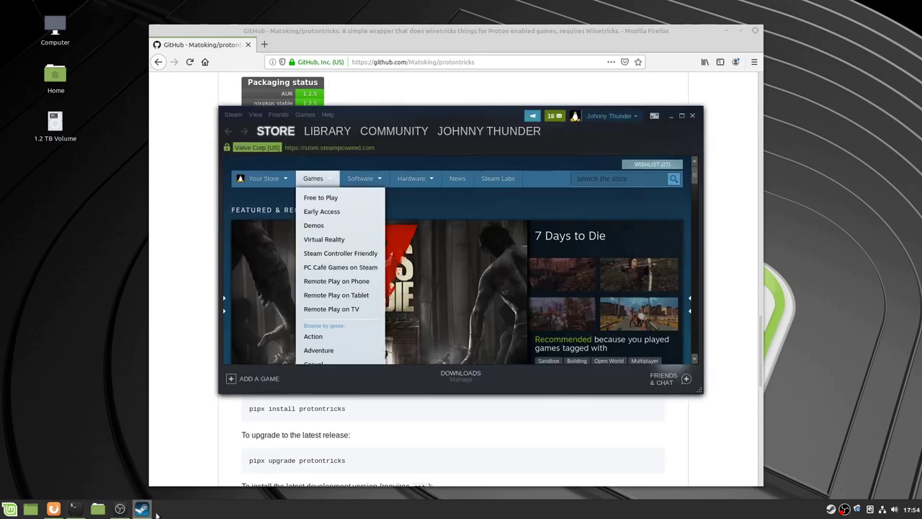
{"action": "left_click", "coordinate": [328, 131]}
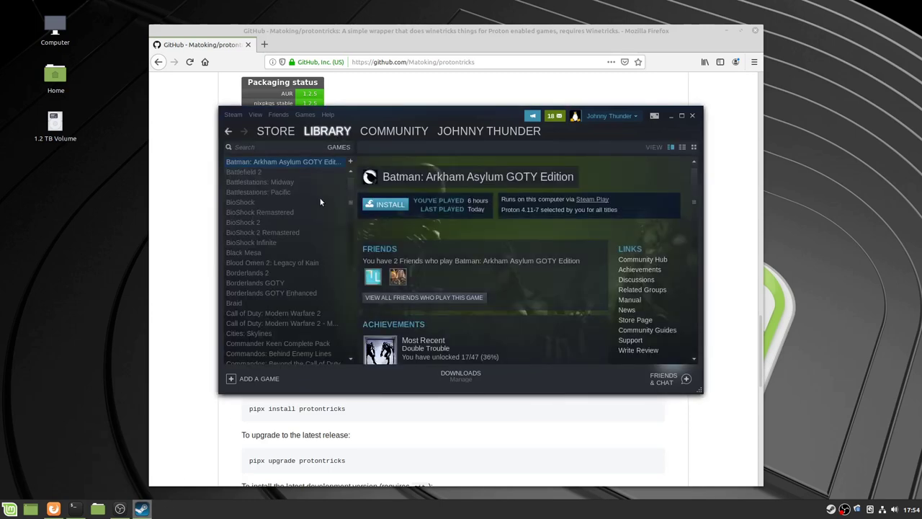
{"action": "left_click", "coordinate": [379, 204]}
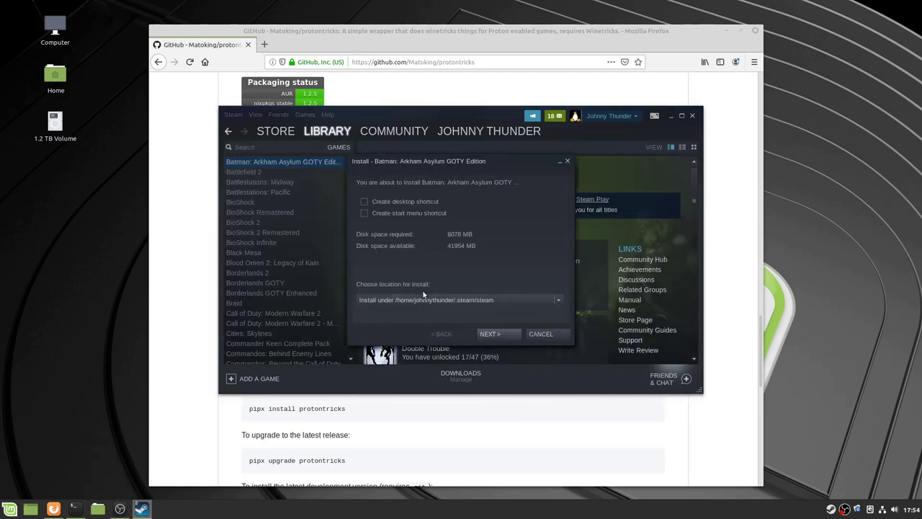
{"action": "left_click", "coordinate": [492, 334]}
{"action": "left_click", "coordinate": [488, 332]}
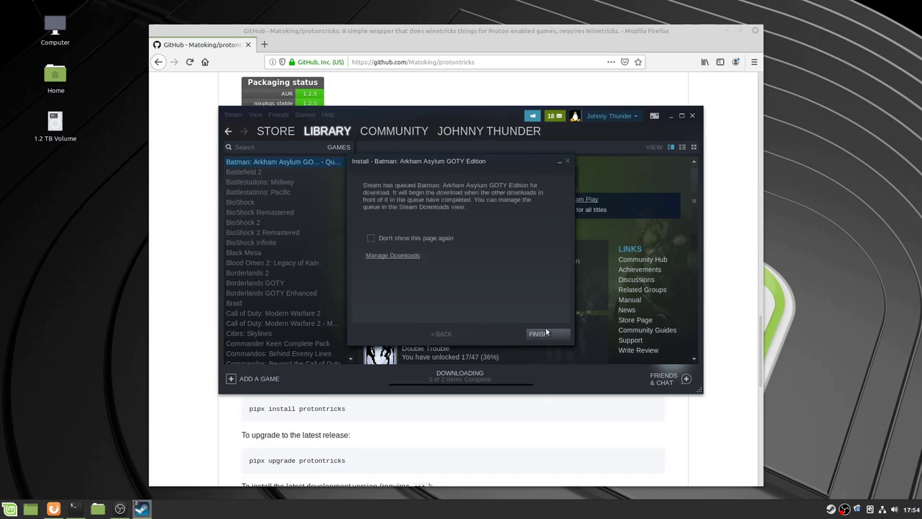
{"action": "left_click", "coordinate": [547, 333]}
Step: Check the package installation in the terminal and return to the pipx setup commands in the protontricks README
{"action": "left_click", "coordinate": [168, 280]}
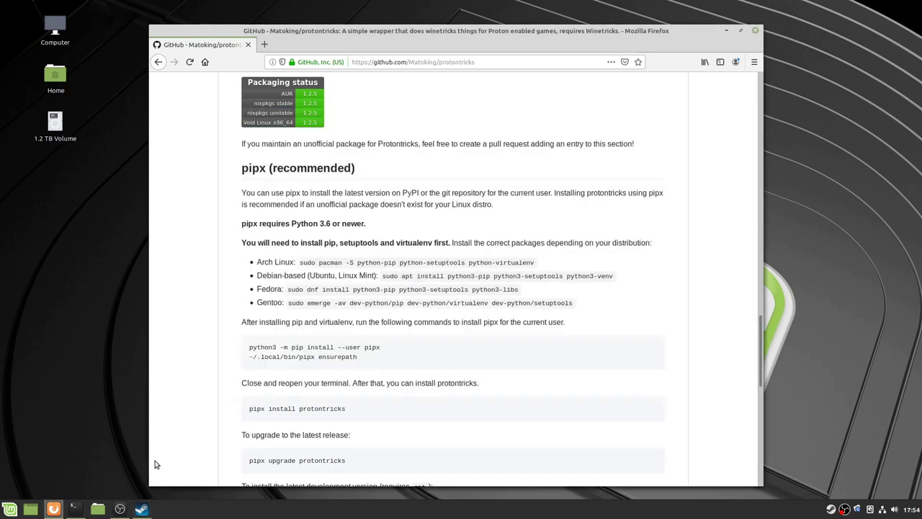
{"action": "left_click", "coordinate": [72, 510]}
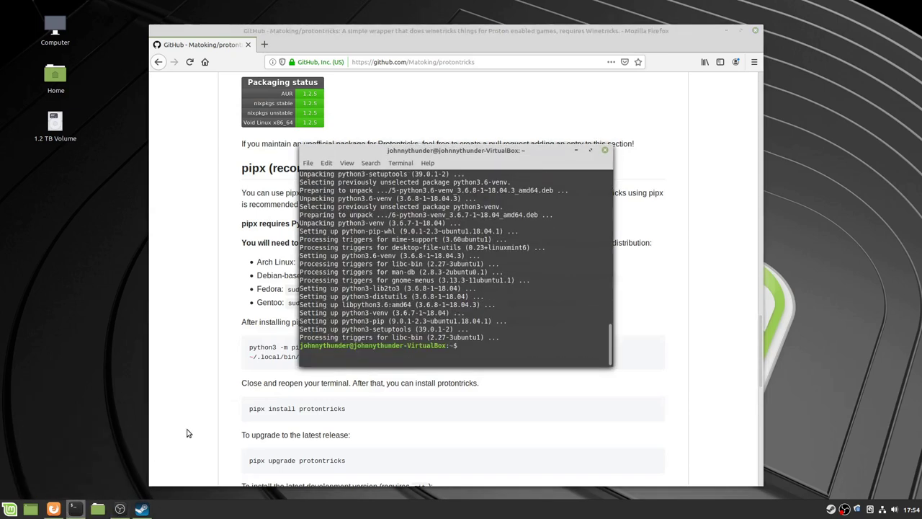
{"action": "left_click", "coordinate": [191, 346]}
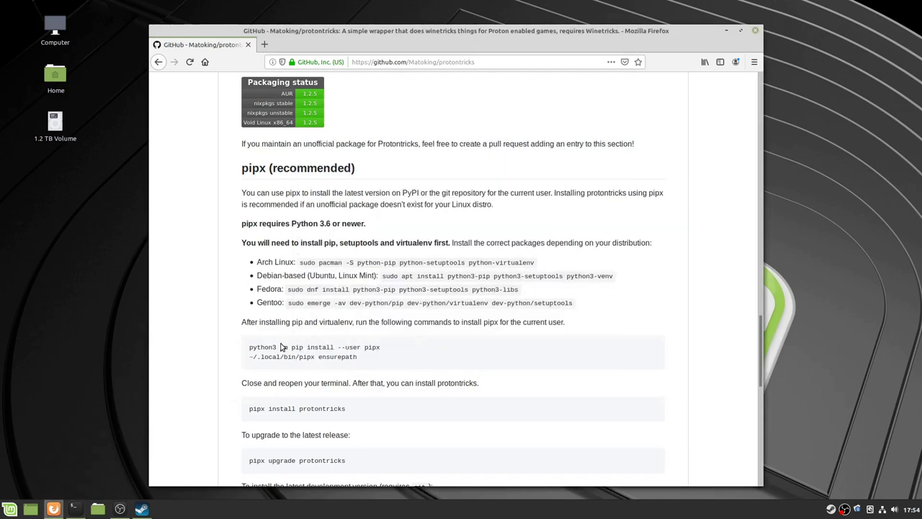
{"action": "scroll", "coordinate": [254, 321], "scroll_direction": "down", "scroll_amount": 2}
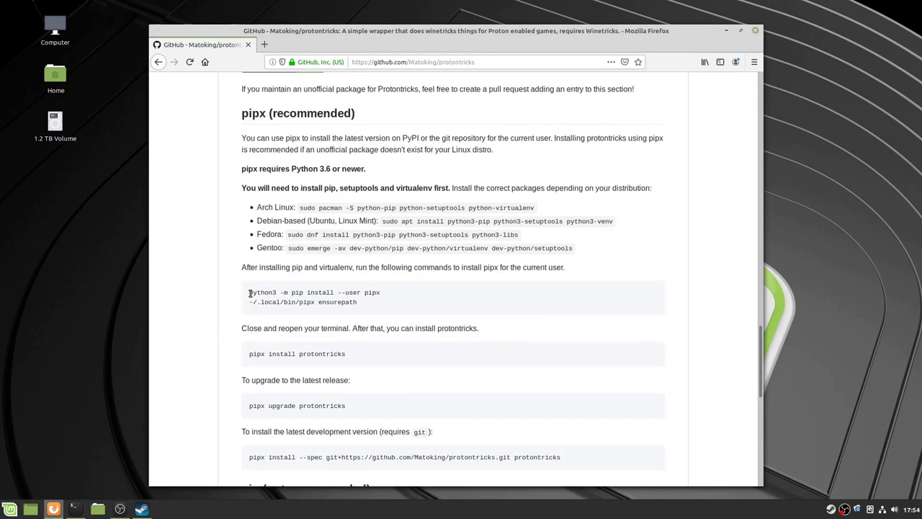
Step: Copy the README's pipx setup commands and run "python3 -m pip install --user pipx" and "~/.local/bin/pipx ensurepath" in the terminal
{"action": "left_click_drag", "start_coordinate": [249, 292], "coordinate": [384, 310]}
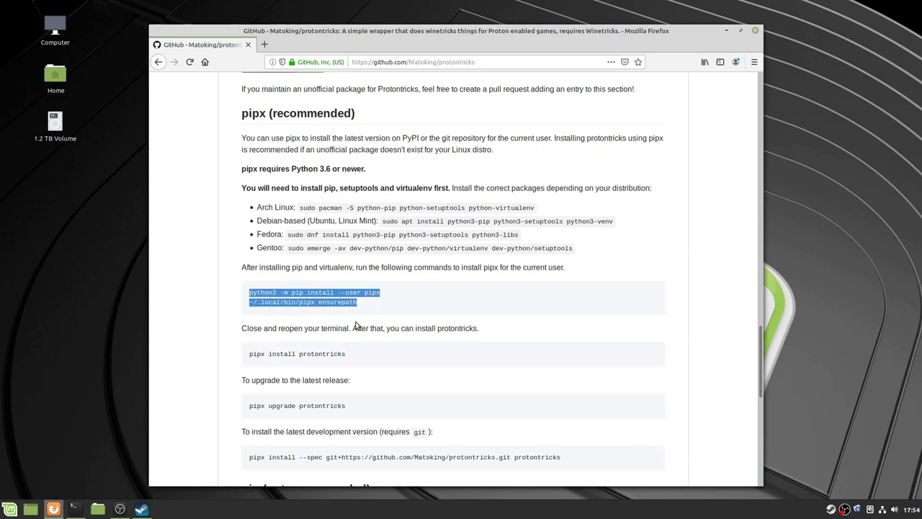
{"action": "mouse_move", "coordinate": [142, 509]}
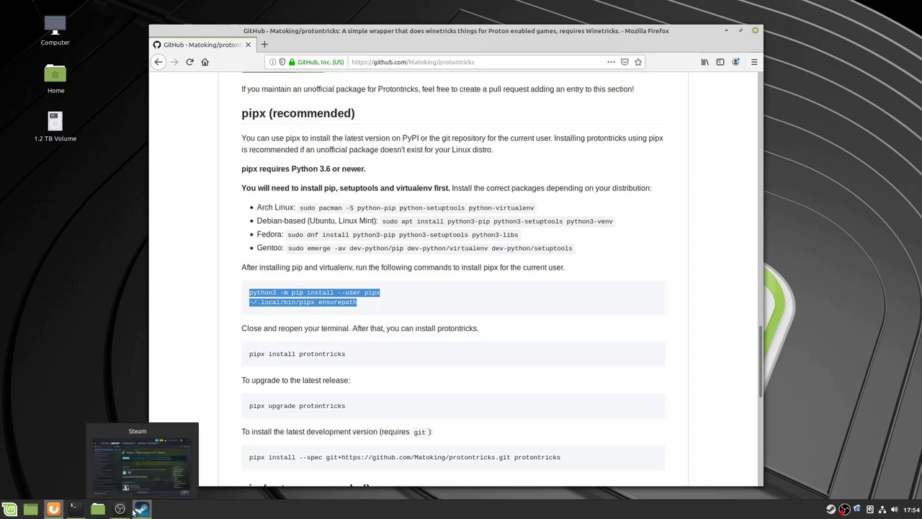
{"action": "left_click", "coordinate": [74, 509]}
{"action": "type", "text": "python3 -m pip install --user pipx"}
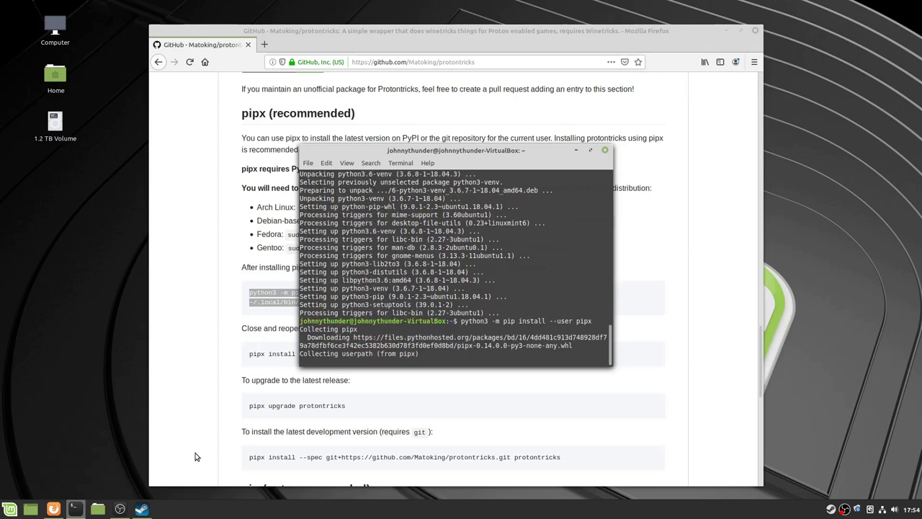
{"action": "type", "text": "~/.local/bin/pipx ensurepath"}
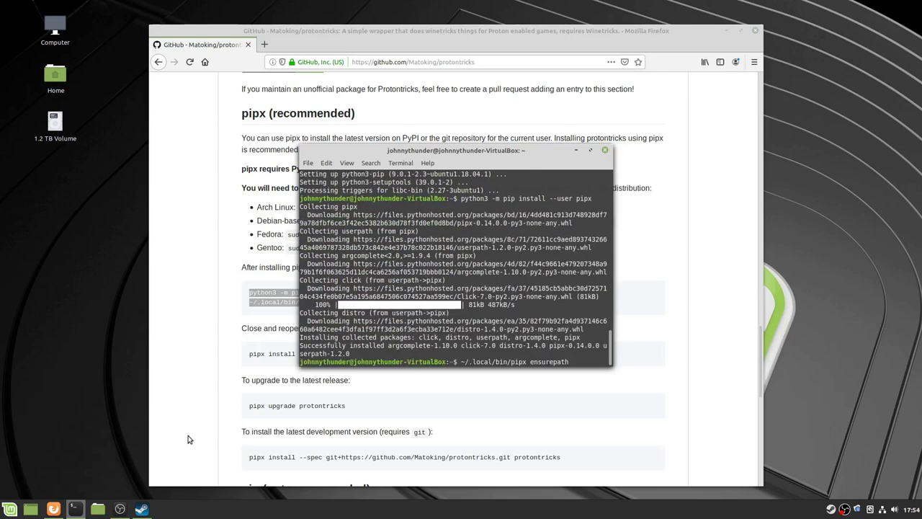
{"action": "key", "text": "Return"}
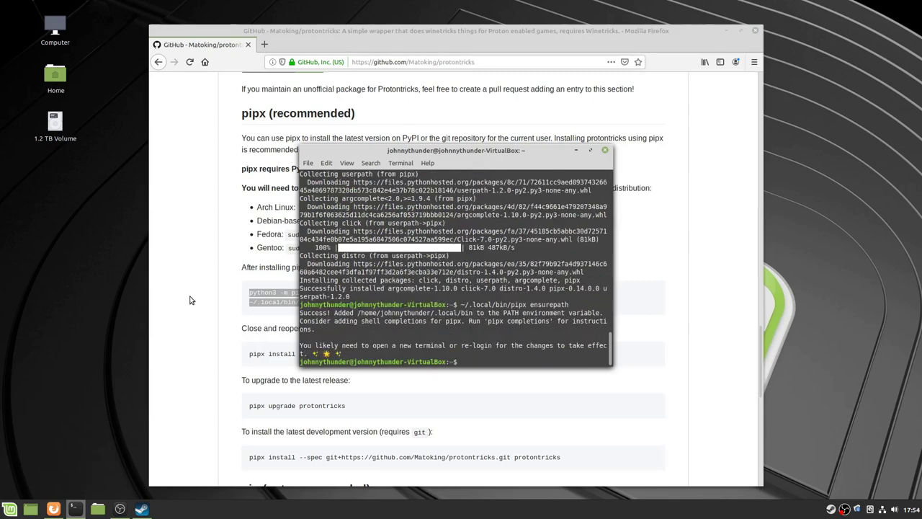
Step: Review the README's protontricks install instructions, check the Steam download, and return to the terminal
{"action": "left_click", "coordinate": [207, 317]}
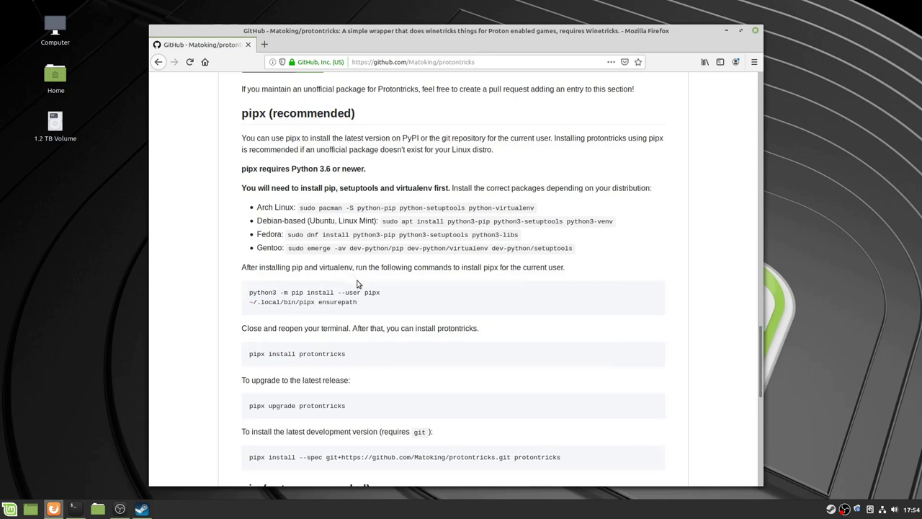
{"action": "scroll", "coordinate": [358, 283], "scroll_direction": "down", "scroll_amount": 1}
{"action": "scroll", "coordinate": [330, 310], "scroll_direction": "down", "scroll_amount": 2}
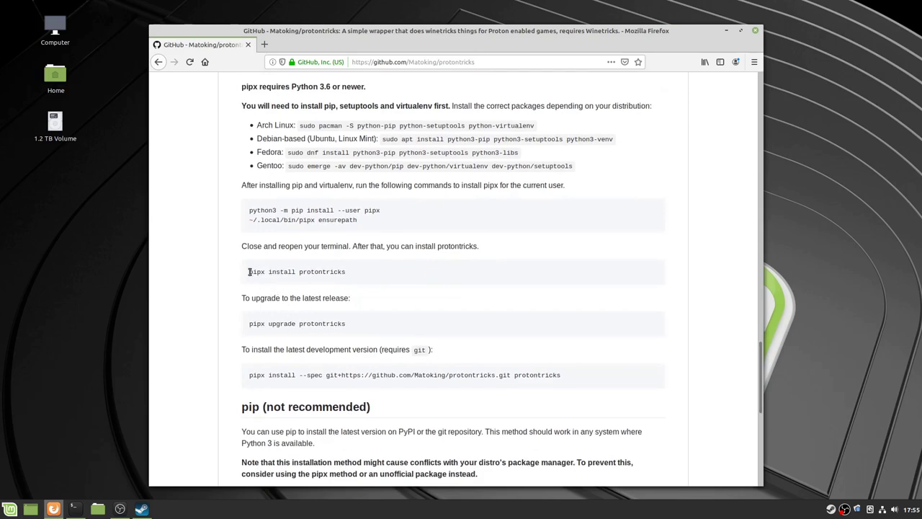
{"action": "left_click", "coordinate": [138, 510]}
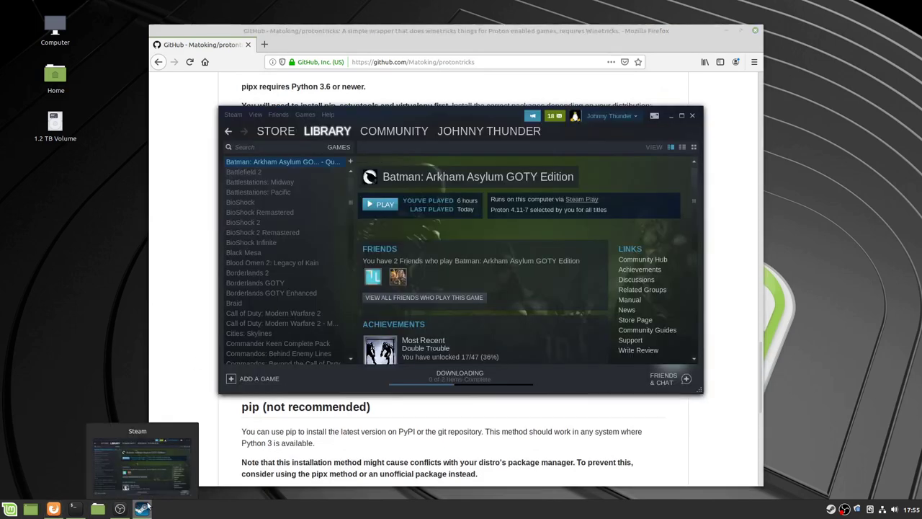
{"action": "left_click", "coordinate": [139, 510]}
{"action": "left_click", "coordinate": [74, 508]}
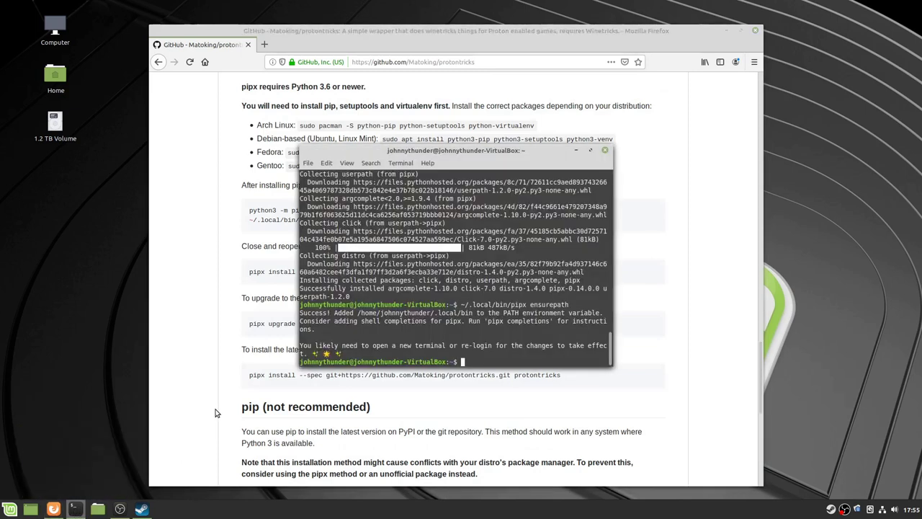
Step: Try to get winetricks and Wine with "sudo apt-get winetricks" and "sudo apt-get wine"
{"action": "type", "text": "sudo apt-get winetricks"}
{"action": "key", "text": "Return"}
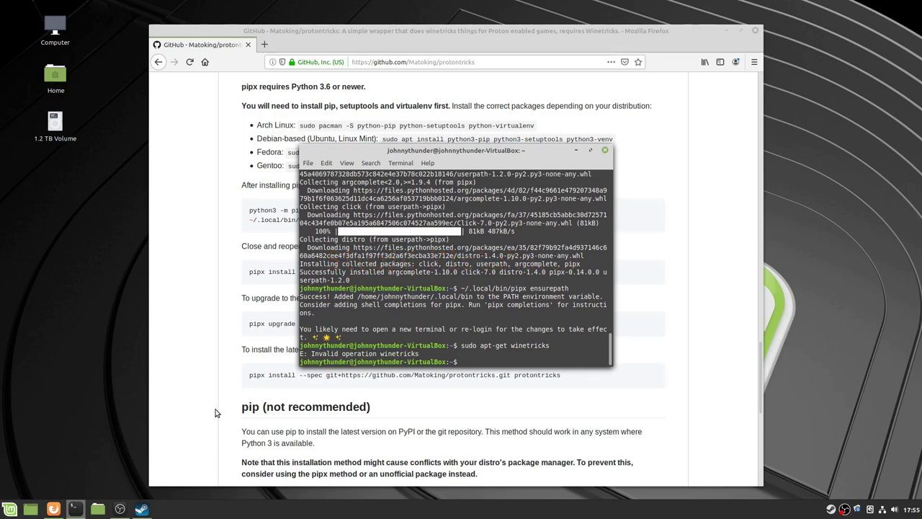
{"action": "key", "text": "Up"}
{"action": "key", "text": "BackSpace"}
{"action": "key", "text": "BackSpace"}
{"action": "key", "text": "BackSpace"}
{"action": "key", "text": "BackSpace"}
{"action": "key", "text": "BackSpace"}
{"action": "key", "text": "BackSpace"}
{"action": "key", "text": "Return"}
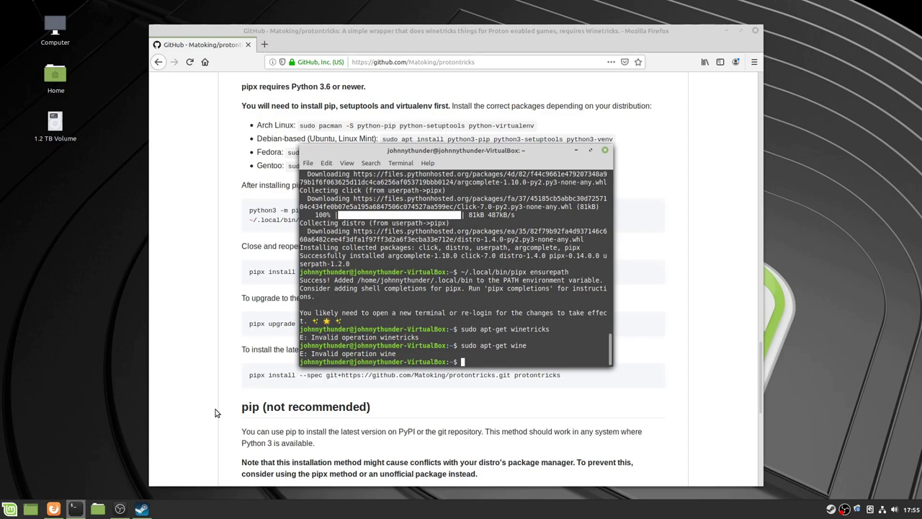
Step: Run "sudo apt-get install winetricks" and accept the installation of the listed packages
{"action": "type", "text": "sudo apt-get install"}
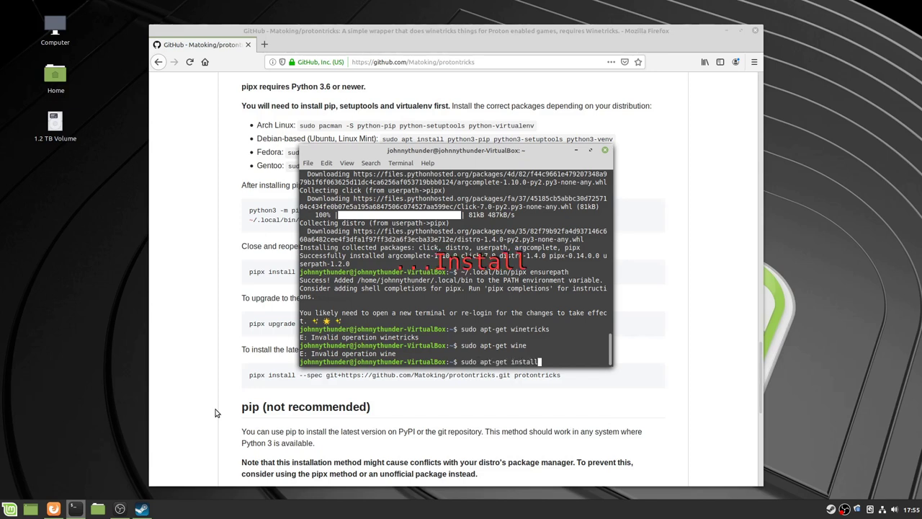
{"action": "type", "text": " winetricks"}
{"action": "key", "text": "Return"}
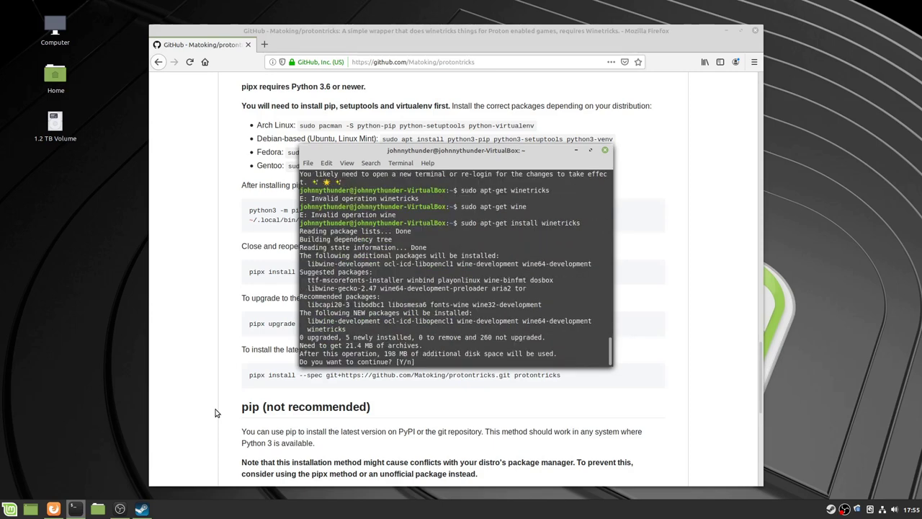
{"action": "key", "text": "Return"}
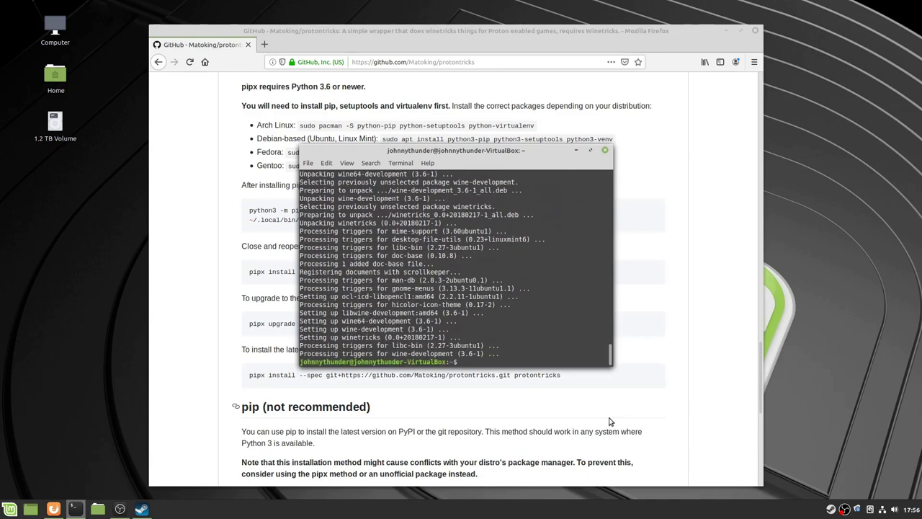
Step: Copy the README's "pipx install protontricks" command, close the terminal and open a new one
{"action": "mouse_move", "coordinate": [145, 510]}
{"action": "left_click", "coordinate": [178, 340]}
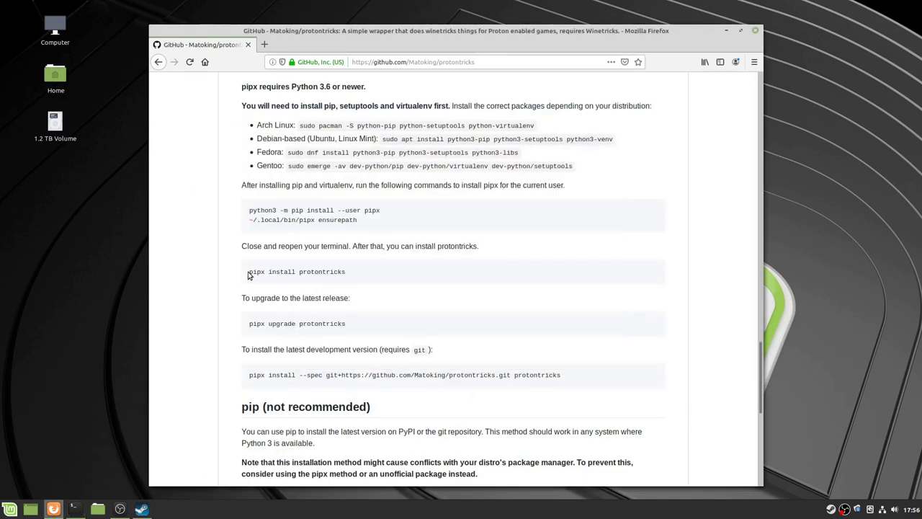
{"action": "left_click_drag", "start_coordinate": [250, 273], "coordinate": [359, 279]}
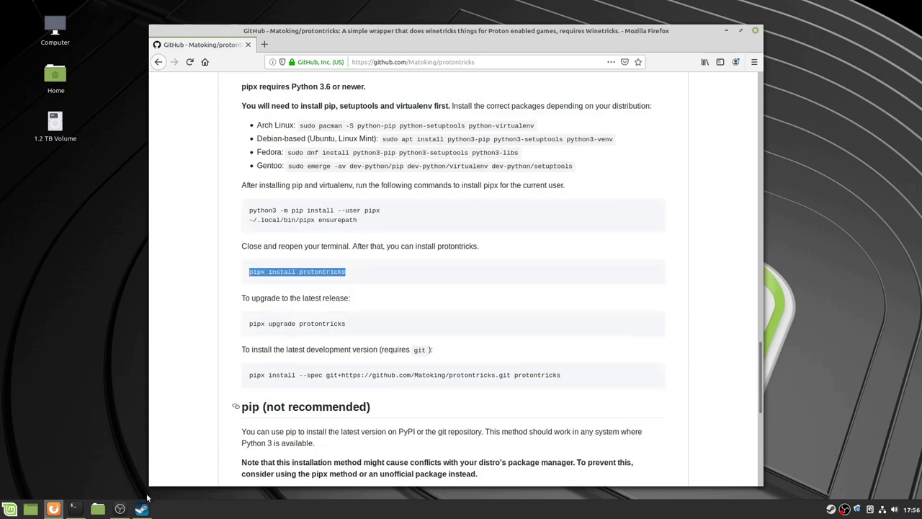
{"action": "left_click", "coordinate": [74, 509]}
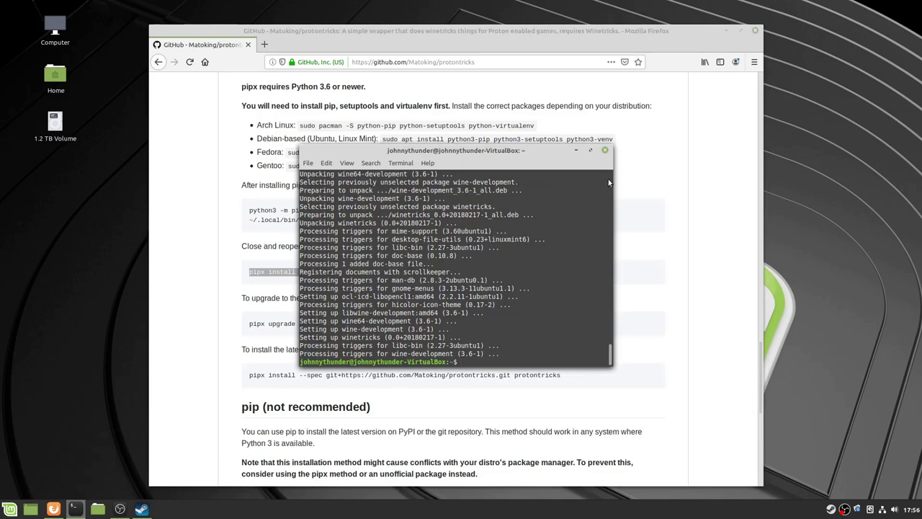
{"action": "left_click", "coordinate": [606, 152]}
{"action": "left_click", "coordinate": [74, 509]}
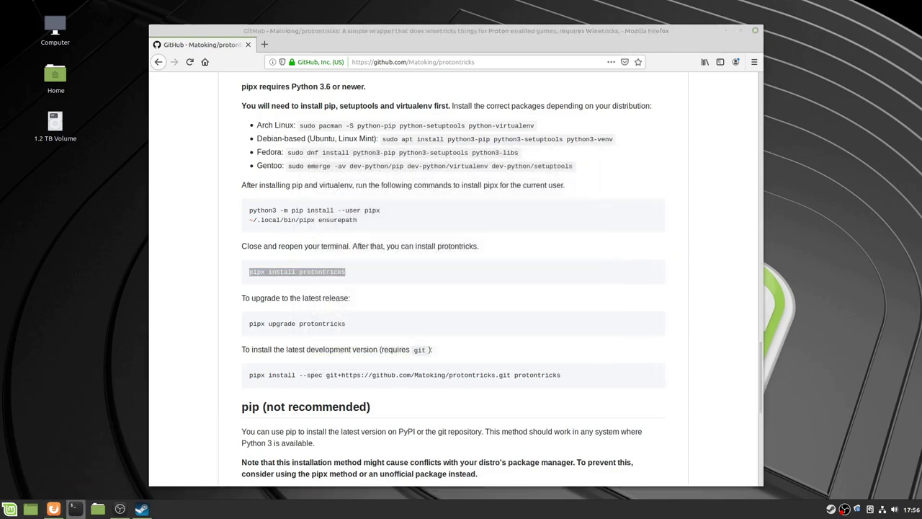
Step: Install protontricks by running "pipx install protontricks" in the new terminal
{"action": "left_click", "coordinate": [238, 247]}
{"action": "left_click_drag", "start_coordinate": [238, 246], "coordinate": [424, 258]}
{"action": "left_click", "coordinate": [74, 509]}
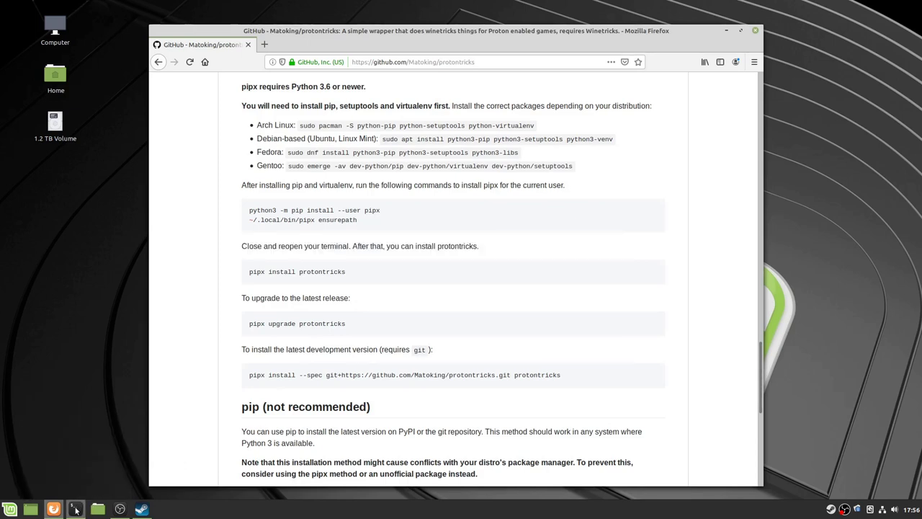
{"action": "type", "text": "pipx install protontricks"}
{"action": "key", "text": "Return"}
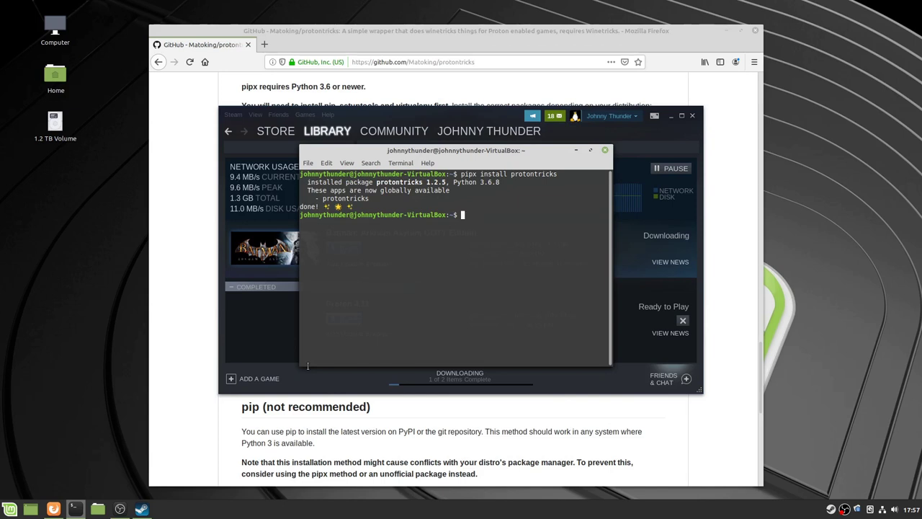
Step: Minimize the terminal, Steam and browser windows to clear the desktop
{"action": "left_click", "coordinate": [576, 149]}
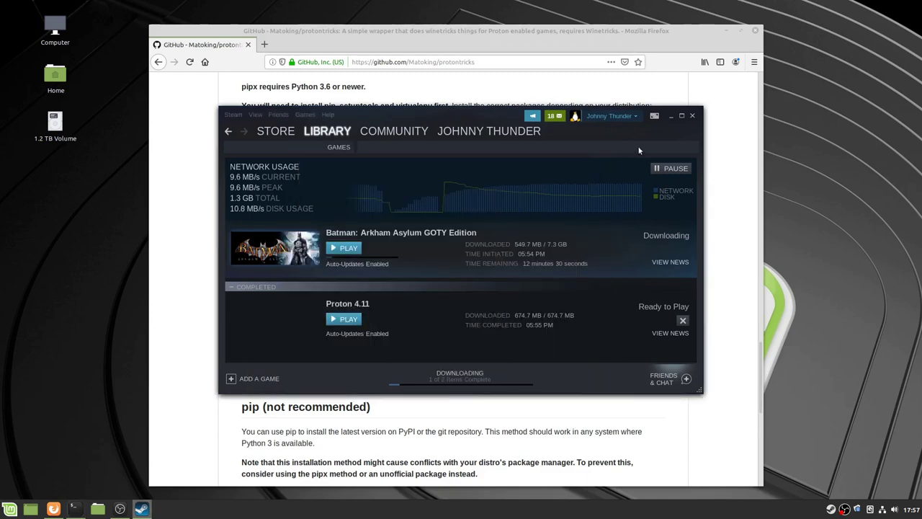
{"action": "left_click", "coordinate": [672, 117]}
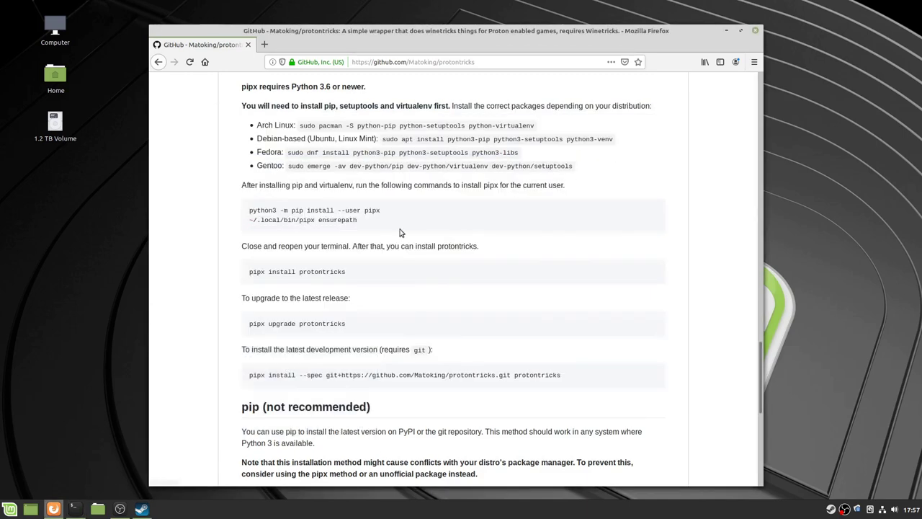
{"action": "left_click", "coordinate": [141, 510]}
{"action": "left_click", "coordinate": [182, 192]}
{"action": "key", "text": "super+d"}
Step: Find the Mouse and Touchpad settings, turn off middle-click emulation by both mouse buttons, and close the settings
{"action": "key", "text": "super"}
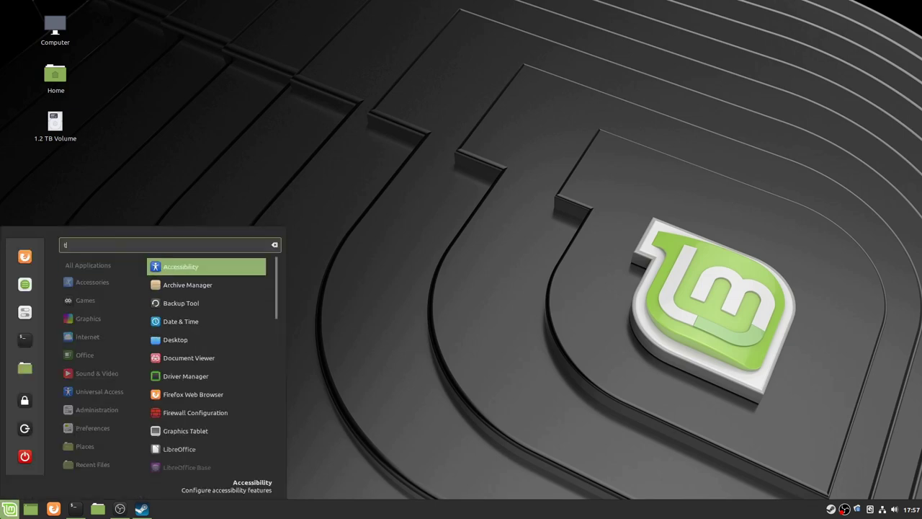
{"action": "key", "text": "BackSpace"}
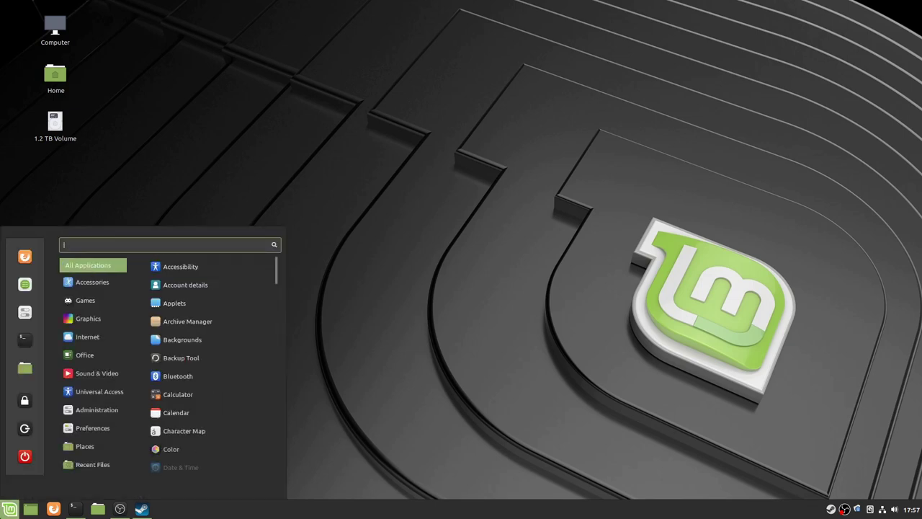
{"action": "type", "text": "mouse"}
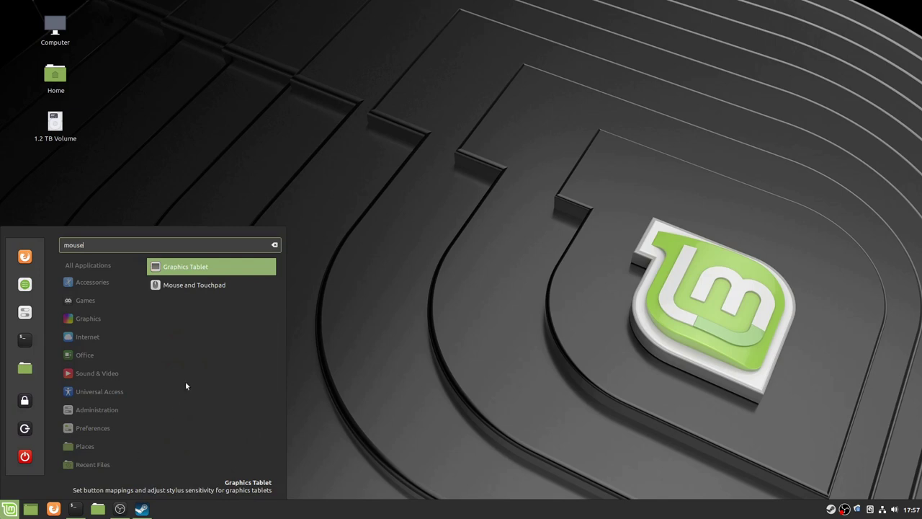
{"action": "left_click", "coordinate": [218, 286]}
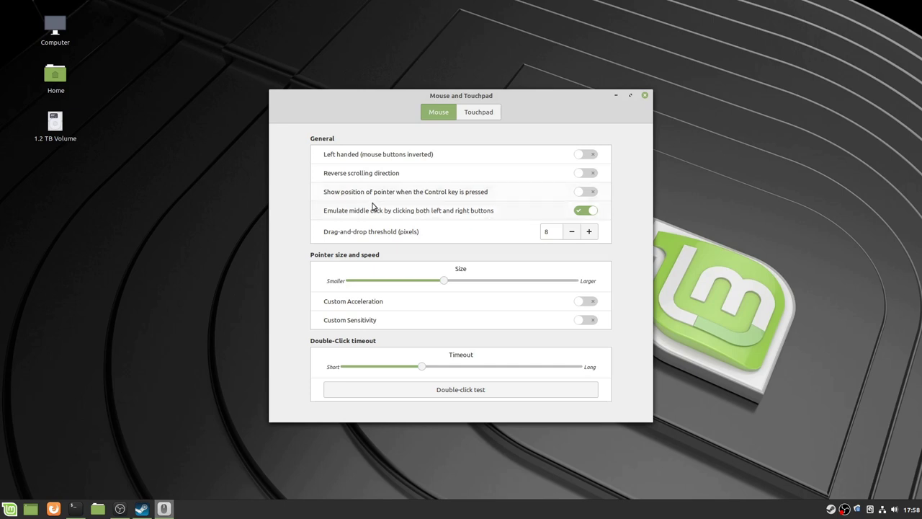
{"action": "left_click", "coordinate": [596, 213]}
{"action": "left_click", "coordinate": [647, 97]}
Step: Find the Windows settings through the application search and show the window behavior options
{"action": "key", "text": "super"}
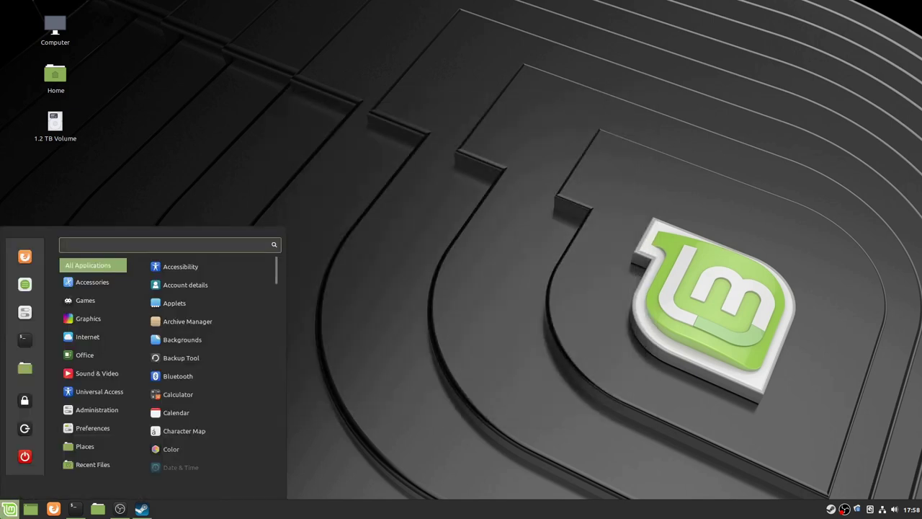
{"action": "type", "text": "windol"}
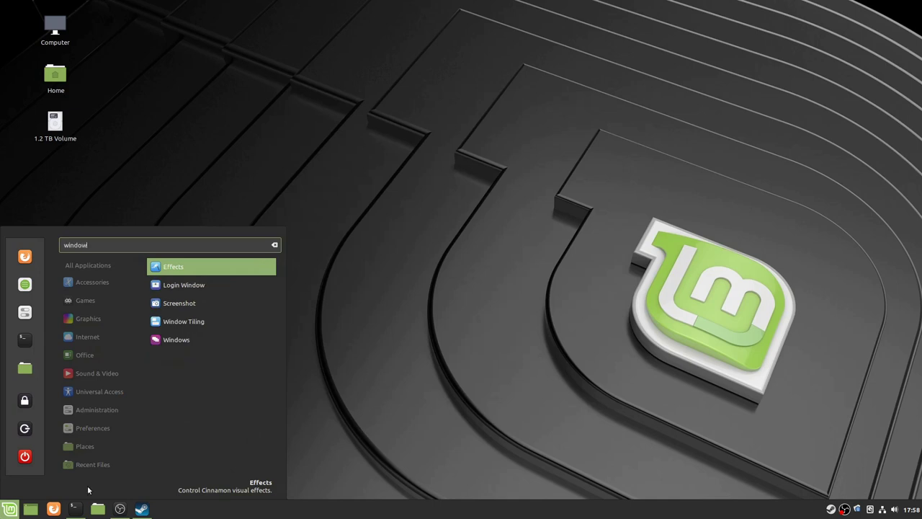
{"action": "left_click", "coordinate": [203, 342]}
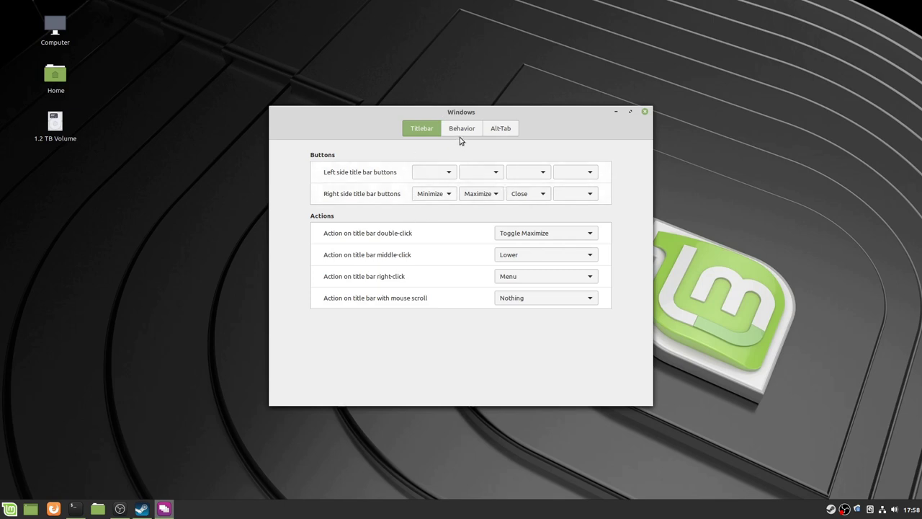
{"action": "left_click", "coordinate": [462, 134]}
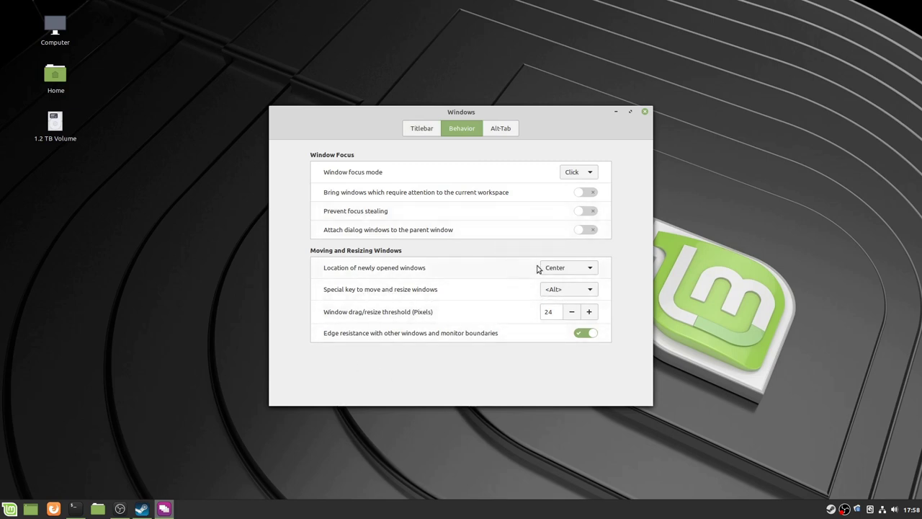
Step: Try moving the Windows settings window around the desktop by its content area using the special move key
{"action": "left_click_drag", "start_coordinate": [407, 273], "coordinate": [634, 198]}
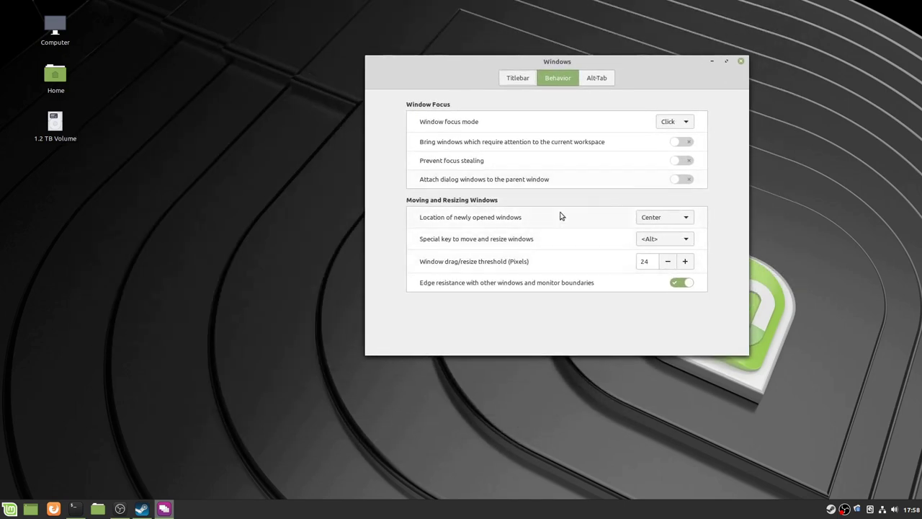
{"action": "left_click_drag", "start_coordinate": [520, 218], "coordinate": [334, 285]}
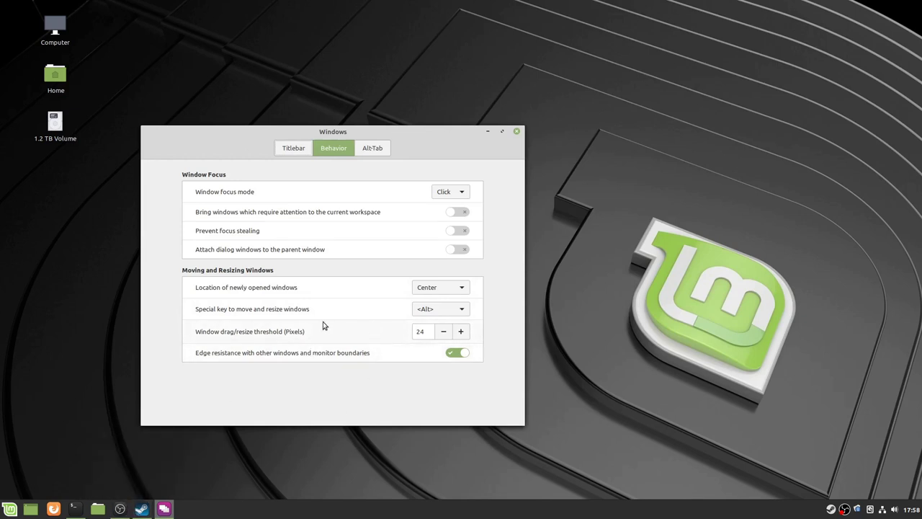
{"action": "left_click_drag", "start_coordinate": [320, 326], "coordinate": [449, 302]}
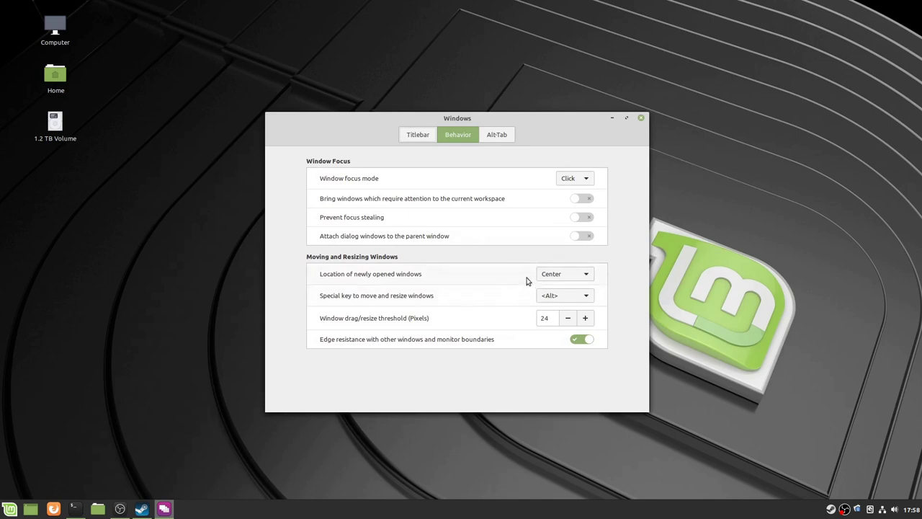
{"action": "left_click_drag", "start_coordinate": [513, 278], "coordinate": [320, 304]}
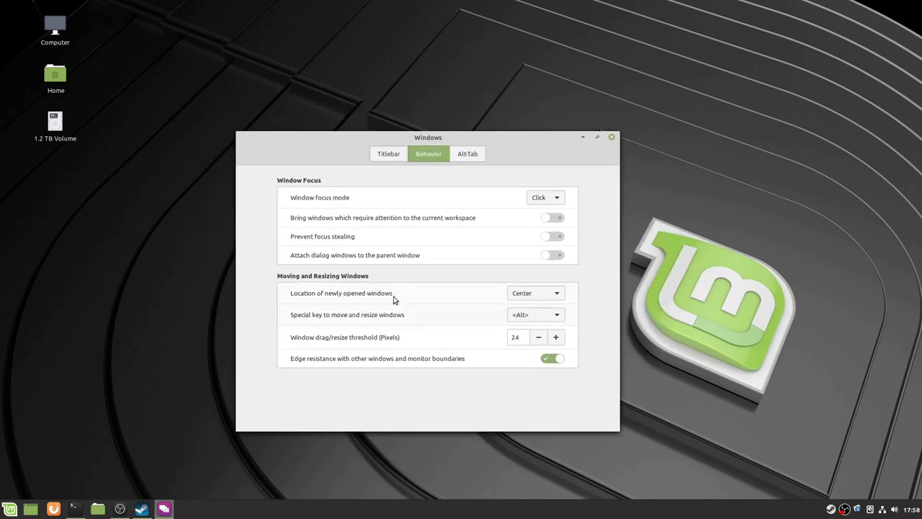
{"action": "left_click_drag", "start_coordinate": [499, 318], "coordinate": [441, 198]}
Step: Set the special key to move and resize windows to Disabled and close the Windows settings
{"action": "left_click", "coordinate": [538, 240]}
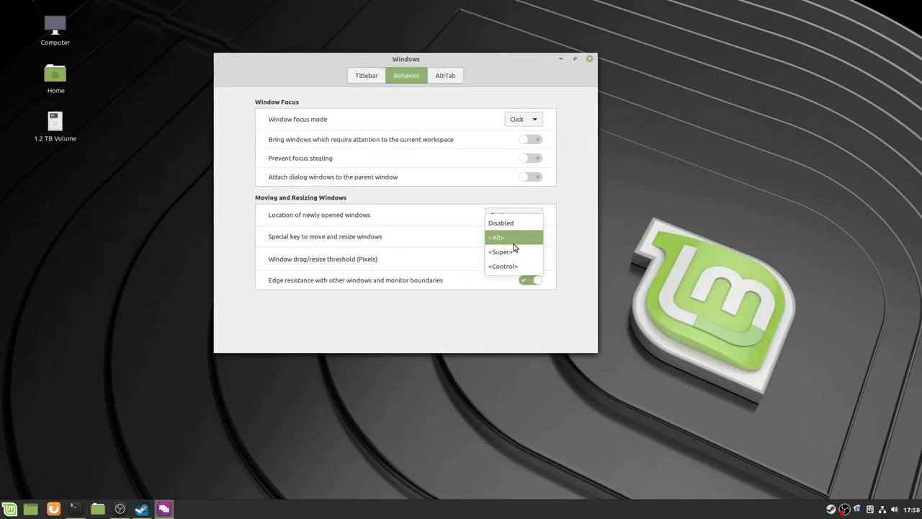
{"action": "left_click", "coordinate": [509, 224]}
{"action": "left_click_drag", "start_coordinate": [292, 216], "coordinate": [403, 265]}
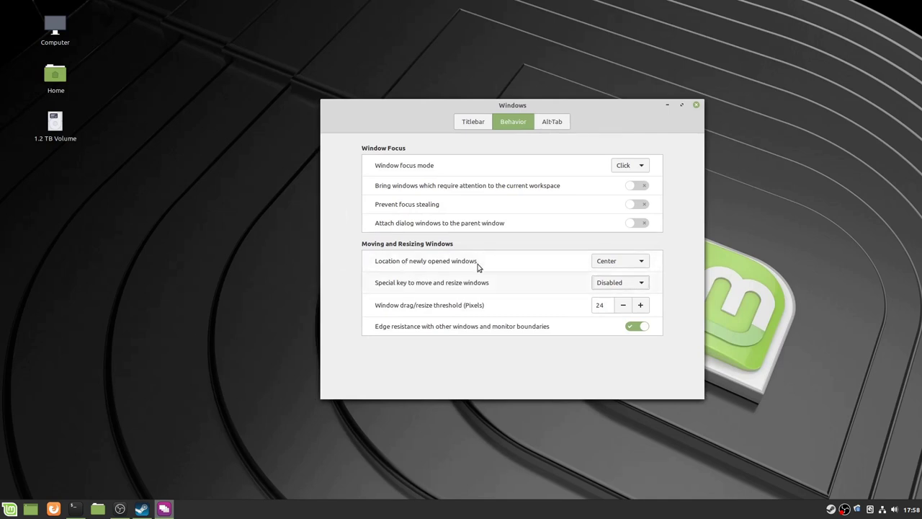
{"action": "left_click", "coordinate": [698, 104]}
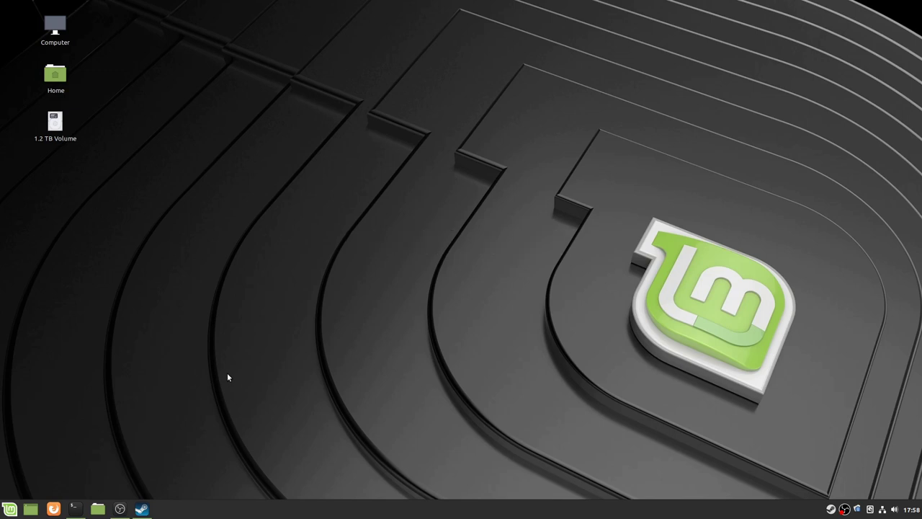
Step: Check the Batman: Arkham Asylum GOTY Edition download in Steam, minimize Steam, and open Firefox
{"action": "left_click", "coordinate": [140, 509]}
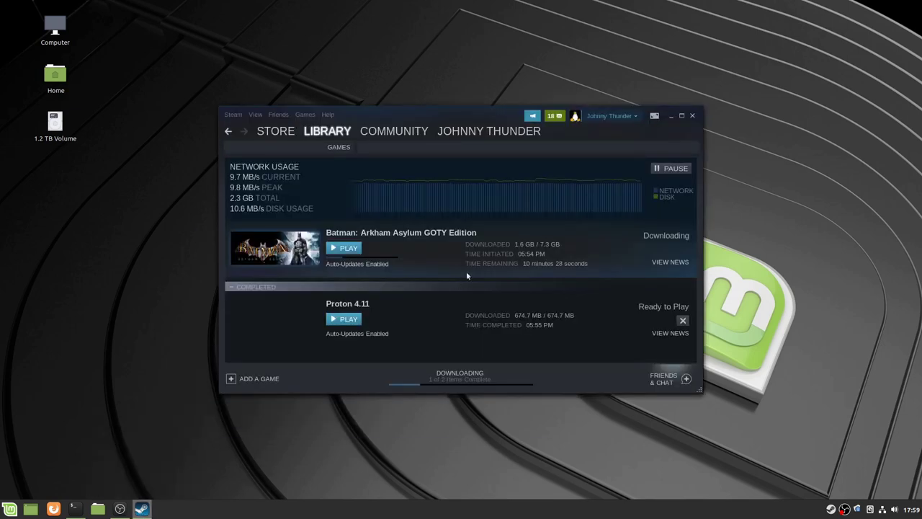
{"action": "left_click", "coordinate": [149, 510]}
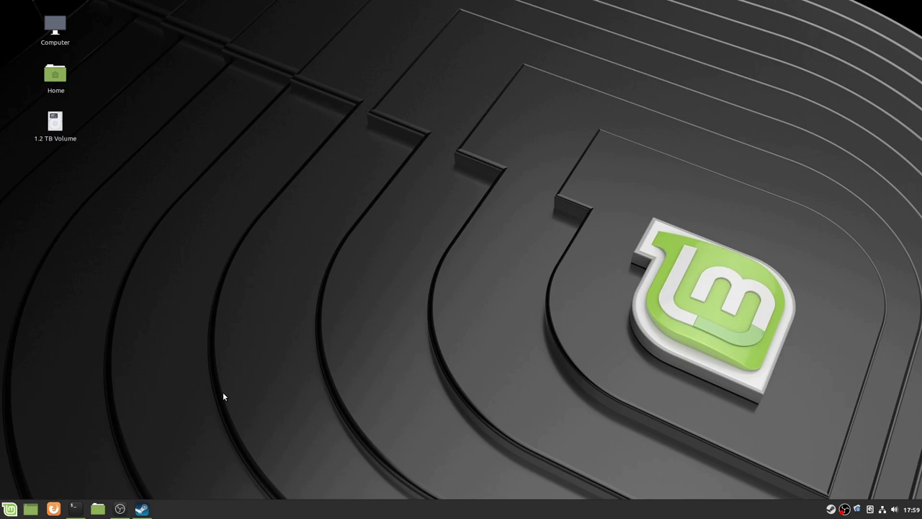
{"action": "left_click", "coordinate": [54, 509]}
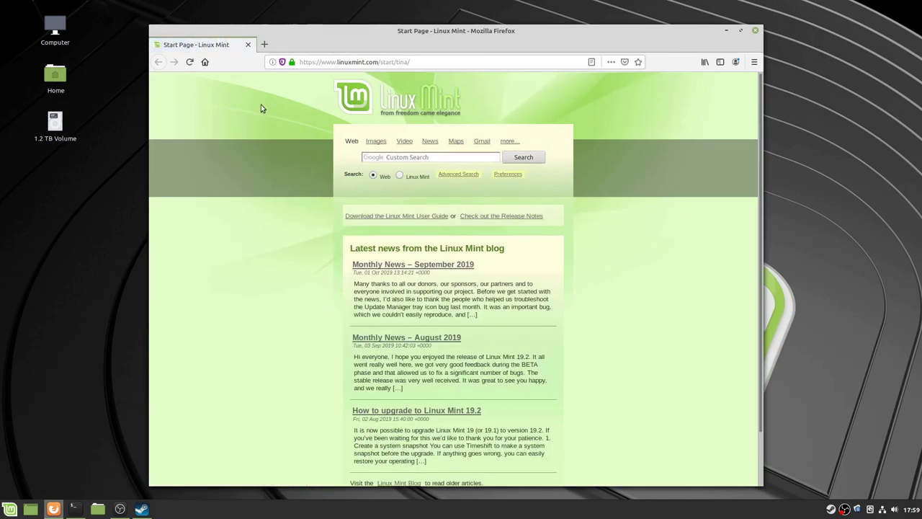
Step: Switch to the terminal and install htop with "sudo apt-get install htop", authorizing it with the account password
{"action": "left_click", "coordinate": [75, 509]}
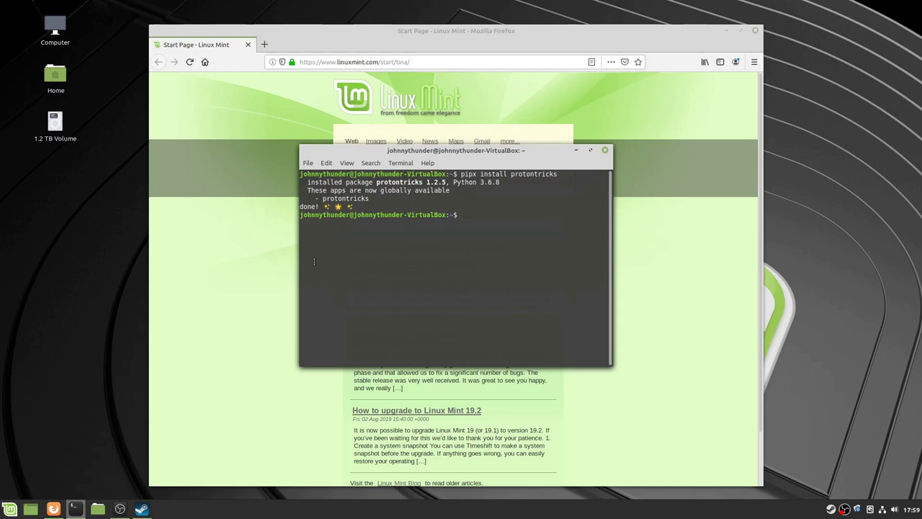
{"action": "type", "text": "sudo apt-get install htop"}
{"action": "key", "text": "Return"}
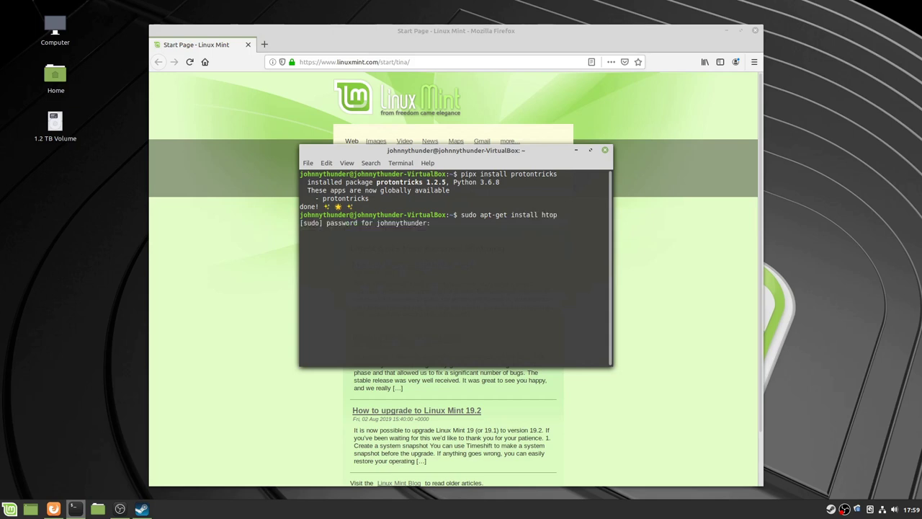
{"action": "type", "text": "******"}
{"action": "key", "text": "Return"}
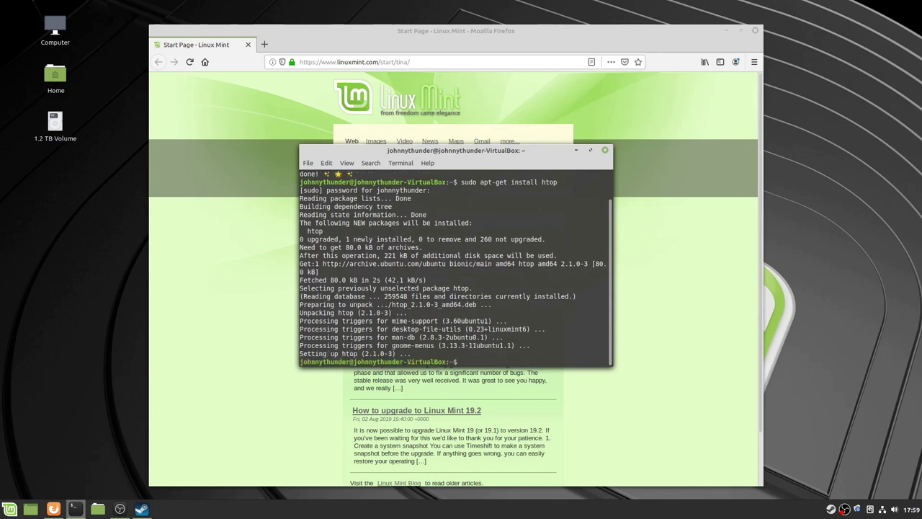
Step: Run top in the terminal to view the running processes, and quit it
{"action": "type", "text": "top"}
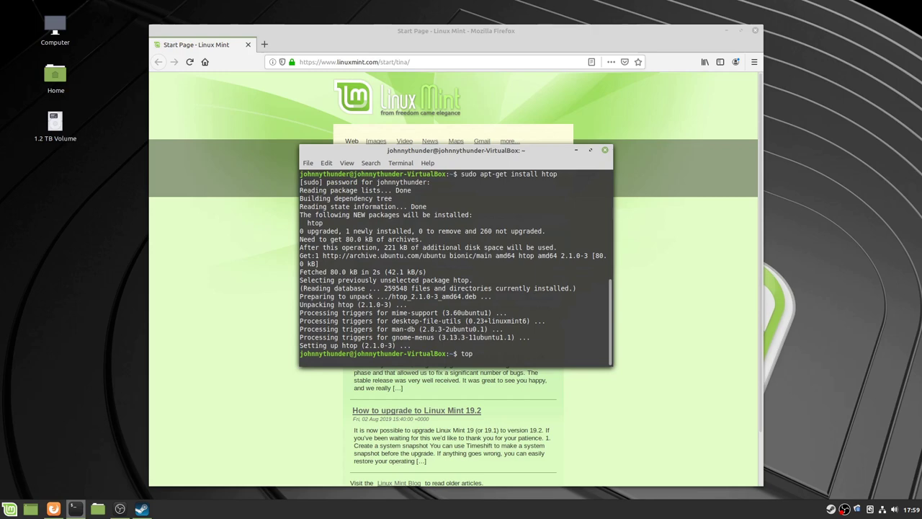
{"action": "key", "text": "Return"}
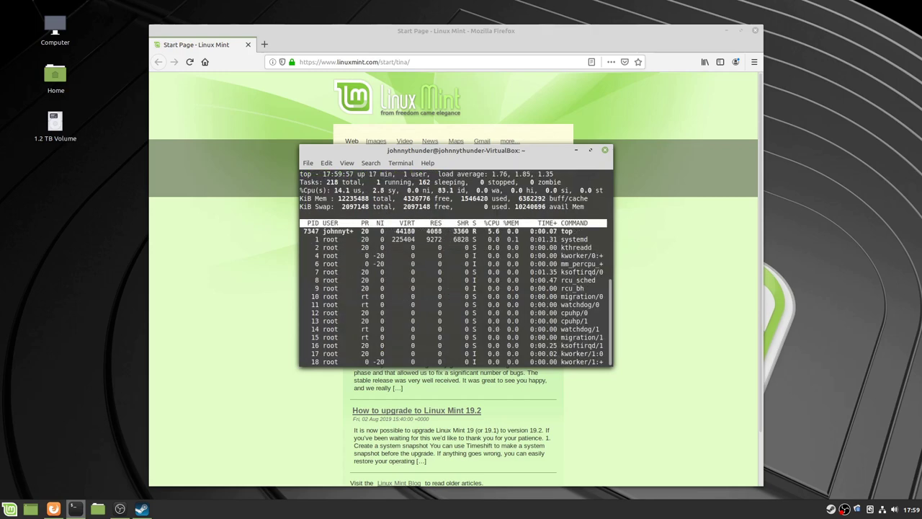
{"action": "type", "text": "q"}
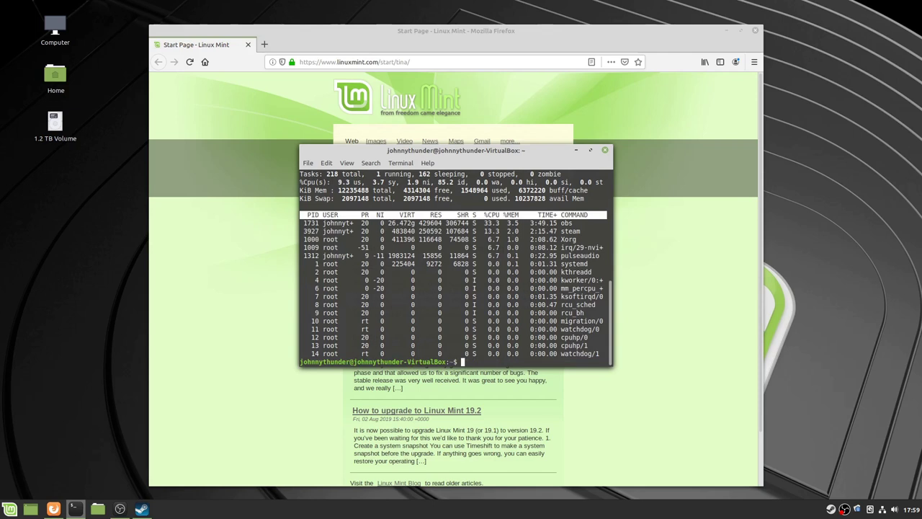
Step: Run htop and examine the process list across to the full command lines
{"action": "type", "text": "htop"}
{"action": "key", "text": "Return"}
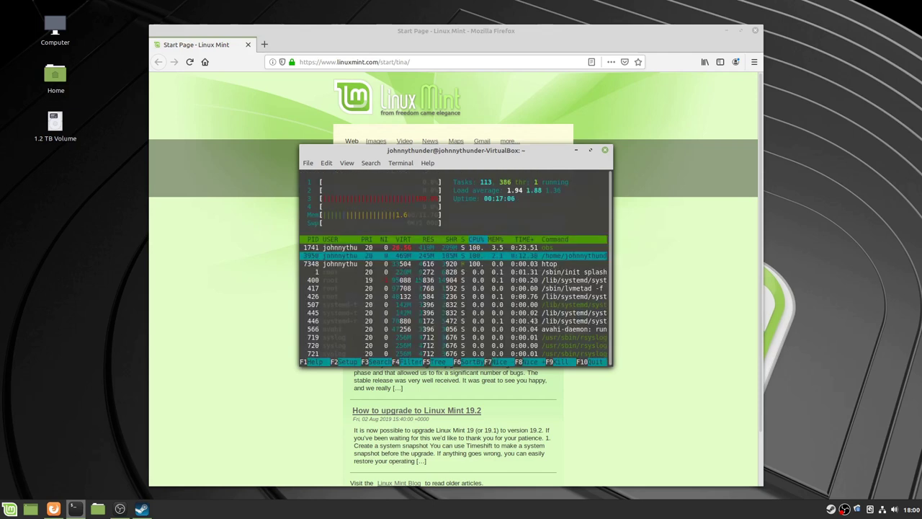
{"action": "key", "text": "Right"}
{"action": "key", "text": "Right"}
{"action": "key", "text": "Right"}
{"action": "key", "text": "Right"}
{"action": "key", "text": "Right"}
{"action": "key", "text": "Right"}
{"action": "key", "text": "Right"}
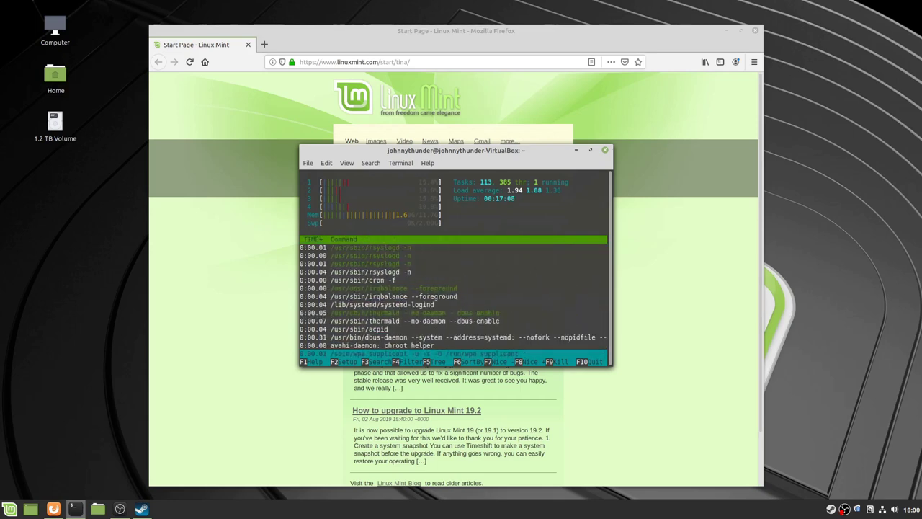
Step: Review the htop process list back to its first entry and first column, and quit htop
{"action": "key", "text": "Up"}
{"action": "key", "text": "Up"}
{"action": "key", "text": "Up"}
{"action": "key", "text": "Up"}
{"action": "key", "text": "Up"}
{"action": "key", "text": "Up"}
{"action": "key", "text": "Up"}
{"action": "key", "text": "Up"}
{"action": "key", "text": "Up"}
{"action": "key", "text": "Up"}
{"action": "key", "text": "Up"}
{"action": "key", "text": "Up"}
{"action": "key", "text": "Up"}
{"action": "key", "text": "Up"}
{"action": "key", "text": "Up"}
{"action": "key", "text": "Up"}
{"action": "key", "text": "Up"}
{"action": "key", "text": "Up"}
{"action": "key", "text": "Up"}
{"action": "key", "text": "Up"}
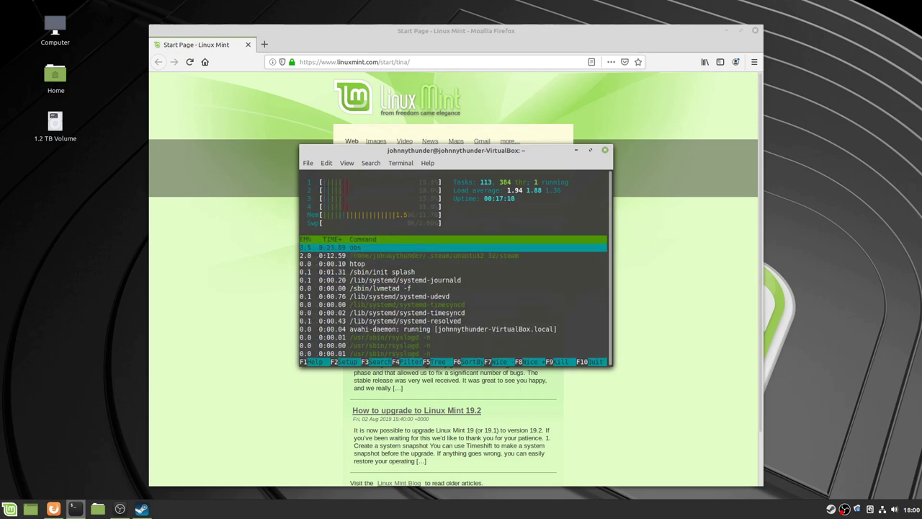
{"action": "key", "text": "Left"}
{"action": "key", "text": "Left"}
{"action": "key", "text": "Left"}
{"action": "key", "text": "Left"}
{"action": "key", "text": "Left"}
{"action": "key", "text": "Left"}
{"action": "key", "text": "Left"}
{"action": "key", "text": "q"}
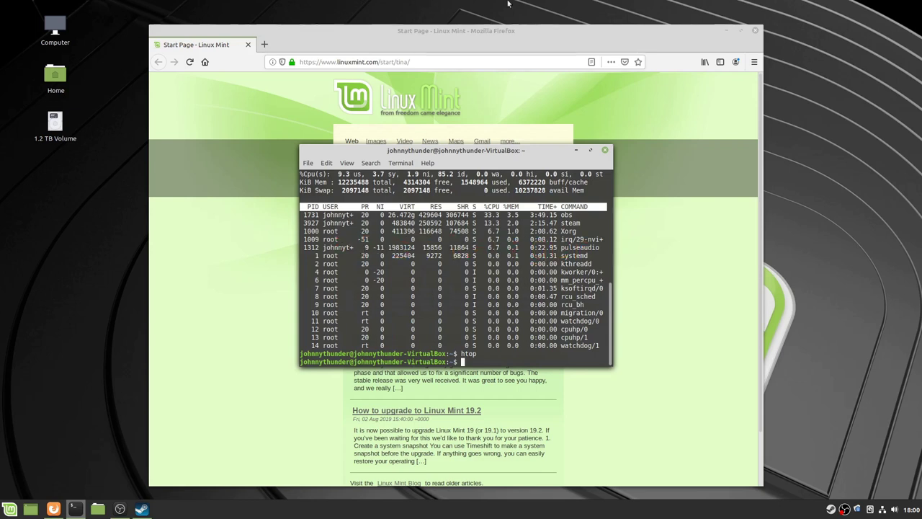
Step: Arrange the Firefox and terminal windows so that both are accessible side by side
{"action": "left_click_drag", "start_coordinate": [360, 44], "coordinate": [302, 25]}
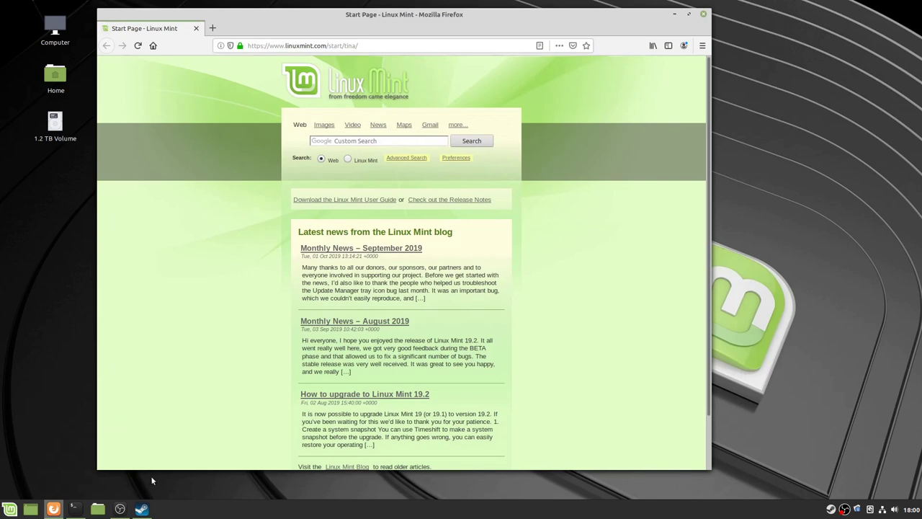
{"action": "left_click", "coordinate": [74, 509]}
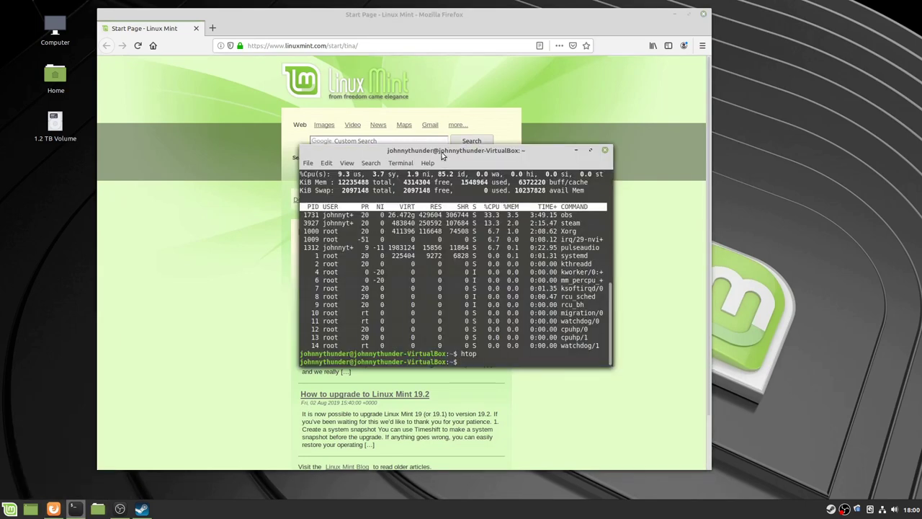
{"action": "left_click_drag", "start_coordinate": [441, 151], "coordinate": [697, 139]}
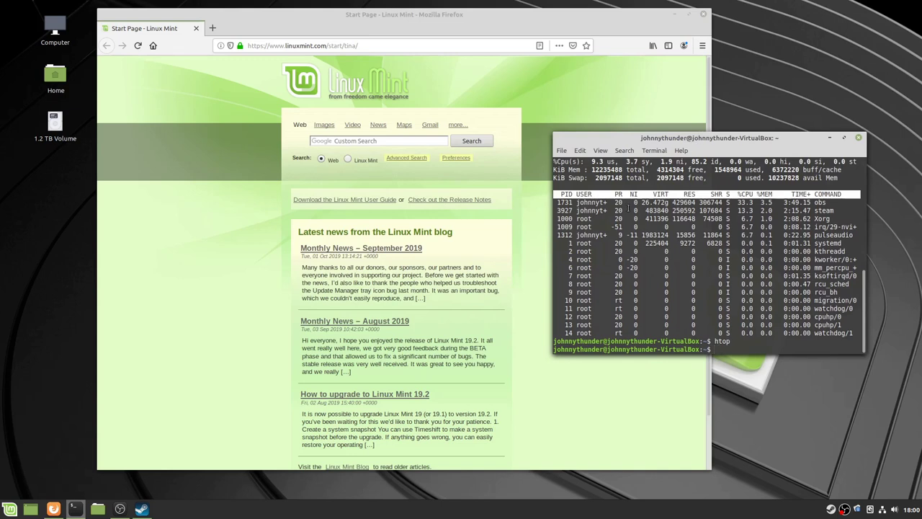
Step: Run xkill from the terminal and force-close the Firefox window with it
{"action": "type", "text": "xkill"}
{"action": "key", "text": "Return"}
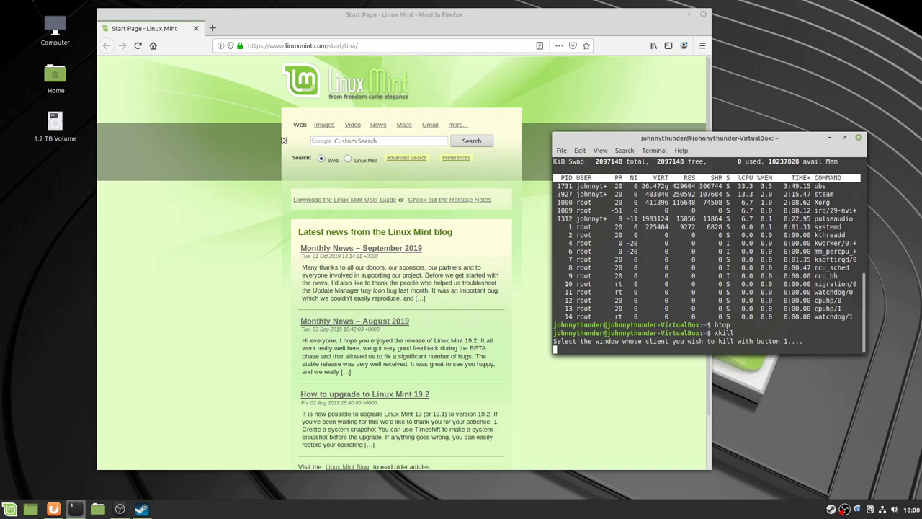
{"action": "left_click", "coordinate": [243, 136]}
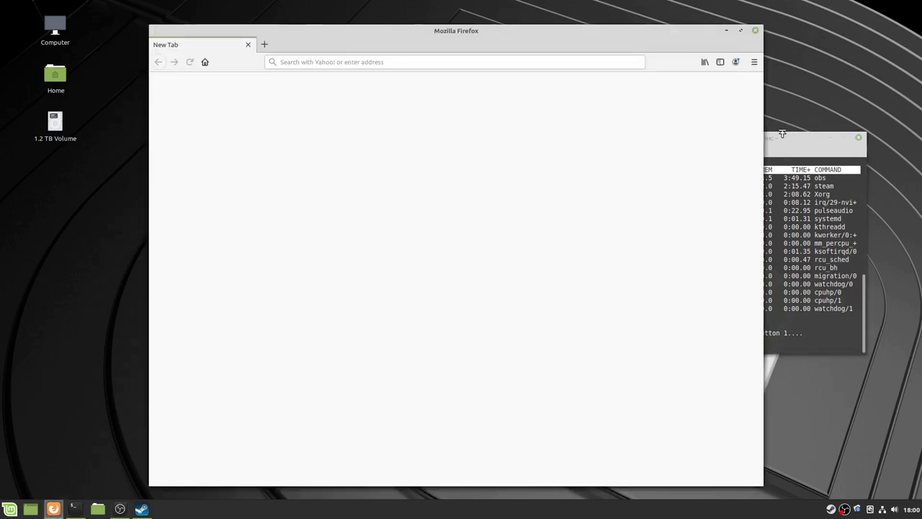
Step: Switch back to the terminal and launch htop
{"action": "left_click", "coordinate": [784, 137]}
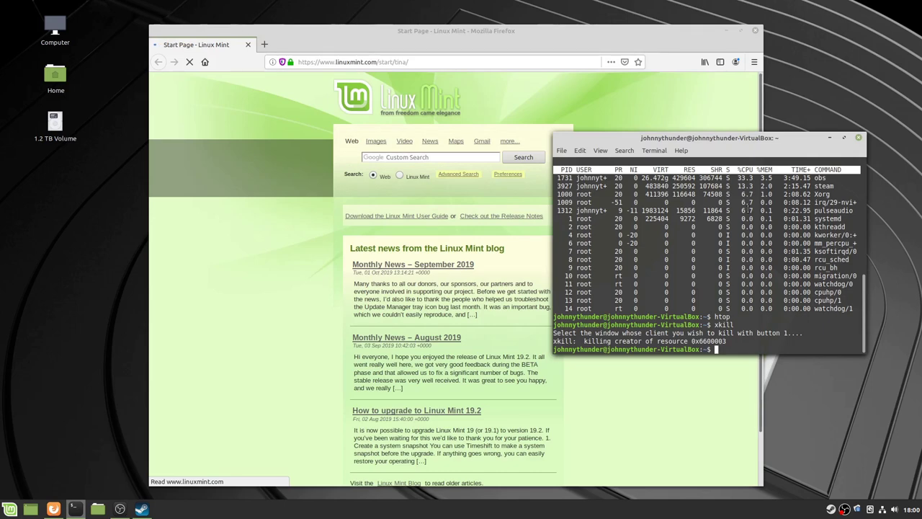
{"action": "type", "text": "htop"}
{"action": "key", "text": "Return"}
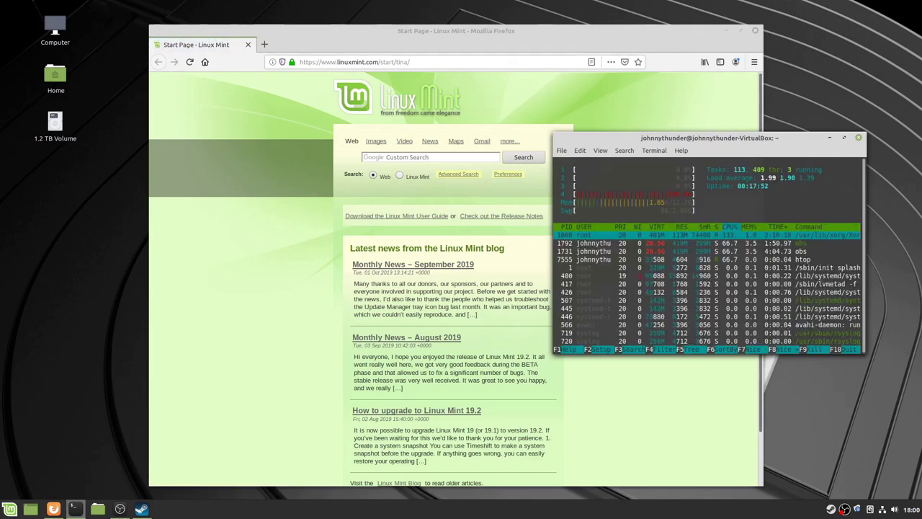
{"action": "key", "text": "F4"}
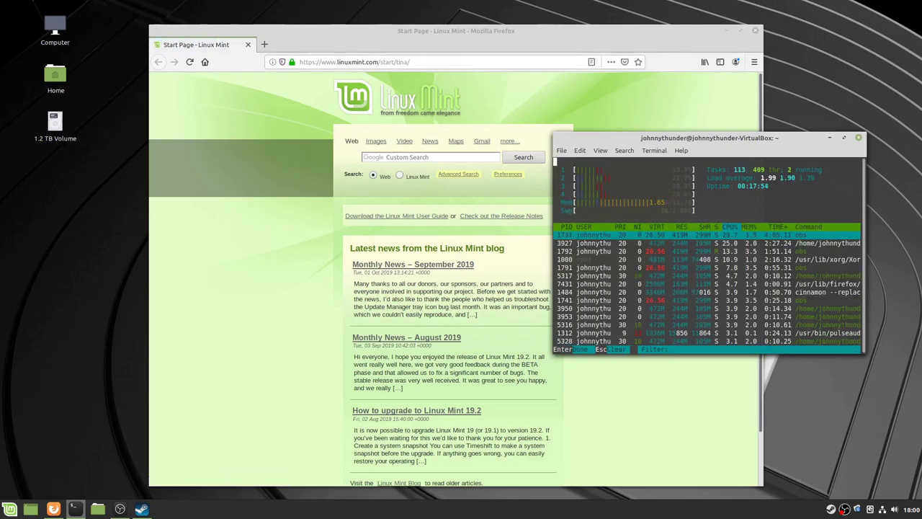
{"action": "type", "text": "firefo"}
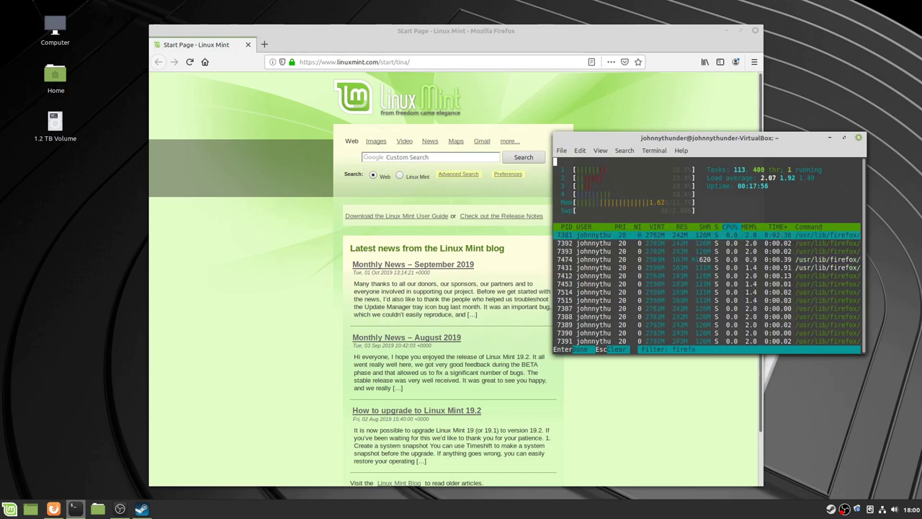
{"action": "key", "text": "BackSpace"}
{"action": "key", "text": "BackSpace"}
{"action": "key", "text": "BackSpace"}
{"action": "key", "text": "Escape"}
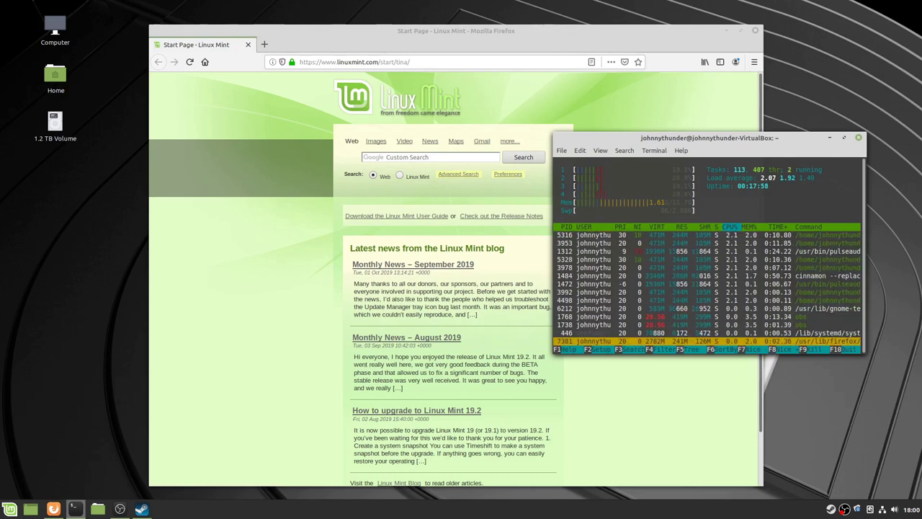
Step: Filter the htop process list by "firefox" and apply the filter
{"action": "key", "text": "F4"}
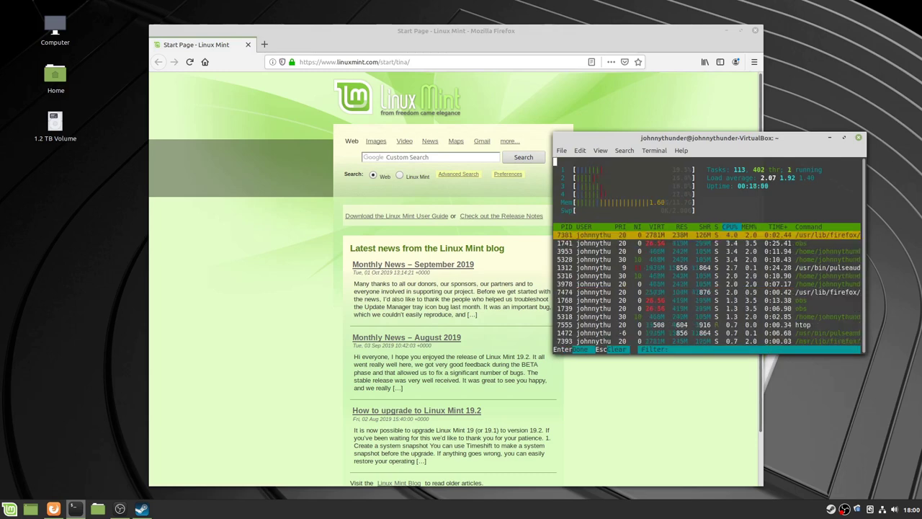
{"action": "type", "text": "fi"}
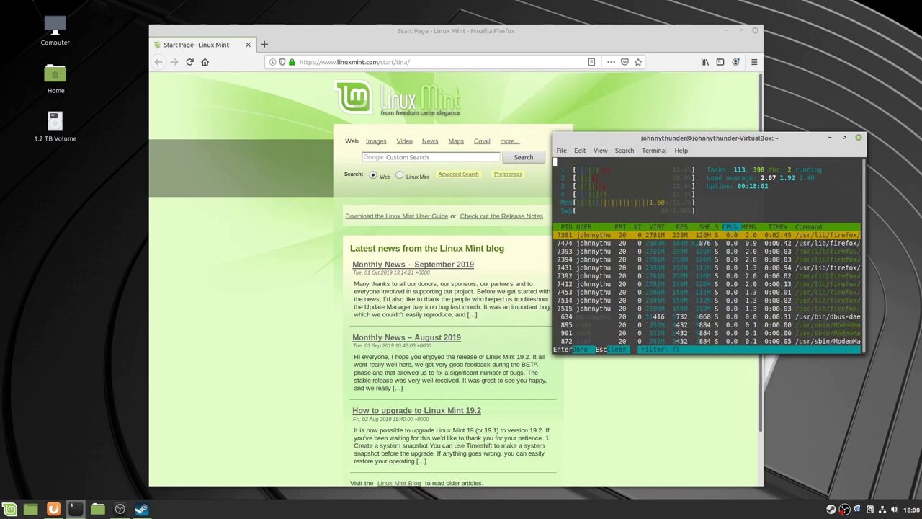
{"action": "type", "text": "refox"}
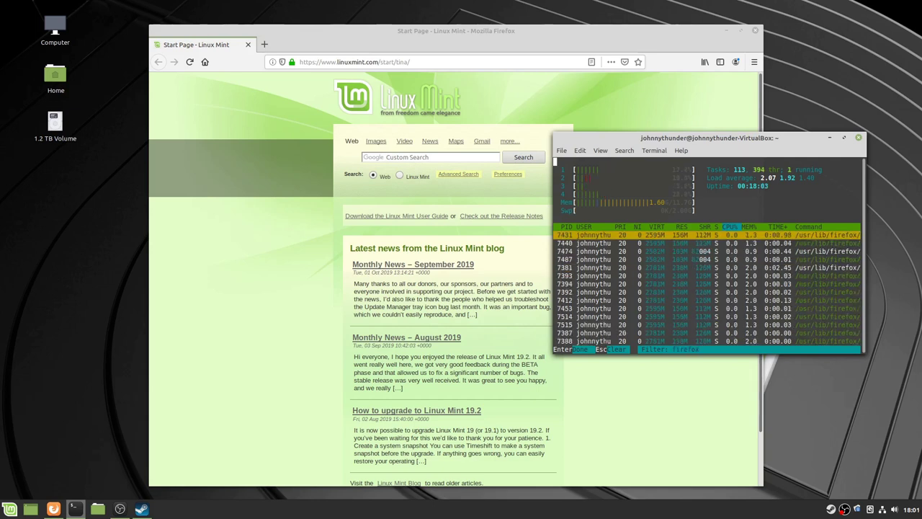
{"action": "key", "text": "Return"}
Step: Select a /usr/lib/firefox/firefox process without content arguments in the filtered list, kill it, and quit htop
{"action": "key", "text": "Right"}
{"action": "key", "text": "Right"}
{"action": "key", "text": "Right"}
{"action": "key", "text": "Right"}
{"action": "key", "text": "Right"}
{"action": "key", "text": "Right"}
{"action": "key", "text": "Right"}
{"action": "key", "text": "Right"}
{"action": "key", "text": "Right"}
{"action": "key", "text": "Right"}
{"action": "key", "text": "Right"}
{"action": "key", "text": "Right"}
{"action": "key", "text": "Right"}
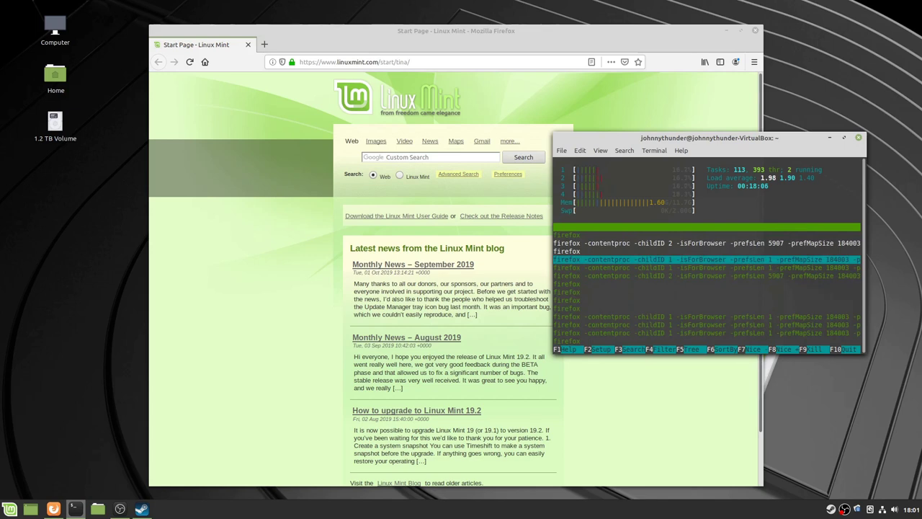
{"action": "key", "text": "Left"}
{"action": "key", "text": "Down"}
{"action": "key", "text": "Down"}
{"action": "key", "text": "Down"}
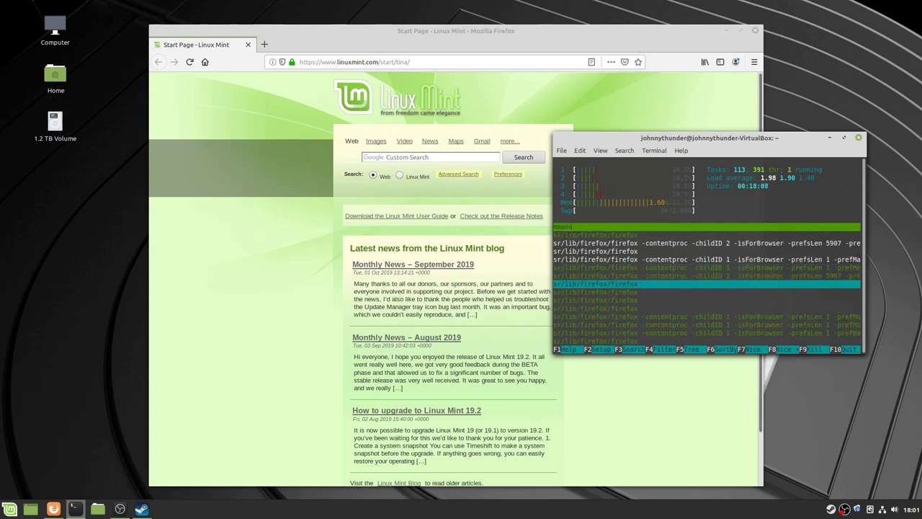
{"action": "key", "text": "Up"}
{"action": "key", "text": "Up"}
{"action": "key", "text": "Down"}
{"action": "key", "text": "Down"}
{"action": "key", "text": "F9"}
{"action": "key", "text": "Return"}
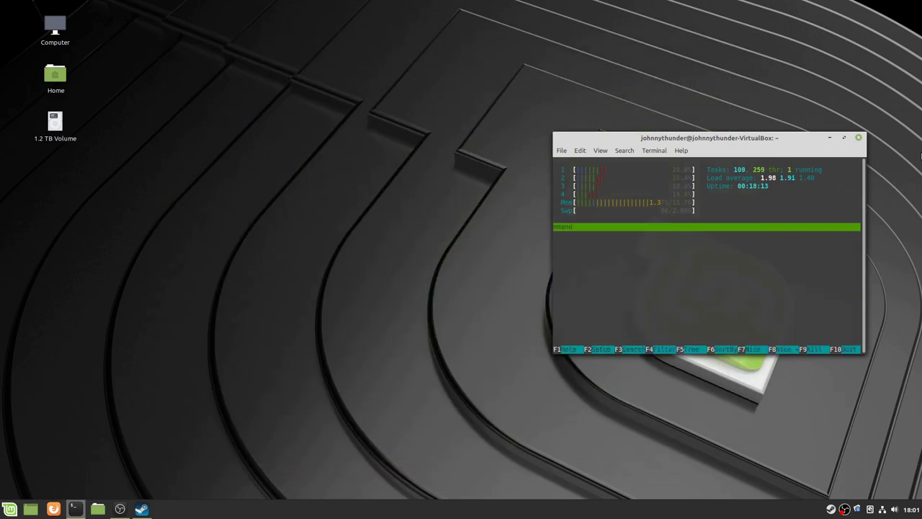
{"action": "key", "text": "F10"}
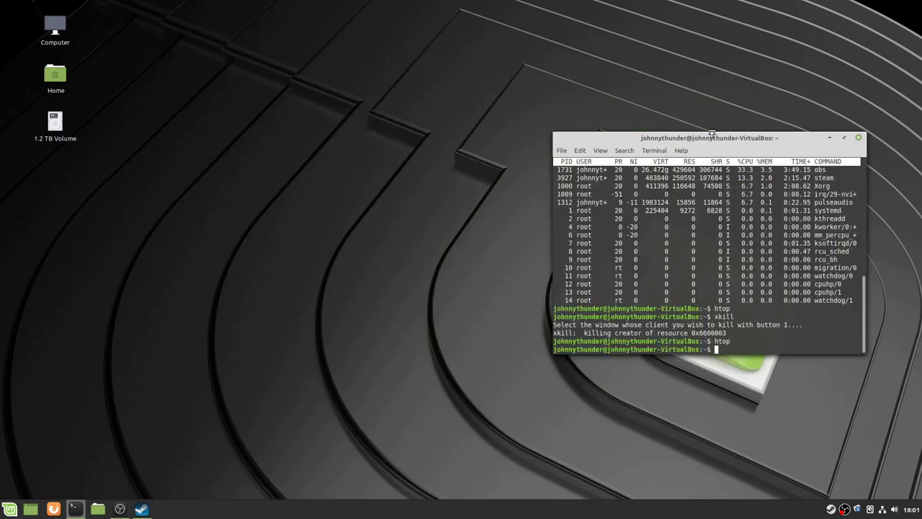
Step: Move the terminal toward the desktop's centre, relaunch Firefox and restore its previous session
{"action": "left_click_drag", "start_coordinate": [711, 135], "coordinate": [597, 133]}
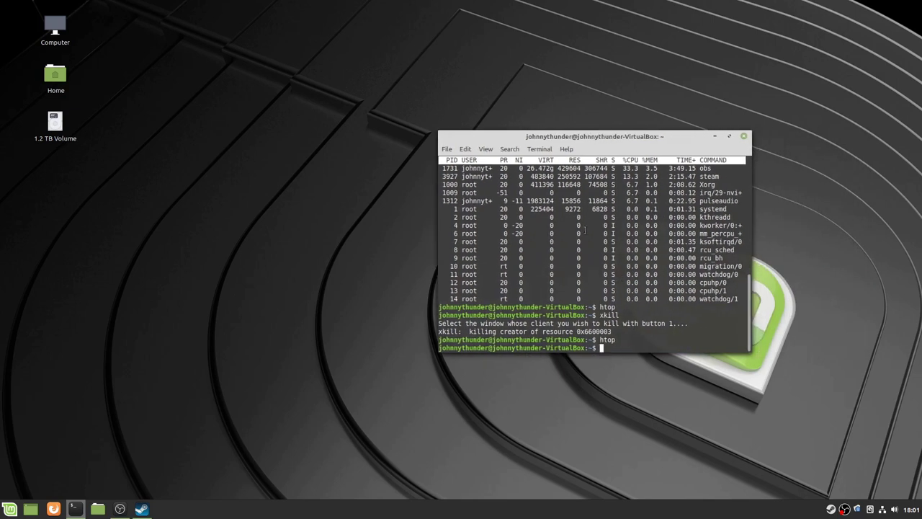
{"action": "left_click", "coordinate": [54, 508]}
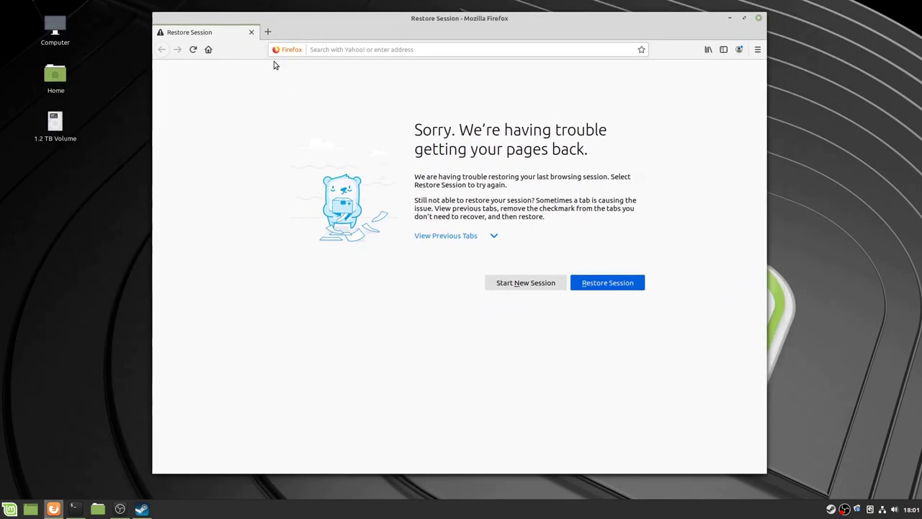
{"action": "left_click", "coordinate": [621, 280]}
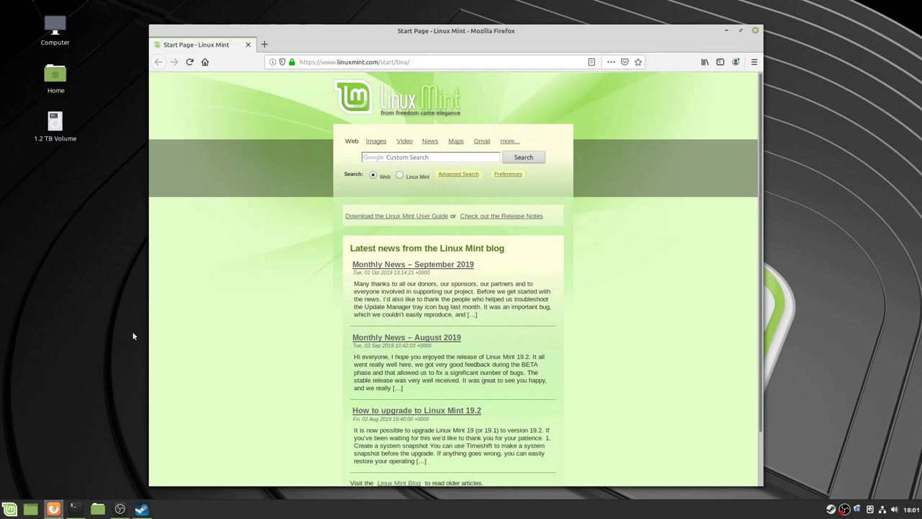
Step: Bring the terminal forward over Firefox, reposition its window, and clear its output
{"action": "left_click", "coordinate": [75, 510]}
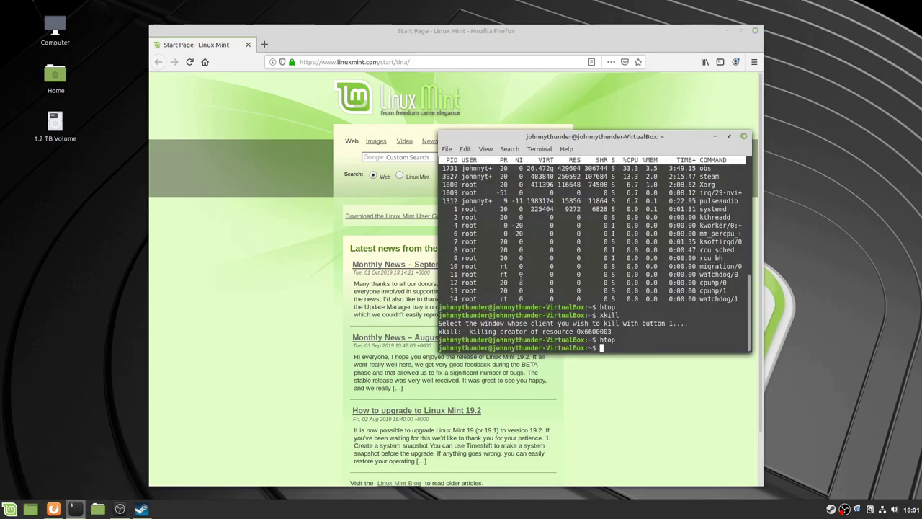
{"action": "left_click_drag", "start_coordinate": [569, 137], "coordinate": [323, 113]}
{"action": "type", "text": "clear"}
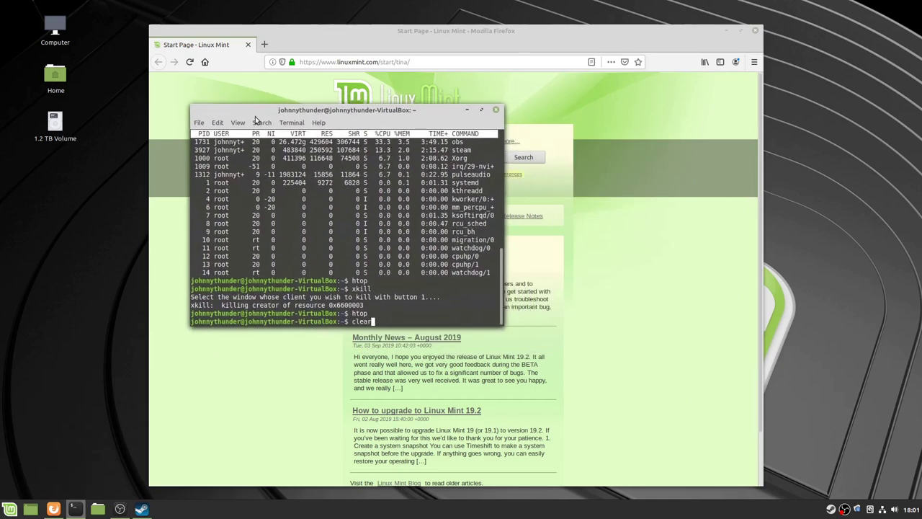
{"action": "key", "text": "Return"}
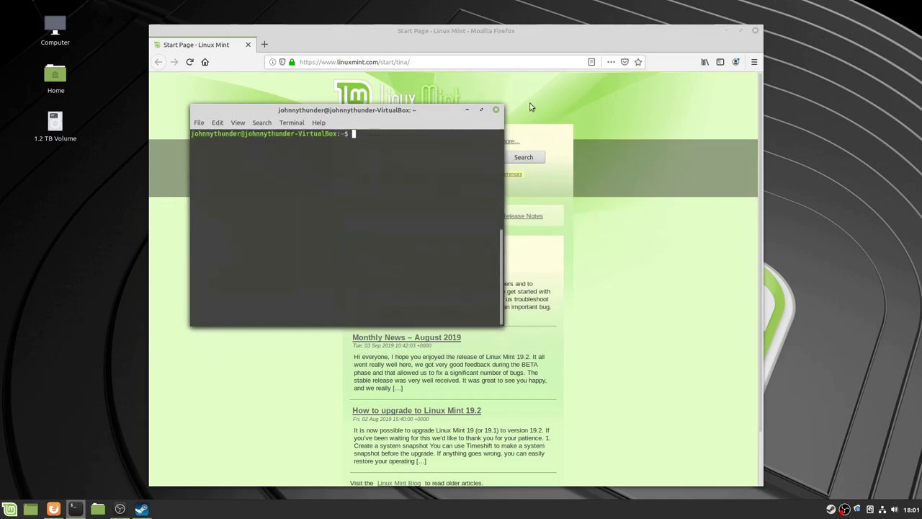
Step: View htop in a maximized terminal, quit it, and move the restored window aside
{"action": "left_click", "coordinate": [482, 110]}
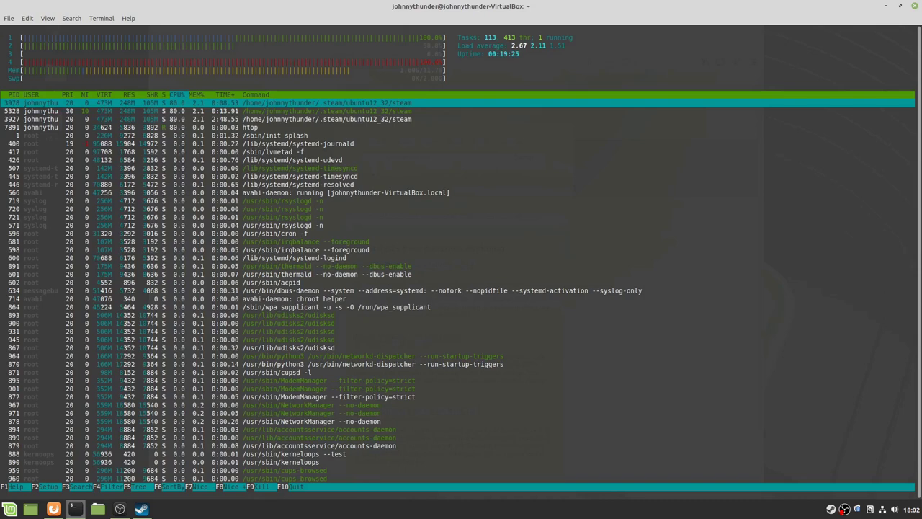
{"action": "key", "text": "q"}
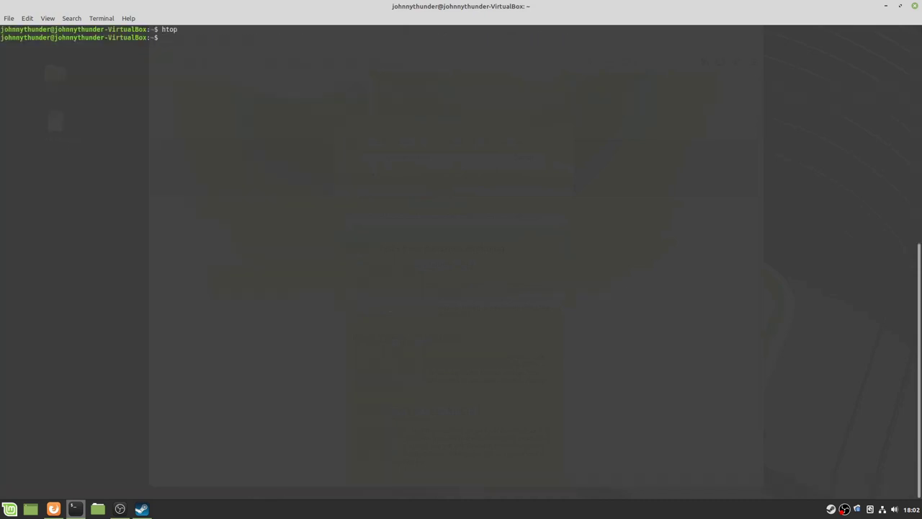
{"action": "left_click", "coordinate": [900, 6]}
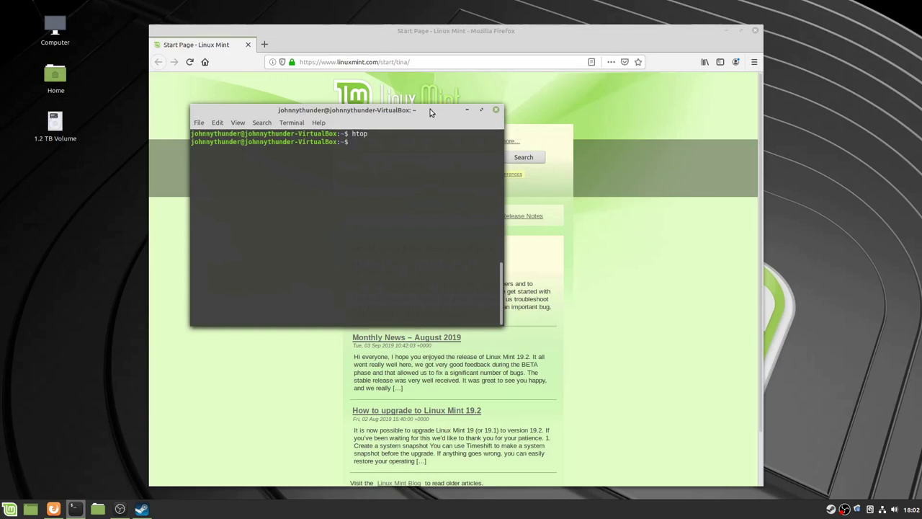
{"action": "left_click_drag", "start_coordinate": [436, 113], "coordinate": [674, 179]}
Step: Open the system Keyboard settings and show the Custom Shortcuts category
{"action": "key", "text": "super"}
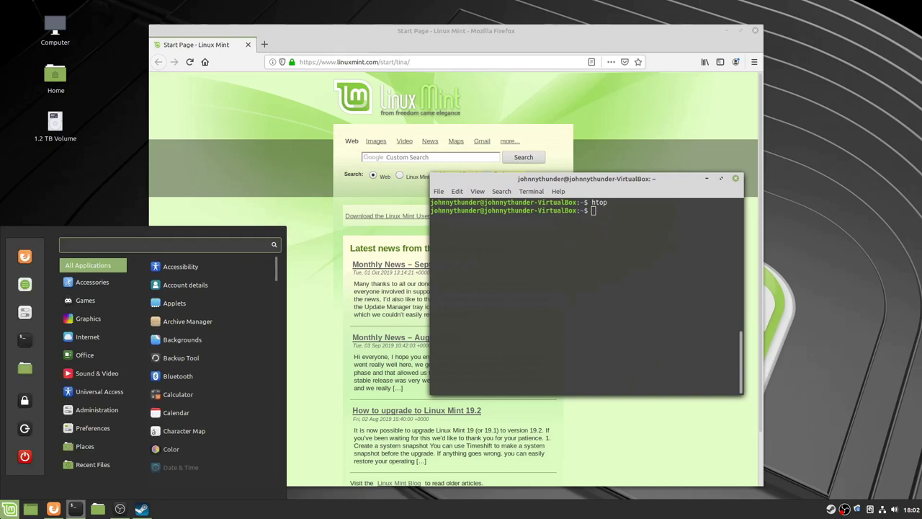
{"action": "type", "text": "keybl"}
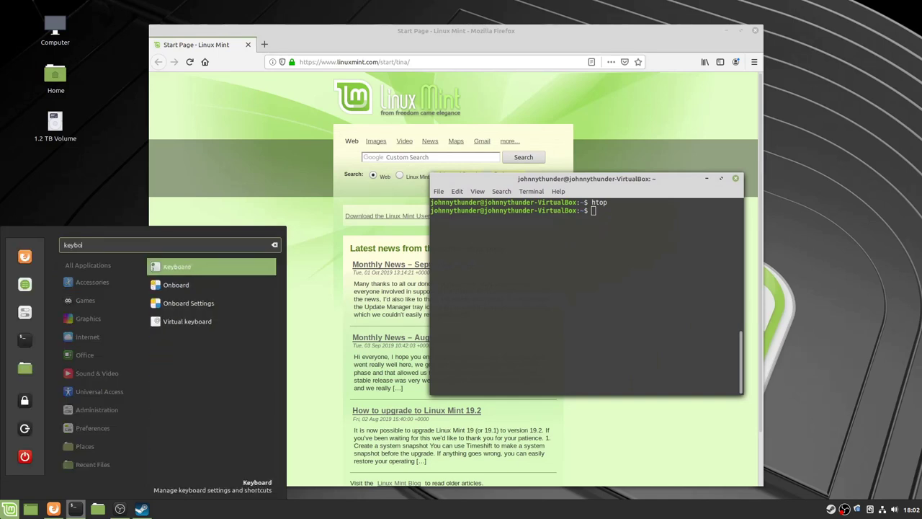
{"action": "key", "text": "Return"}
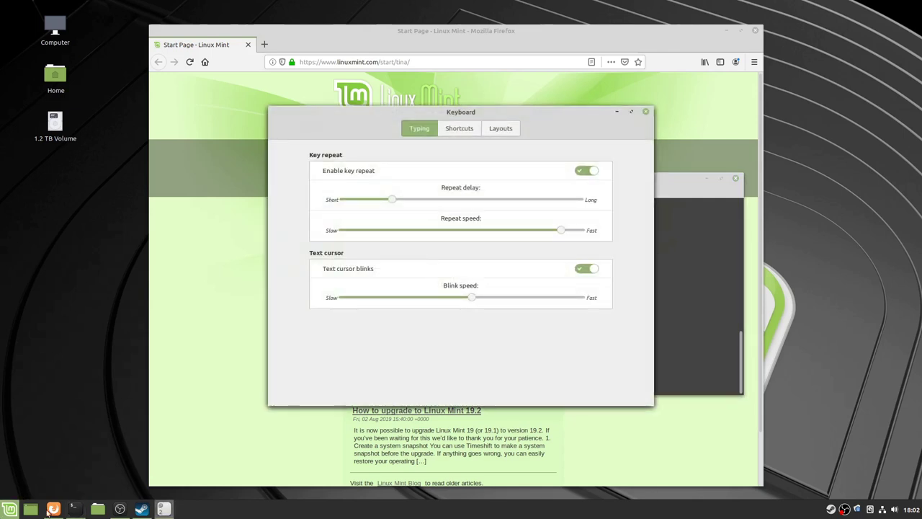
{"action": "left_click", "coordinate": [459, 131]}
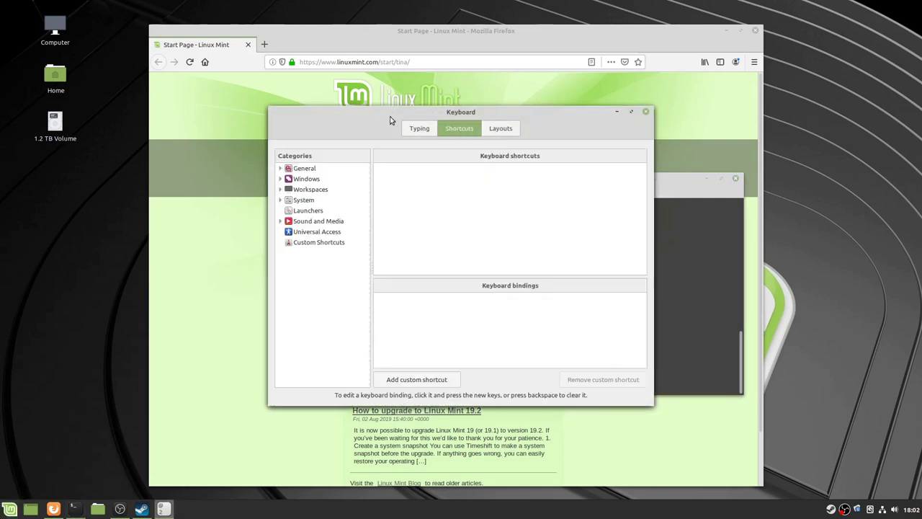
{"action": "left_click", "coordinate": [326, 242]}
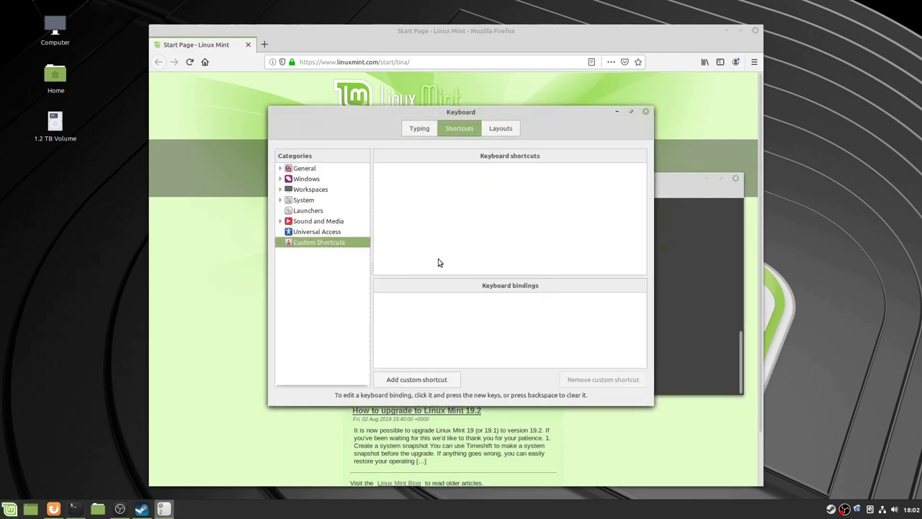
Step: Add a custom keyboard shortcut named XKill that runs the command xkill
{"action": "left_click_drag", "start_coordinate": [441, 117], "coordinate": [342, 126]}
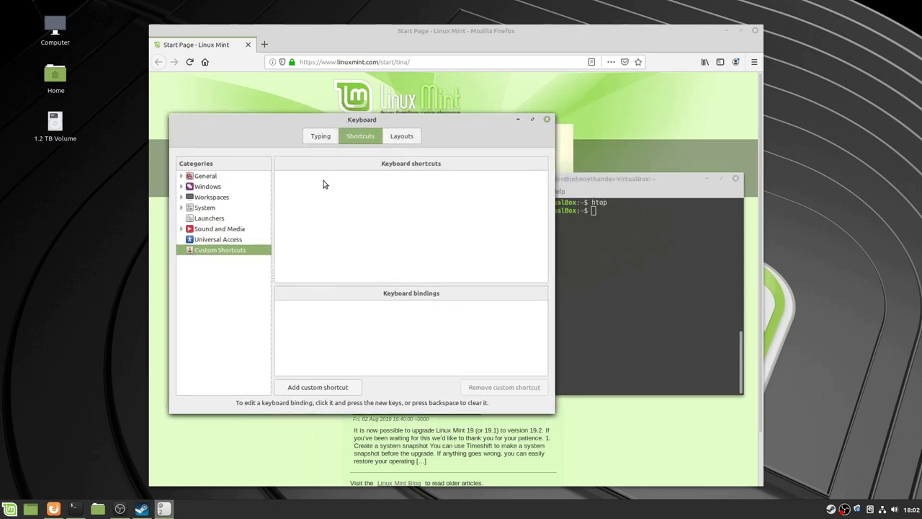
{"action": "left_click", "coordinate": [328, 388]}
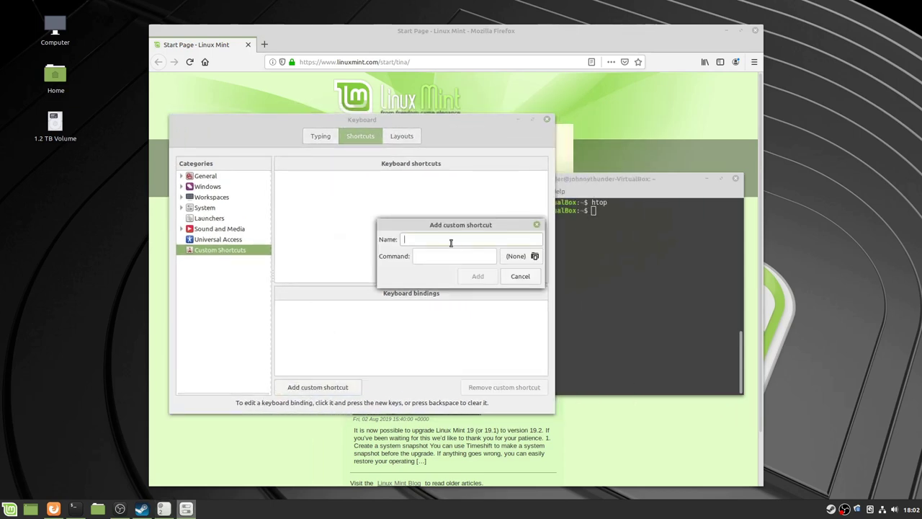
{"action": "type", "text": "XKill"}
{"action": "left_click", "coordinate": [456, 253]}
{"action": "type", "text": "xkill"}
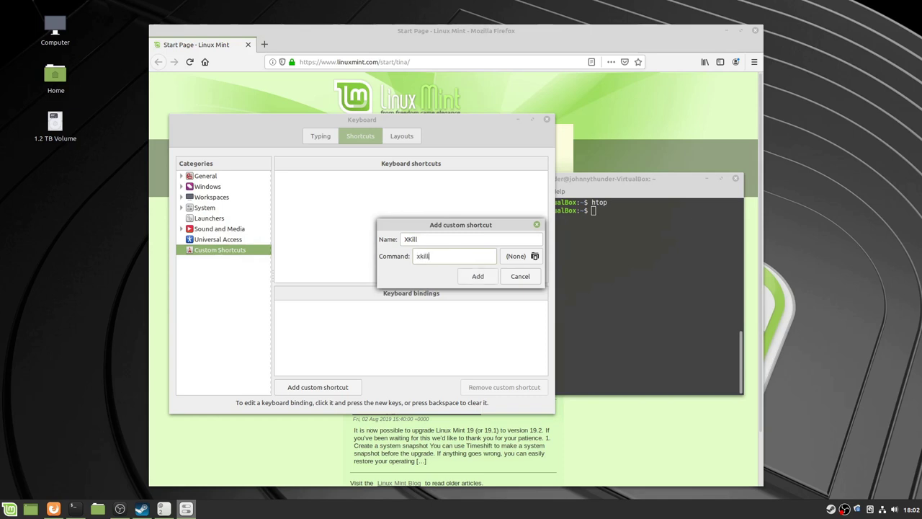
{"action": "left_click", "coordinate": [480, 276]}
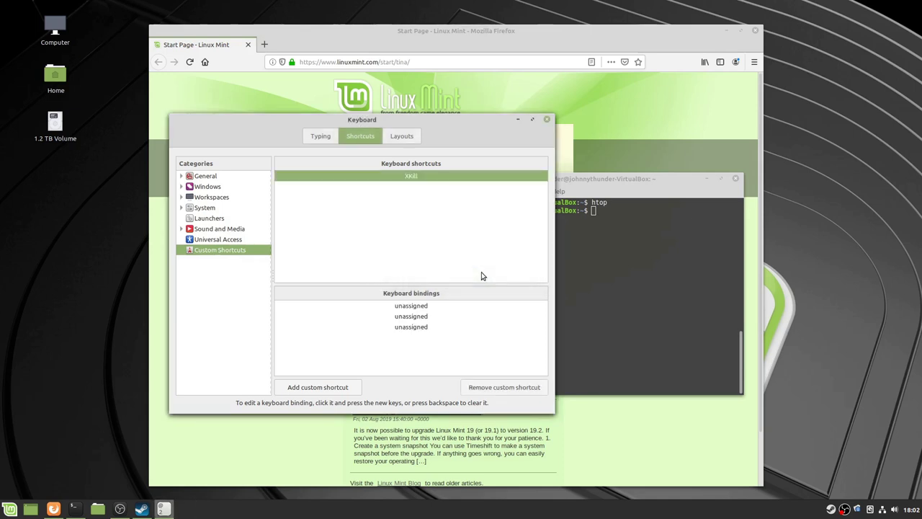
Step: Assign Ctrl+Alt+K as the first key binding of the XKill shortcut
{"action": "left_click", "coordinate": [420, 307]}
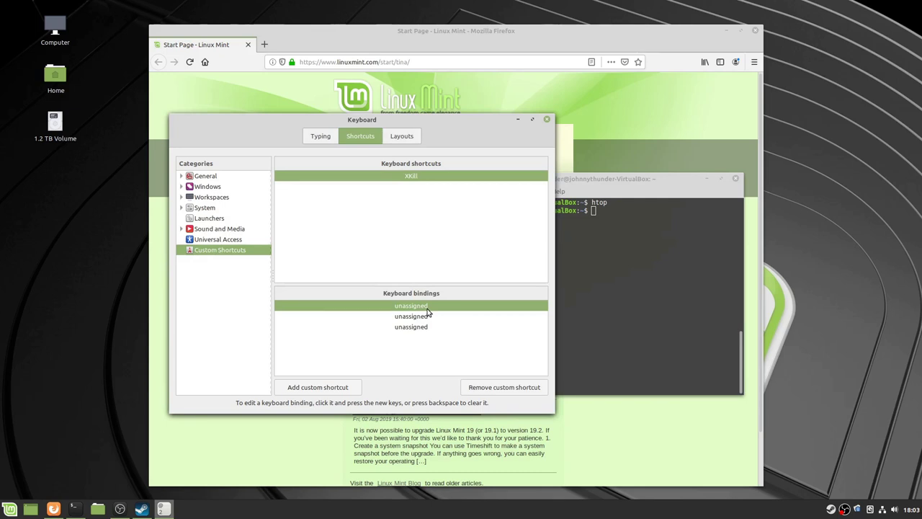
{"action": "left_click", "coordinate": [342, 391]}
{"action": "left_click", "coordinate": [521, 278]}
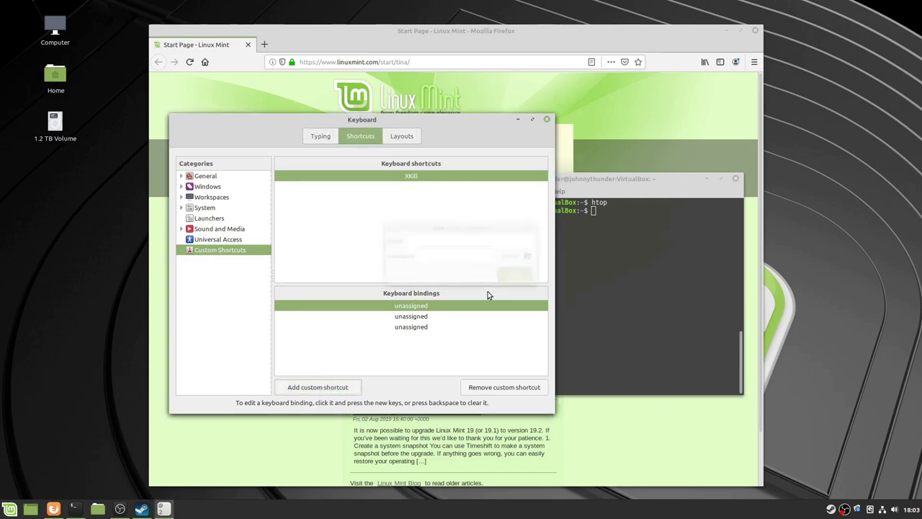
{"action": "left_click", "coordinate": [416, 310]}
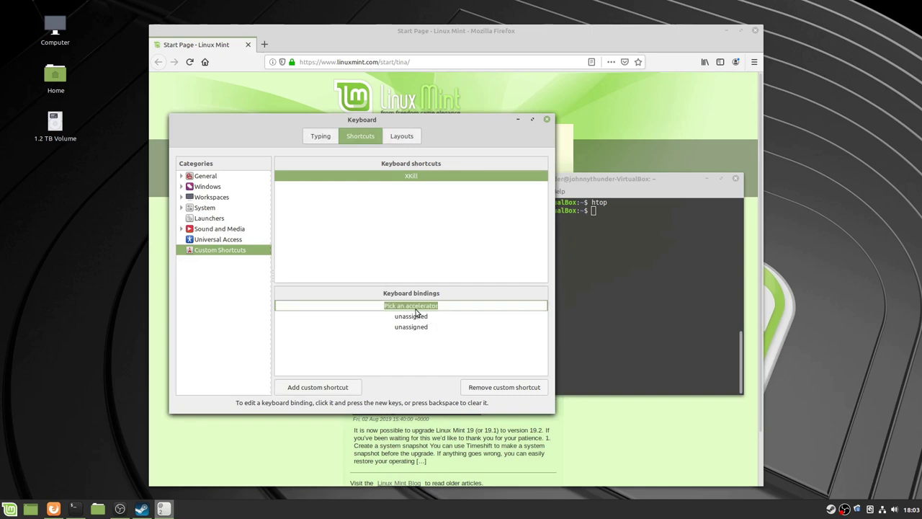
{"action": "key", "text": "ctrl+alt+k"}
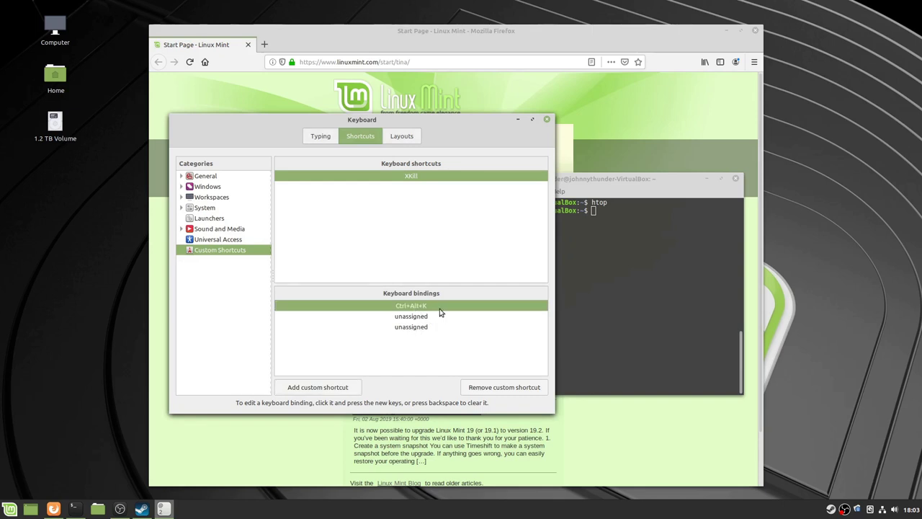
Step: Bring Firefox forward, kill it with the new XKill shortcut, and close the Keyboard settings
{"action": "left_click", "coordinate": [465, 49]}
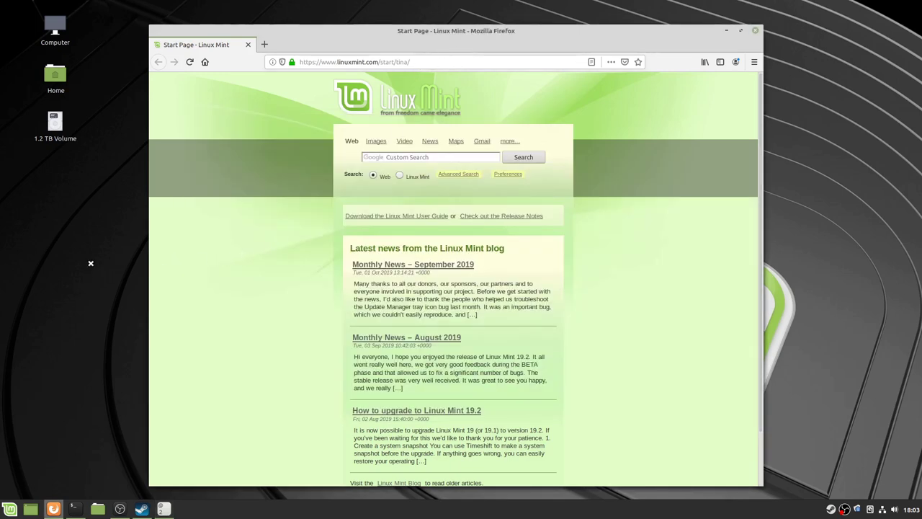
{"action": "key", "text": "ctrl+alt+k"}
{"action": "left_click", "coordinate": [296, 134]}
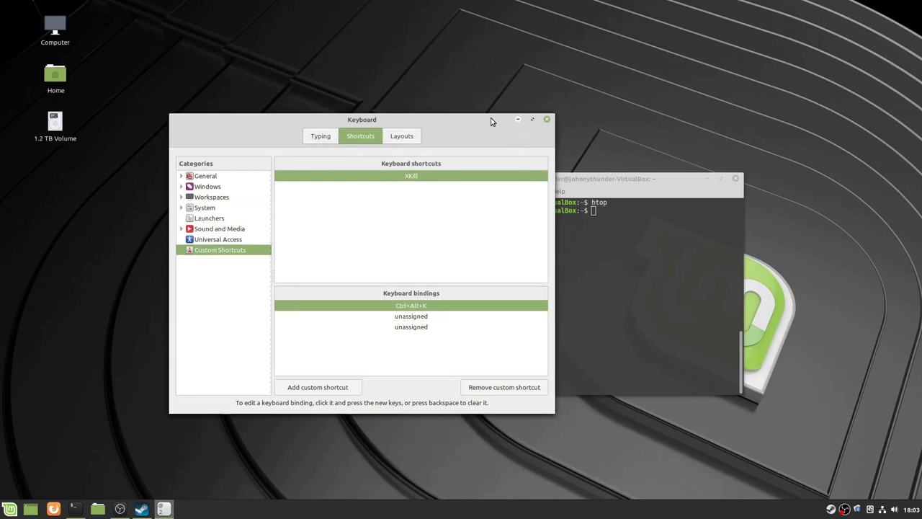
{"action": "mouse_move", "coordinate": [490, 117]}
{"action": "left_mouse_down"}
{"action": "mouse_move", "coordinate": [501, 125]}
{"action": "mouse_move", "coordinate": [498, 106]}
{"action": "left_mouse_up"}
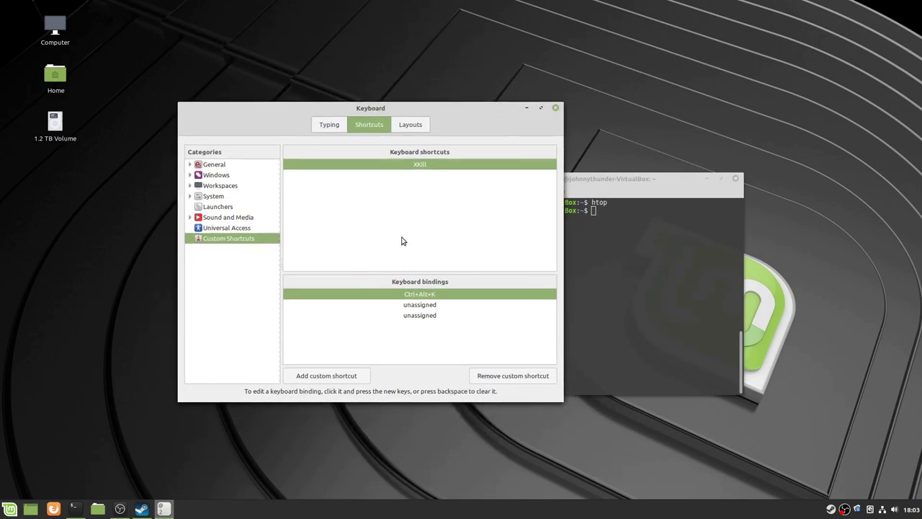
{"action": "left_click", "coordinate": [557, 108]}
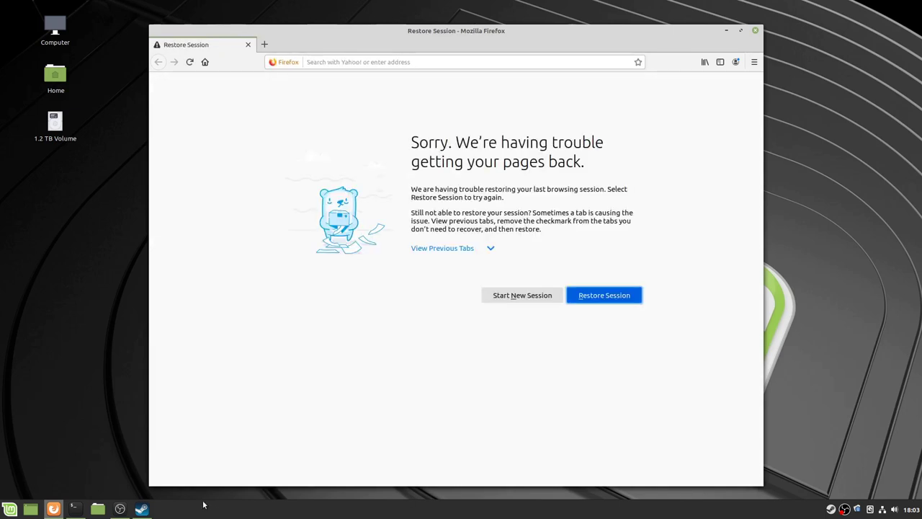
Step: Replace the relaunched Firefox's Restore Session tab with a new tab and shift the window toward the desktop icons
{"action": "mouse_move", "coordinate": [75, 509]}
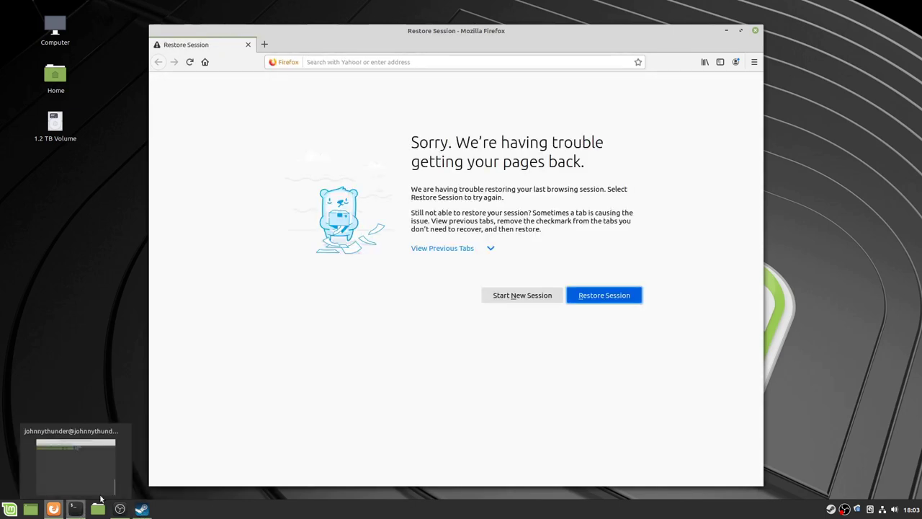
{"action": "left_click", "coordinate": [265, 44]}
{"action": "left_click", "coordinate": [247, 44]}
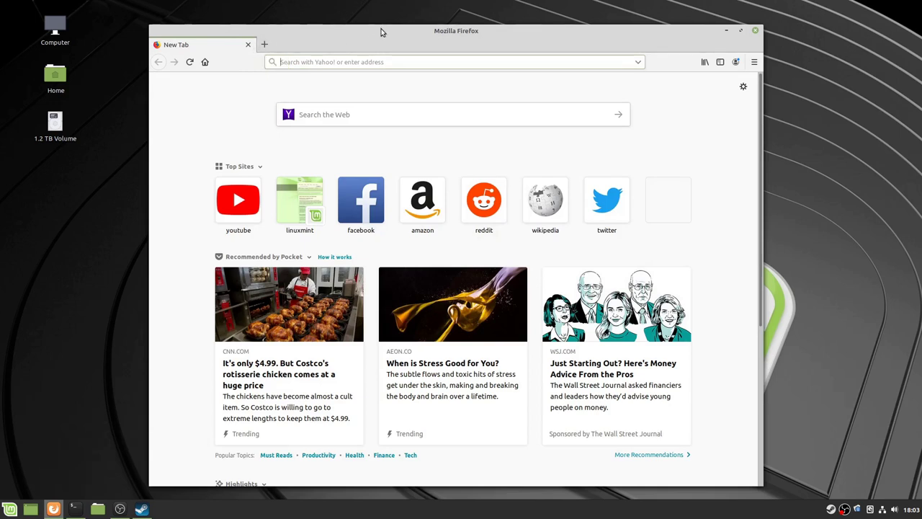
{"action": "left_click_drag", "start_coordinate": [384, 31], "coordinate": [281, 31]}
Step: Alternate the terminal and Firefox windows in front, ending with the terminal, and close Firefox
{"action": "left_click", "coordinate": [675, 189]}
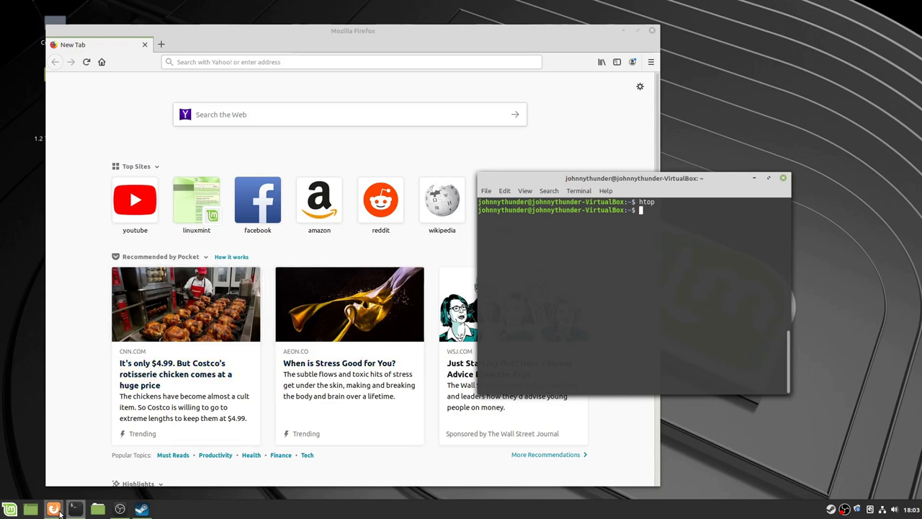
{"action": "left_click", "coordinate": [54, 508]}
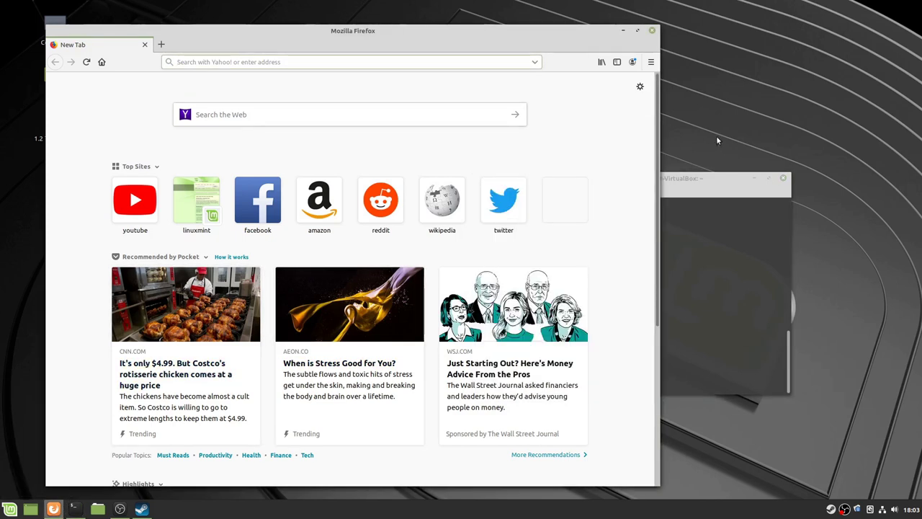
{"action": "left_click", "coordinate": [706, 189]}
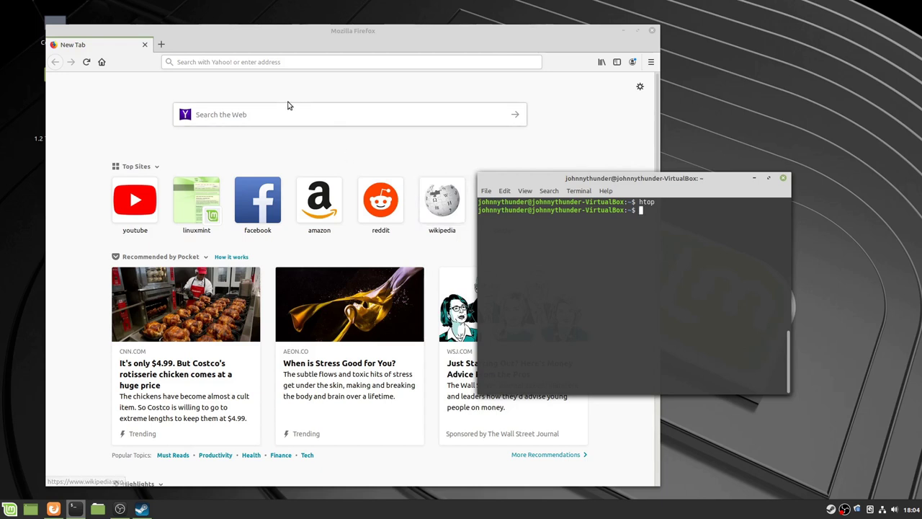
{"action": "left_click", "coordinate": [652, 30]}
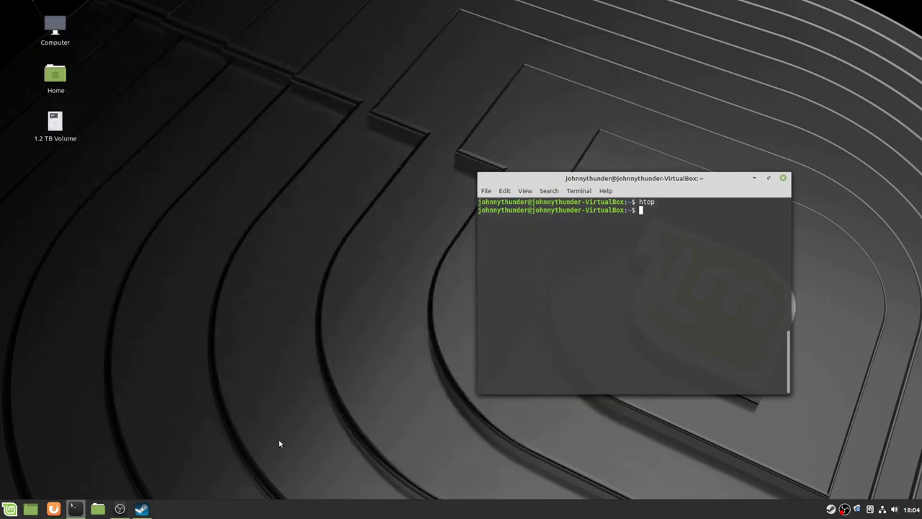
Step: Bring Steam forward and view the Kerbal Space Program page in its games library
{"action": "left_click", "coordinate": [142, 509]}
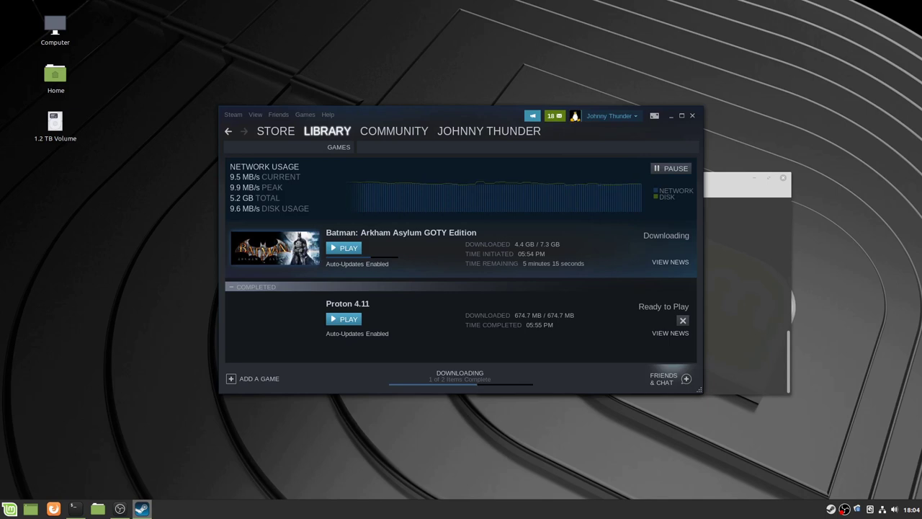
{"action": "left_click", "coordinate": [9, 509]}
{"action": "left_click", "coordinate": [9, 509]}
{"action": "left_click", "coordinate": [339, 131]}
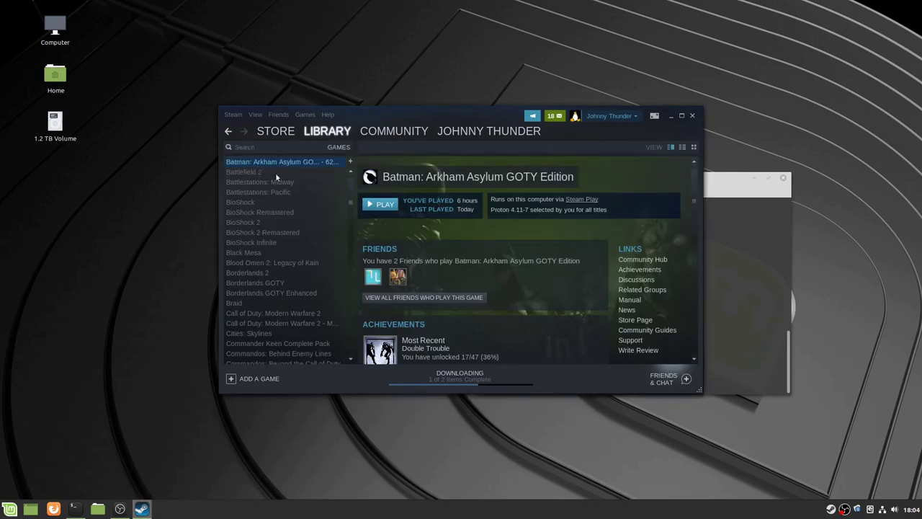
{"action": "scroll", "coordinate": [298, 185], "scroll_direction": "up", "scroll_amount": 10}
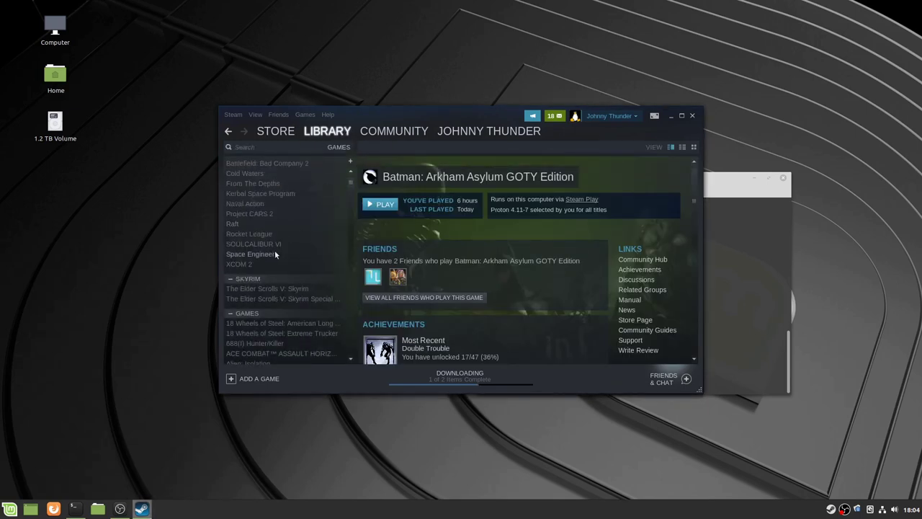
{"action": "left_click", "coordinate": [279, 194]}
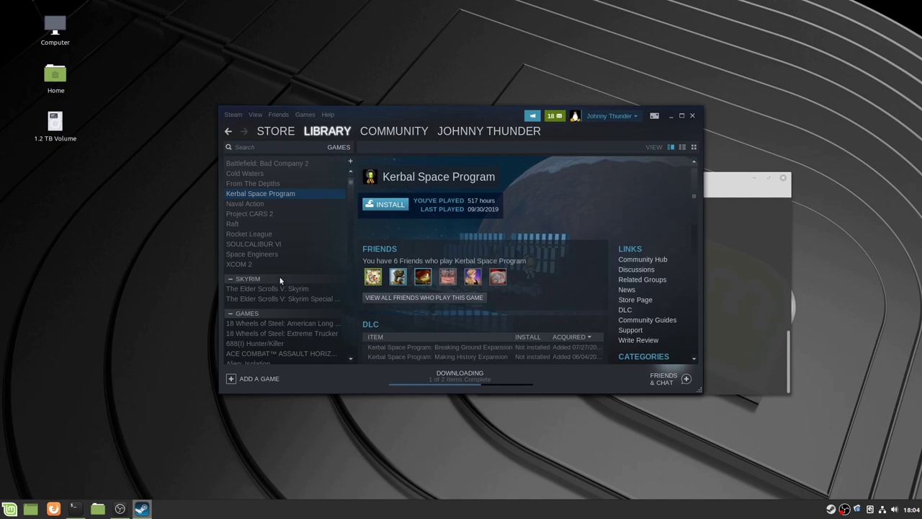
{"action": "left_click", "coordinate": [10, 508]}
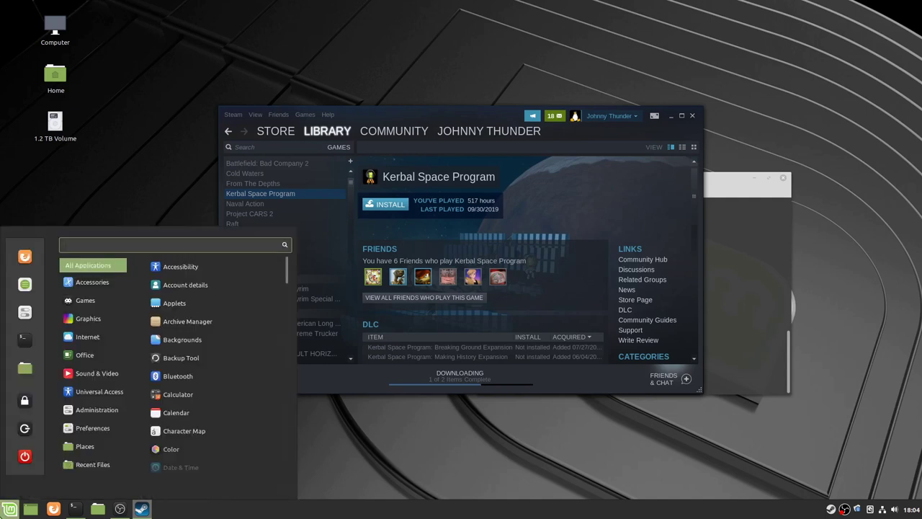
{"action": "key", "text": "Escape"}
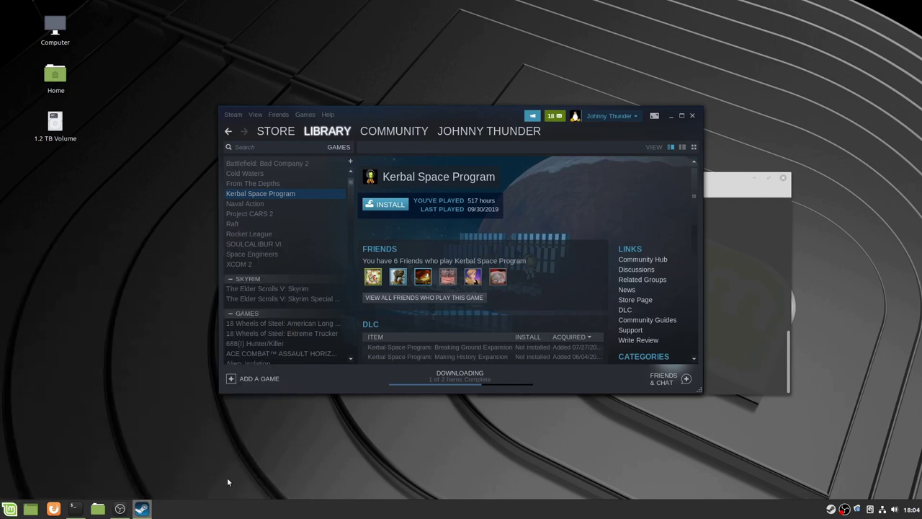
{"action": "mouse_move", "coordinate": [136, 514]}
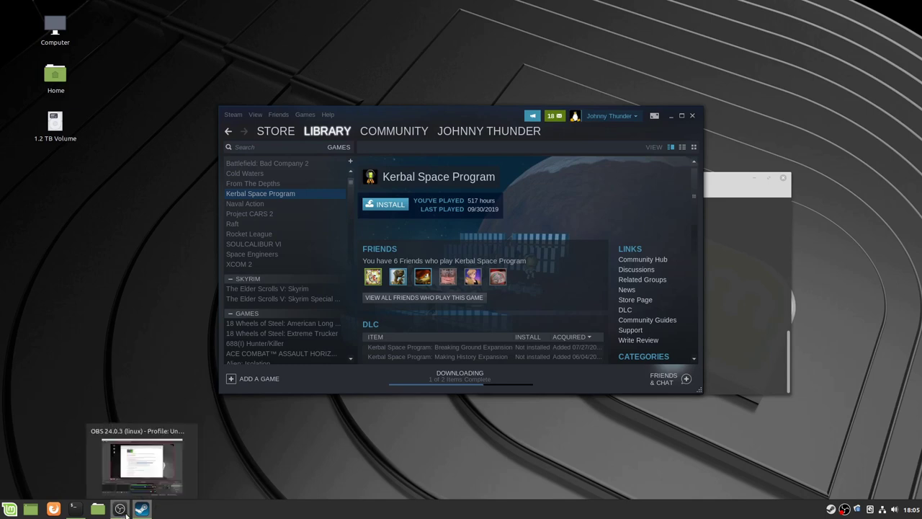
Step: Show Steam's Downloads page and close the terminal window
{"action": "mouse_move", "coordinate": [332, 130]}
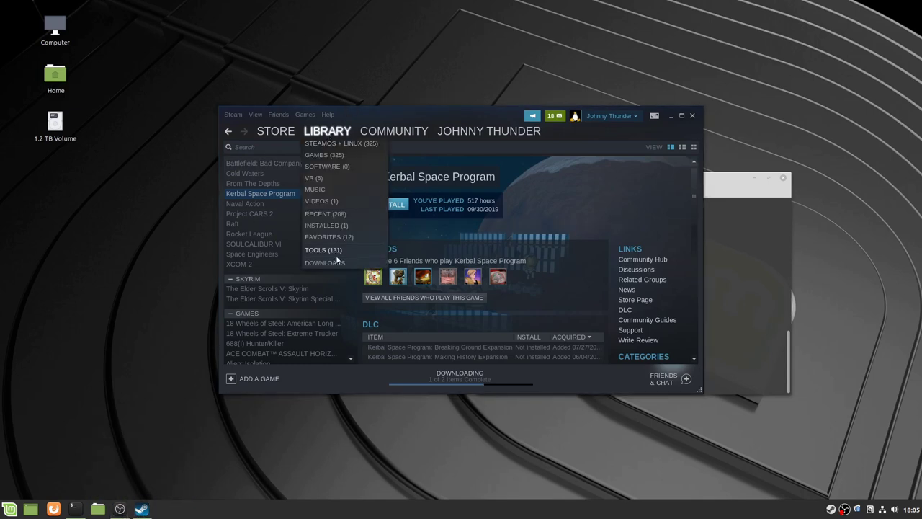
{"action": "left_click", "coordinate": [339, 263]}
{"action": "left_click", "coordinate": [706, 181]}
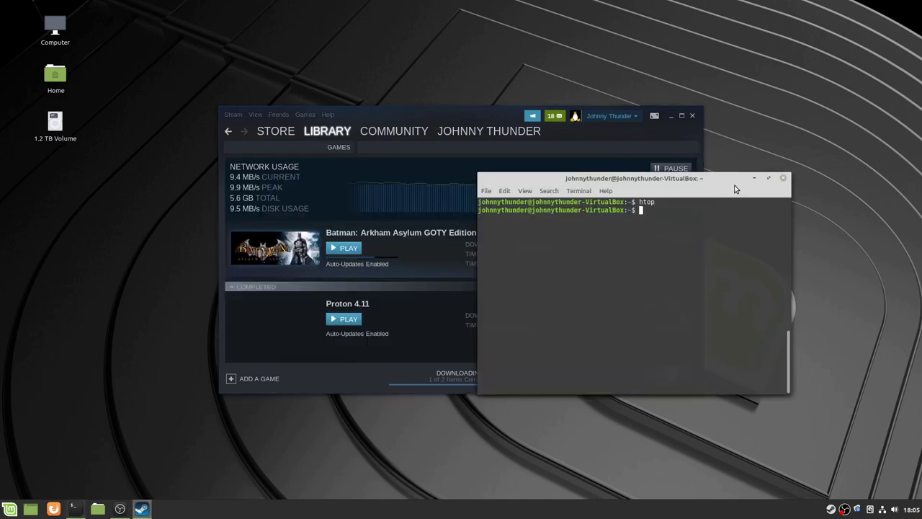
{"action": "left_click", "coordinate": [783, 177]}
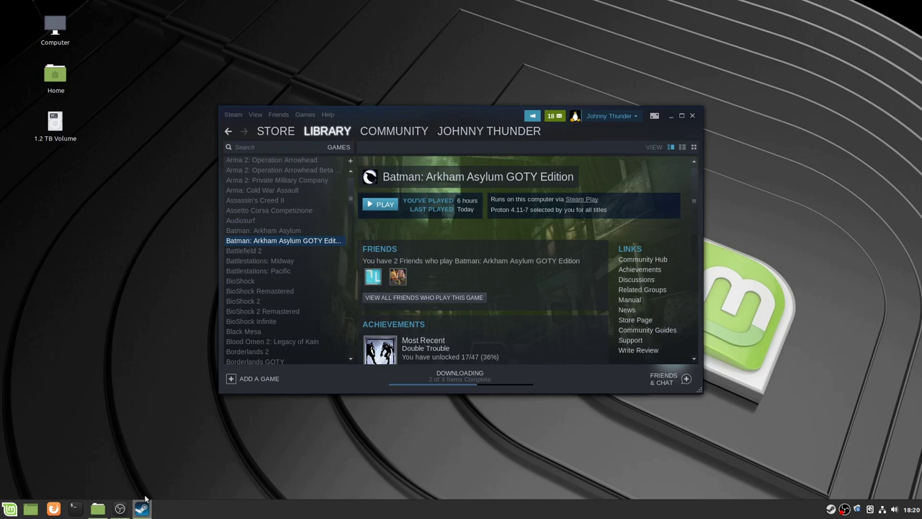
Step: Open a new terminal below the upper part of the Steam window, run htop in it, and quit htop
{"action": "left_click", "coordinate": [75, 508]}
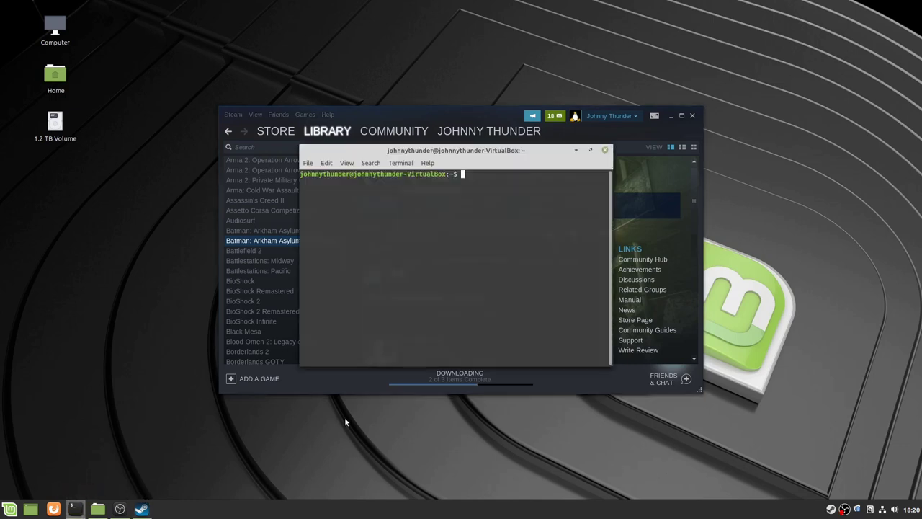
{"action": "left_click_drag", "start_coordinate": [456, 153], "coordinate": [512, 269]}
{"action": "type", "text": "htop"}
{"action": "key", "text": "Return"}
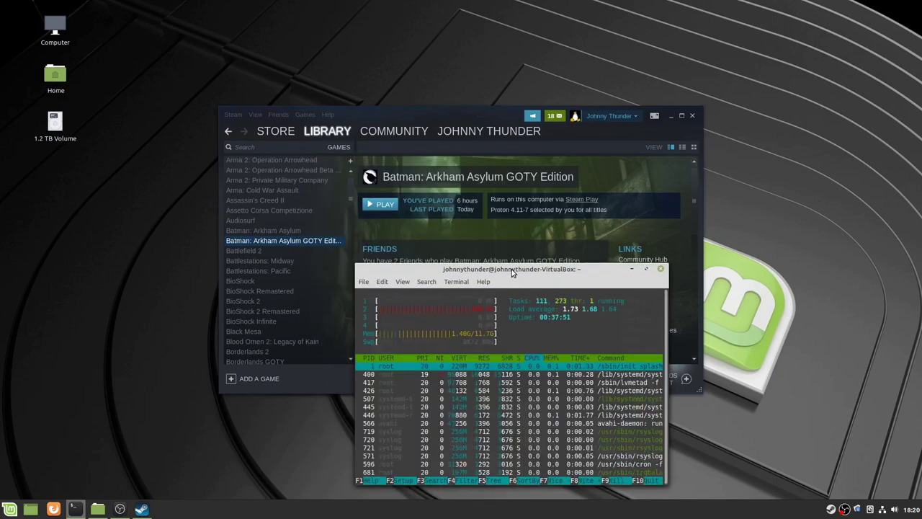
{"action": "key", "text": "q"}
{"action": "key", "text": "Return"}
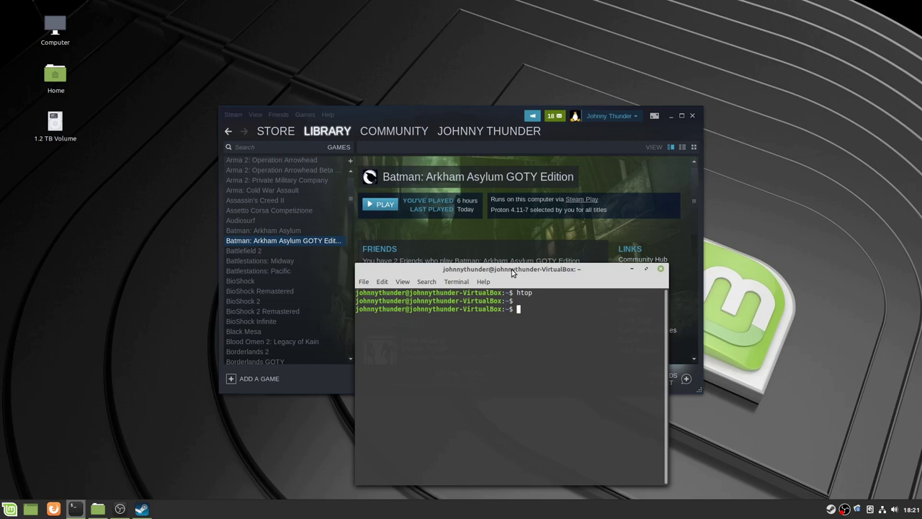
Step: Maximize the terminal window and clear its output
{"action": "left_click", "coordinate": [188, 81]}
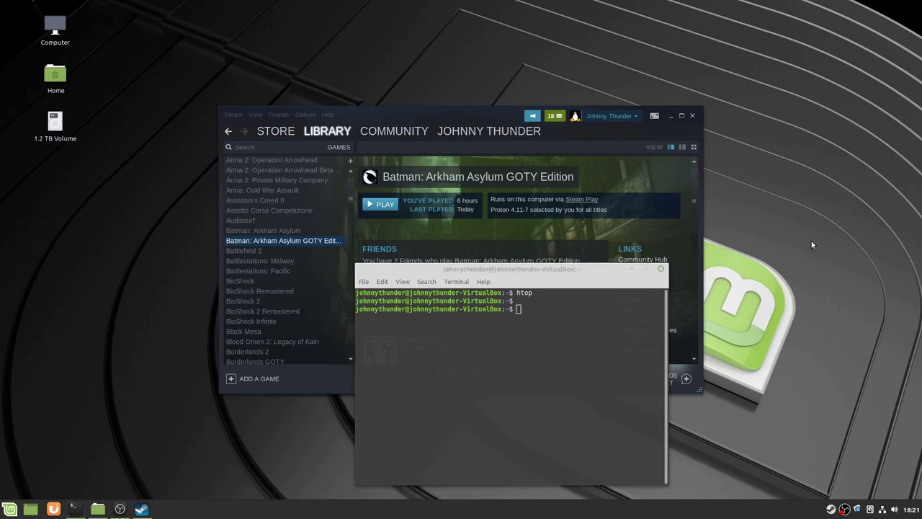
{"action": "left_click", "coordinate": [648, 269]}
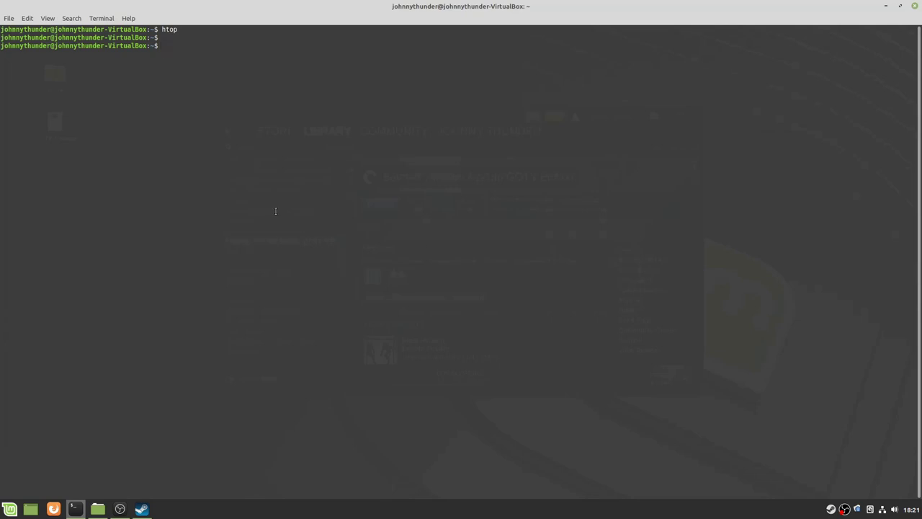
{"action": "type", "text": "login"}
{"action": "key", "text": "BackSpace"}
{"action": "key", "text": "BackSpace"}
{"action": "key", "text": "BackSpace"}
{"action": "key", "text": "BackSpace"}
{"action": "key", "text": "BackSpace"}
{"action": "type", "text": "clear"}
{"action": "key", "text": "Return"}
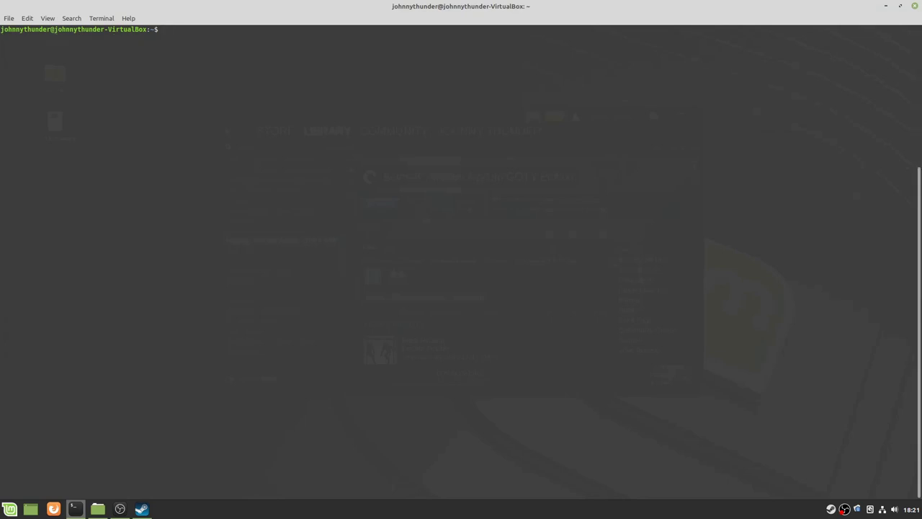
Step: Launch htop in the maximized, cleared terminal
{"action": "type", "text": "hoto"}
{"action": "key", "text": "BackSpace"}
{"action": "key", "text": "BackSpace"}
{"action": "key", "text": "BackSpace"}
{"action": "type", "text": "top"}
{"action": "key", "text": "Return"}
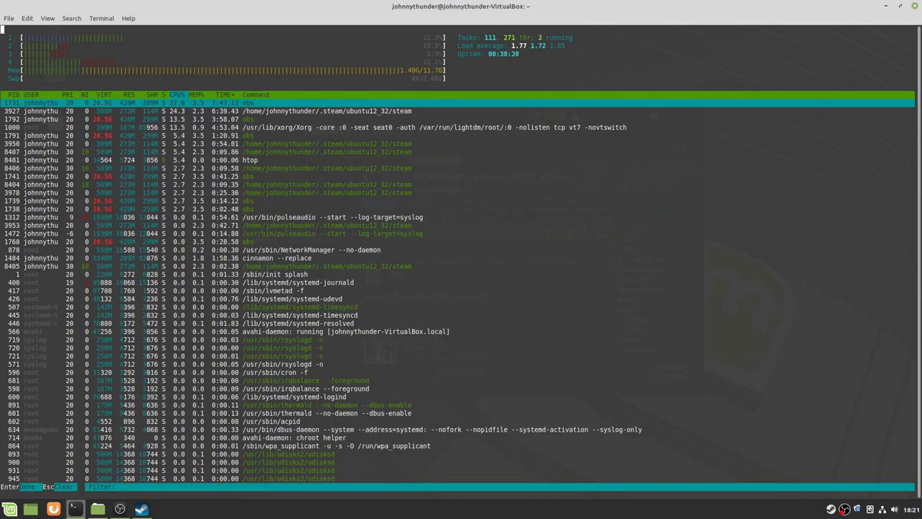
Step: Quit htop, restore the terminal from its maximized size and close its window
{"action": "key", "text": "q"}
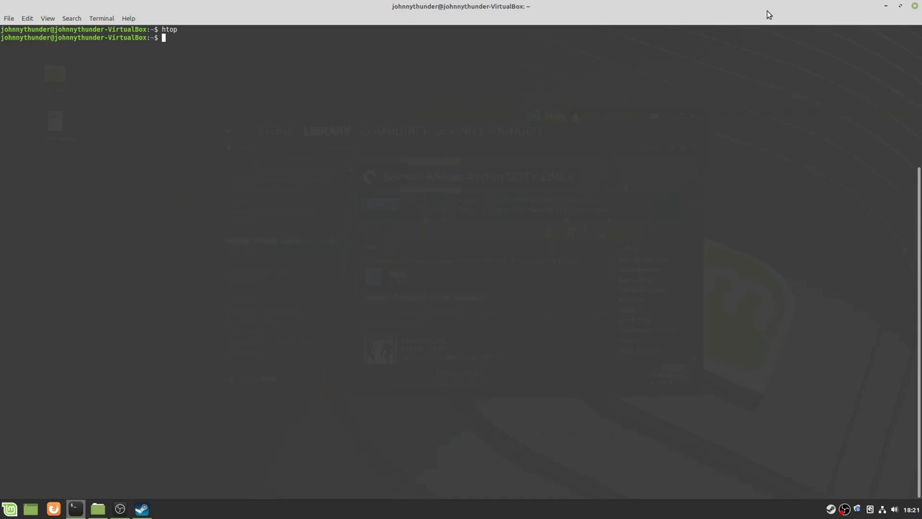
{"action": "left_click", "coordinate": [898, 6]}
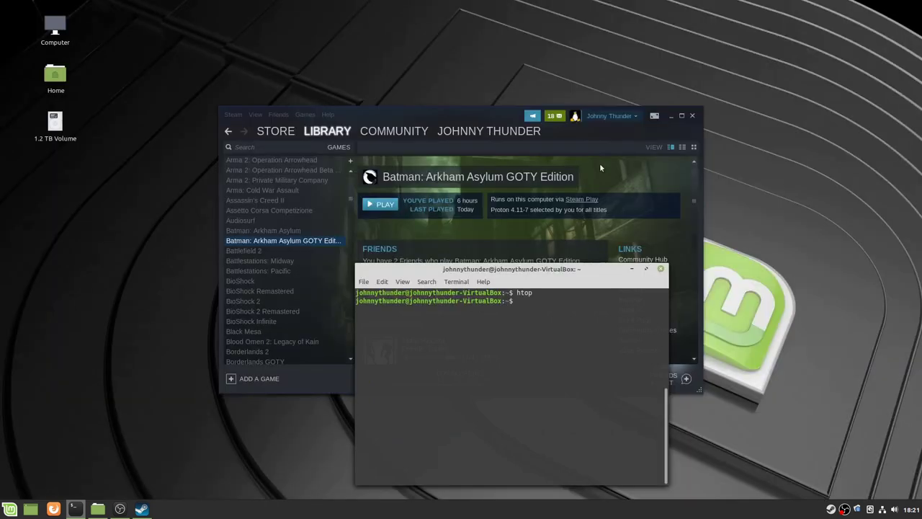
{"action": "left_click", "coordinate": [435, 117]}
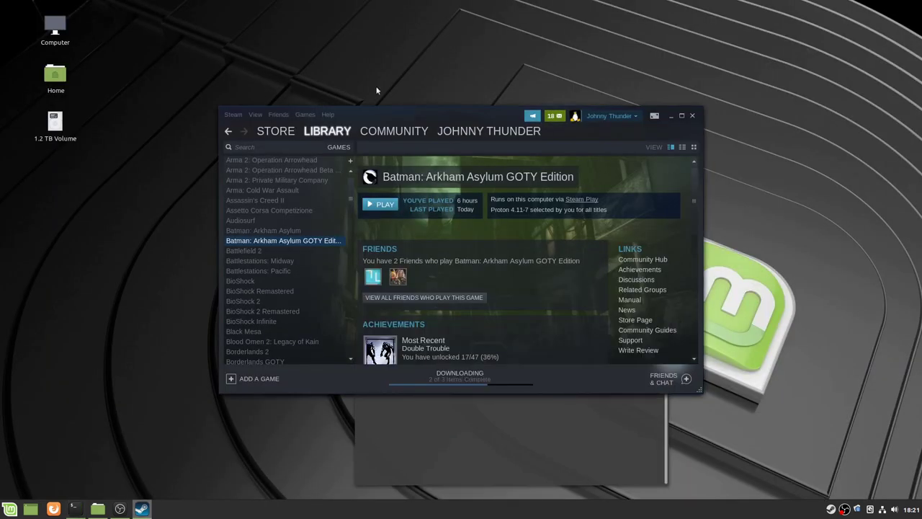
{"action": "left_click", "coordinate": [619, 432]}
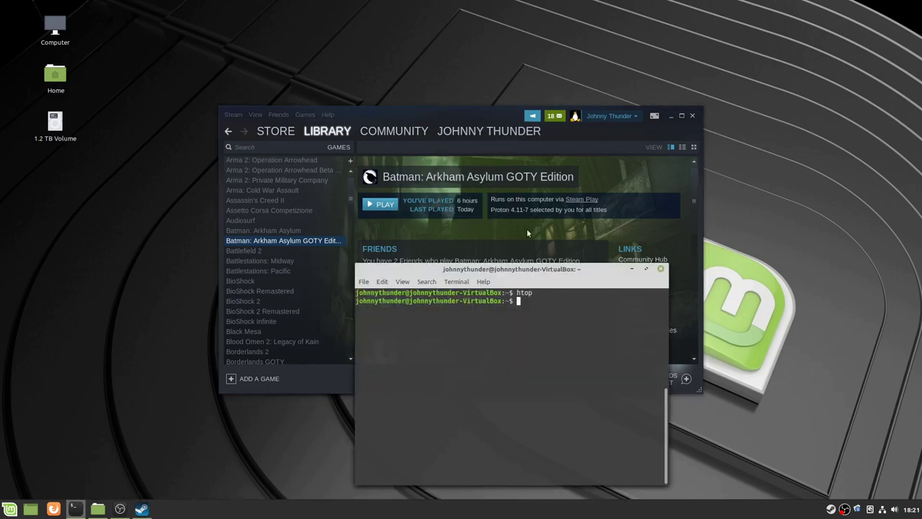
{"action": "left_click", "coordinate": [661, 269]}
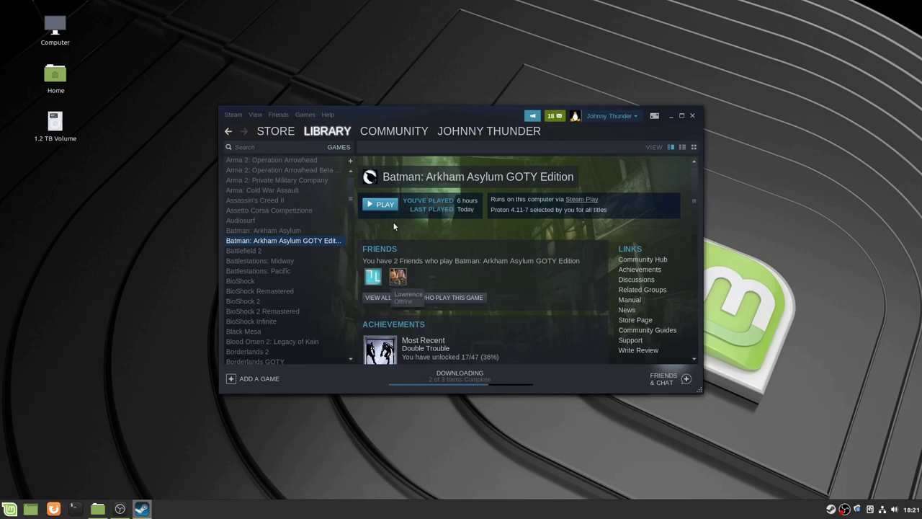
Step: Launch Batman: Arkham Asylum GOTY Edition from the Steam library and accept the Steam Play notice
{"action": "left_click", "coordinate": [378, 204]}
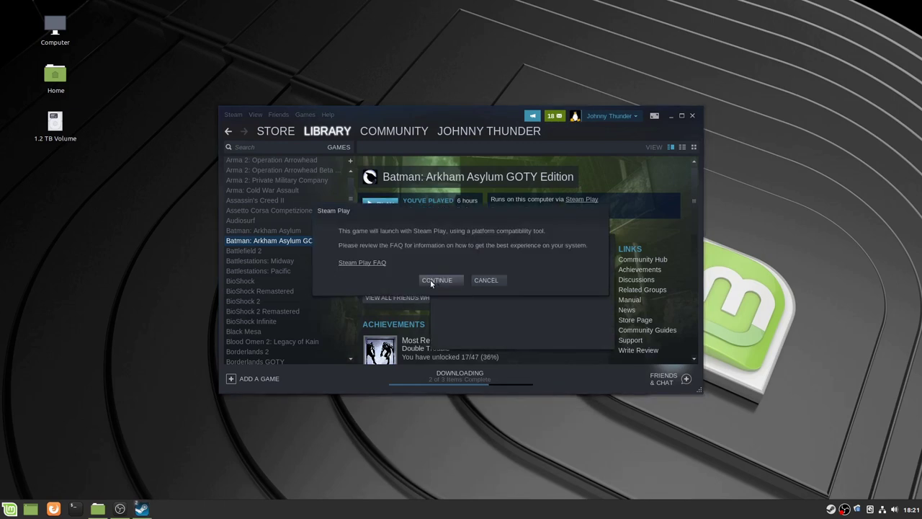
{"action": "left_click", "coordinate": [434, 281]}
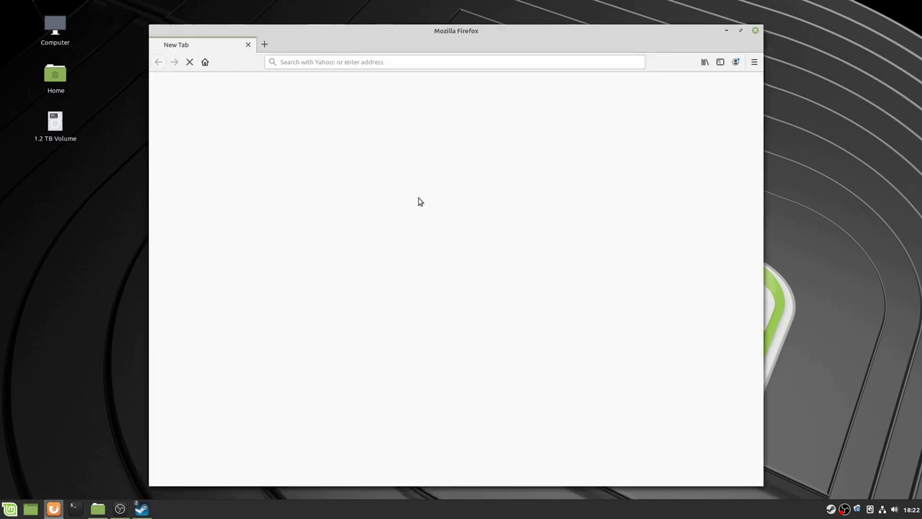
{"action": "left_click", "coordinate": [263, 45]}
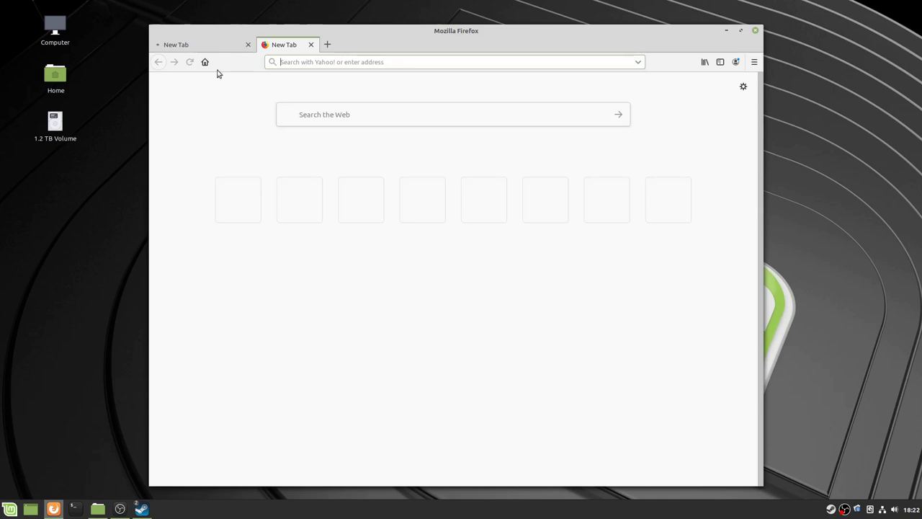
{"action": "mouse_move", "coordinate": [142, 509]}
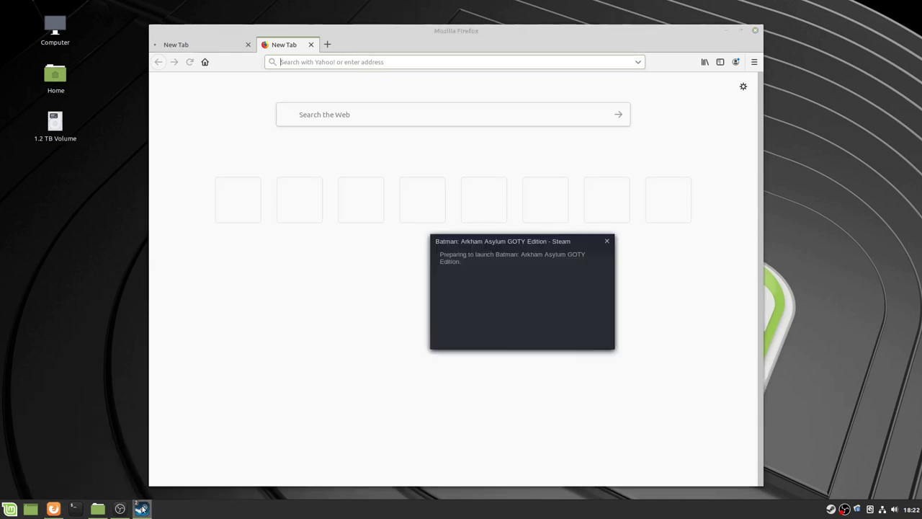
{"action": "left_click", "coordinate": [311, 44]}
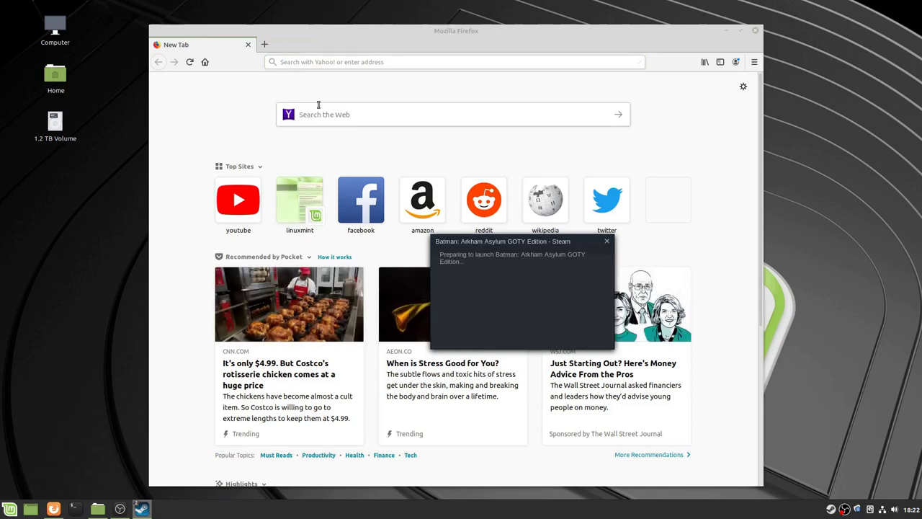
Step: Search the web for "protondb" in Firefox, open the ProtonDB site and close the search results tab
{"action": "left_click", "coordinate": [328, 111]}
{"action": "type", "text": "protondb"}
{"action": "key", "text": "Return"}
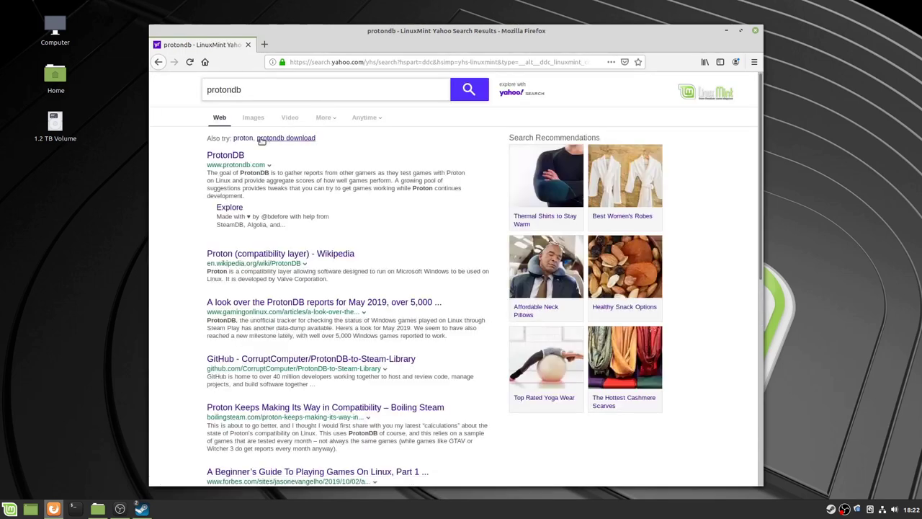
{"action": "left_click", "coordinate": [234, 155]}
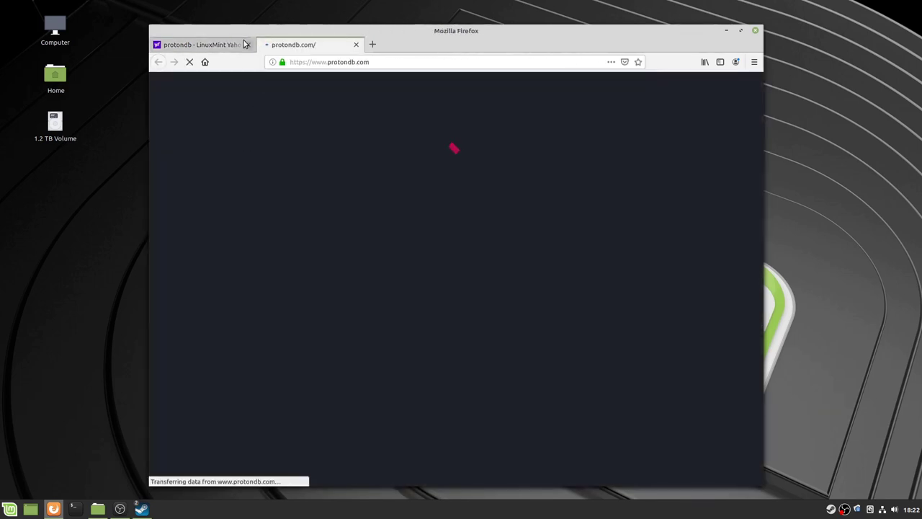
{"action": "left_click", "coordinate": [248, 44]}
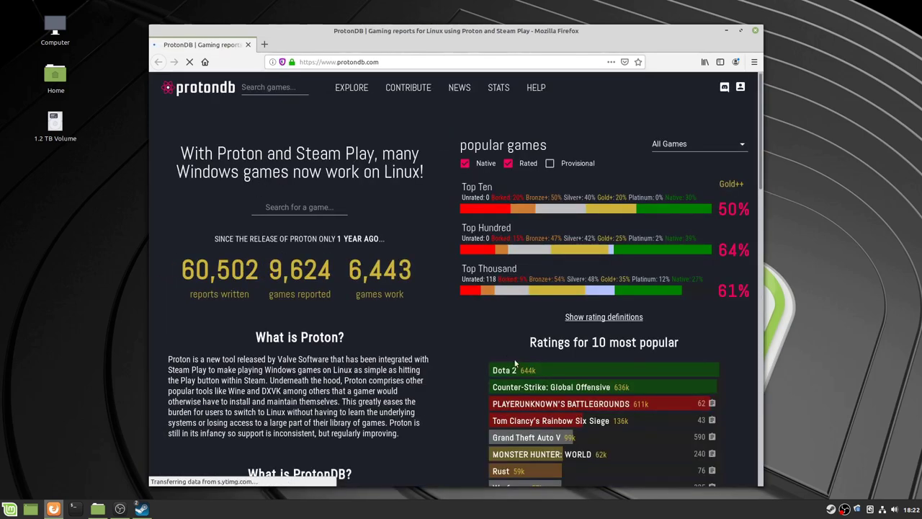
Step: Search ProtonDB for "batman" and open the page for Batman: Arkham Asylum Game of the Year Edition
{"action": "scroll", "coordinate": [468, 312], "scroll_direction": "down", "scroll_amount": 3}
{"action": "scroll", "coordinate": [467, 311], "scroll_direction": "up", "scroll_amount": 3}
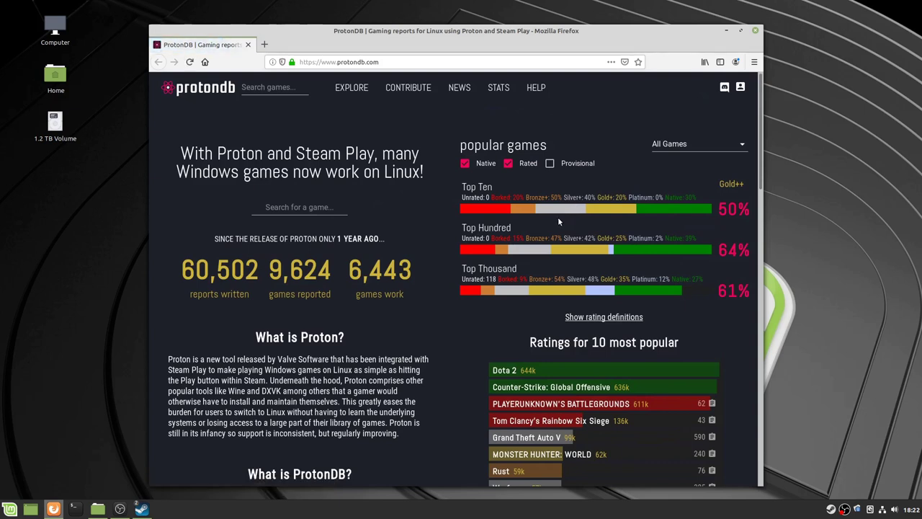
{"action": "left_click", "coordinate": [269, 85]}
{"action": "type", "text": "batmna"}
{"action": "key", "text": "Return"}
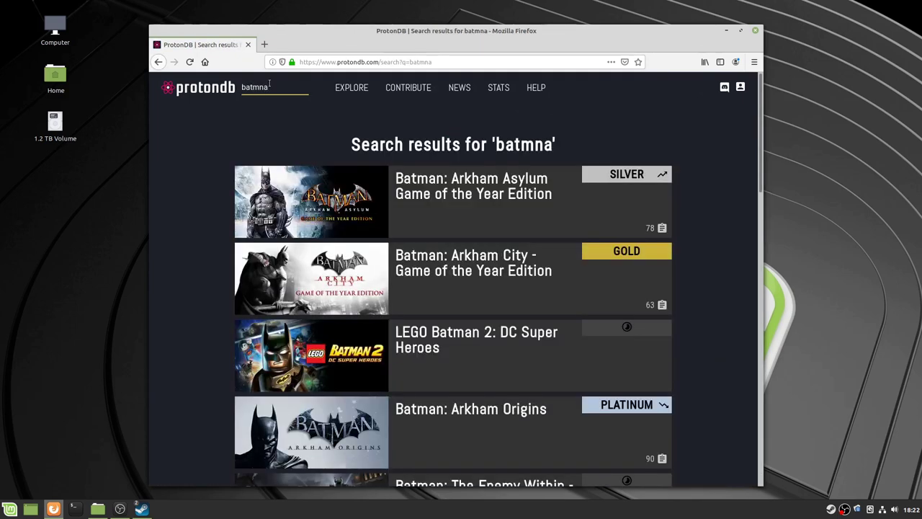
{"action": "key", "text": "BackSpace"}
{"action": "key", "text": "BackSpace"}
{"action": "type", "text": "an"}
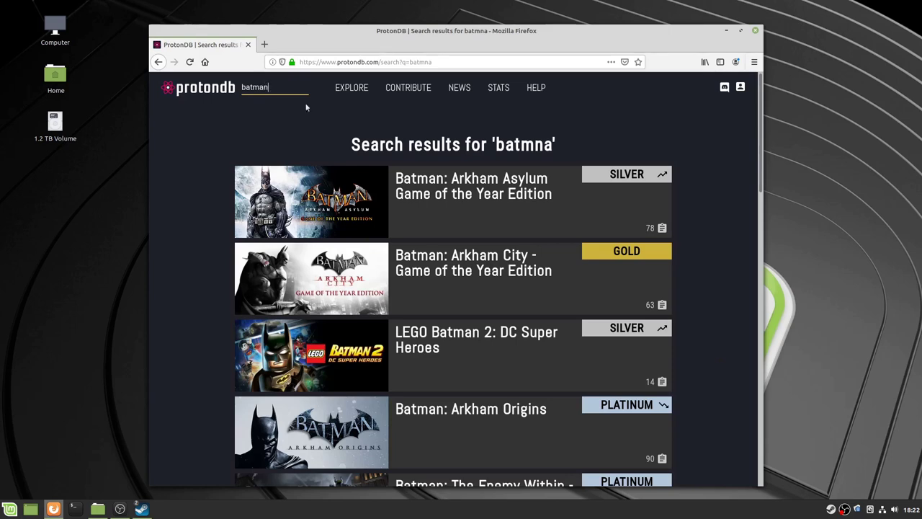
{"action": "left_click", "coordinate": [463, 190]}
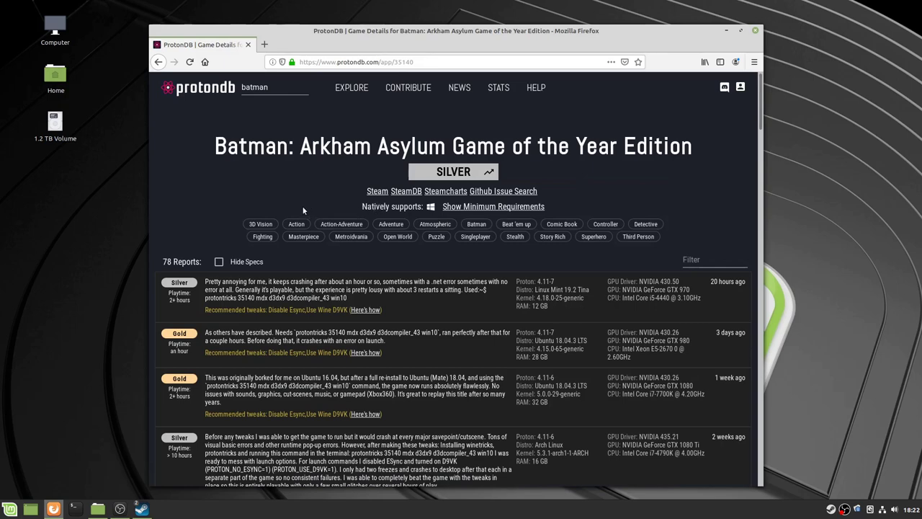
Step: Examine the player reports for the Batman game and highlight the protontricks arguments in the first report
{"action": "scroll", "coordinate": [421, 178], "scroll_direction": "down", "scroll_amount": 1}
{"action": "scroll", "coordinate": [422, 179], "scroll_direction": "up", "scroll_amount": 1}
{"action": "scroll", "coordinate": [248, 289], "scroll_direction": "down", "scroll_amount": 5}
{"action": "scroll", "coordinate": [248, 289], "scroll_direction": "up", "scroll_amount": 3}
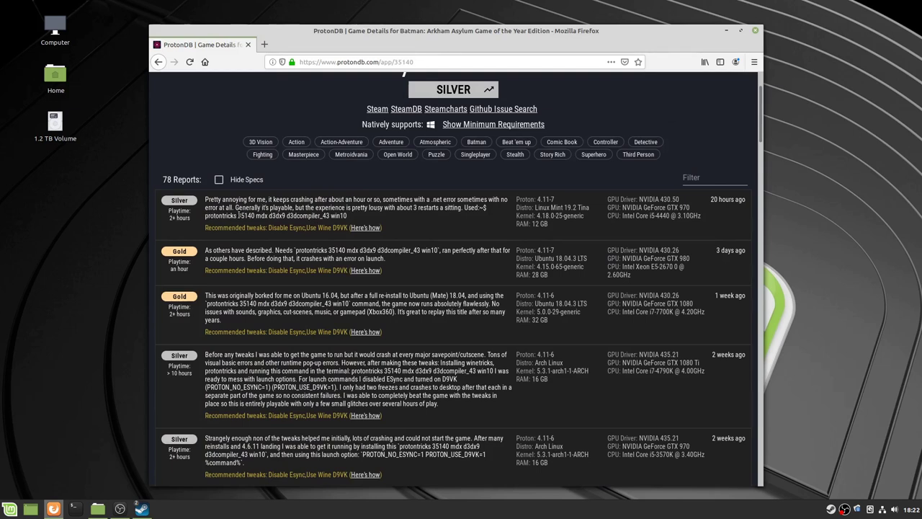
{"action": "left_click_drag", "start_coordinate": [238, 215], "coordinate": [322, 216]}
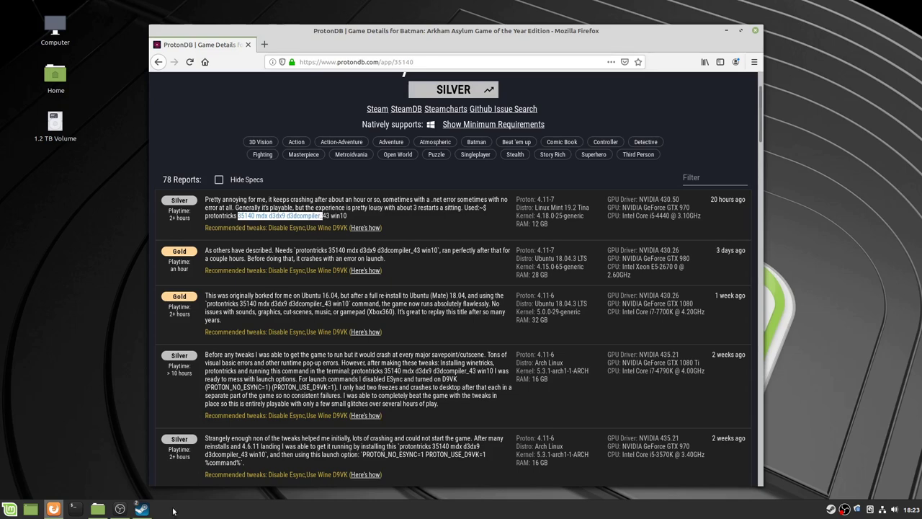
Step: Check the Batman launch progress window from Steam over the ProtonDB page and minimize the browser
{"action": "left_click", "coordinate": [143, 510]}
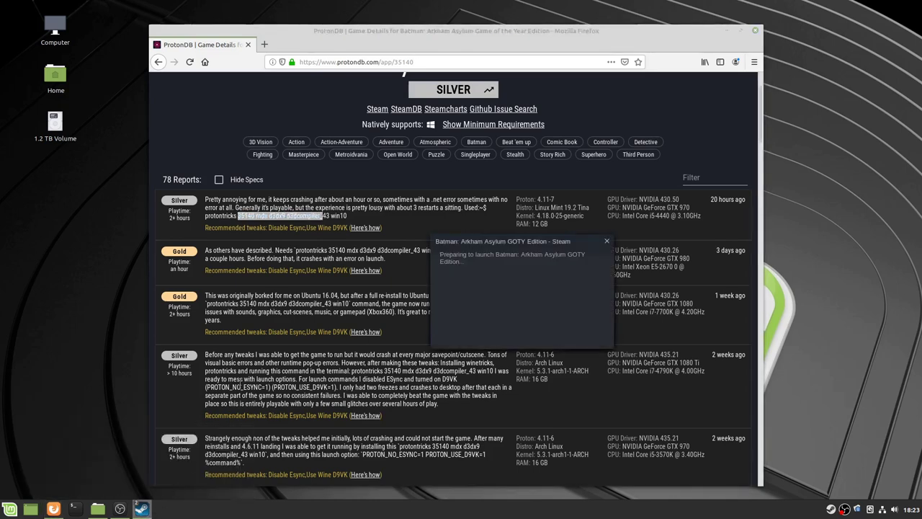
{"action": "left_click", "coordinate": [366, 213]}
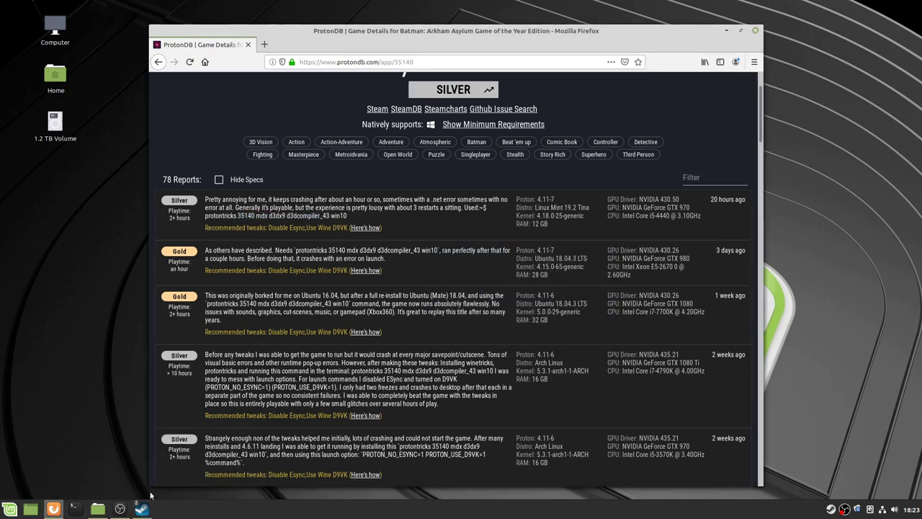
{"action": "mouse_move", "coordinate": [143, 508]}
{"action": "left_click", "coordinate": [183, 466]}
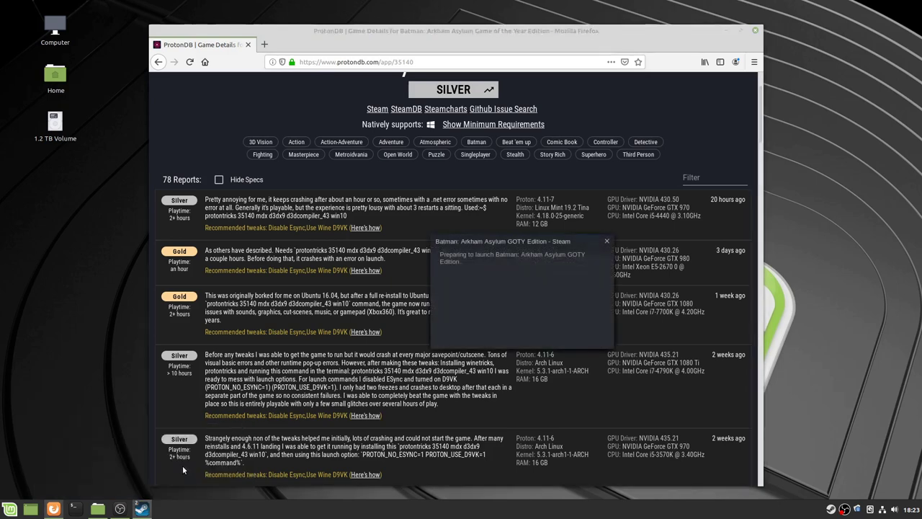
{"action": "mouse_move", "coordinate": [121, 509]}
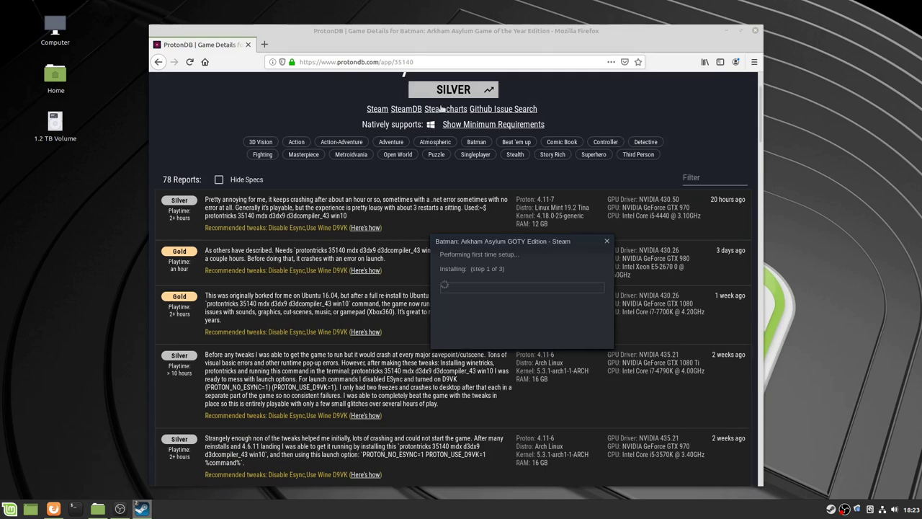
{"action": "left_click", "coordinate": [728, 33]}
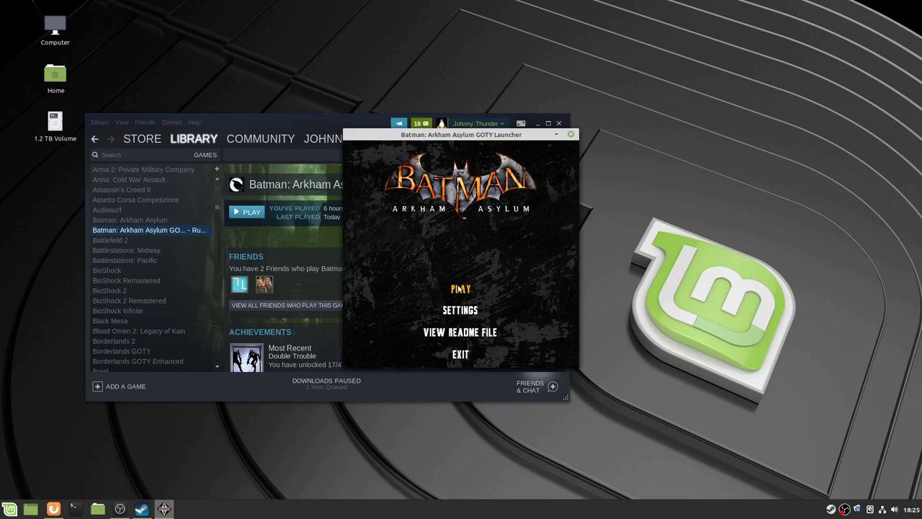
Step: Try to start the game from the Batman: Arkham Asylum GOTY Launcher and dismiss the error message
{"action": "left_click", "coordinate": [460, 288]}
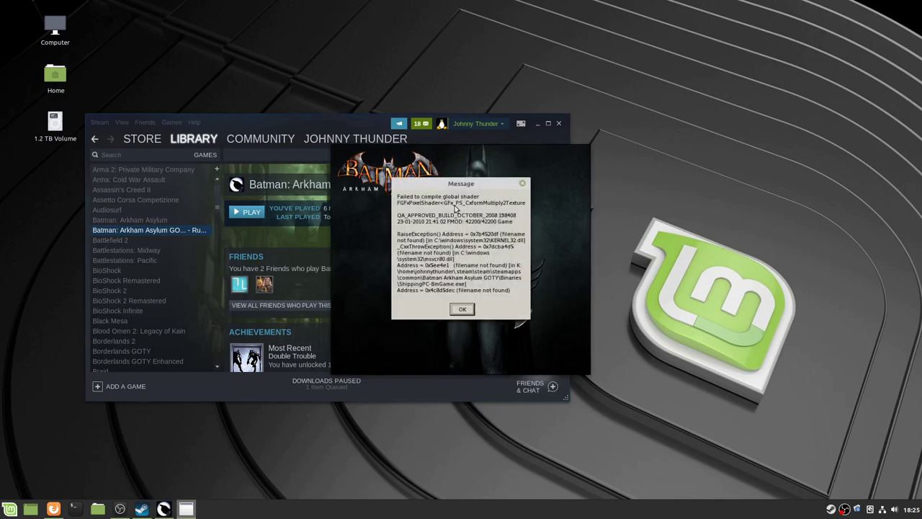
{"action": "left_click", "coordinate": [463, 309]}
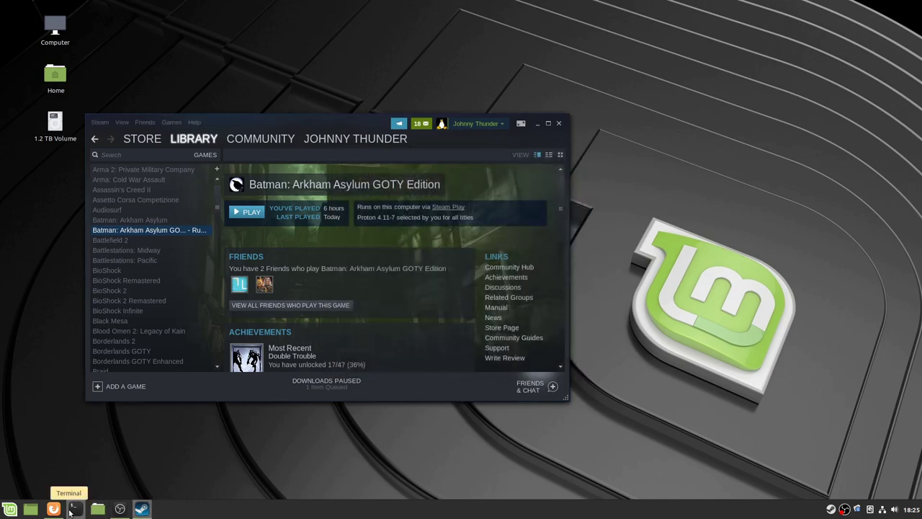
Step: Return to the ProtonDB page in Firefox, widen its window to the screen edge and set the page zoom to 120%
{"action": "left_click", "coordinate": [52, 510]}
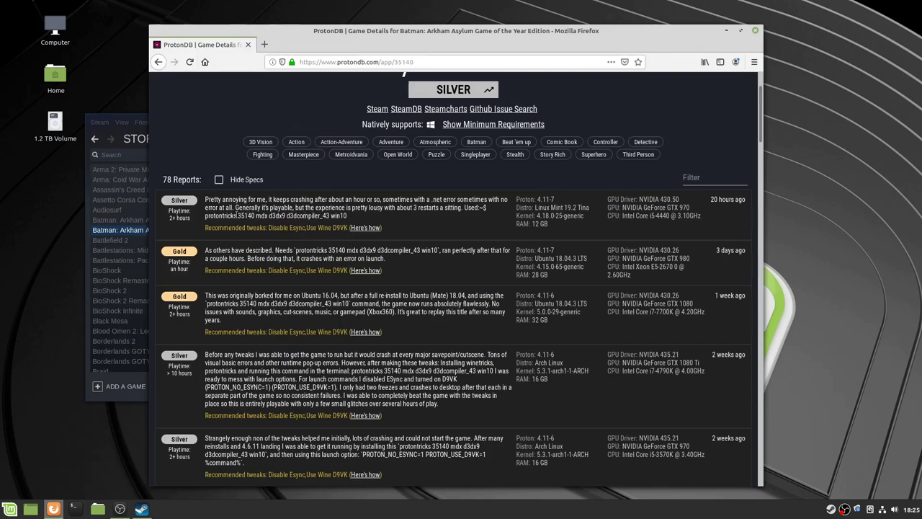
{"action": "left_click_drag", "start_coordinate": [206, 216], "coordinate": [292, 215]}
{"action": "left_click", "coordinate": [291, 225]}
{"action": "key", "text": "ctrl+plus"}
{"action": "key", "text": "ctrl+plus"}
{"action": "key", "text": "ctrl+plus"}
{"action": "key", "text": "ctrl+plus"}
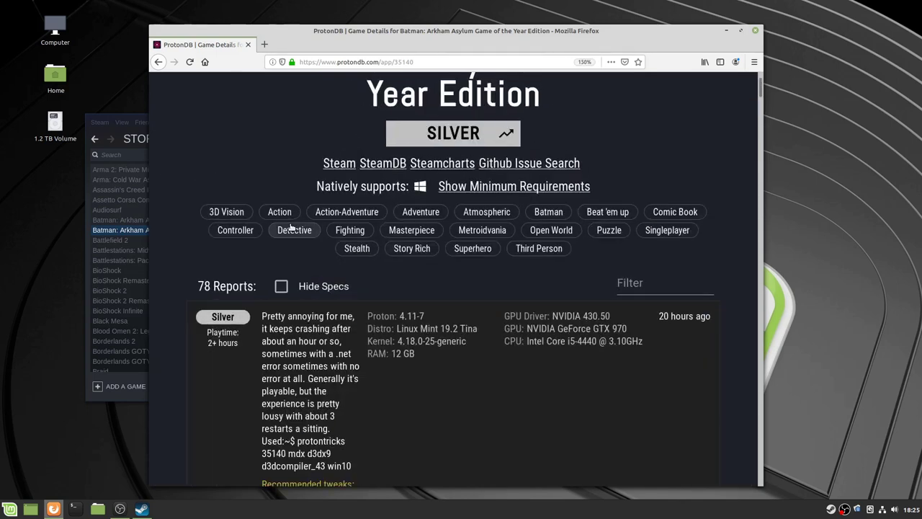
{"action": "key", "text": "ctrl+minus"}
{"action": "key", "text": "ctrl+minus"}
{"action": "key", "text": "ctrl+minus"}
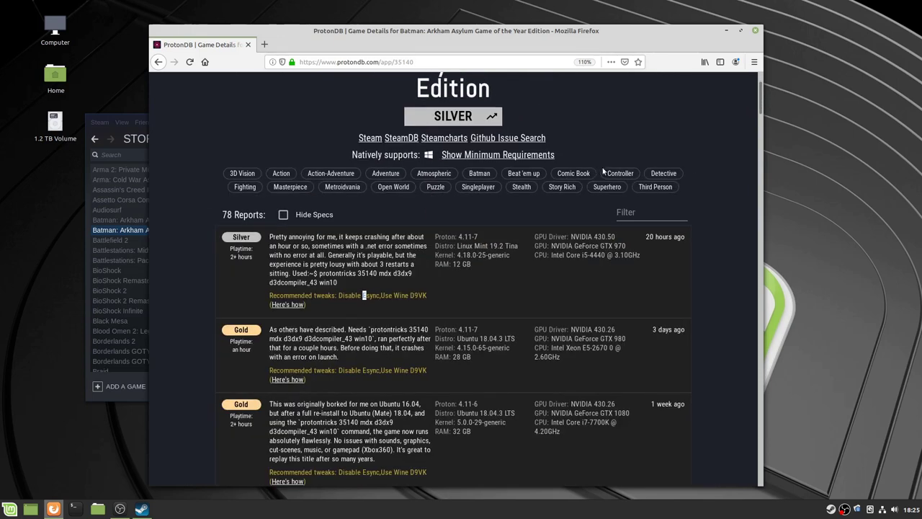
{"action": "left_click_drag", "start_coordinate": [762, 184], "coordinate": [921, 179]}
{"action": "key", "text": "ctrl+plus"}
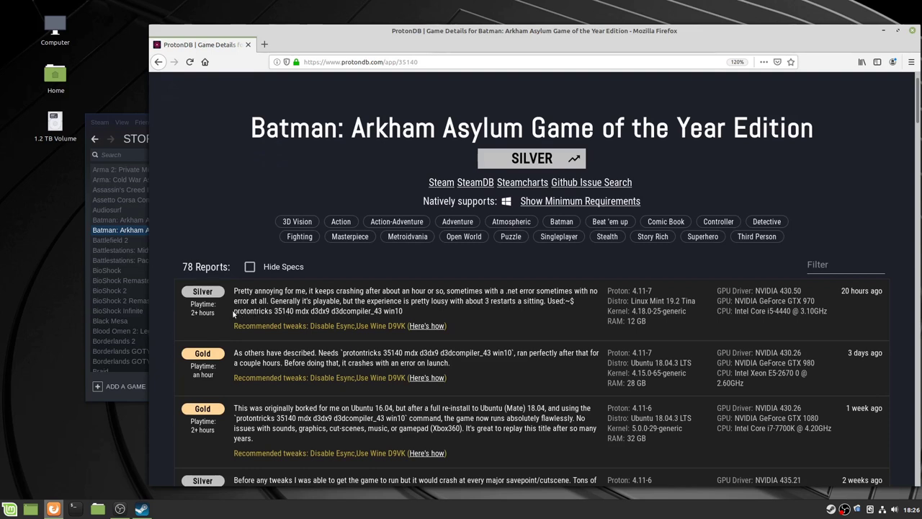
Step: Copy "protontricks 35140 mdx d3dx9 d3dcompiler_43 win10" from the first report and run it in a new terminal
{"action": "left_click_drag", "start_coordinate": [234, 311], "coordinate": [407, 315]}
{"action": "key", "text": "ctrl+c"}
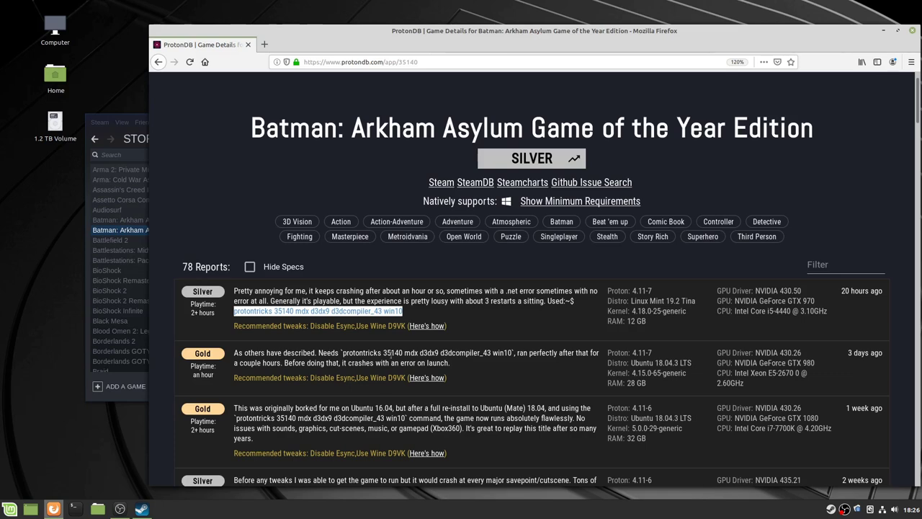
{"action": "left_click", "coordinate": [74, 508]}
{"action": "key", "text": "ctrl+shift+v"}
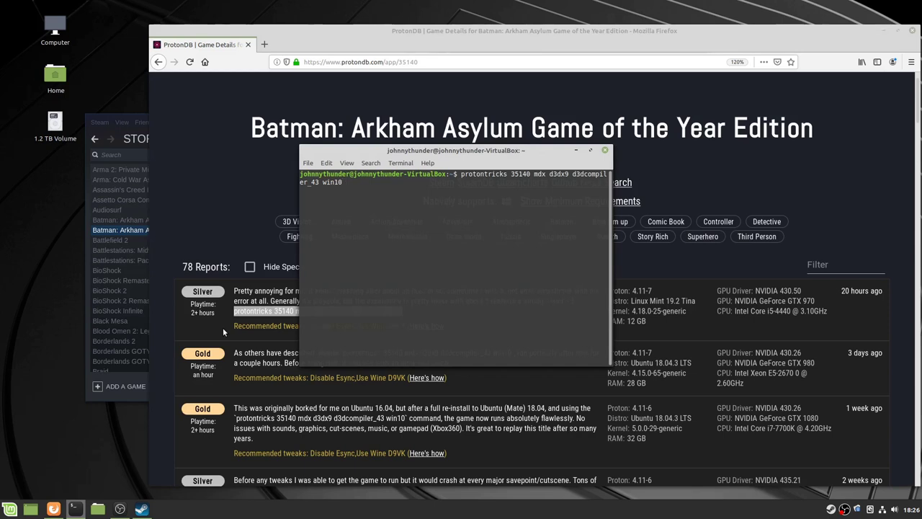
{"action": "key", "text": "Return"}
Step: Switch to Steam and open the local files folder of Batman: Arkham Asylum GOTY Edition from its properties
{"action": "left_click", "coordinate": [137, 512]}
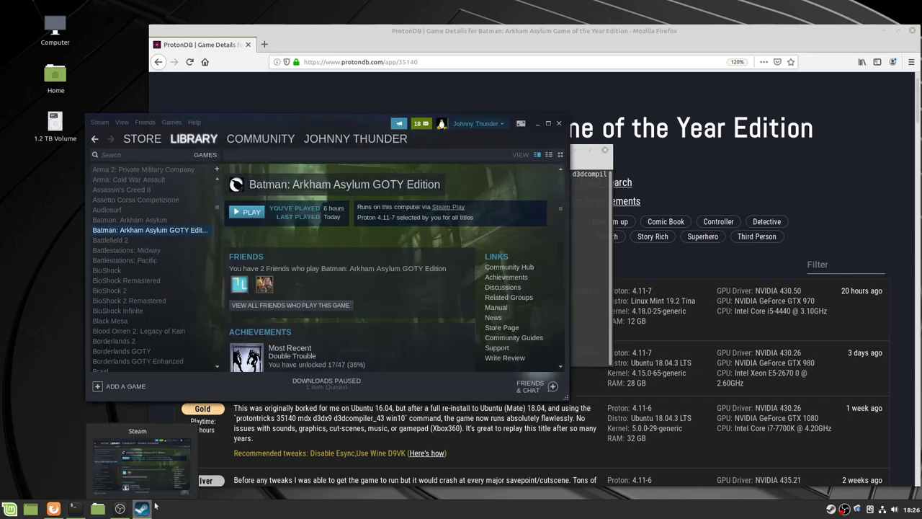
{"action": "right_click", "coordinate": [193, 230]}
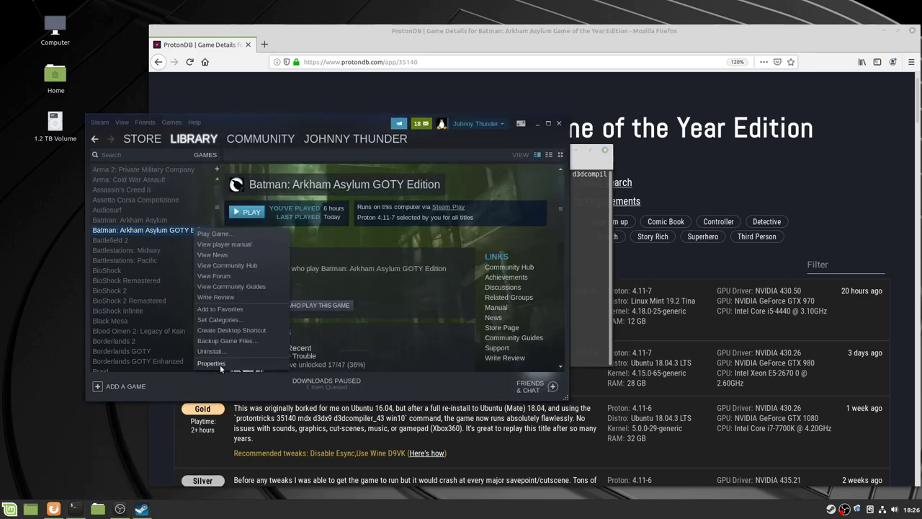
{"action": "left_click", "coordinate": [220, 365]}
{"action": "left_click", "coordinate": [418, 120]}
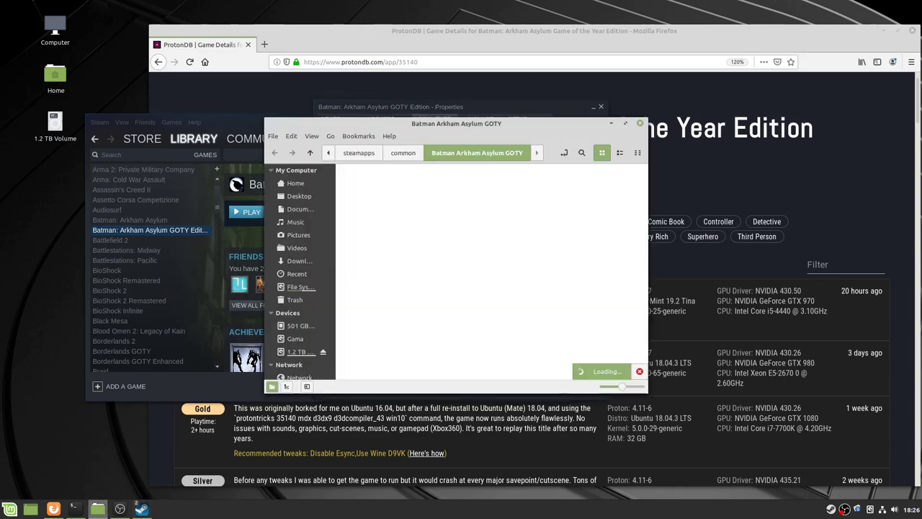
Step: Move the game folder window lower on the desktop and close the Batman: Arkham Asylum GOTY Edition properties
{"action": "left_click_drag", "start_coordinate": [456, 123], "coordinate": [494, 184]}
{"action": "left_click", "coordinate": [507, 143]}
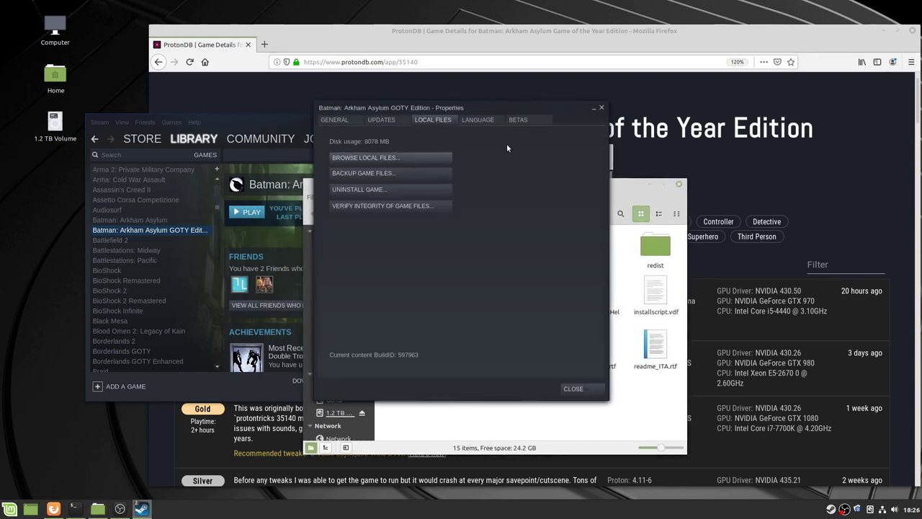
{"action": "left_click", "coordinate": [603, 108]}
Step: Look into the common folder inside steamapps, return to steamapps and open its compatdata folder
{"action": "left_click", "coordinate": [389, 214]}
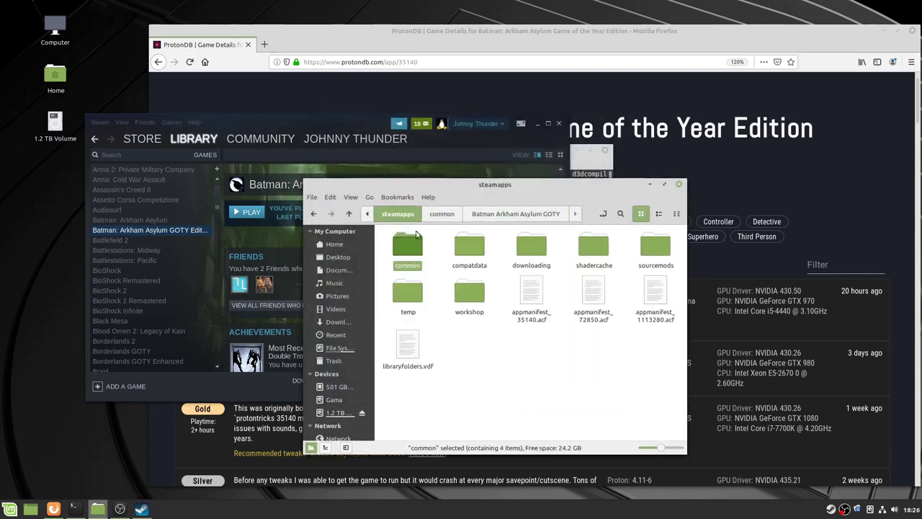
{"action": "left_click", "coordinate": [408, 250], "text": "ctrl"}
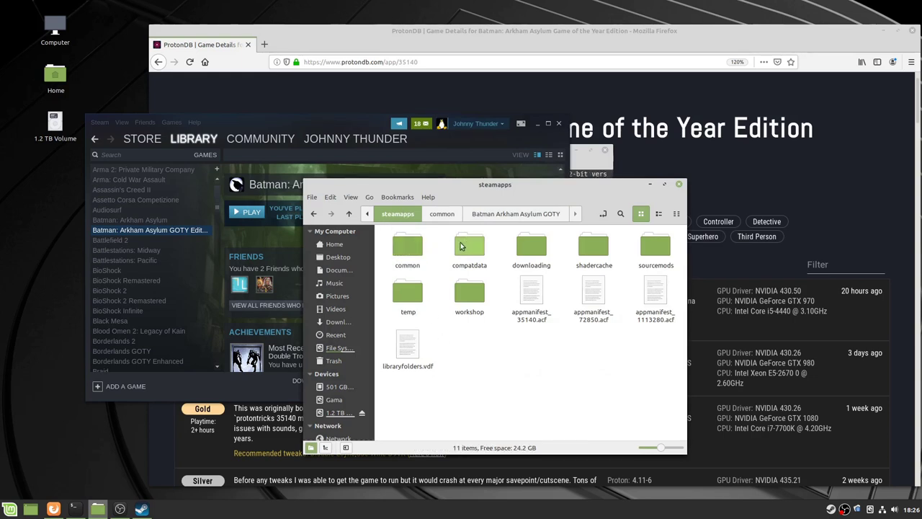
{"action": "double_click", "coordinate": [403, 250]}
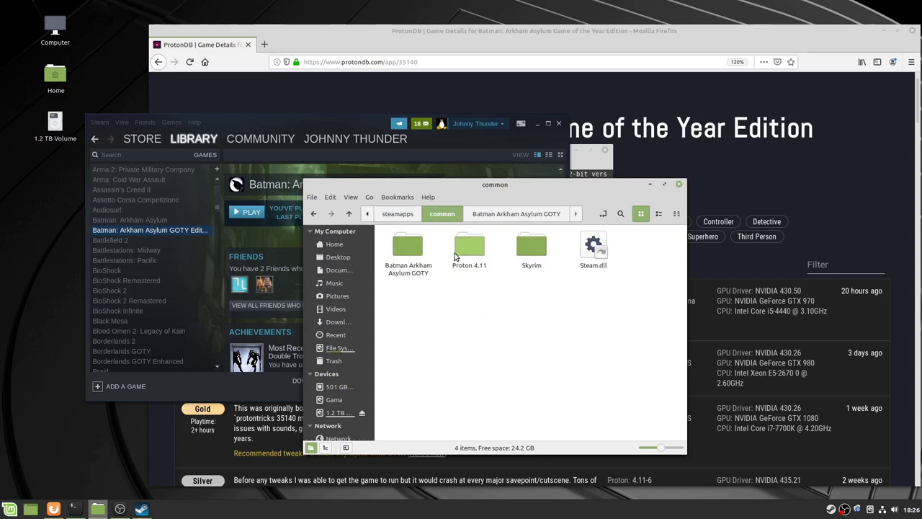
{"action": "left_click", "coordinate": [406, 218]}
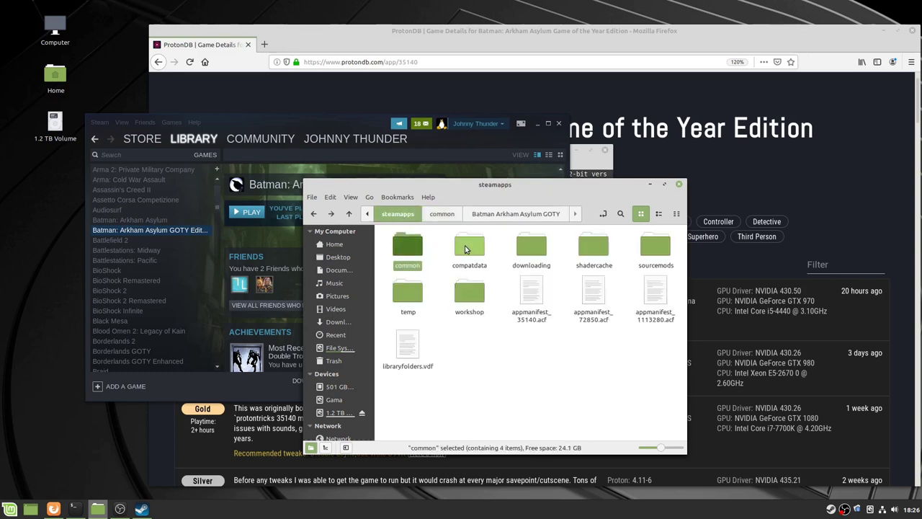
{"action": "double_click", "coordinate": [465, 249]}
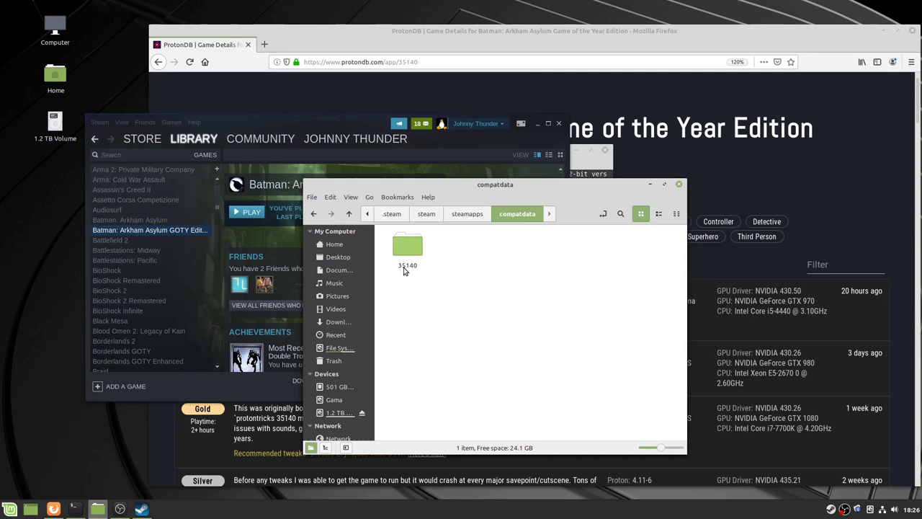
Step: Switch to Steam, open the game's store page and highlight the app ID 35140 in its address
{"action": "left_click", "coordinate": [440, 142]}
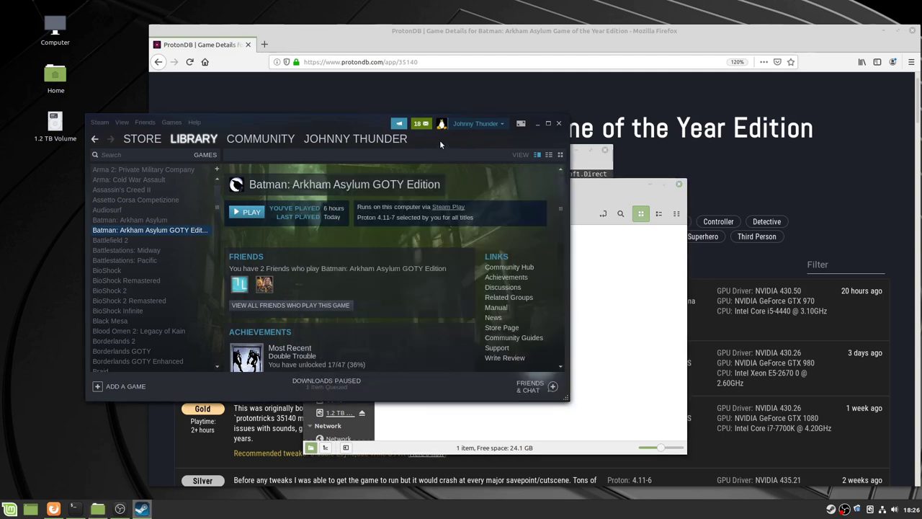
{"action": "left_click", "coordinate": [505, 328]}
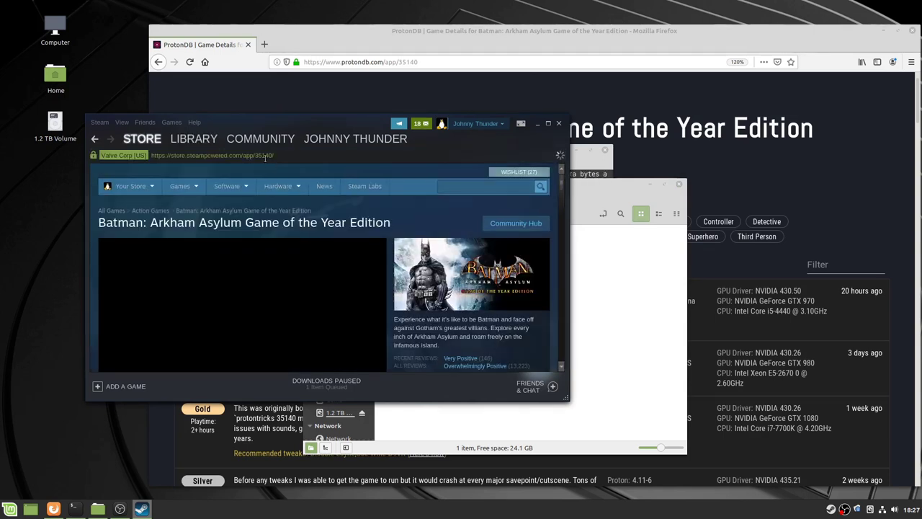
{"action": "left_click_drag", "start_coordinate": [255, 154], "coordinate": [272, 155]}
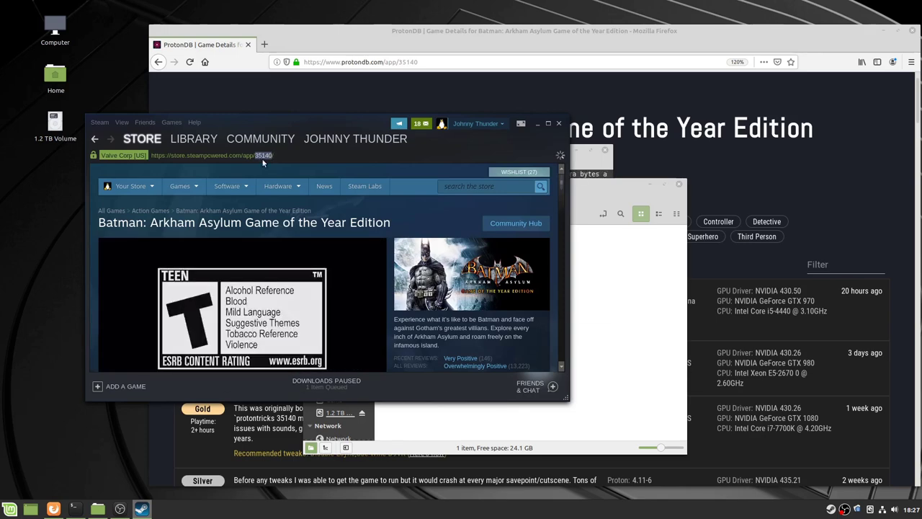
Step: Review the protontricks output in the terminal from the original command to the end, minimizing Steam along the way
{"action": "left_click", "coordinate": [74, 508]}
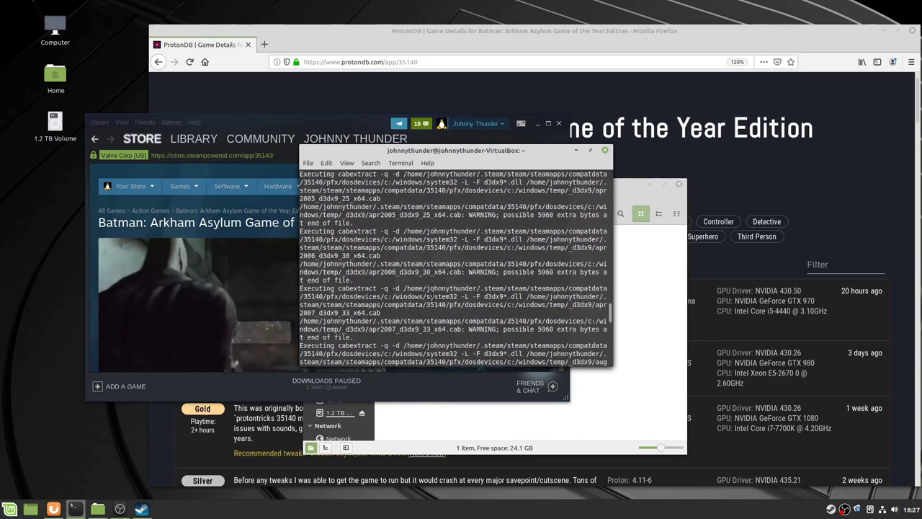
{"action": "scroll", "coordinate": [610, 303], "scroll_direction": "up", "scroll_amount": 4}
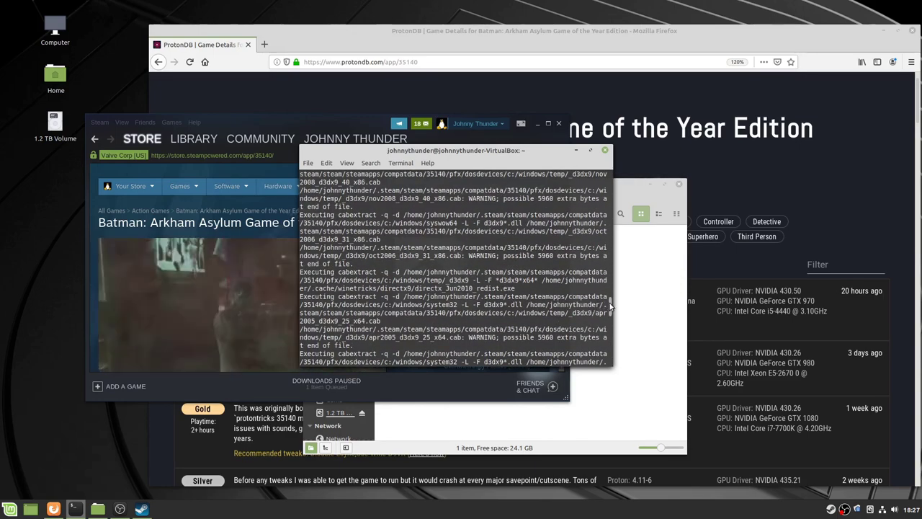
{"action": "left_click_drag", "start_coordinate": [609, 303], "coordinate": [604, 178]}
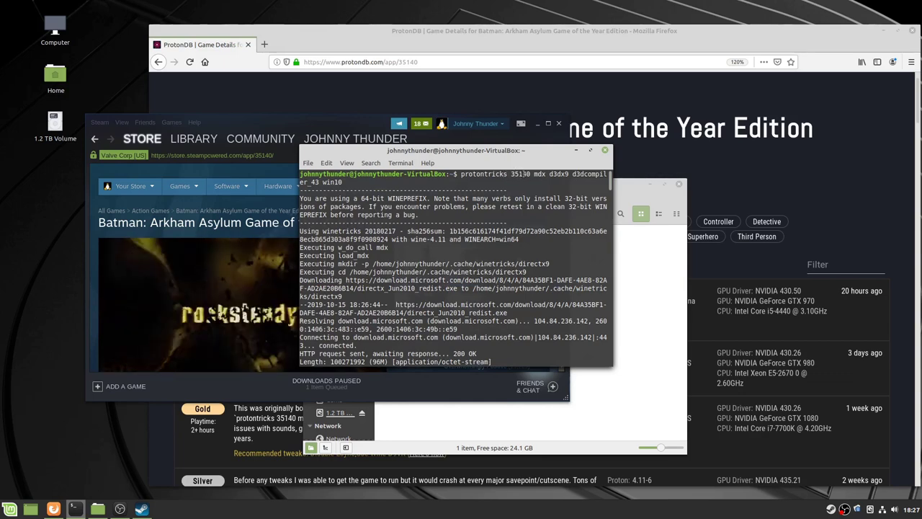
{"action": "left_click", "coordinate": [242, 119]}
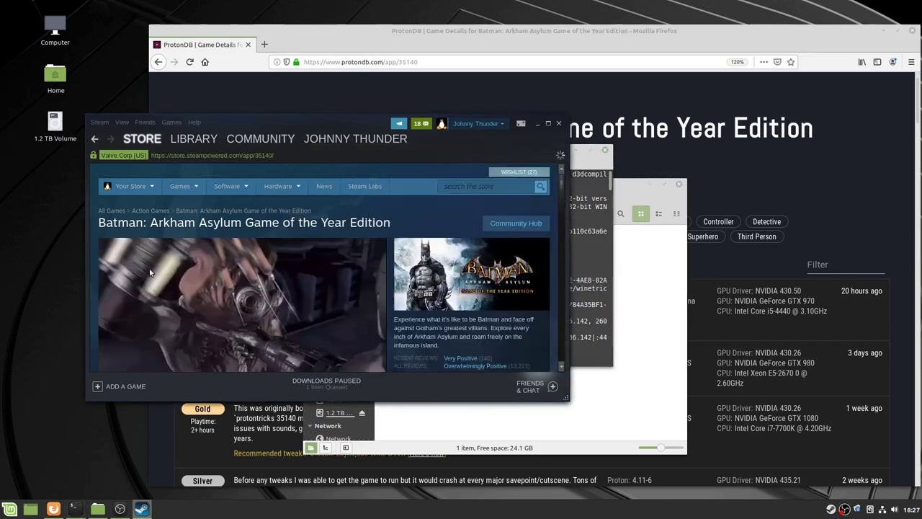
{"action": "left_click", "coordinate": [538, 123]}
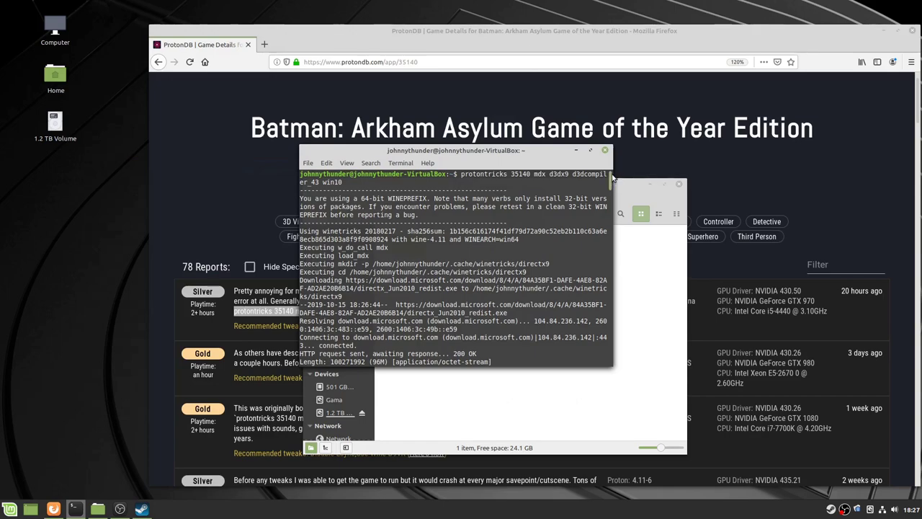
{"action": "left_click_drag", "start_coordinate": [612, 177], "coordinate": [618, 371]}
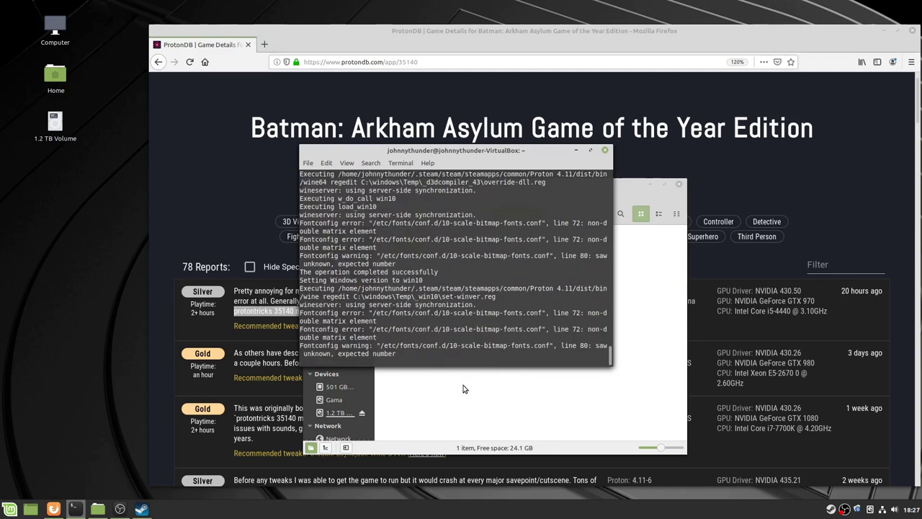
{"action": "right_click", "coordinate": [75, 508]}
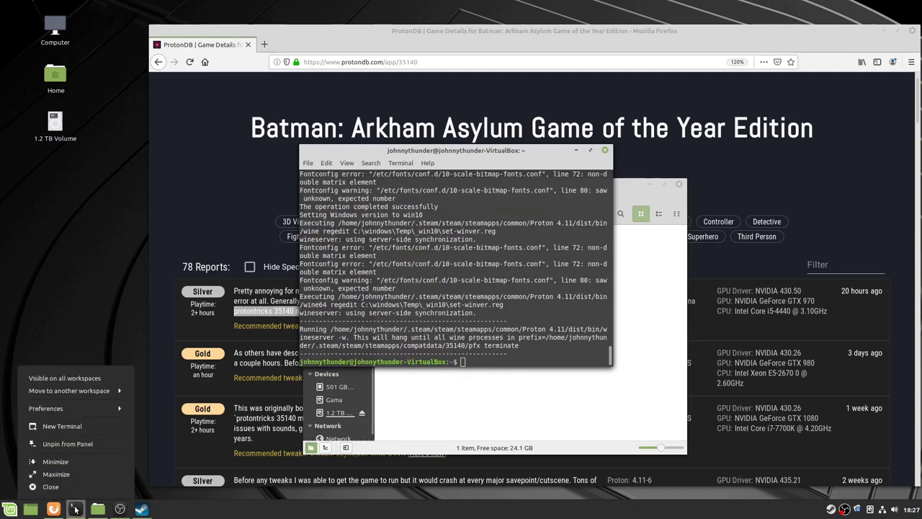
{"action": "left_click", "coordinate": [65, 426]}
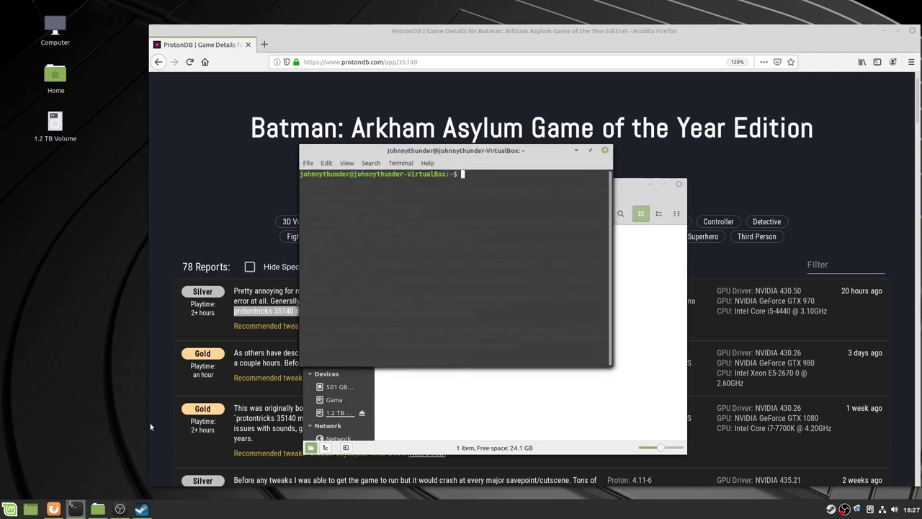
{"action": "left_click", "coordinate": [604, 150]}
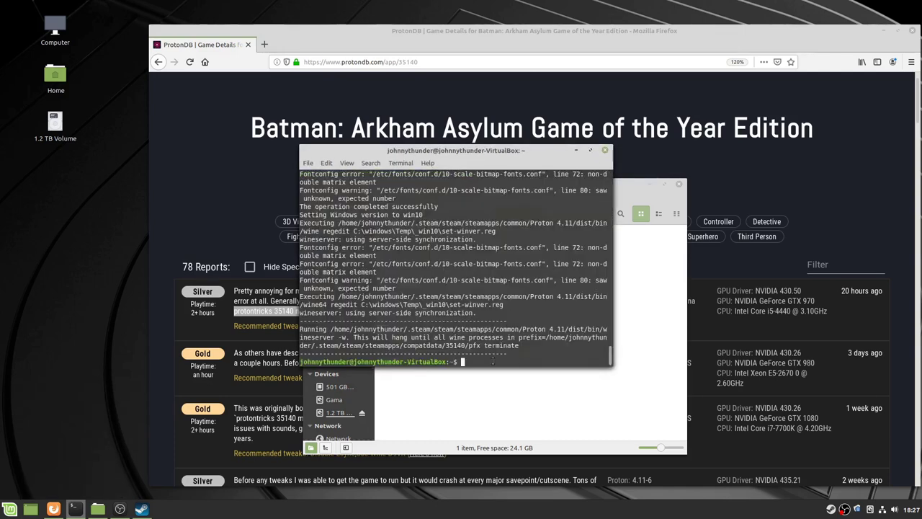
Step: Write winetricks at the terminal prompt and insert "wineprefx=" in front of it without running the command
{"action": "type", "text": "winetrick"}
{"action": "key", "text": "Left"}
{"action": "key", "text": "Left"}
{"action": "key", "text": "Left"}
{"action": "key", "text": "Left"}
{"action": "key", "text": "Left"}
{"action": "key", "text": "Left"}
{"action": "key", "text": "Left"}
{"action": "key", "text": "Left"}
{"action": "type", "text": "wineprefx"}
{"action": "key", "text": "BackSpace"}
{"action": "type", "text": "="}
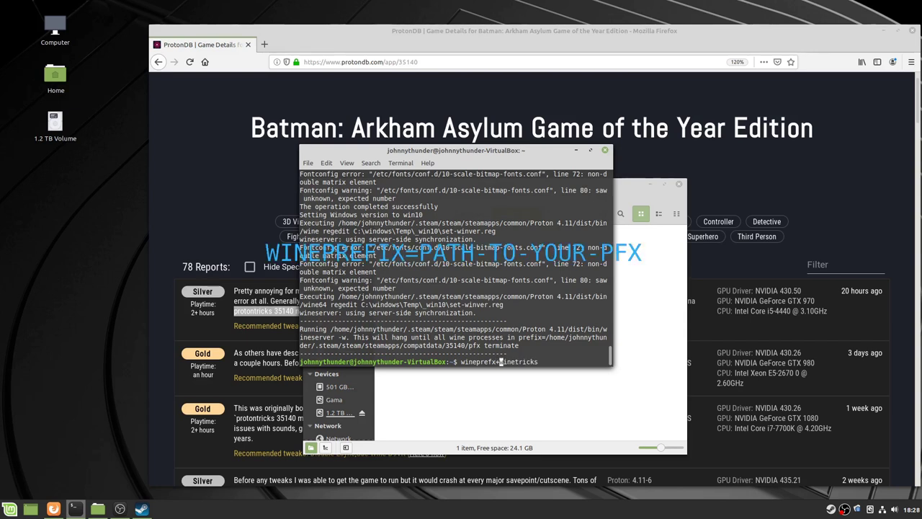
Step: Browse in the file manager from the 35140 folder through pfx, drive_c and users into steamuser
{"action": "left_click", "coordinate": [655, 408]}
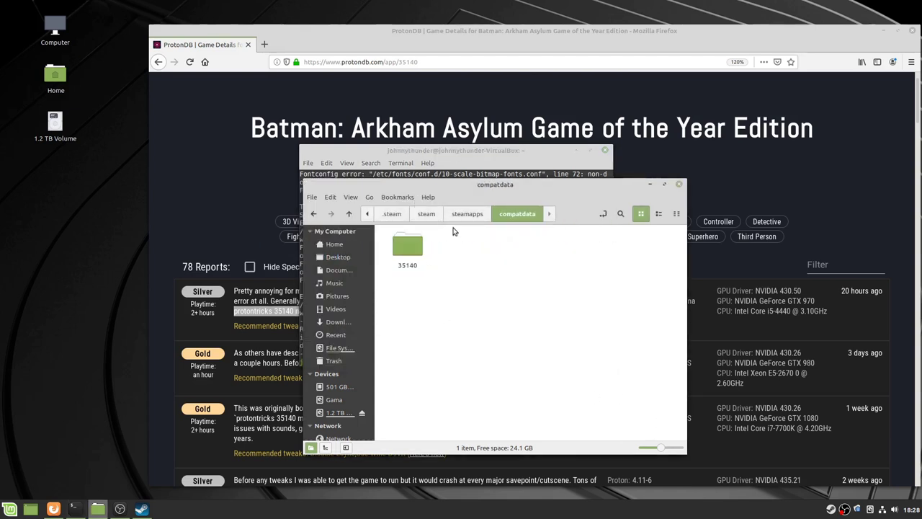
{"action": "double_click", "coordinate": [419, 246]}
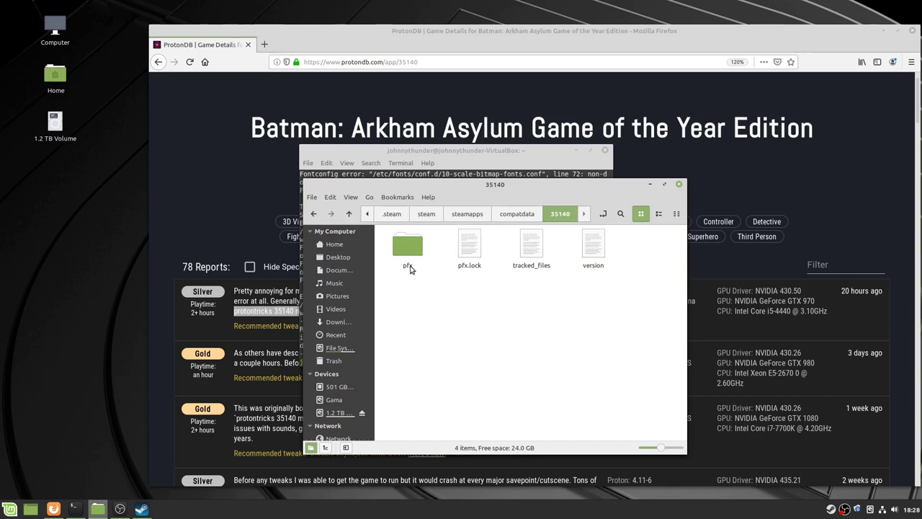
{"action": "double_click", "coordinate": [408, 250]}
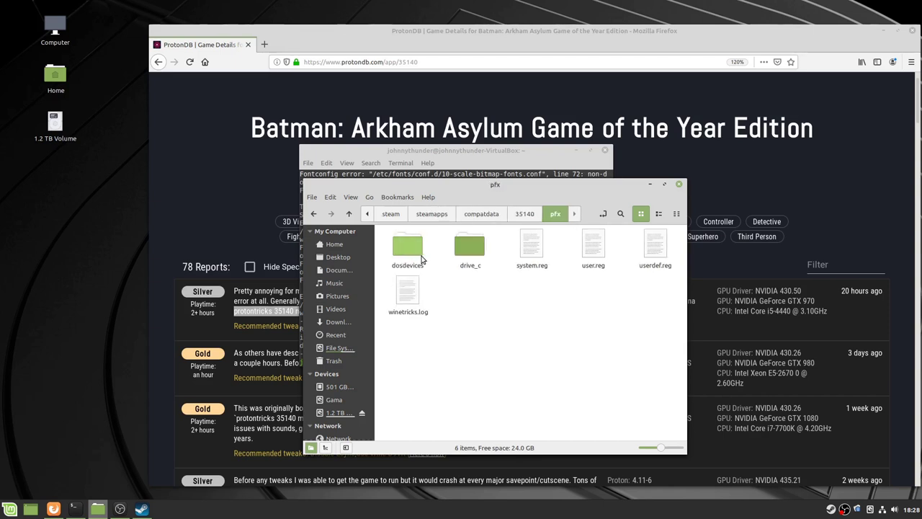
{"action": "double_click", "coordinate": [472, 259]}
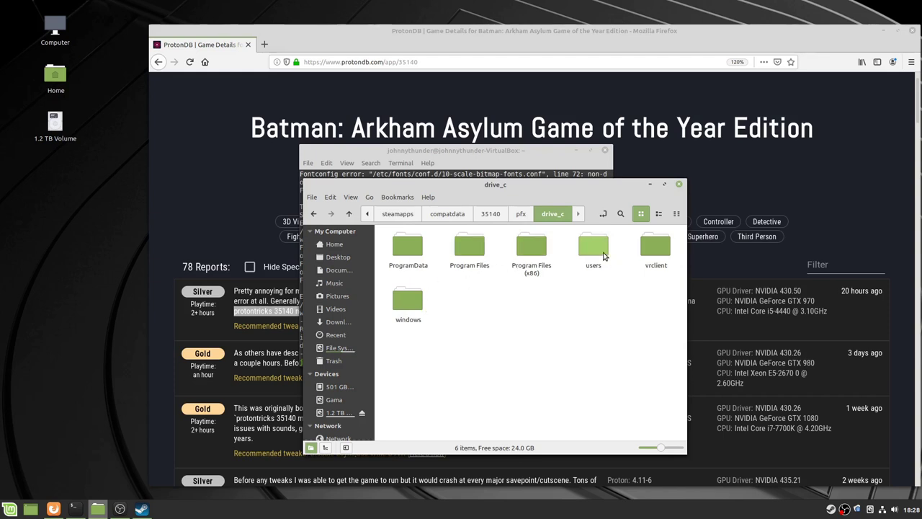
{"action": "double_click", "coordinate": [604, 256]}
{"action": "double_click", "coordinate": [481, 258]}
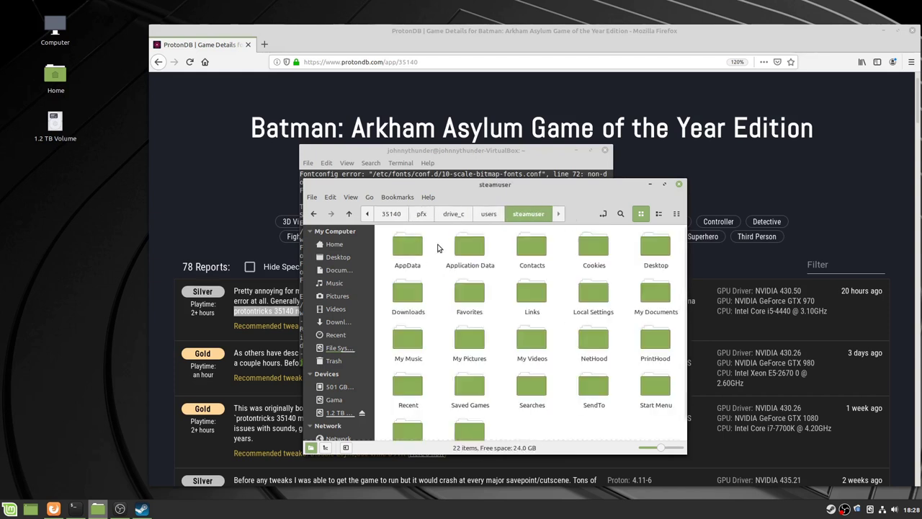
Step: Go back up the folder path from steamuser to 35140 and reveal its parent folder in the path
{"action": "left_click", "coordinate": [482, 216]}
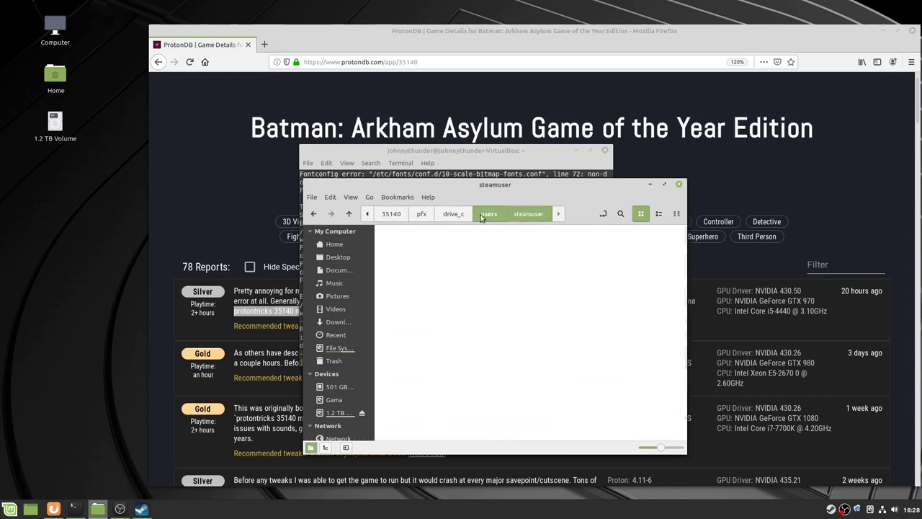
{"action": "left_click", "coordinate": [459, 217]}
{"action": "left_click", "coordinate": [423, 215]}
{"action": "left_click", "coordinate": [391, 217]}
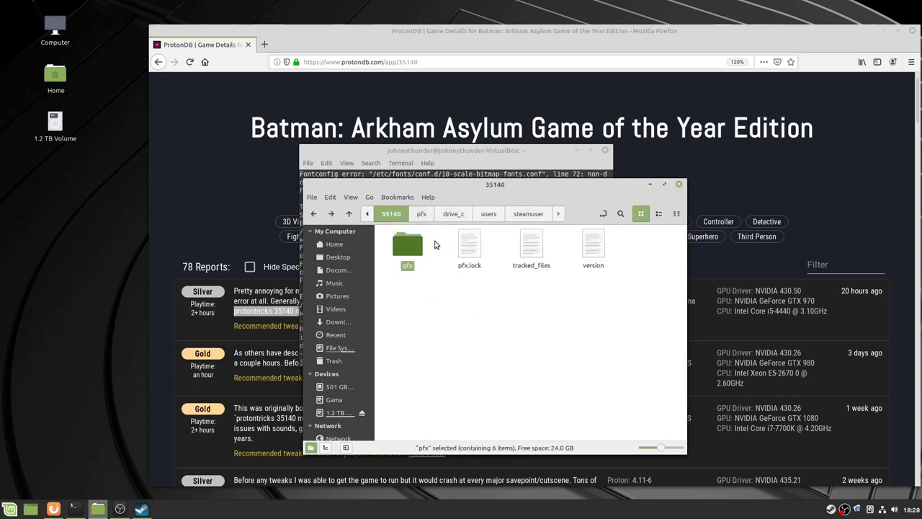
{"action": "left_click", "coordinate": [367, 213]}
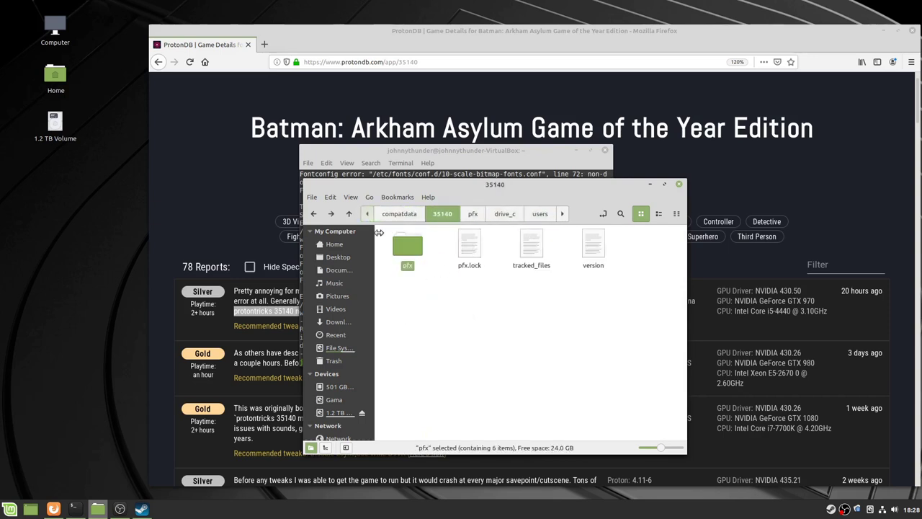
Step: Return Steam to its library and bring the ProtonDB page in Firefox to the front
{"action": "left_click", "coordinate": [142, 509]}
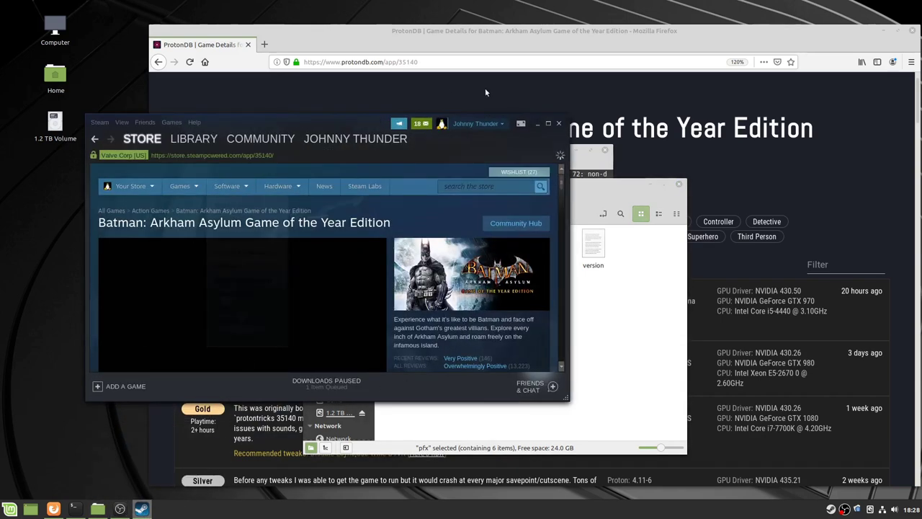
{"action": "left_click", "coordinate": [193, 138]}
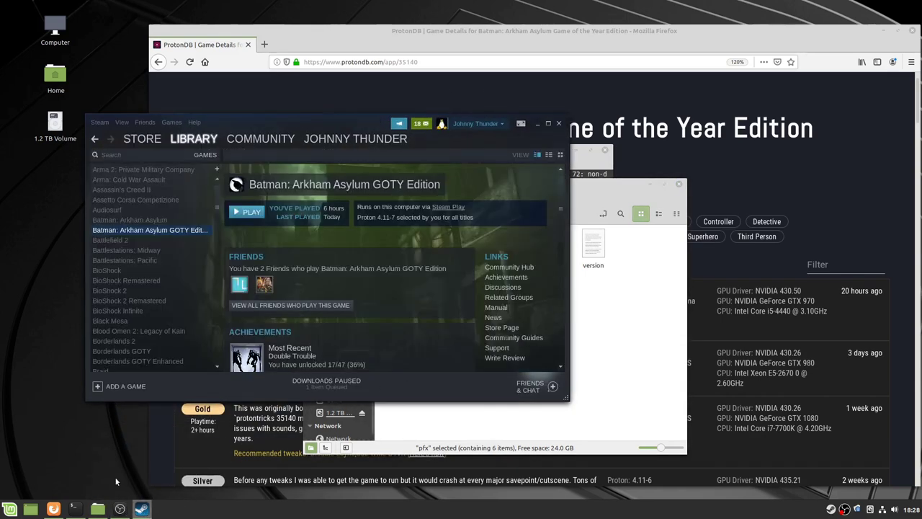
{"action": "left_click", "coordinate": [153, 425]}
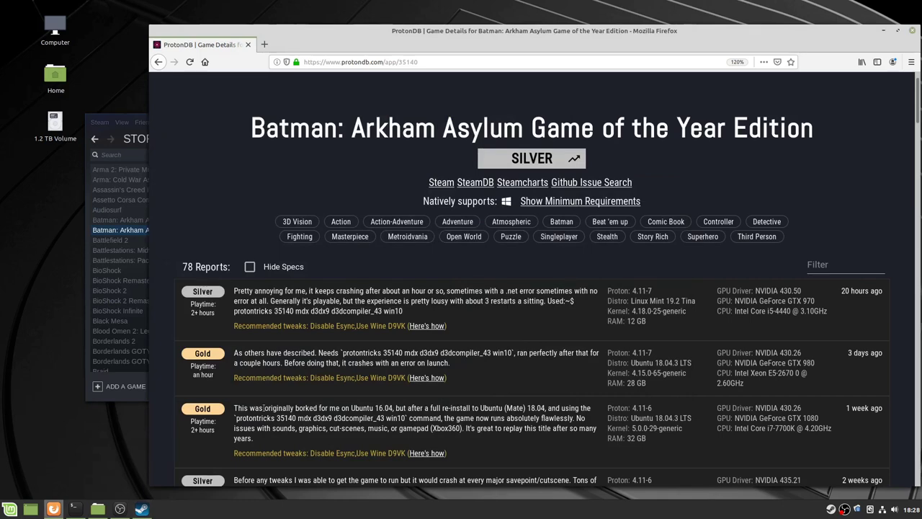
Step: Open the tweak instructions linked in the first report and highlight PROTON_NO_ESYNC in Proton's runtime options table
{"action": "left_click", "coordinate": [426, 326]}
{"action": "scroll", "coordinate": [432, 339], "scroll_direction": "down", "scroll_amount": 6}
{"action": "scroll", "coordinate": [475, 342], "scroll_direction": "down", "scroll_amount": 1}
{"action": "left_click_drag", "start_coordinate": [451, 298], "coordinate": [393, 300]}
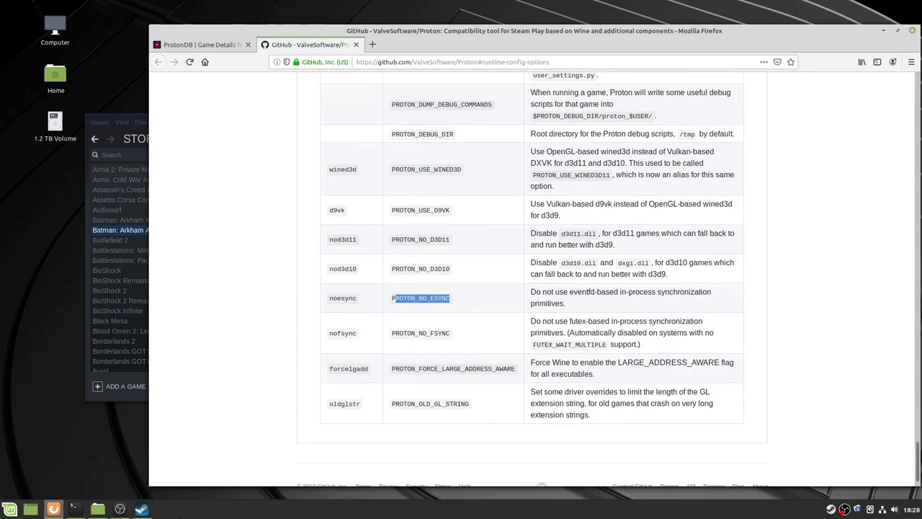
Step: Open the launch options of Batman: Arkham Asylum GOTY Edition in Steam and enter PROTON_NO_ESYNC=1
{"action": "left_click", "coordinate": [142, 509]}
{"action": "right_click", "coordinate": [199, 231]}
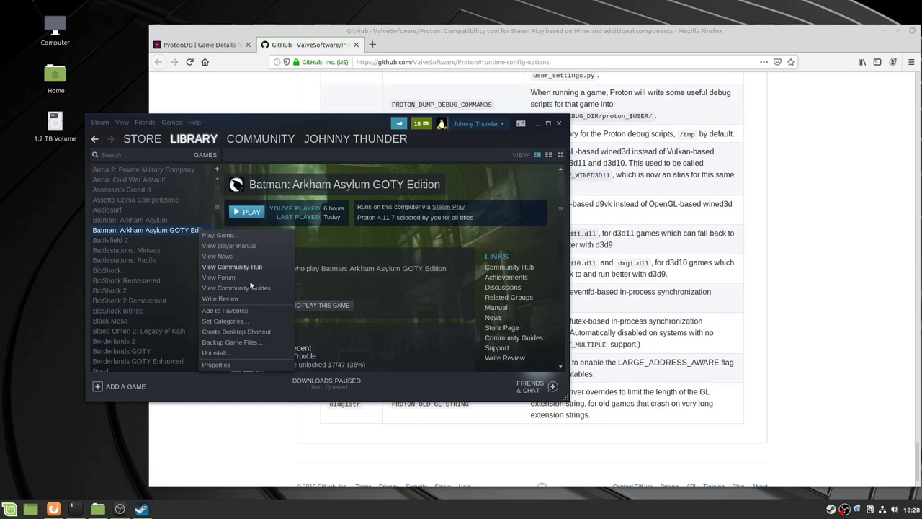
{"action": "left_click", "coordinate": [231, 363]}
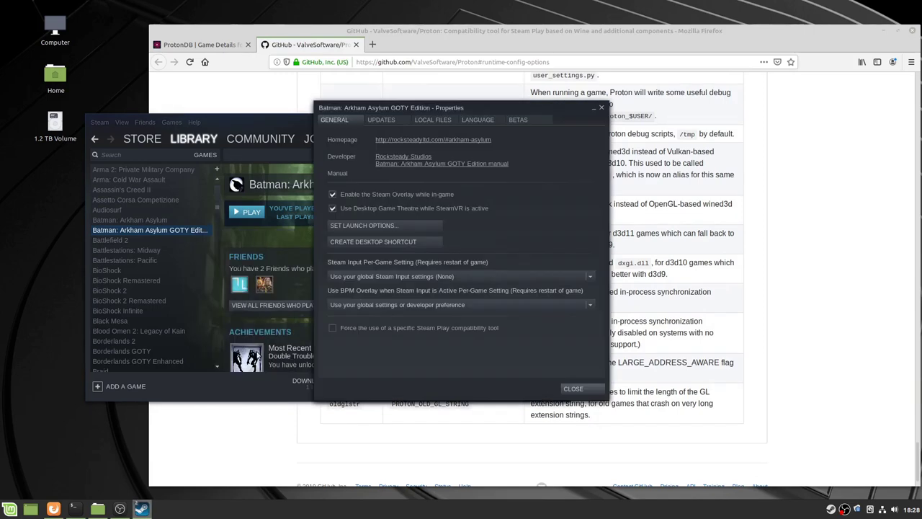
{"action": "left_click", "coordinate": [431, 120]}
{"action": "left_click", "coordinate": [381, 119]}
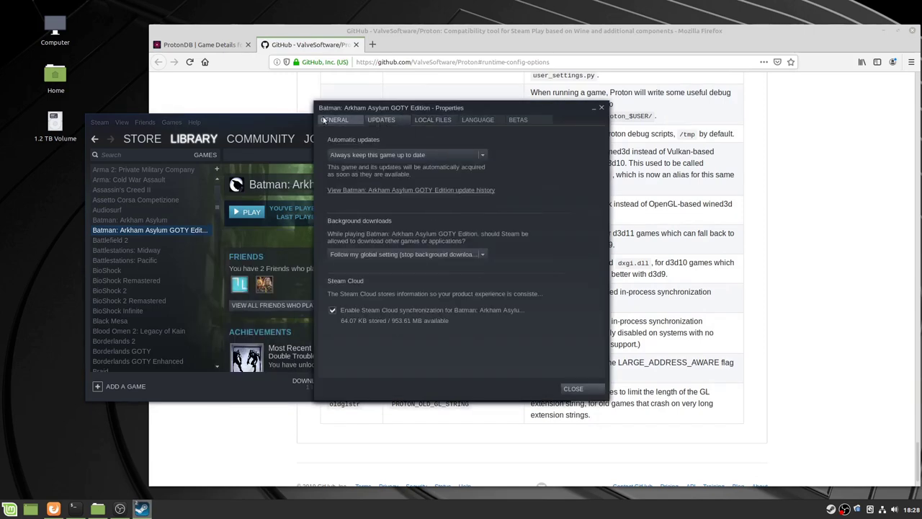
{"action": "left_click", "coordinate": [334, 119]}
{"action": "left_click", "coordinate": [367, 225]}
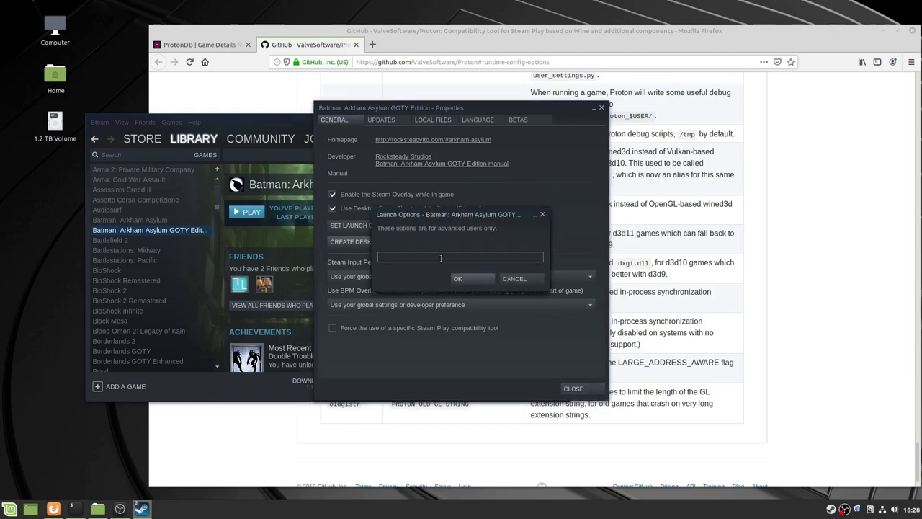
{"action": "left_click", "coordinate": [433, 445]}
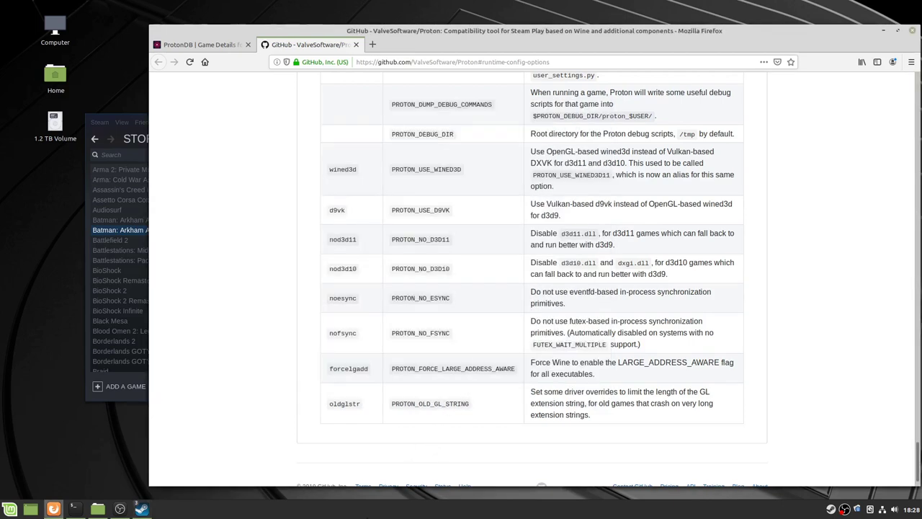
{"action": "mouse_move", "coordinate": [141, 509]}
{"action": "left_click", "coordinate": [281, 454]}
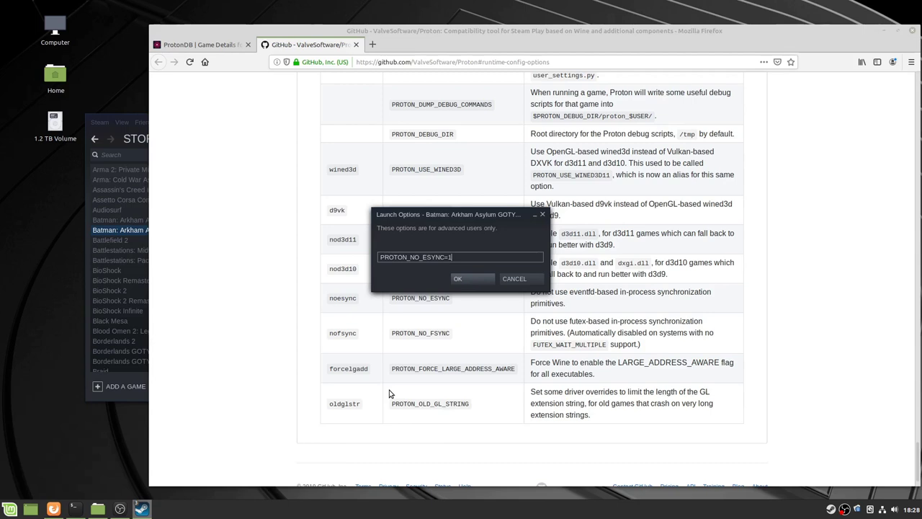
Step: Copy PROTON_USE_D9VK from Proton's options table and set the game's launch options to PROTON_NO_ESYNC PROTON_USE_D9VK
{"action": "left_click", "coordinate": [292, 350]}
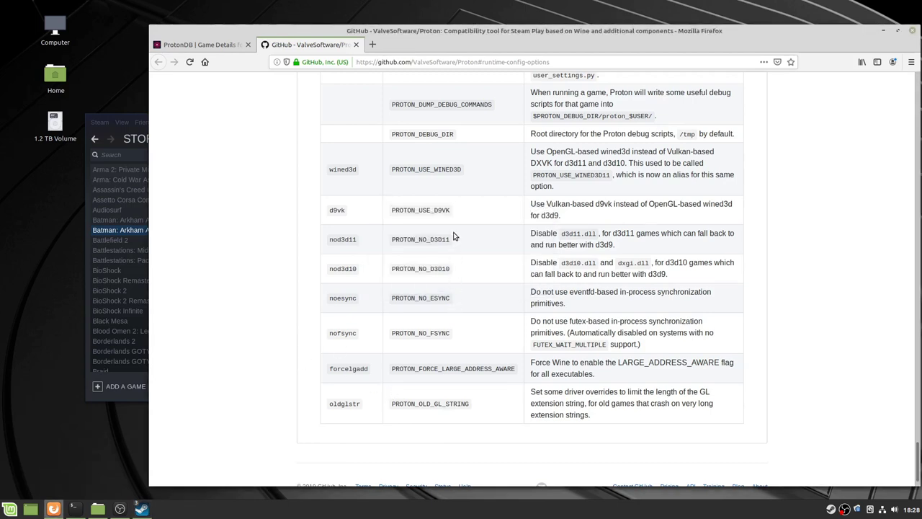
{"action": "left_click_drag", "start_coordinate": [450, 211], "coordinate": [380, 211]}
{"action": "key", "text": "ctrl+c"}
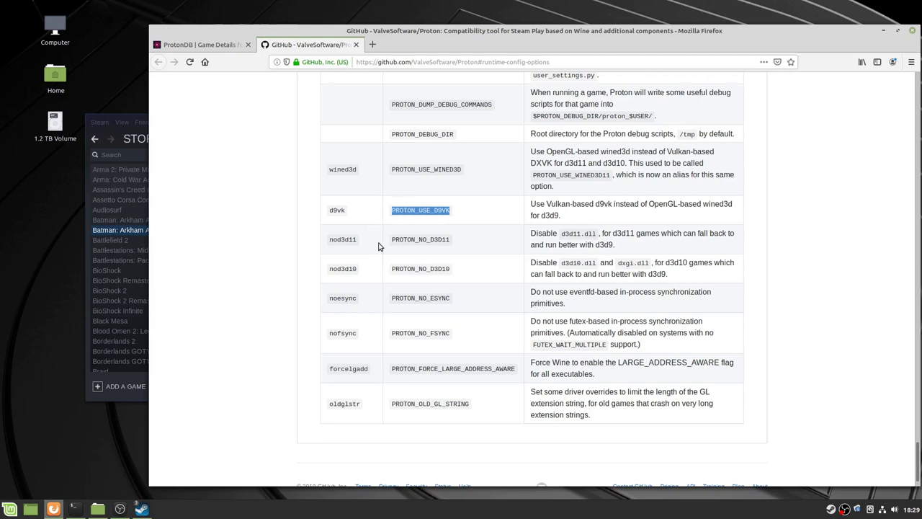
{"action": "left_click", "coordinate": [141, 508]}
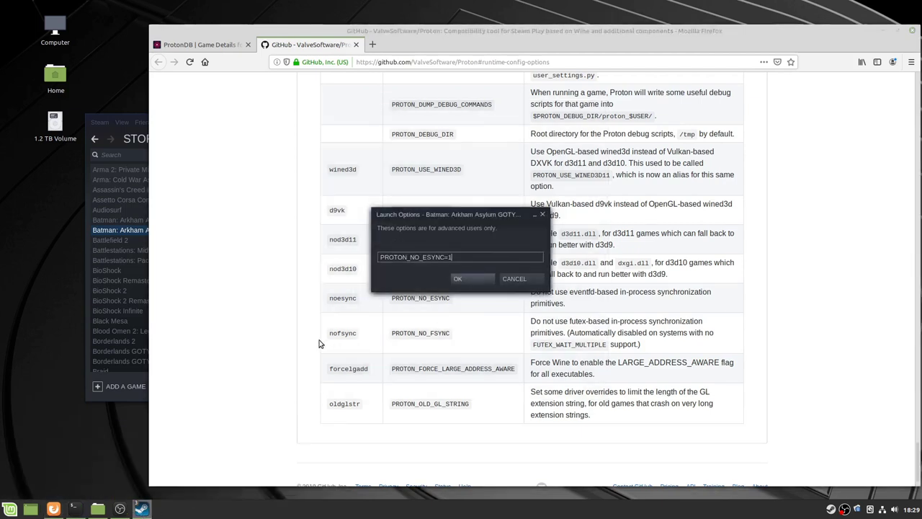
{"action": "key", "text": "ctrl+v"}
{"action": "key", "text": "BackSpace"}
{"action": "type", "text": "="}
{"action": "key", "text": "BackSpace"}
{"action": "key", "text": "BackSpace"}
{"action": "key", "text": "BackSpace"}
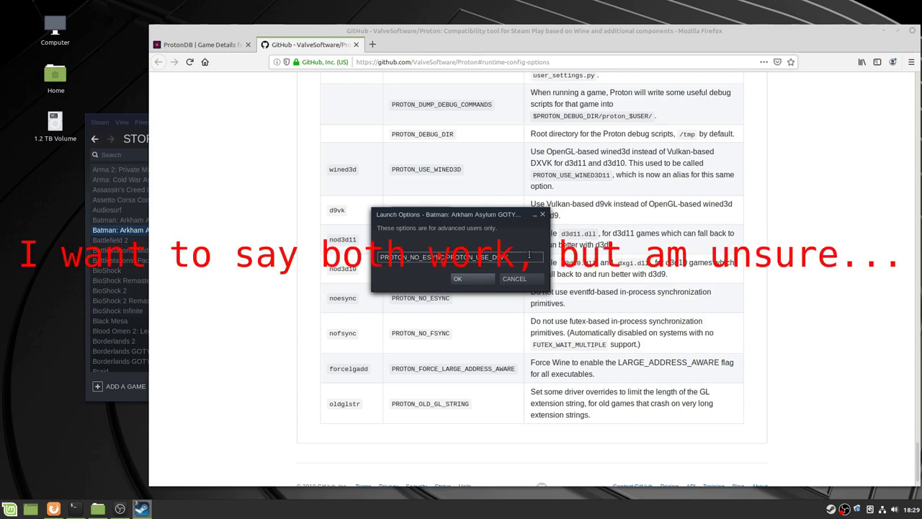
{"action": "left_click", "coordinate": [482, 281]}
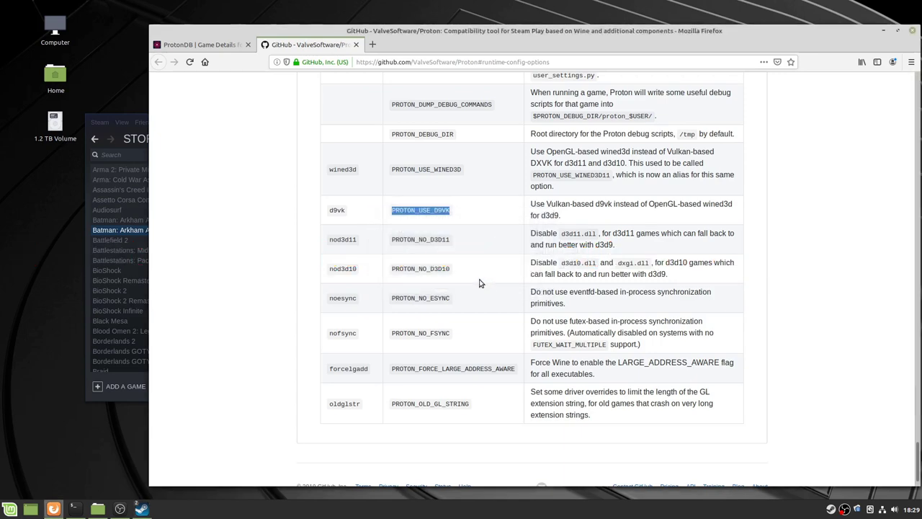
Step: Replace the game's launch options with -d9vk, copying the name from the compat config string column of Proton's options table
{"action": "scroll", "coordinate": [481, 284], "scroll_direction": "up", "scroll_amount": 3}
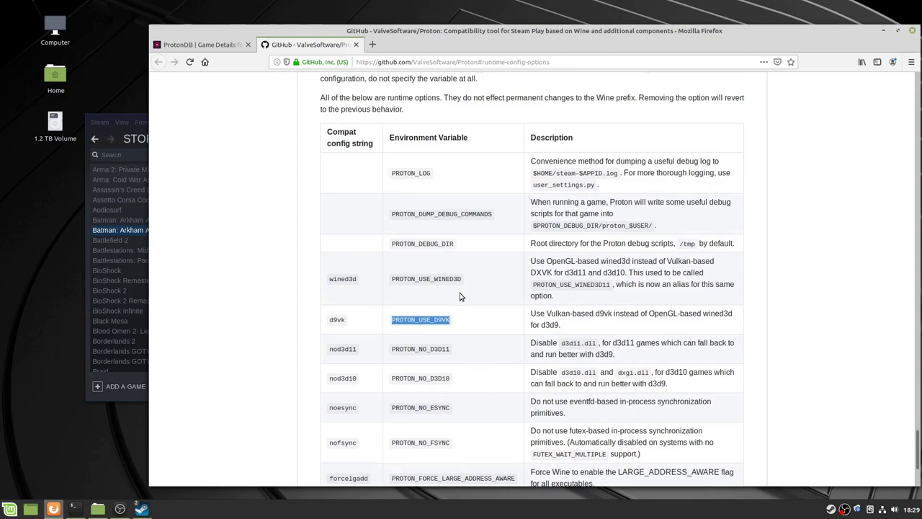
{"action": "scroll", "coordinate": [458, 292], "scroll_direction": "down", "scroll_amount": 1}
{"action": "scroll", "coordinate": [458, 297], "scroll_direction": "down", "scroll_amount": 1}
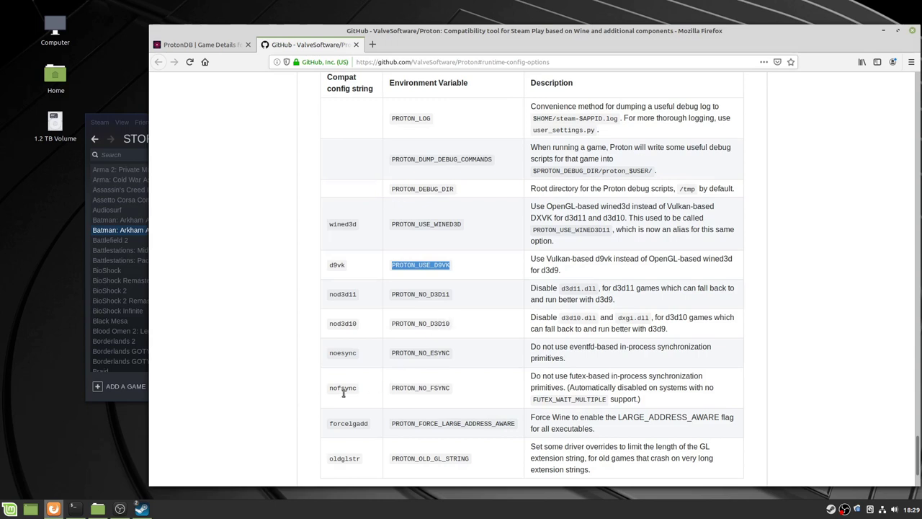
{"action": "left_click", "coordinate": [141, 509]}
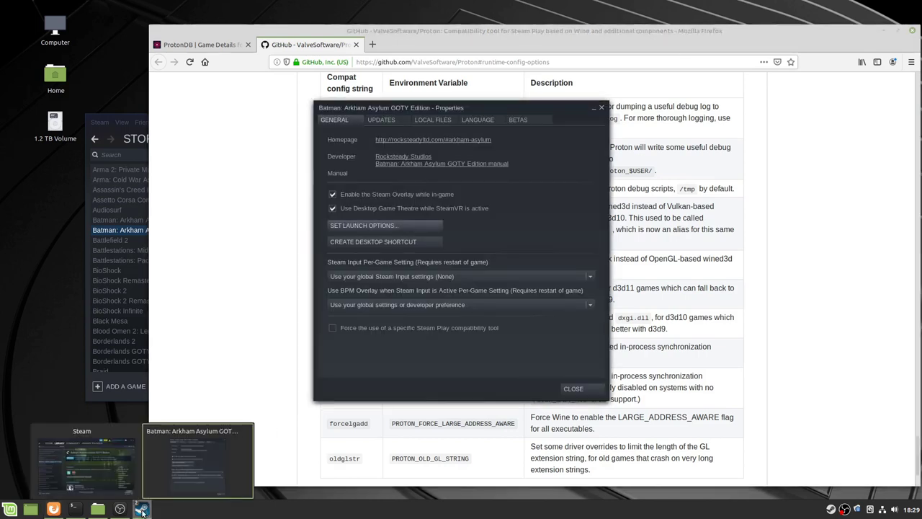
{"action": "left_click", "coordinate": [382, 225]}
{"action": "left_click_drag", "start_coordinate": [523, 257], "coordinate": [284, 258]}
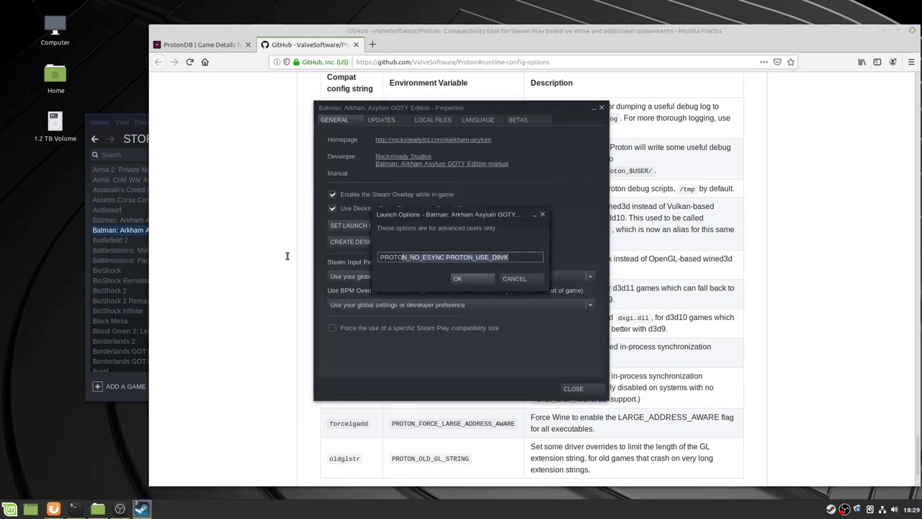
{"action": "left_click", "coordinate": [241, 361]}
{"action": "left_click_drag", "start_coordinate": [363, 273], "coordinate": [306, 267]}
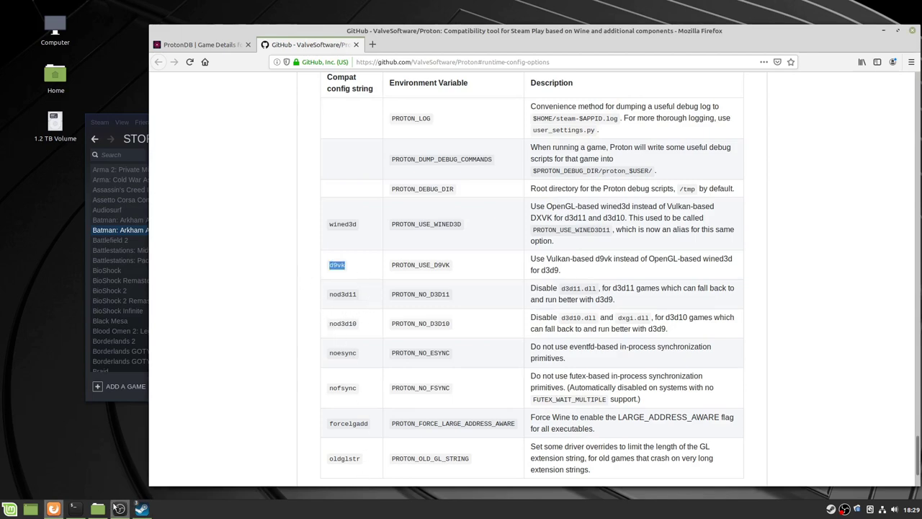
{"action": "left_click", "coordinate": [142, 509]}
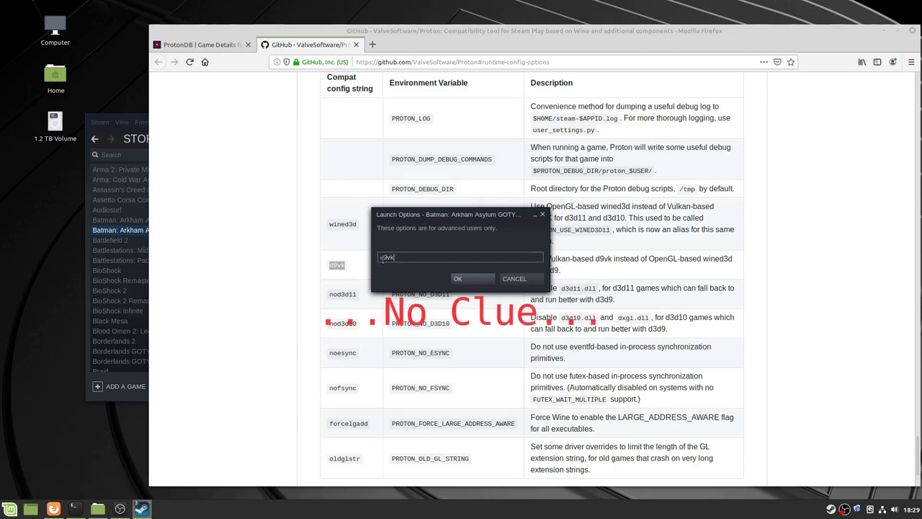
Step: Copy noesync from the options table, append -noesync to the game's launch options, and close the game's properties
{"action": "left_click", "coordinate": [310, 315]}
{"action": "left_click_drag", "start_coordinate": [357, 353], "coordinate": [327, 354]}
{"action": "key", "text": "ctrl+c"}
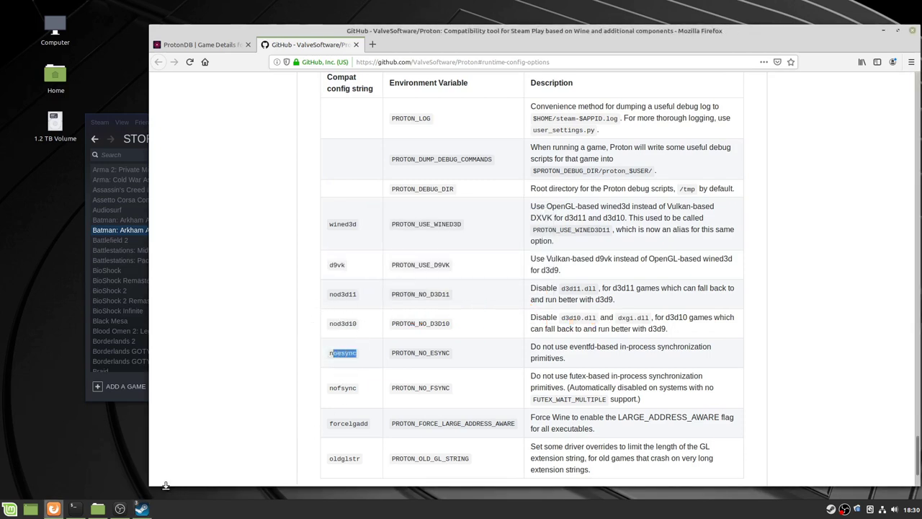
{"action": "left_click", "coordinate": [139, 508]}
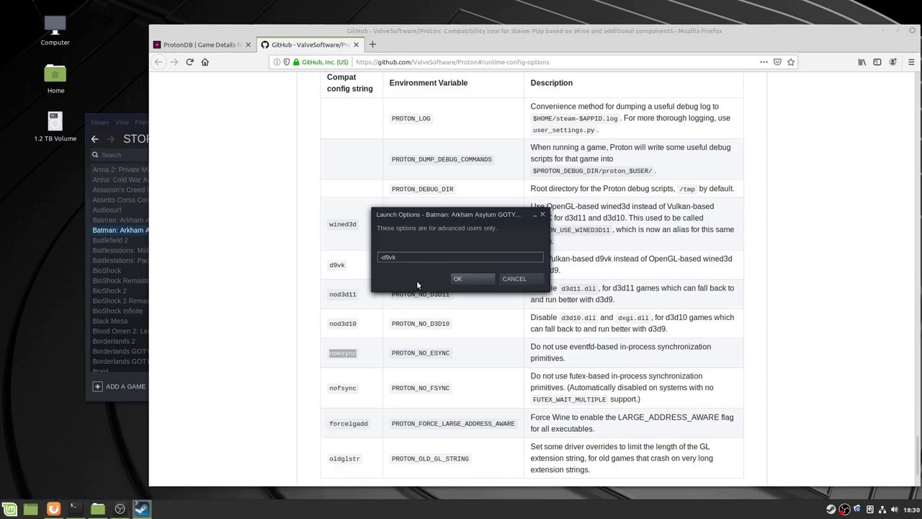
{"action": "type", "text": "-"}
{"action": "key", "text": "ctrl+v"}
{"action": "left_click", "coordinate": [465, 281]}
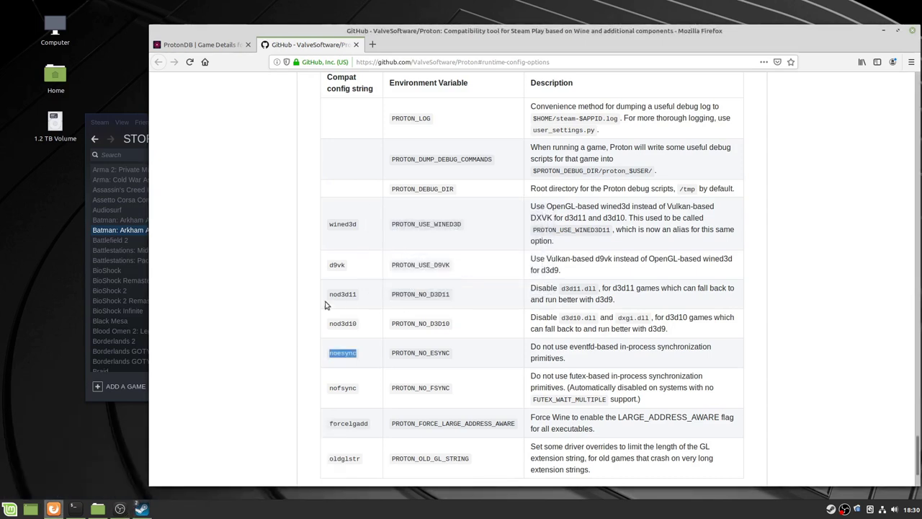
{"action": "left_click", "coordinate": [141, 508]}
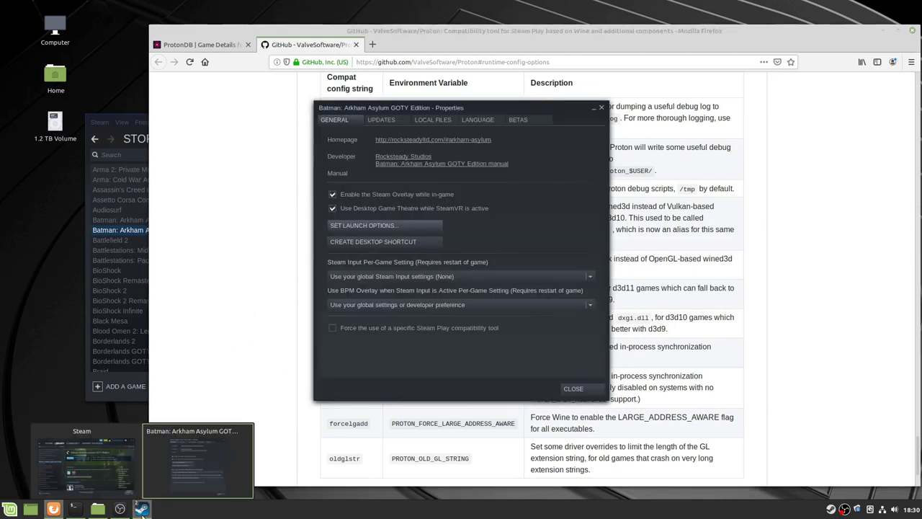
{"action": "left_click", "coordinate": [574, 388]}
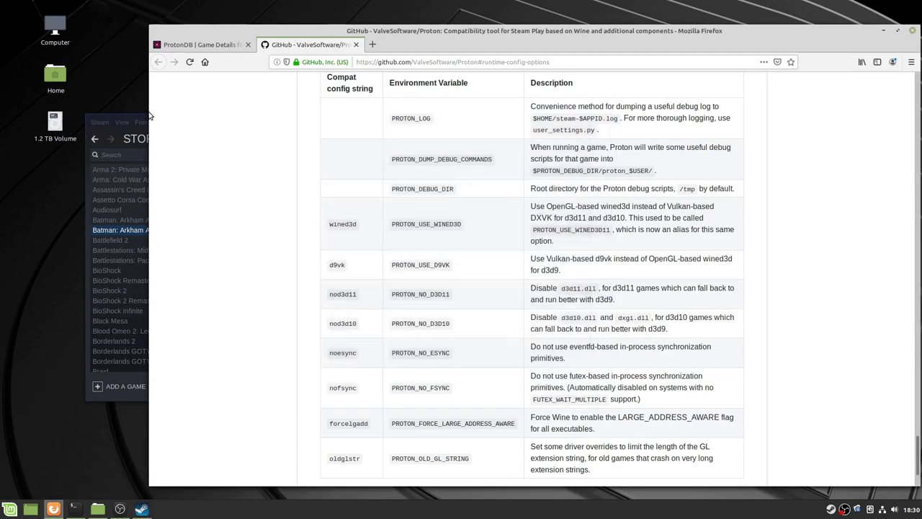
Step: Launch Batman: Arkham Asylum GOTY Edition from Steam and its launcher, and close the Proton GitHub page in Firefox
{"action": "left_click", "coordinate": [141, 508]}
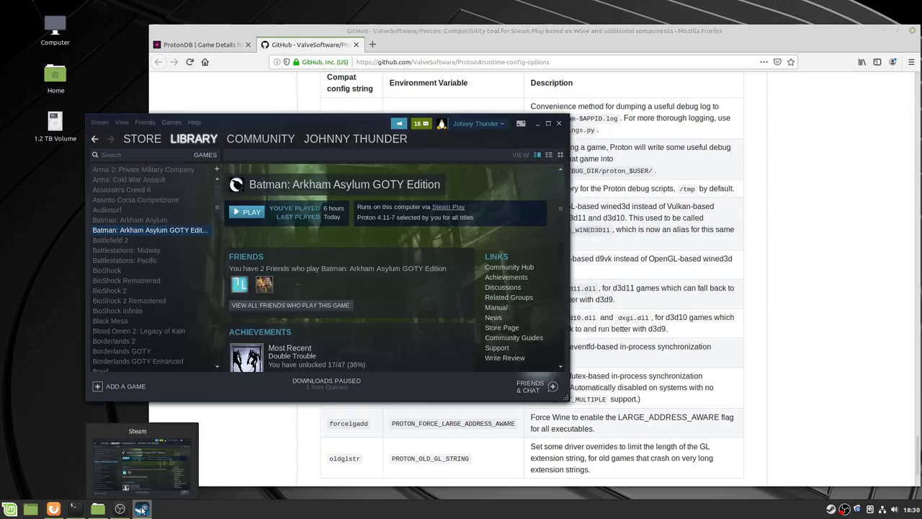
{"action": "left_click", "coordinate": [257, 213]}
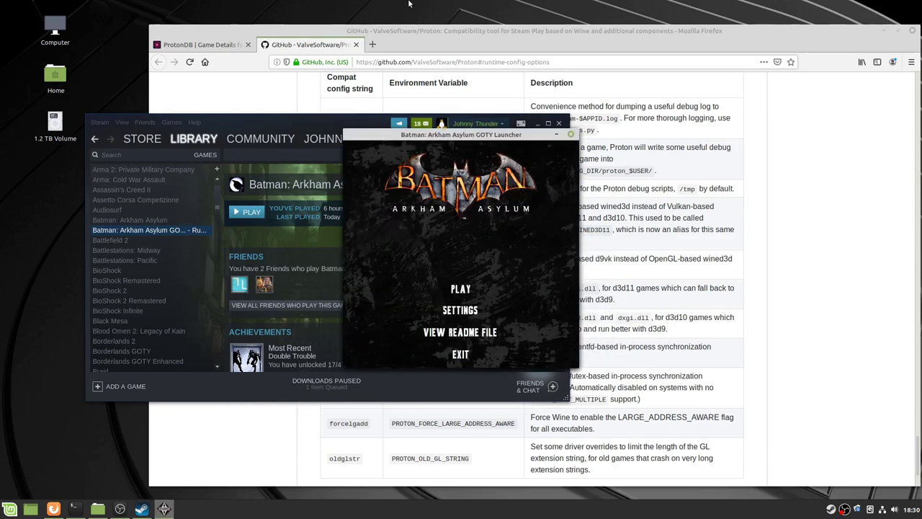
{"action": "left_click", "coordinate": [461, 289]}
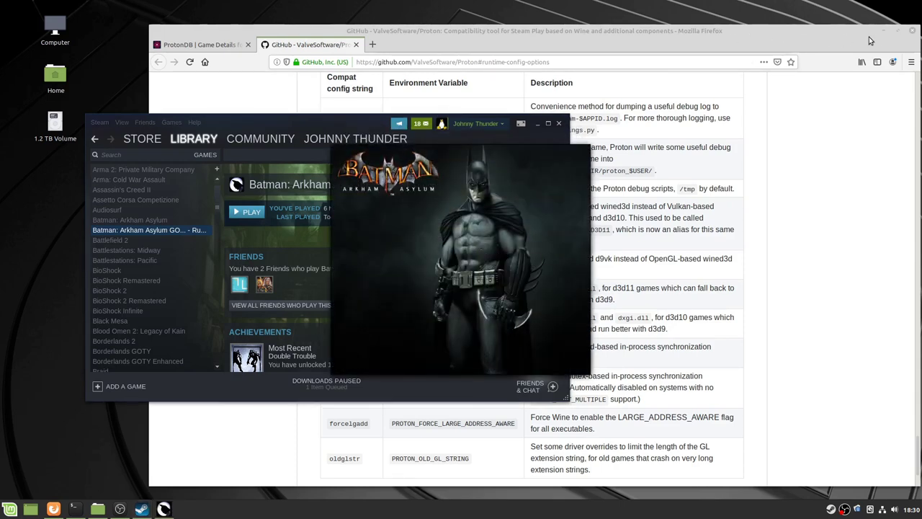
{"action": "left_click", "coordinate": [881, 38]}
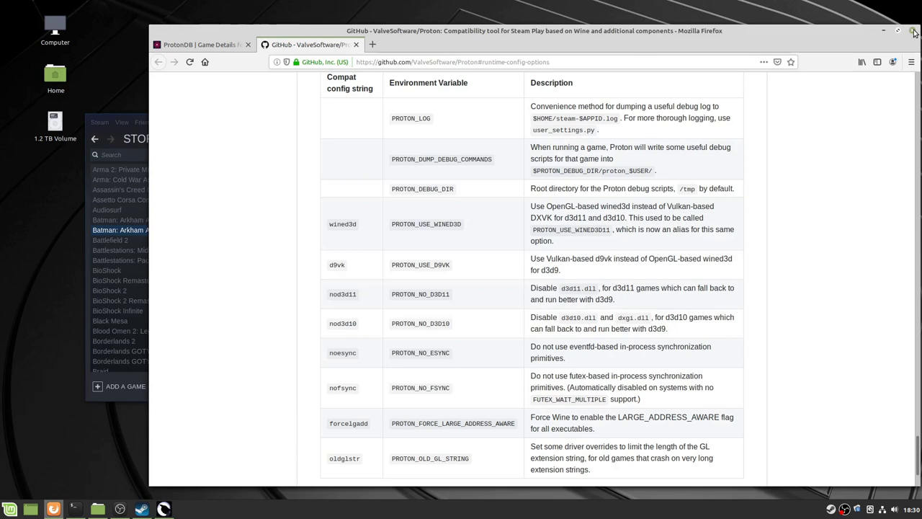
{"action": "left_click", "coordinate": [356, 44]}
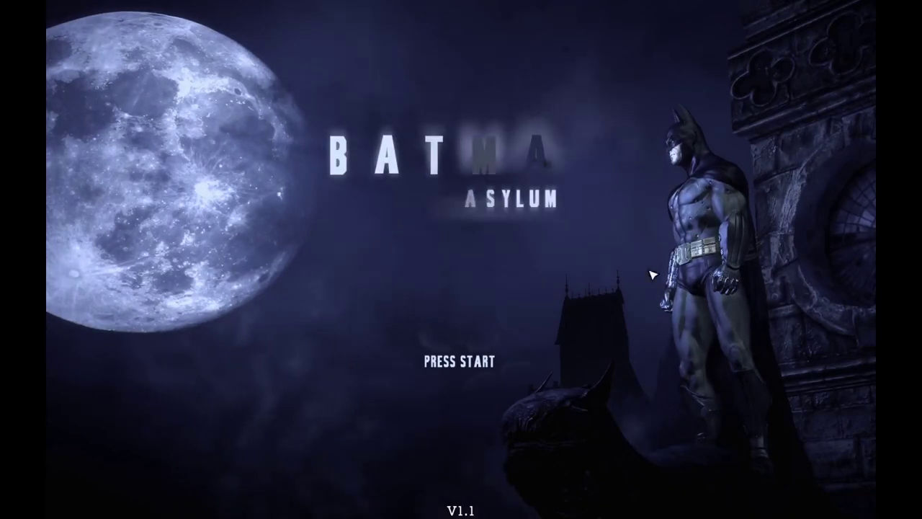
Step: Pass the game's title screen, load the Botanical Gardens saved game and continue the story
{"action": "left_click", "coordinate": [467, 369]}
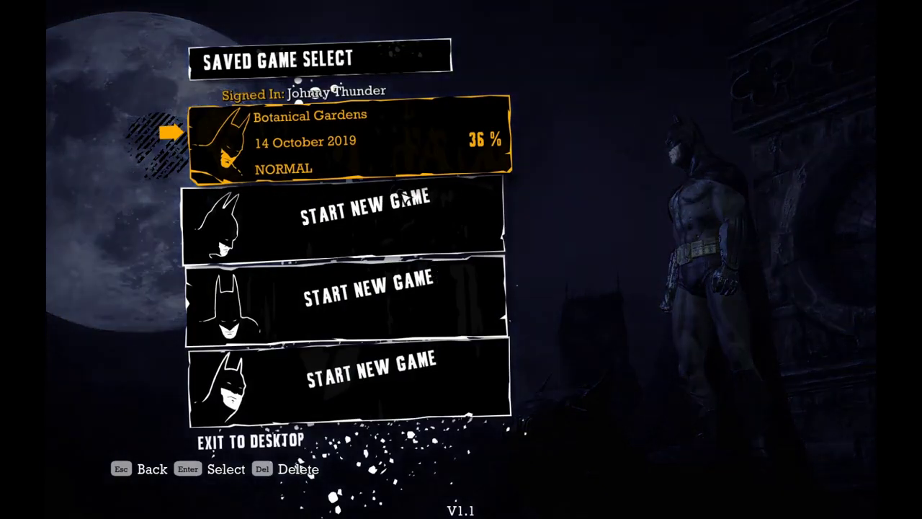
{"action": "left_click", "coordinate": [380, 129]}
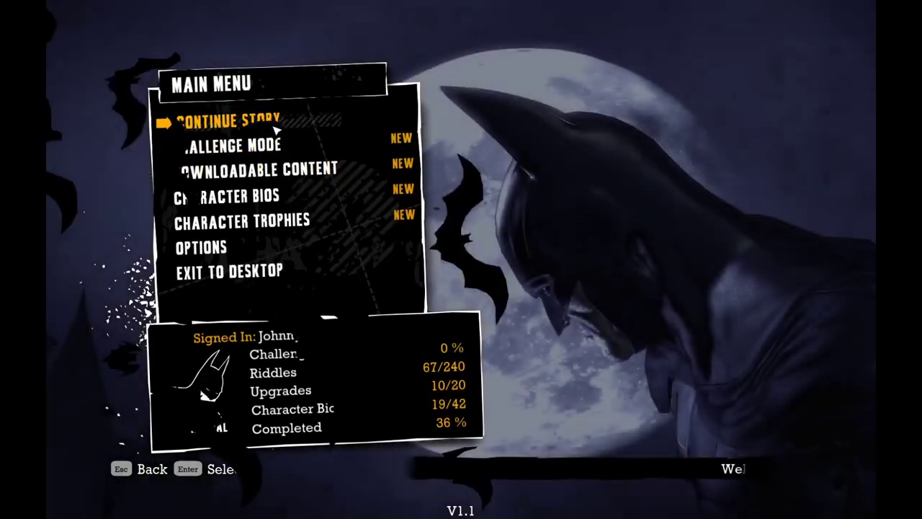
{"action": "left_click", "coordinate": [276, 125]}
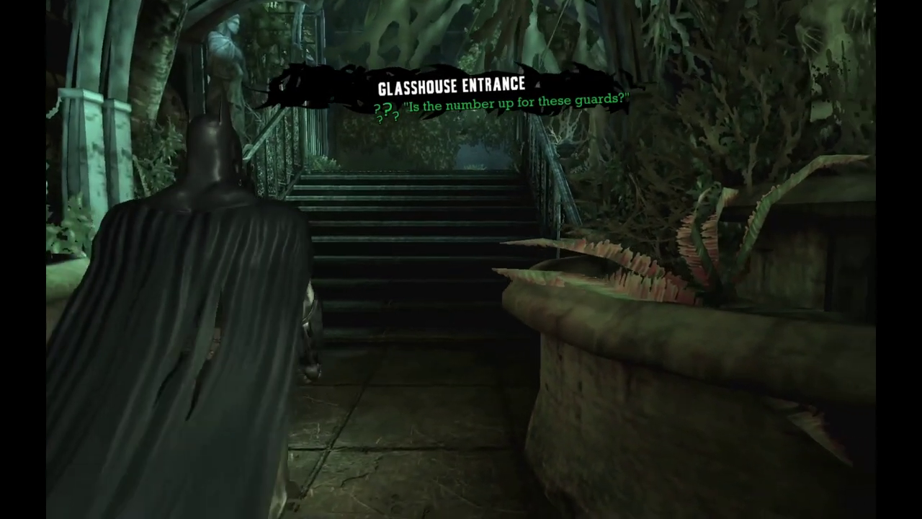
Step: Walk Batman through the Glasshouse Entrance area to test the game, and pause it
{"action": "key", "text": "w"}
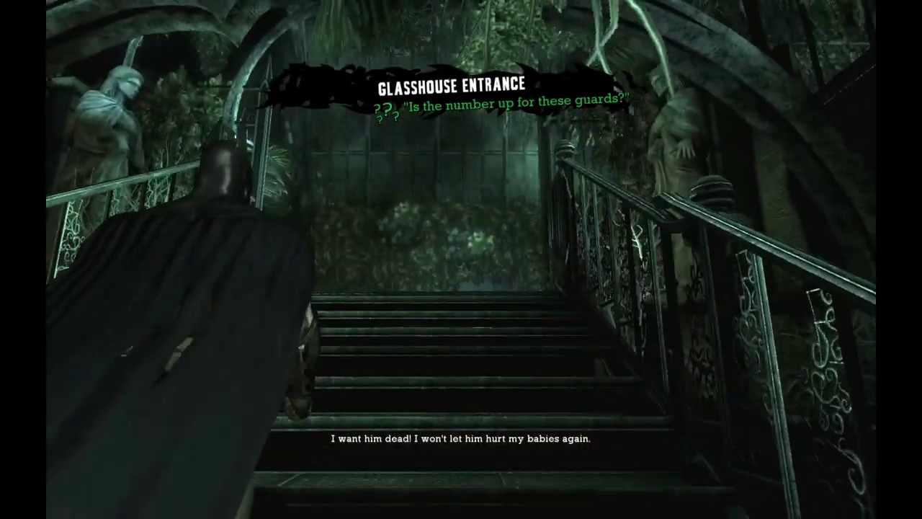
{"action": "key", "text": "w"}
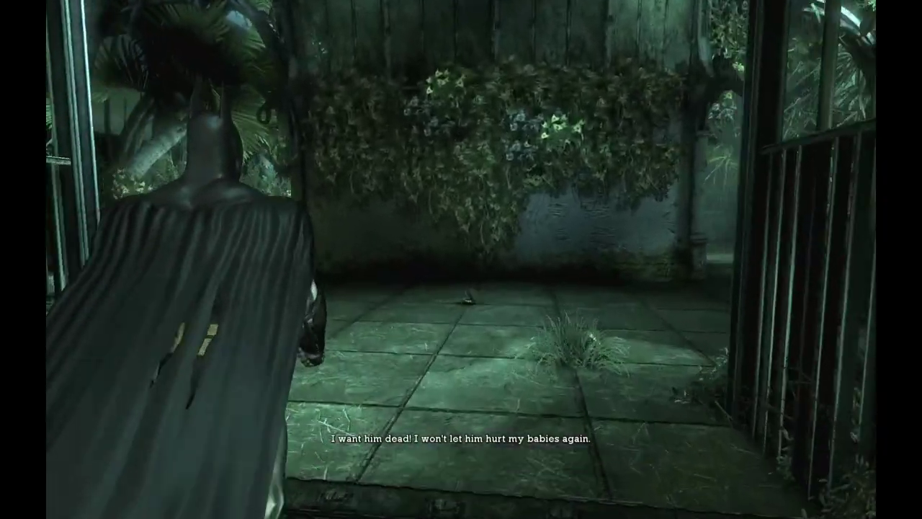
{"action": "key", "text": "w"}
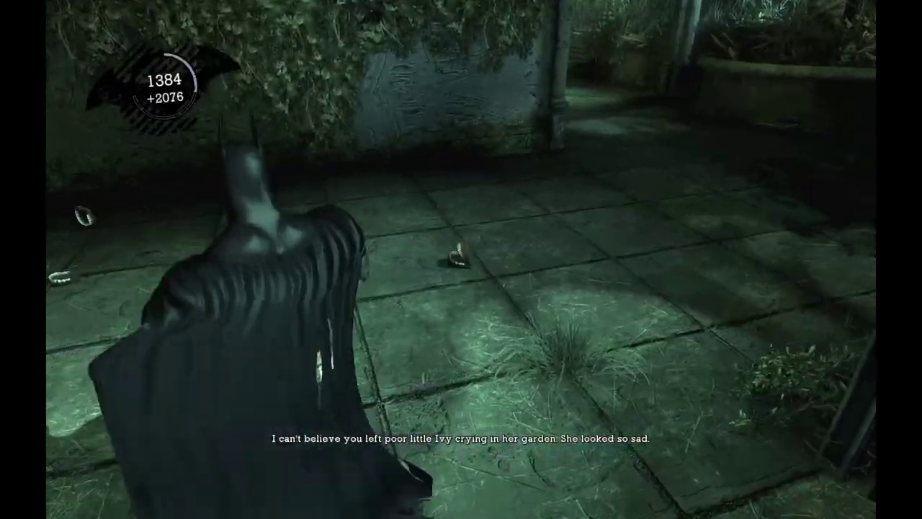
{"action": "key", "text": "w"}
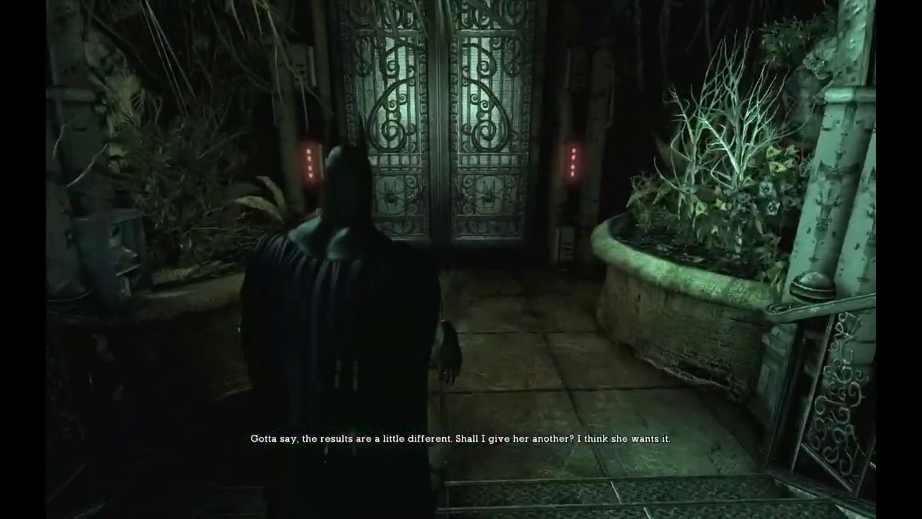
{"action": "key", "text": "Escape"}
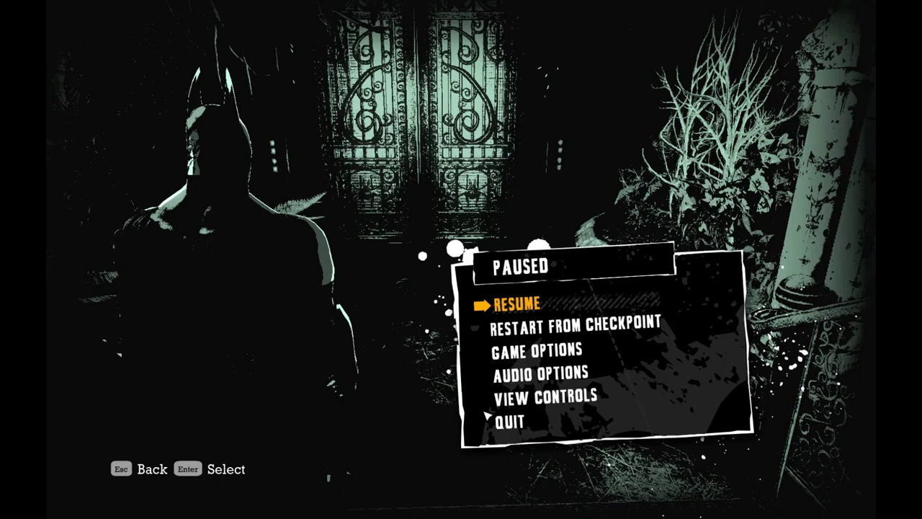
Step: Quit the paused Batman game to its main menu and exit to the desktop
{"action": "key", "text": "Escape"}
{"action": "key", "text": "Escape"}
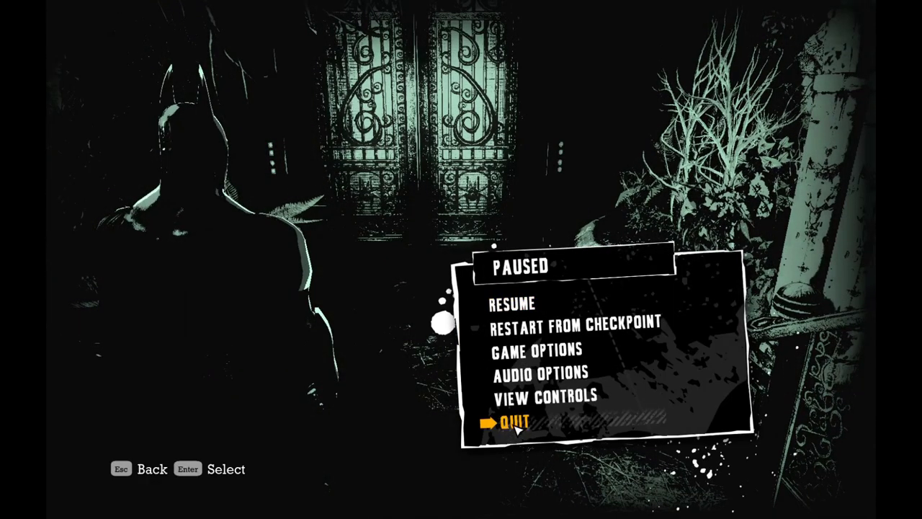
{"action": "left_click", "coordinate": [517, 429]}
{"action": "left_click", "coordinate": [485, 337]}
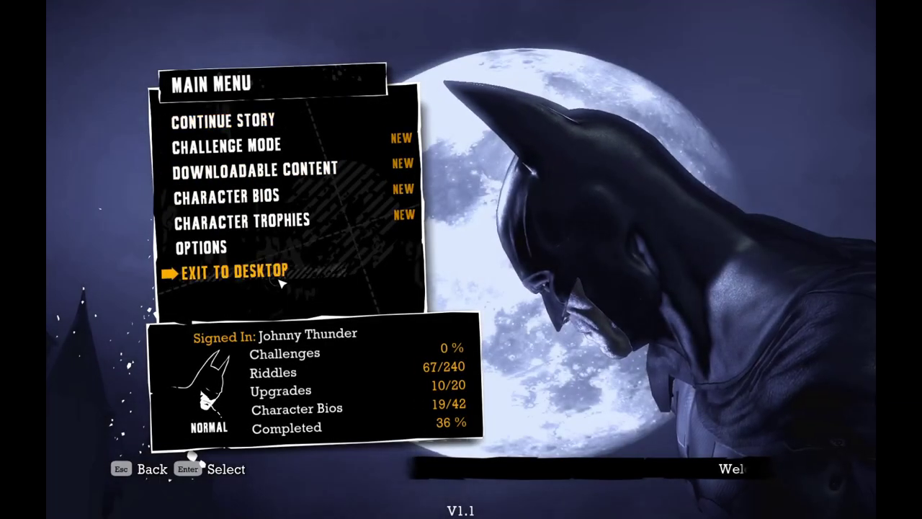
{"action": "left_click", "coordinate": [281, 283]}
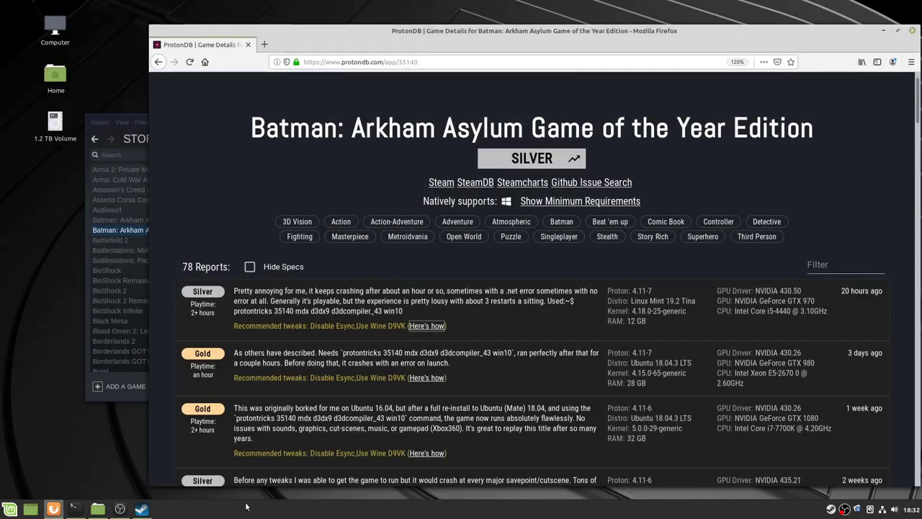
Step: Switch to Steam, look through the games library and view the X3: Reunion page
{"action": "left_click", "coordinate": [145, 511]}
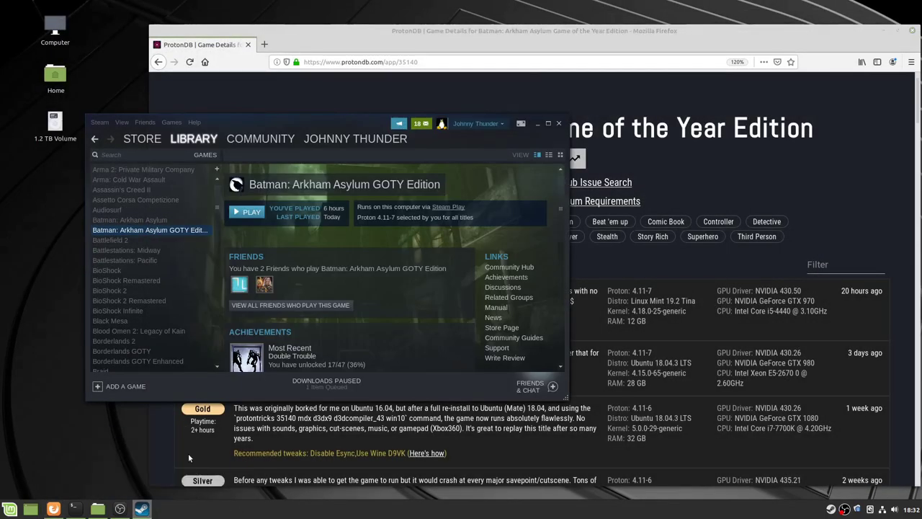
{"action": "scroll", "coordinate": [188, 295], "scroll_direction": "down", "scroll_amount": 5}
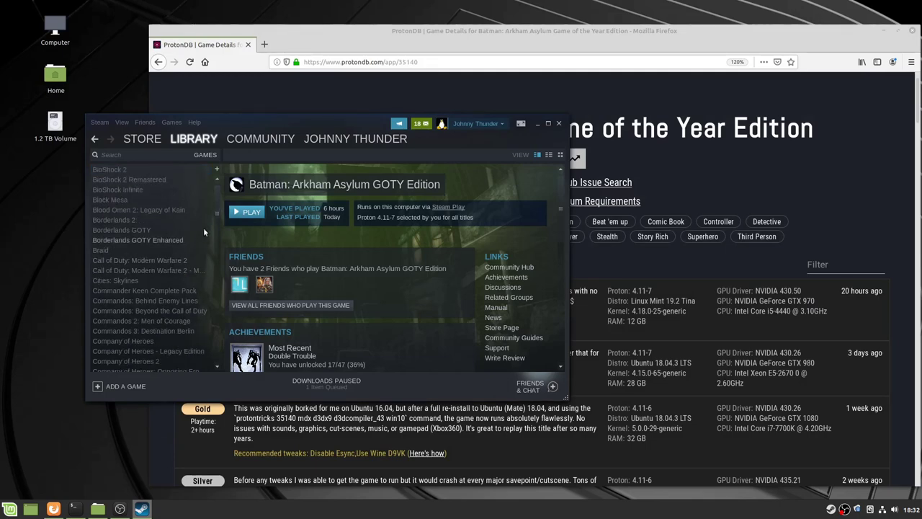
{"action": "left_click_drag", "start_coordinate": [216, 213], "coordinate": [206, 379]}
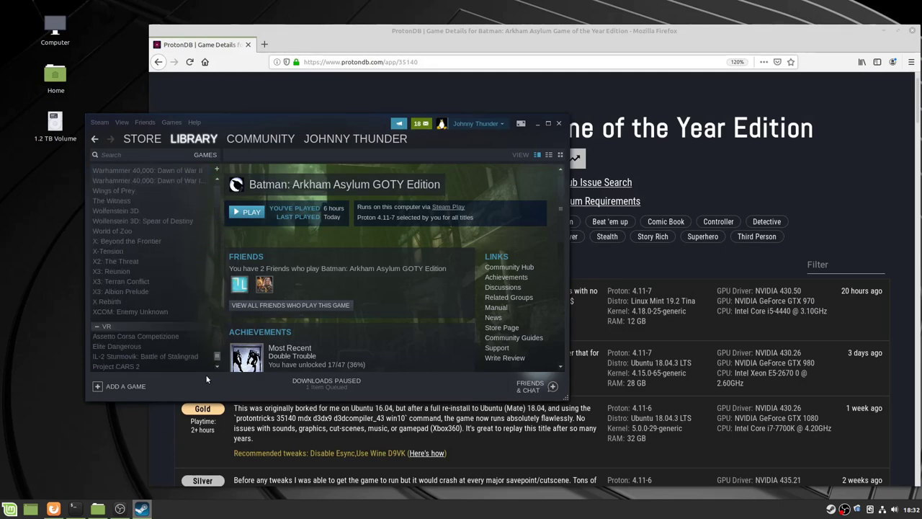
{"action": "left_click", "coordinate": [147, 270]}
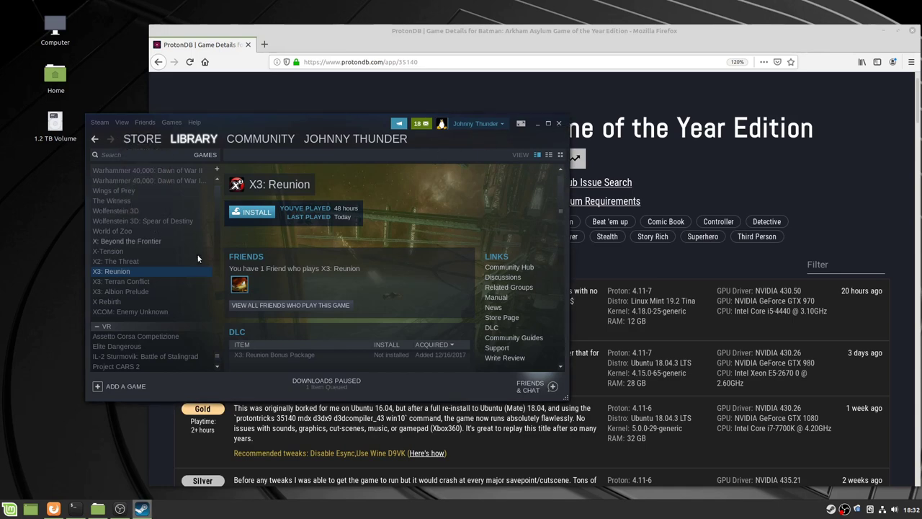
{"action": "left_click_drag", "start_coordinate": [216, 354], "coordinate": [214, 331]}
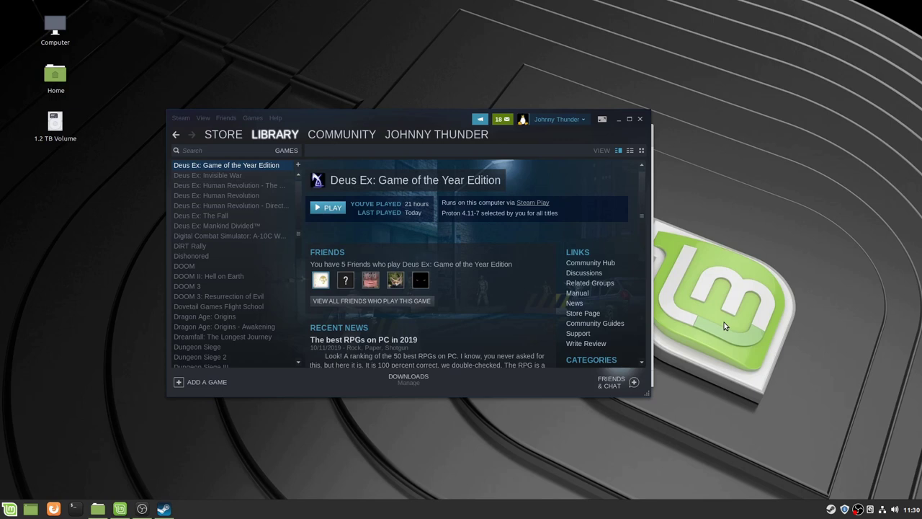
Step: Launch Deus Ex: Game of the Year Edition from Steam and start a new game at Medium combat difficulty
{"action": "left_click", "coordinate": [326, 207]}
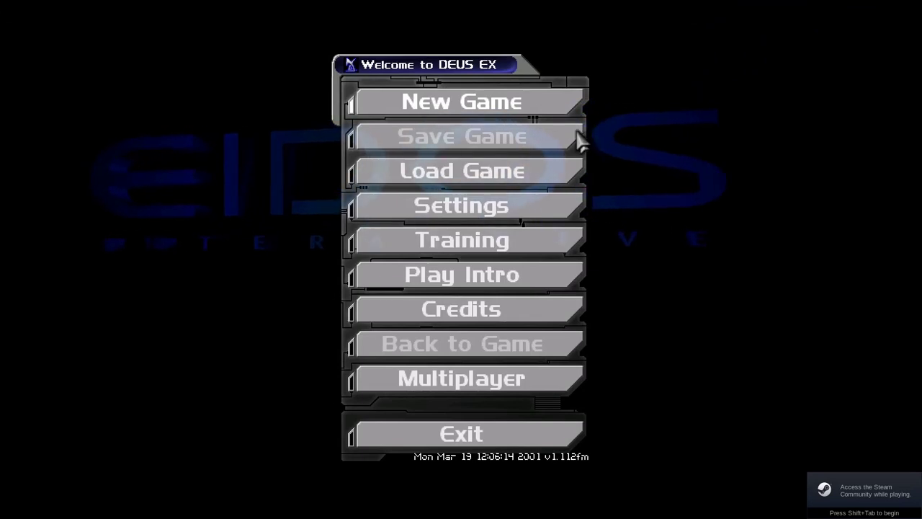
{"action": "left_click", "coordinate": [455, 108]}
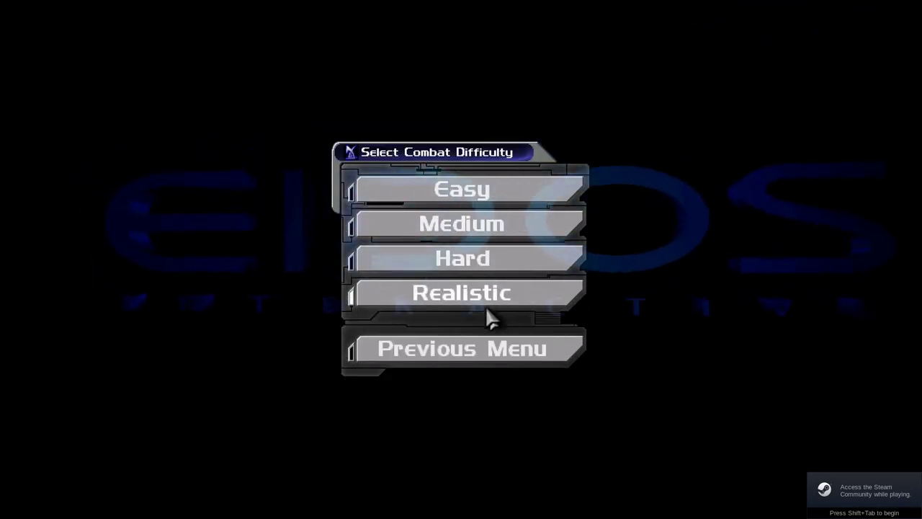
{"action": "left_click", "coordinate": [459, 230]}
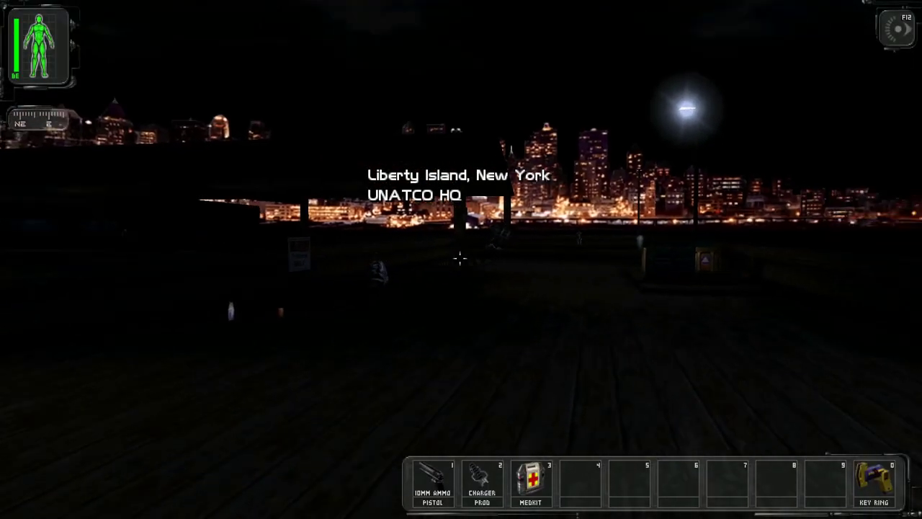
Step: Try the brightness slider in the game's display settings and back out to the game's main menu
{"action": "key", "text": "Escape"}
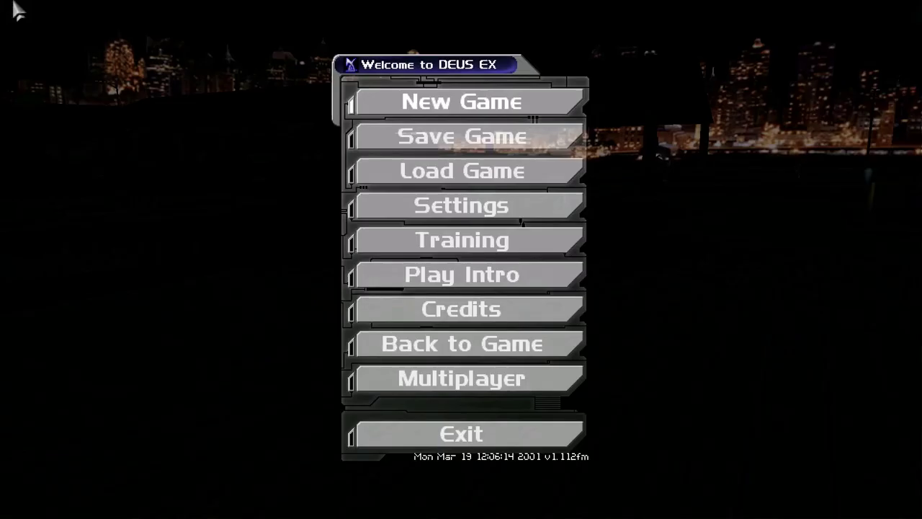
{"action": "left_click", "coordinate": [519, 208]}
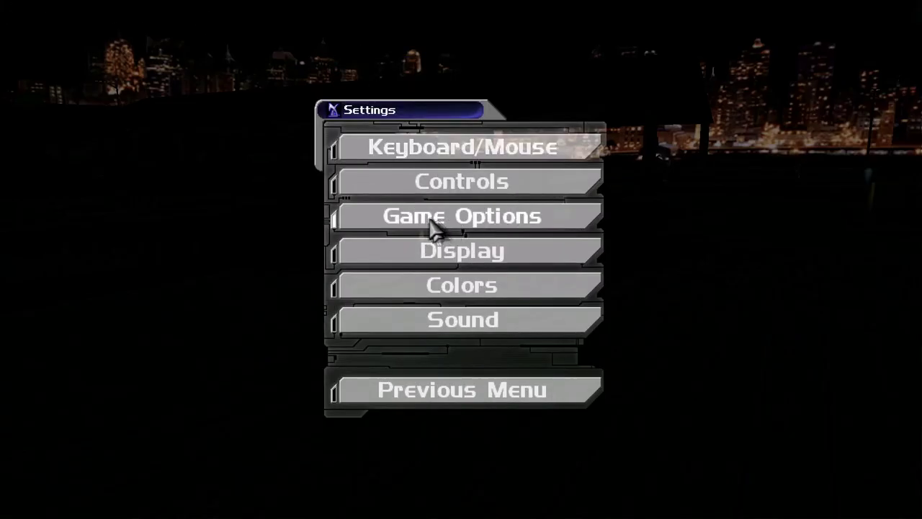
{"action": "left_click", "coordinate": [440, 263]}
{"action": "left_click", "coordinate": [428, 97]}
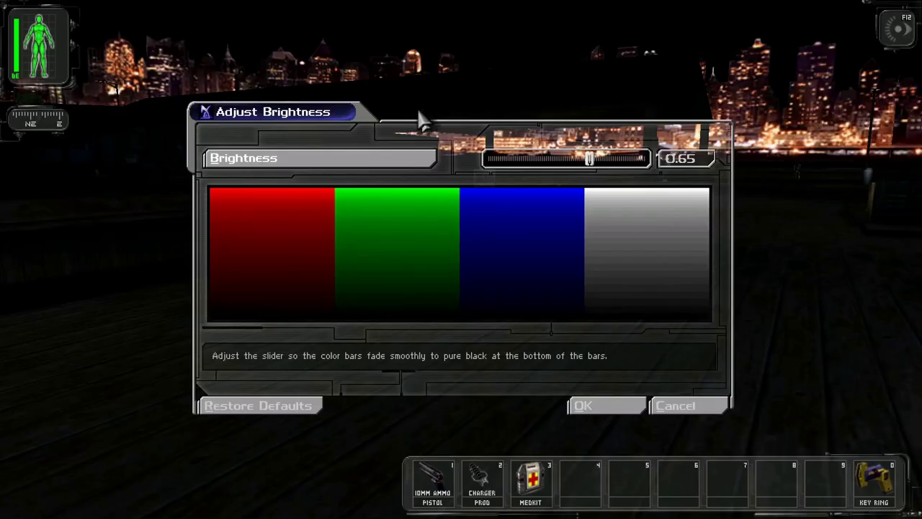
{"action": "mouse_move", "coordinate": [589, 159]}
{"action": "left_mouse_down"}
{"action": "mouse_move", "coordinate": [457, 163]}
{"action": "mouse_move", "coordinate": [716, 164]}
{"action": "mouse_move", "coordinate": [632, 155]}
{"action": "mouse_move", "coordinate": [770, 167]}
{"action": "mouse_move", "coordinate": [586, 156]}
{"action": "mouse_move", "coordinate": [479, 171]}
{"action": "mouse_move", "coordinate": [608, 169]}
{"action": "mouse_move", "coordinate": [612, 161]}
{"action": "mouse_move", "coordinate": [589, 164]}
{"action": "left_mouse_up"}
{"action": "left_click", "coordinate": [568, 404]}
{"action": "key", "text": "Escape"}
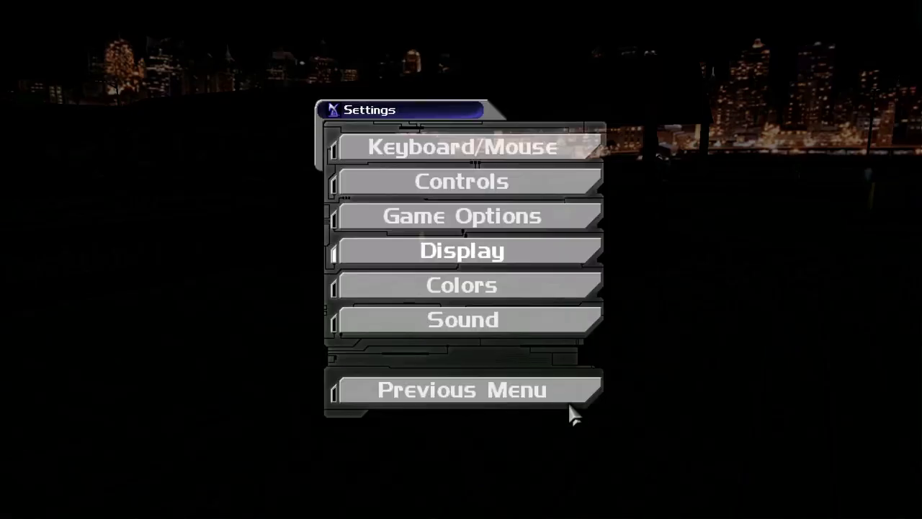
{"action": "key", "text": "Escape"}
{"action": "key", "text": "Escape"}
{"action": "key", "text": "Escape"}
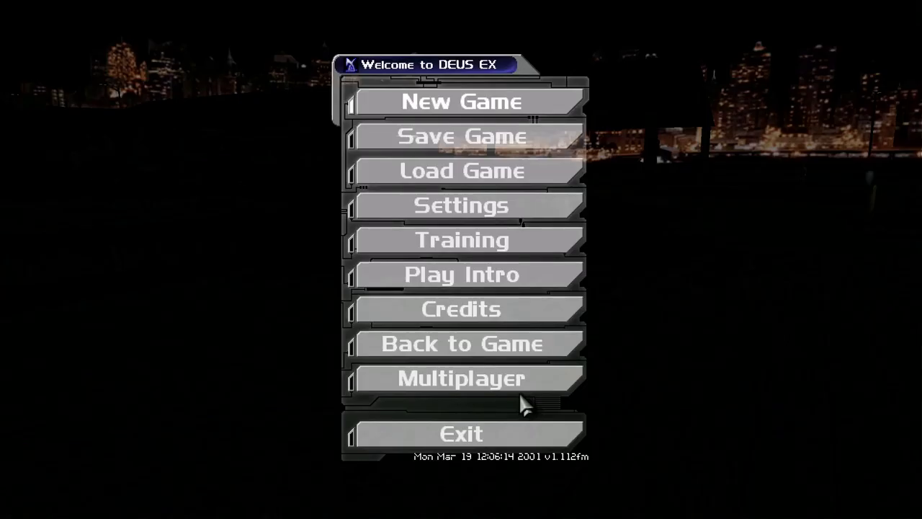
{"action": "key", "text": "Escape"}
{"action": "key", "text": "Escape"}
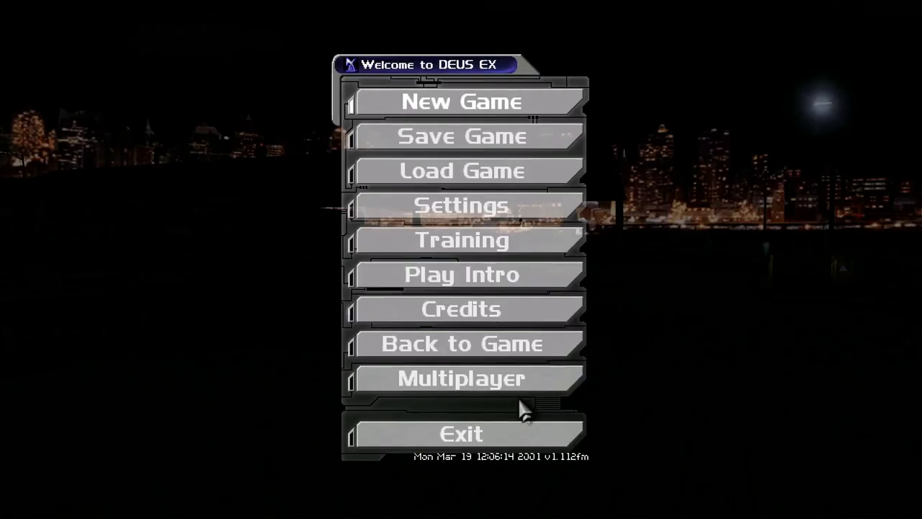
Step: Switch out of the game to a new terminal and raise the screen gamma with xgamma -gamma 1.5
{"action": "key", "text": "alt+Tab"}
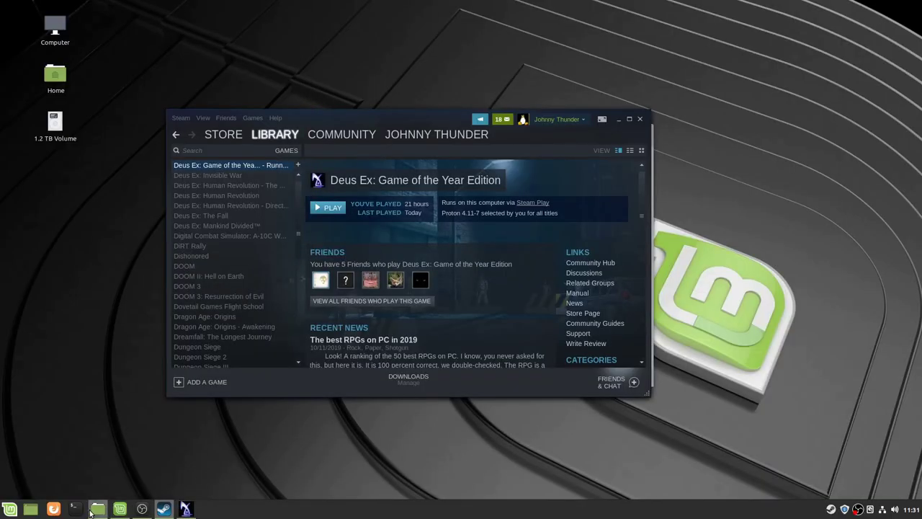
{"action": "left_click", "coordinate": [74, 509]}
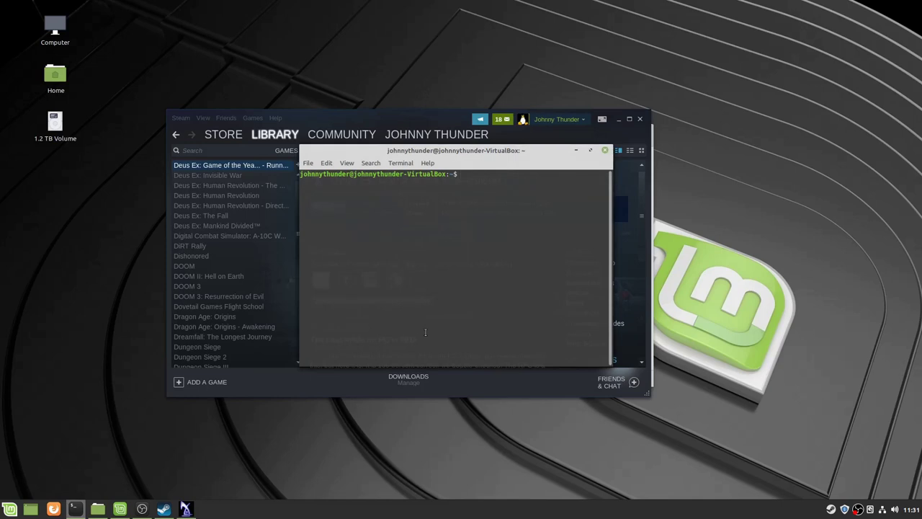
{"action": "mouse_move", "coordinate": [198, 508]}
{"action": "type", "text": "xgamma -gamma 1.5"}
{"action": "key", "text": "Return"}
Step: Return to Deus Ex to check the brightness in play with the pistol drawn, and leave the game
{"action": "left_click", "coordinate": [186, 509]}
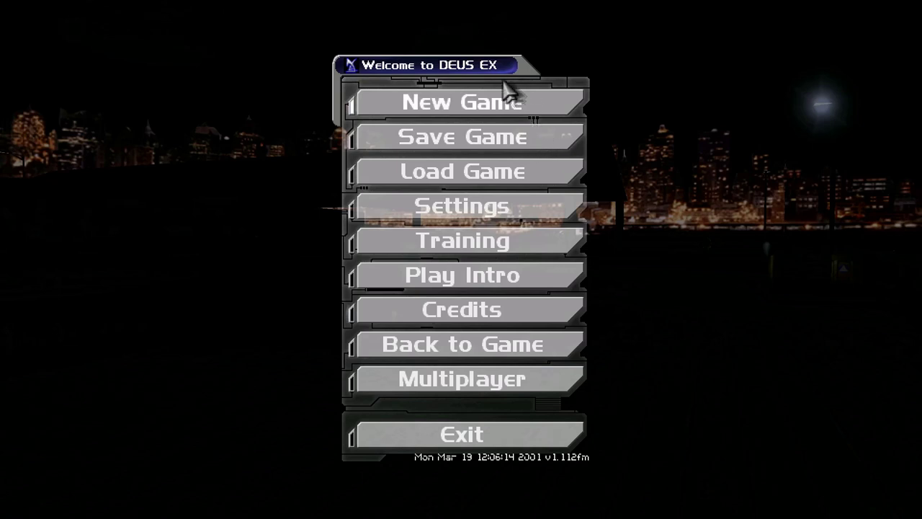
{"action": "left_click", "coordinate": [469, 433]}
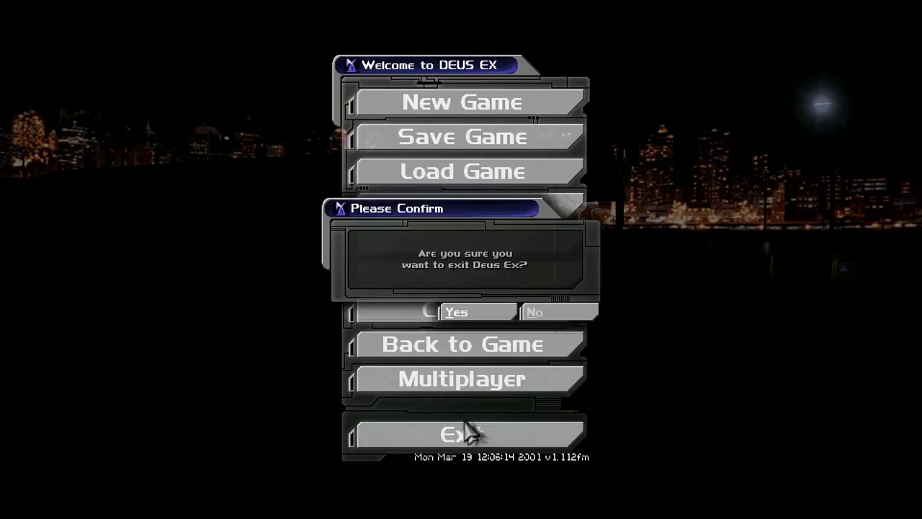
{"action": "left_click", "coordinate": [544, 309]}
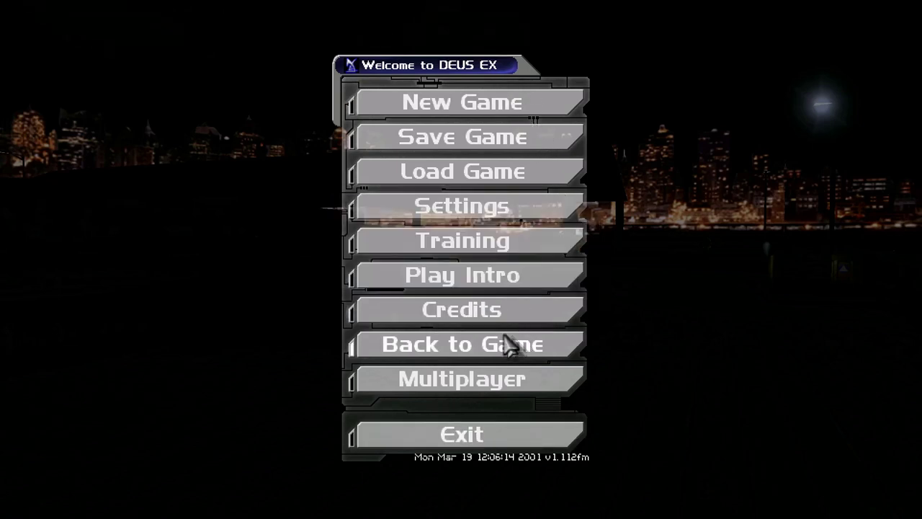
{"action": "left_click", "coordinate": [504, 343]}
{"action": "mouse_move", "coordinate": [461, 258]}
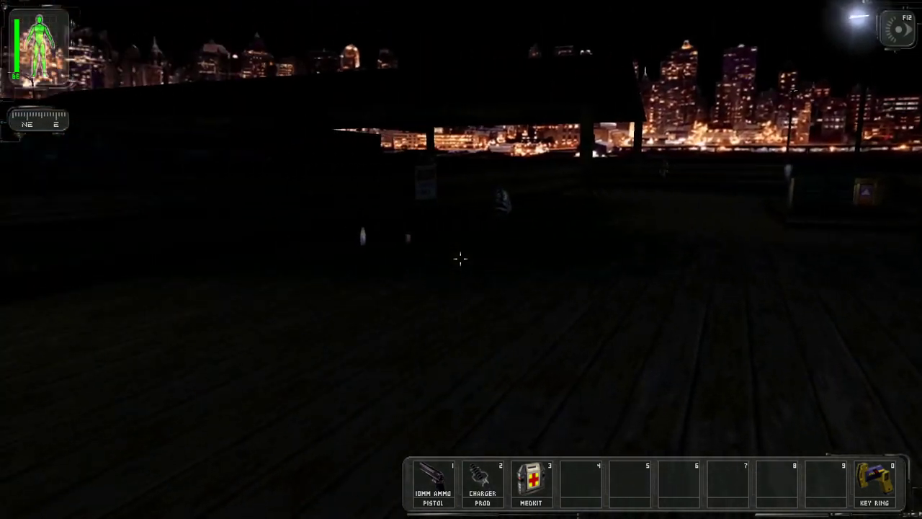
{"action": "key", "text": "1"}
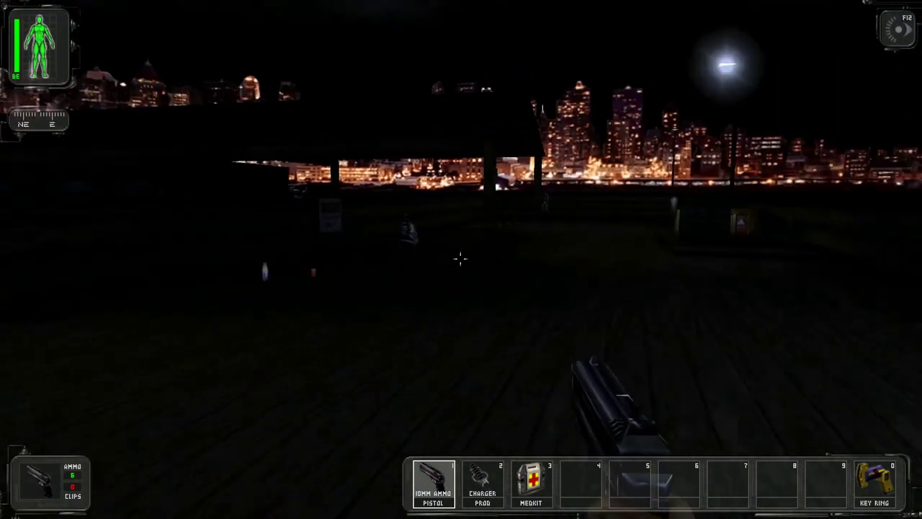
{"action": "key", "text": "Escape"}
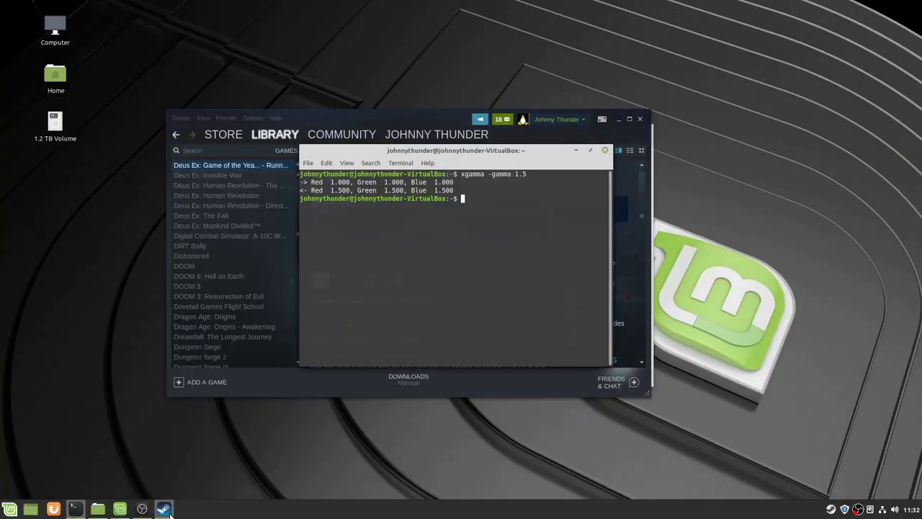
Step: Reset the screen gamma in the terminal with xgamma -gamma 1.0
{"action": "mouse_move", "coordinate": [163, 508]}
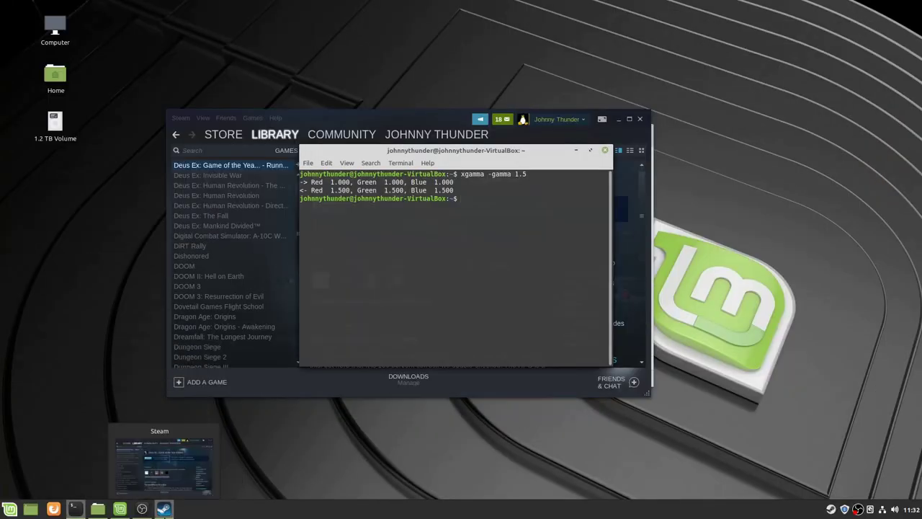
{"action": "key", "text": "Up"}
{"action": "key", "text": "Return"}
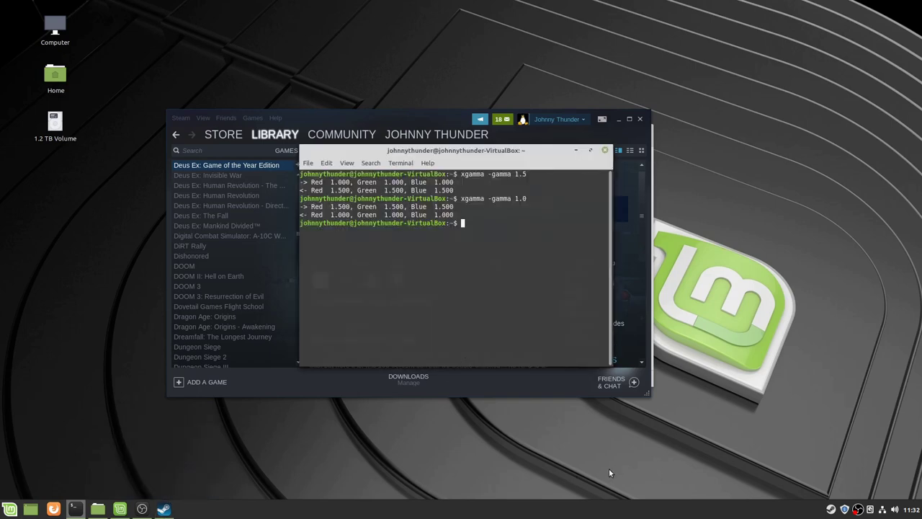
{"action": "left_click", "coordinate": [609, 468]}
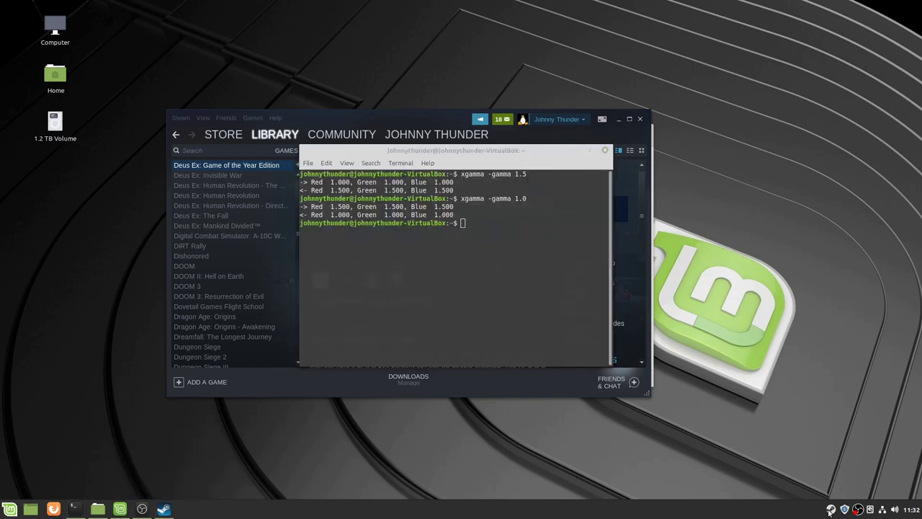
Step: Open the downloadable applets for the desktop panel and update the applet cache
{"action": "right_click", "coordinate": [830, 510]}
{"action": "right_click", "coordinate": [822, 514]}
{"action": "right_click", "coordinate": [817, 515]}
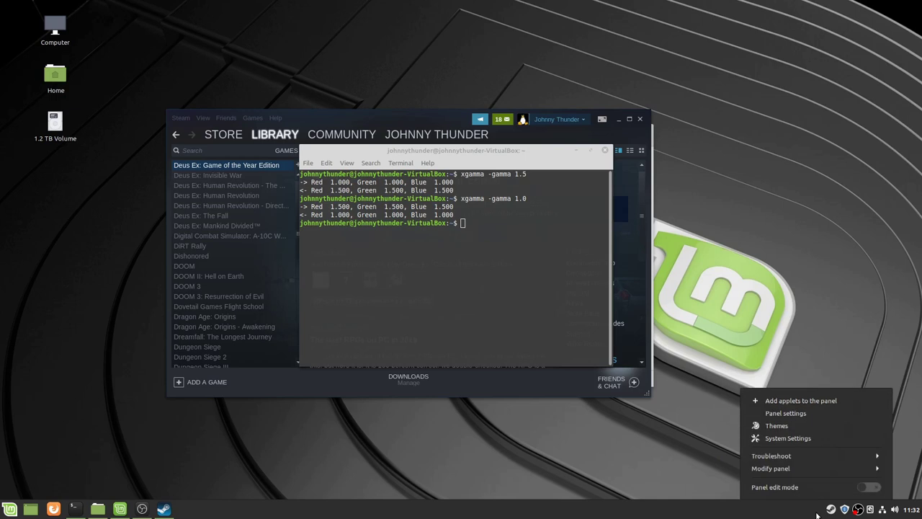
{"action": "left_click", "coordinate": [810, 401]}
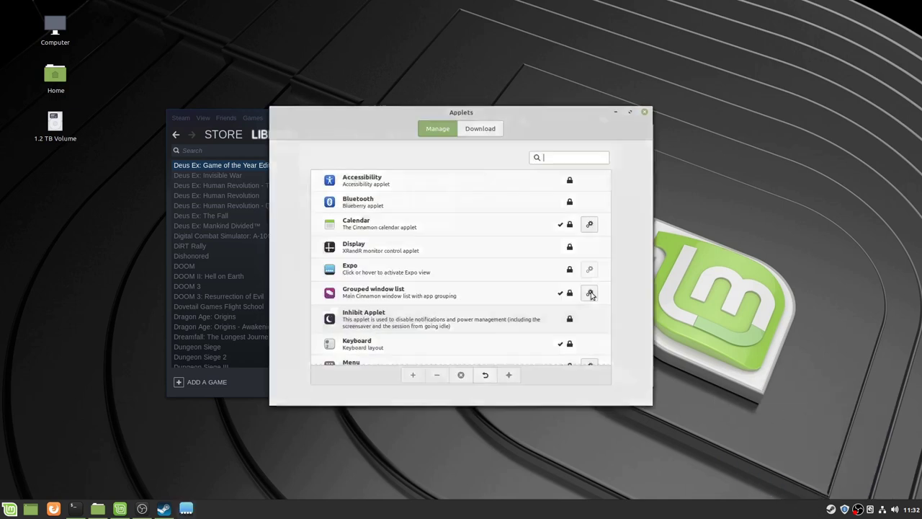
{"action": "left_click", "coordinate": [494, 132]}
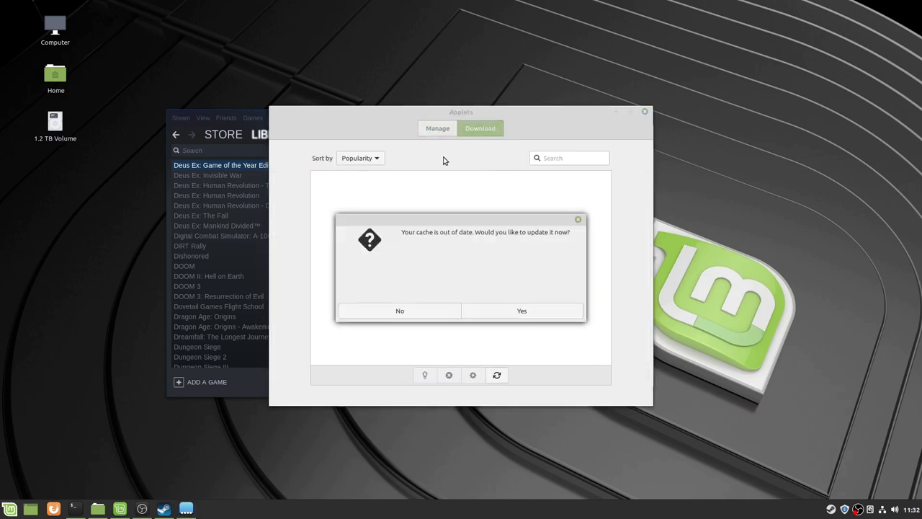
{"action": "left_click", "coordinate": [506, 310]}
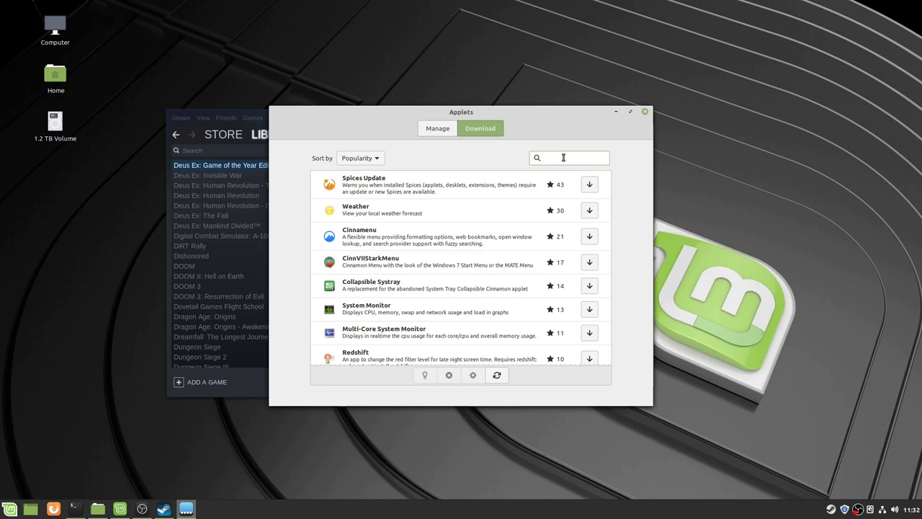
Step: Search the downloadable applets for "bri" and install the Brightness and gamma applet
{"action": "type", "text": "br"}
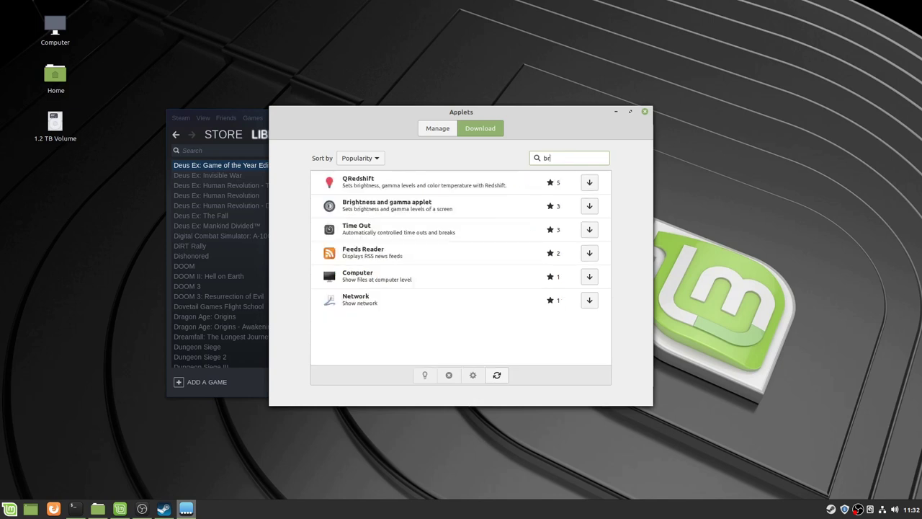
{"action": "type", "text": "i"}
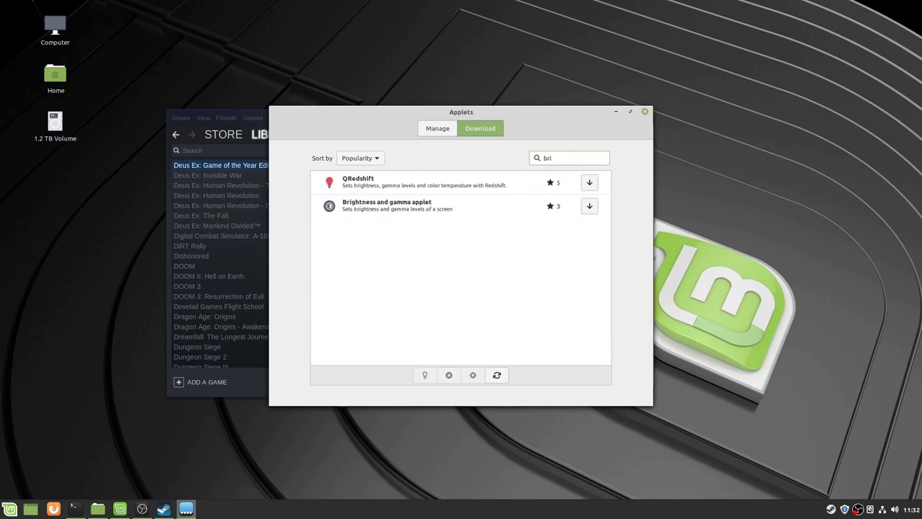
{"action": "left_click", "coordinate": [394, 214]}
{"action": "left_click", "coordinate": [589, 207]}
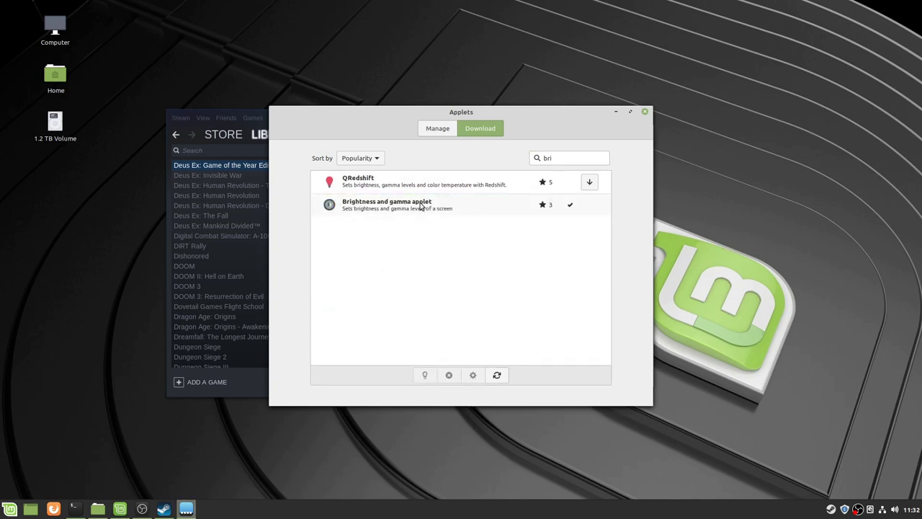
Step: Add the installed Brightness and gamma applet to the desktop panel
{"action": "left_click", "coordinate": [437, 129]}
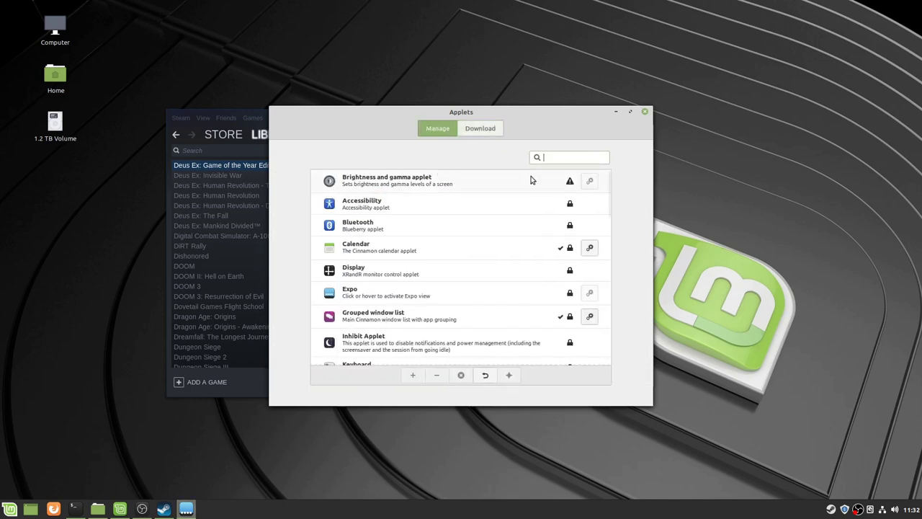
{"action": "left_click", "coordinate": [487, 181]}
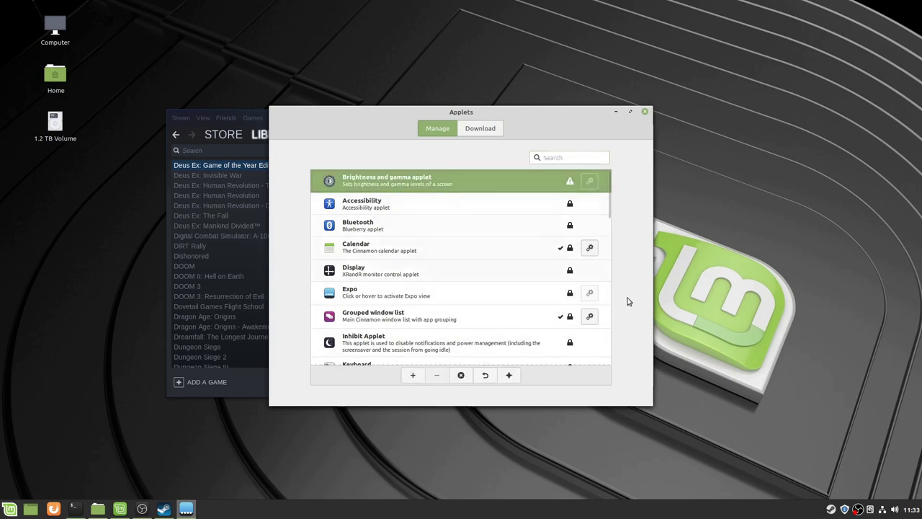
{"action": "left_click", "coordinate": [413, 374]}
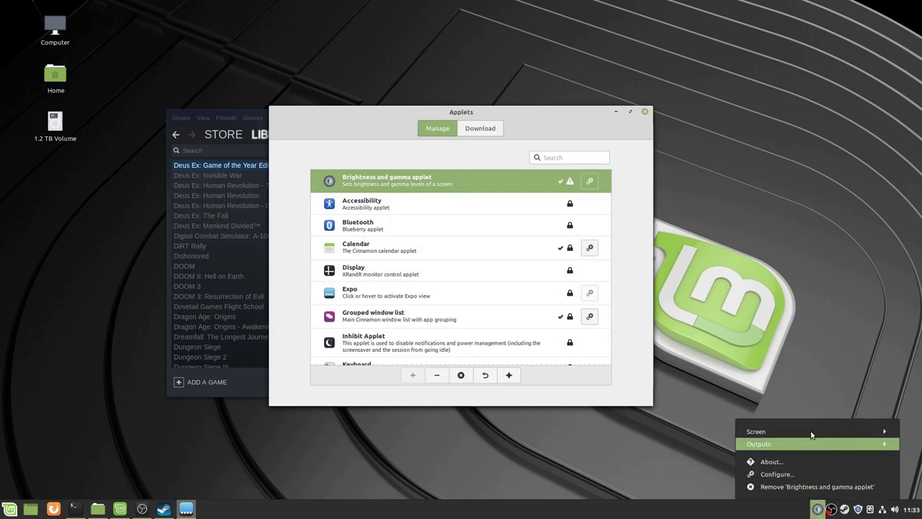
Step: Select Screen 0 as the screen controlled by the Brightness and gamma applet
{"action": "left_click", "coordinate": [812, 432]}
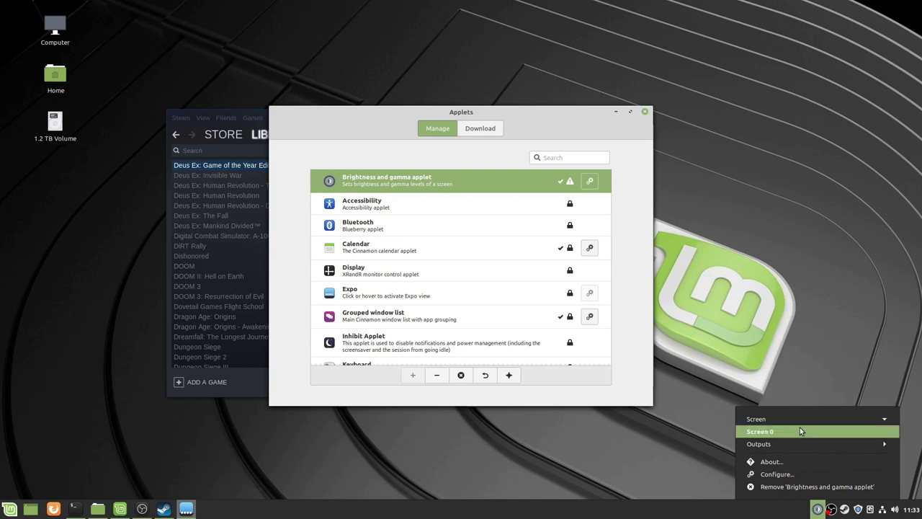
{"action": "left_click", "coordinate": [800, 431]}
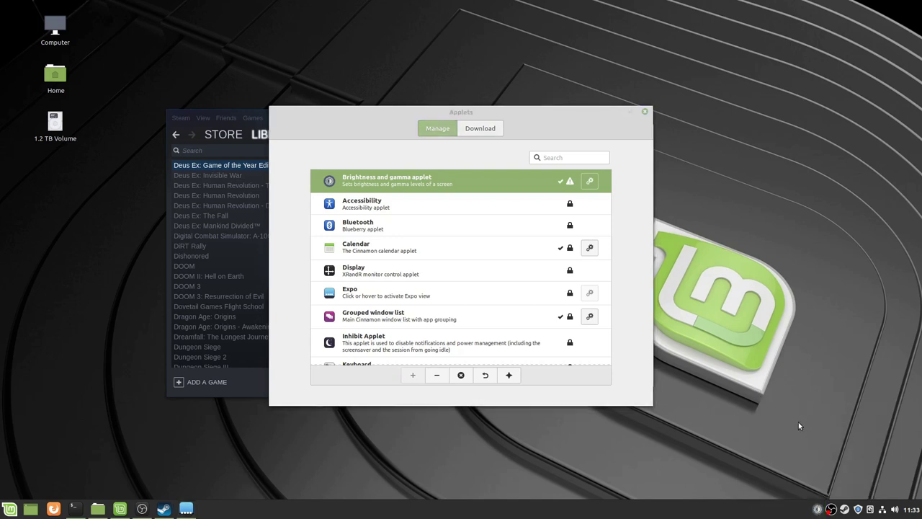
{"action": "right_click", "coordinate": [817, 509]}
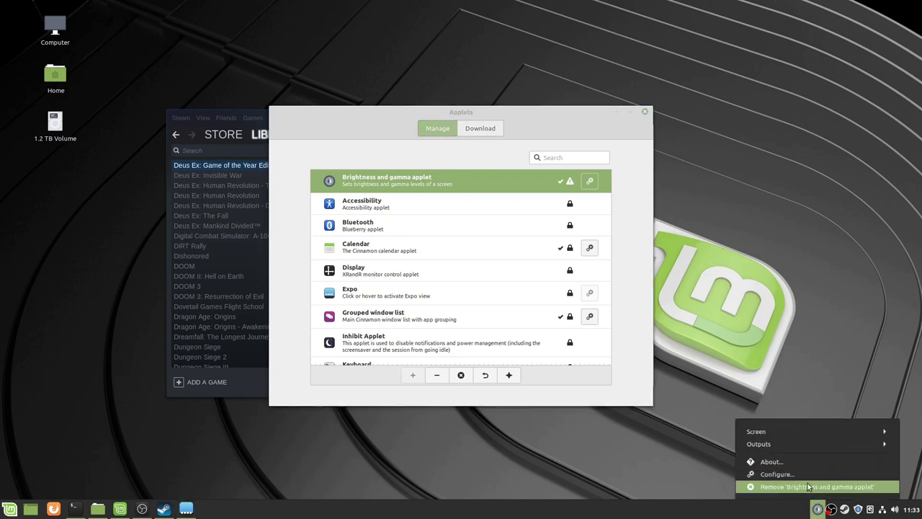
{"action": "left_click", "coordinate": [797, 433]}
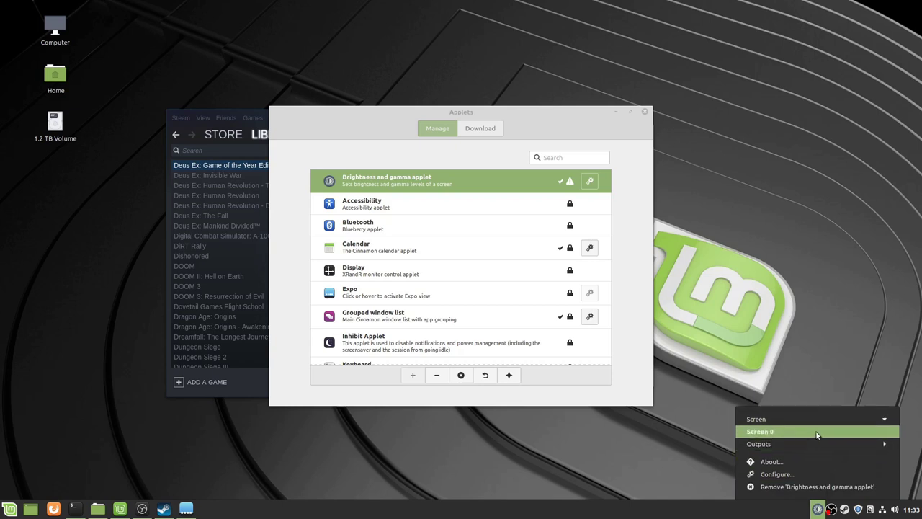
{"action": "left_click", "coordinate": [793, 432]}
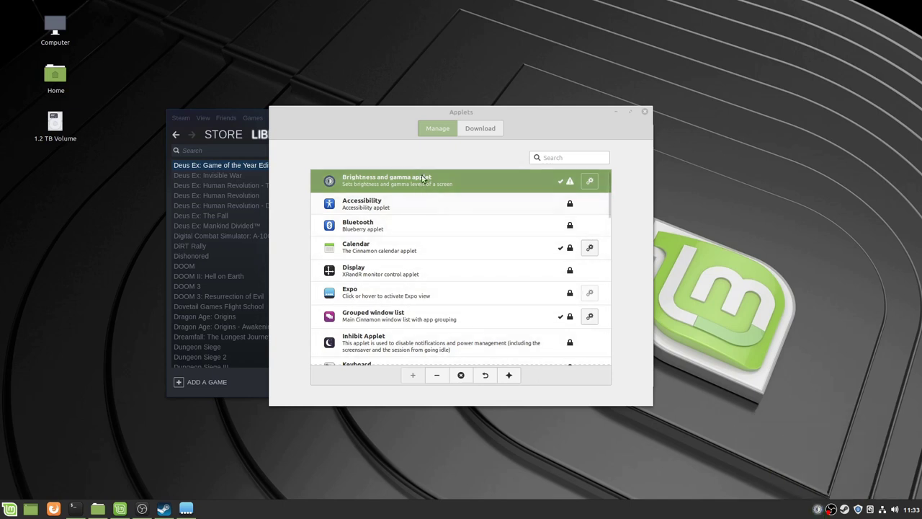
Step: Open the Brightness and gamma applet's settings and set the maximum brightness to 150%
{"action": "left_click", "coordinate": [488, 178]}
{"action": "left_click", "coordinate": [590, 181]}
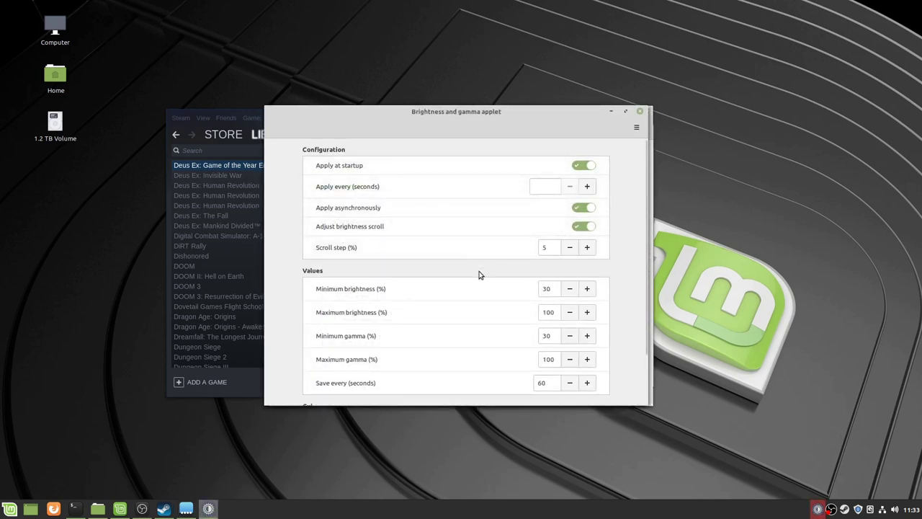
{"action": "left_click", "coordinate": [553, 314]}
{"action": "key", "text": "BackSpace"}
{"action": "key", "text": "BackSpace"}
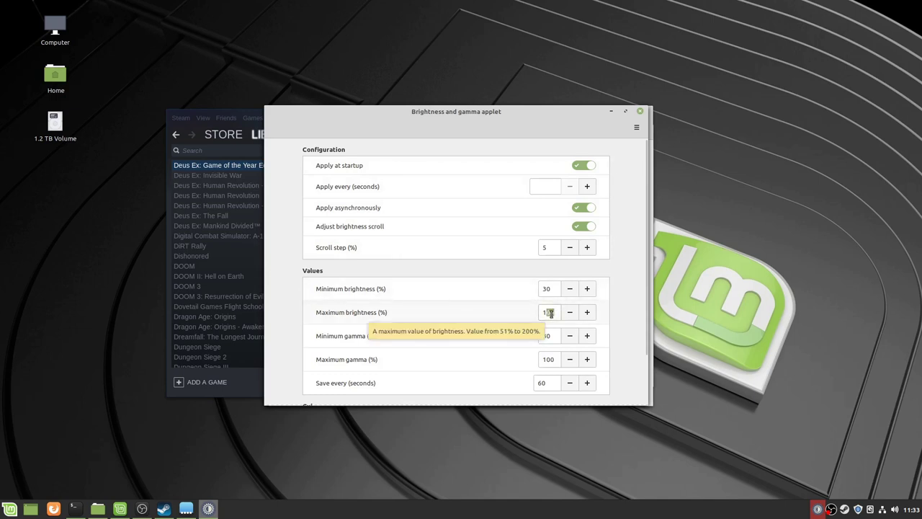
{"action": "type", "text": "50"}
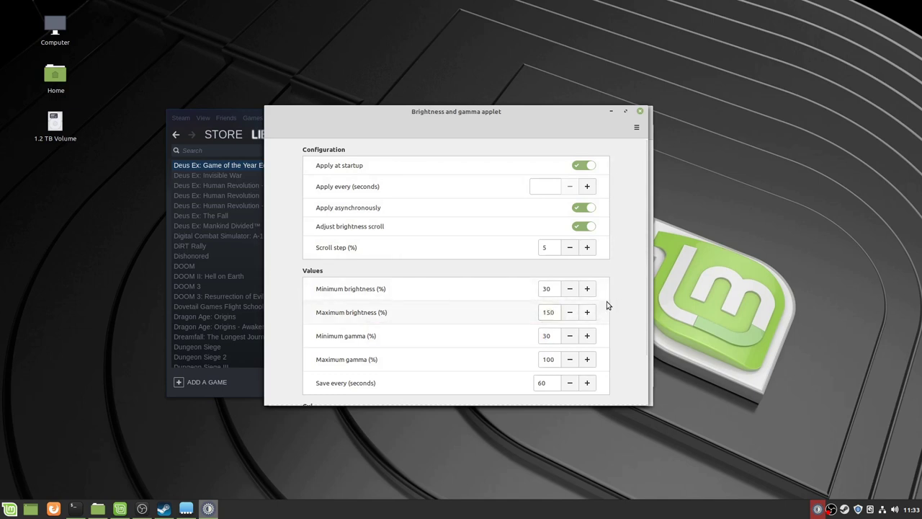
Step: Set the applet's maximum gamma to 150% and close its settings
{"action": "scroll", "coordinate": [606, 301], "scroll_direction": "down", "scroll_amount": 1}
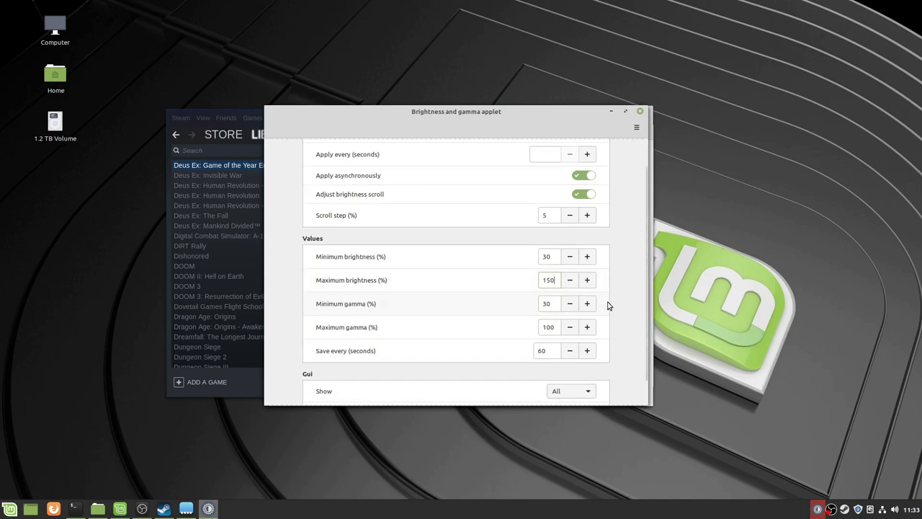
{"action": "left_click", "coordinate": [551, 328]}
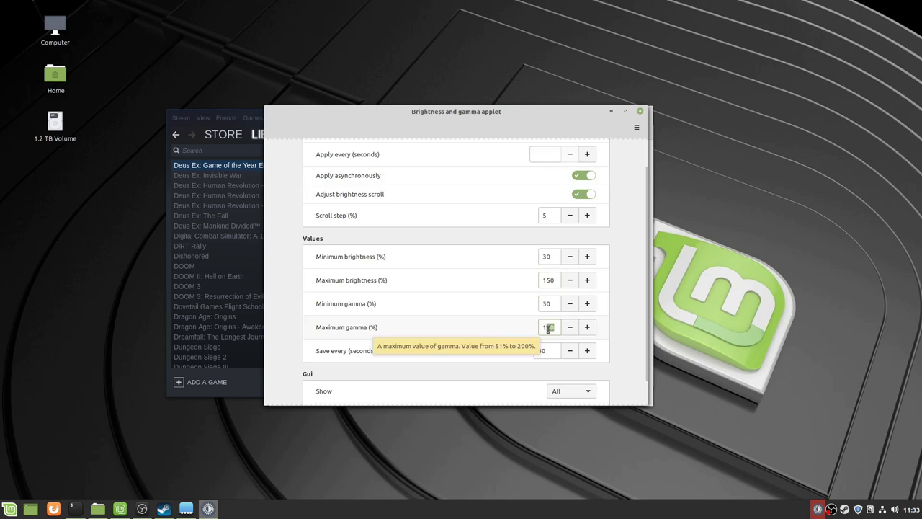
{"action": "scroll", "coordinate": [619, 322], "scroll_direction": "down", "scroll_amount": 1}
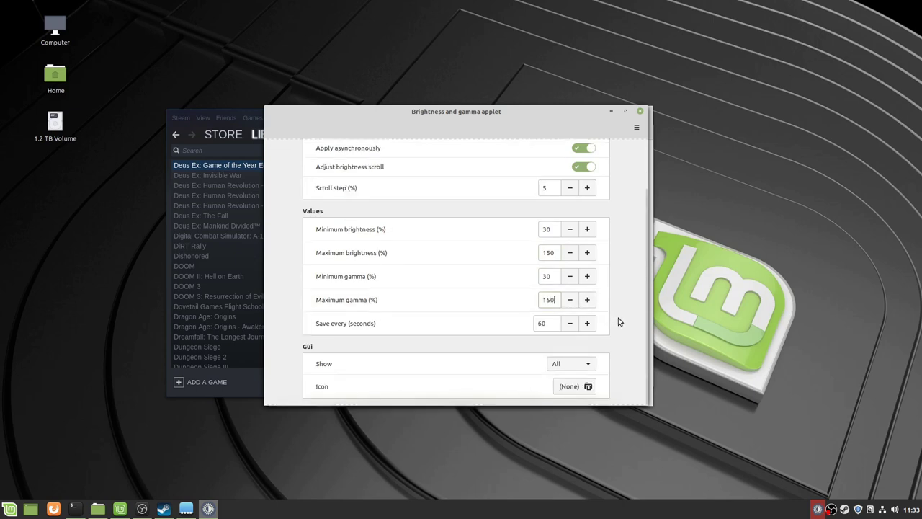
{"action": "scroll", "coordinate": [618, 322], "scroll_direction": "up", "scroll_amount": 2}
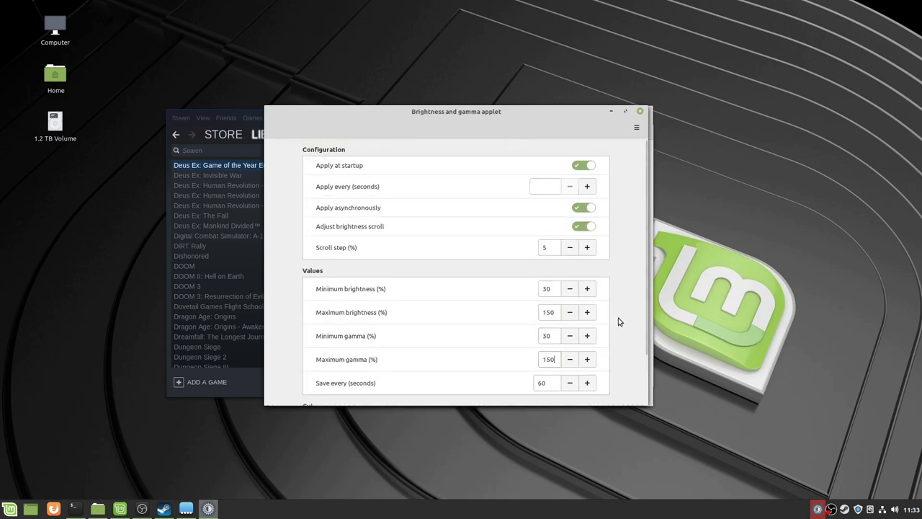
{"action": "left_click", "coordinate": [640, 111]}
Step: Check the display outputs listed by the Brightness and gamma applet
{"action": "right_click", "coordinate": [818, 509]}
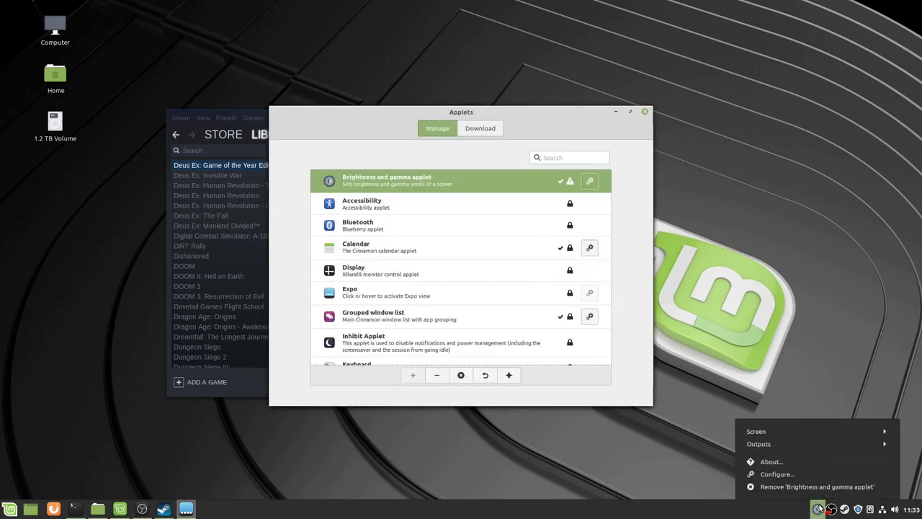
{"action": "left_click", "coordinate": [804, 447]}
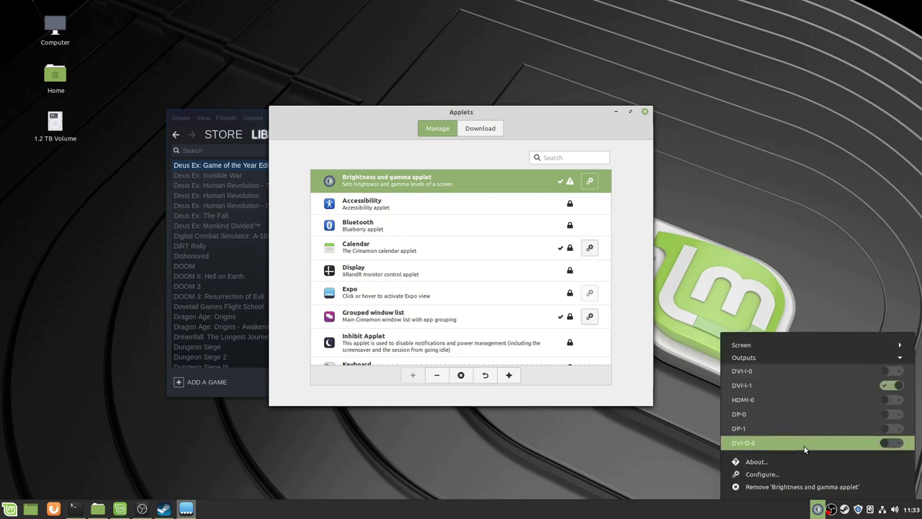
{"action": "left_click", "coordinate": [795, 358]}
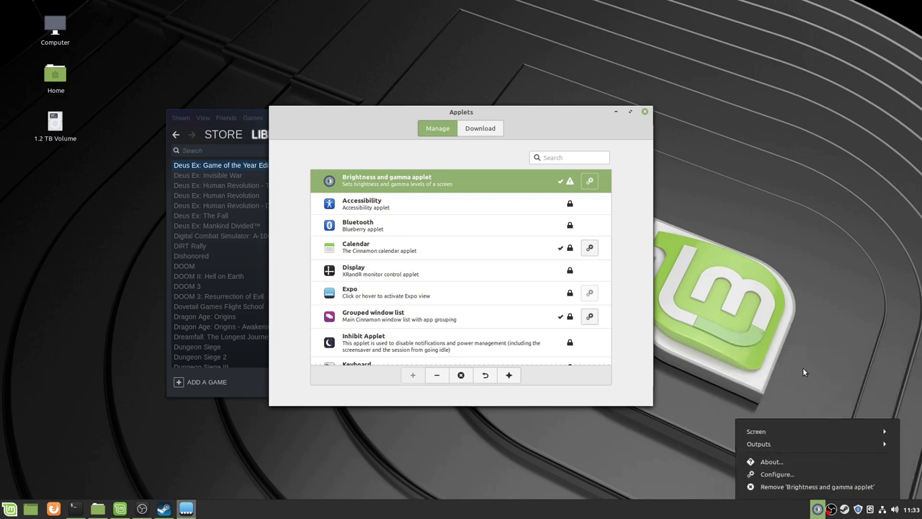
{"action": "key", "text": "Escape"}
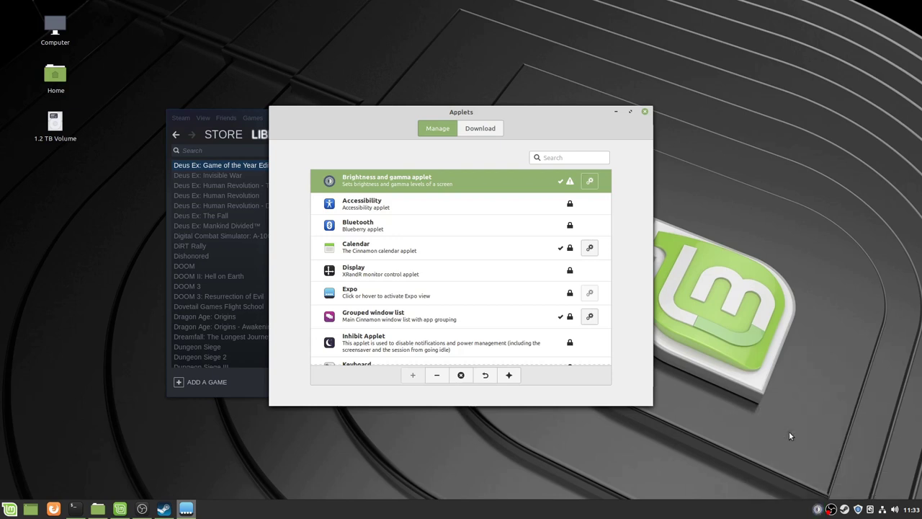
Step: Show the applet's brightness and color sliders, and close the Applets window
{"action": "left_click", "coordinate": [818, 508]}
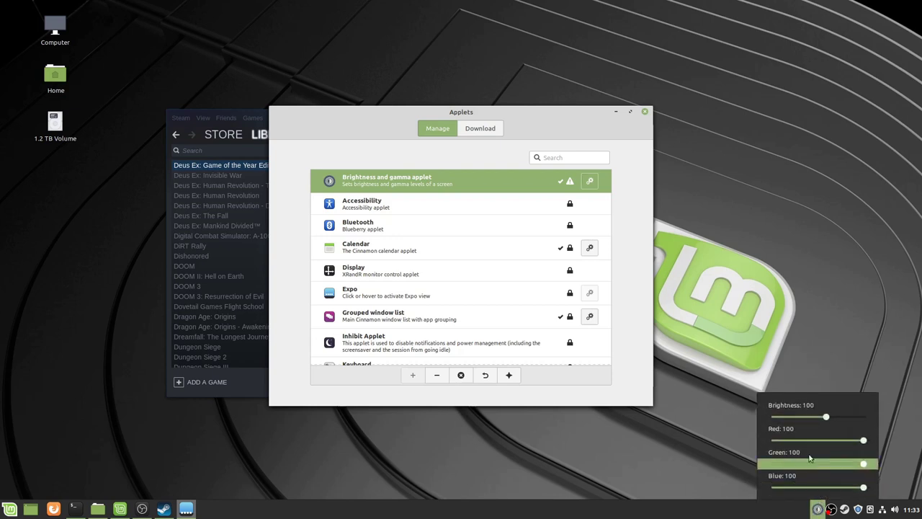
{"action": "mouse_move", "coordinate": [827, 420]}
{"action": "left_mouse_down"}
{"action": "mouse_move", "coordinate": [876, 421]}
{"action": "mouse_move", "coordinate": [827, 422]}
{"action": "left_mouse_up"}
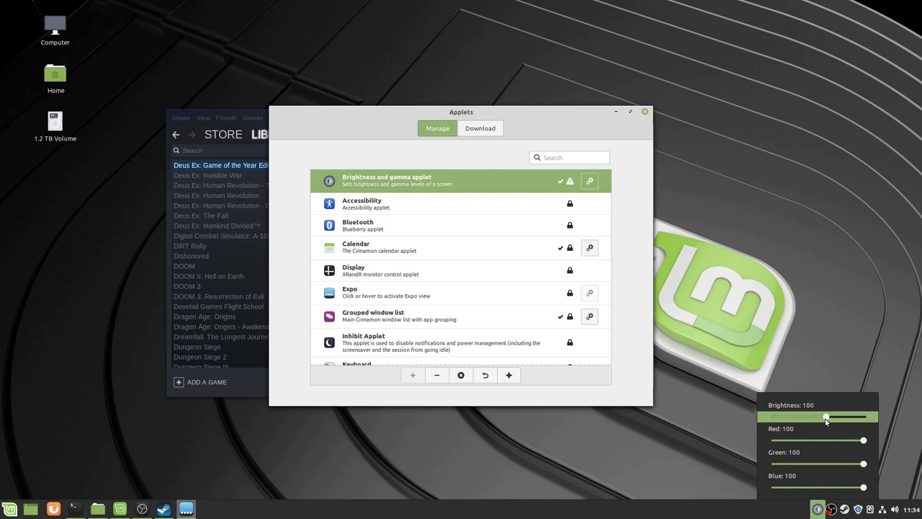
{"action": "left_click", "coordinate": [794, 352]}
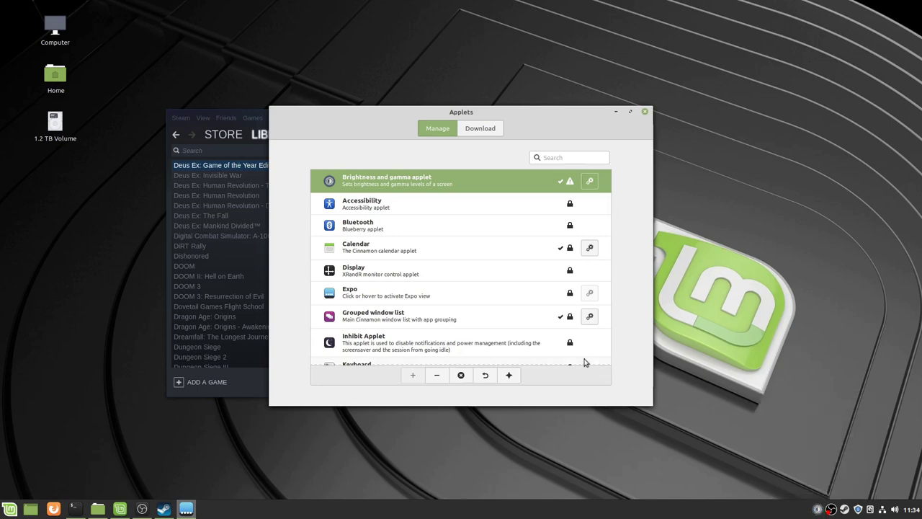
{"action": "left_click", "coordinate": [645, 112]}
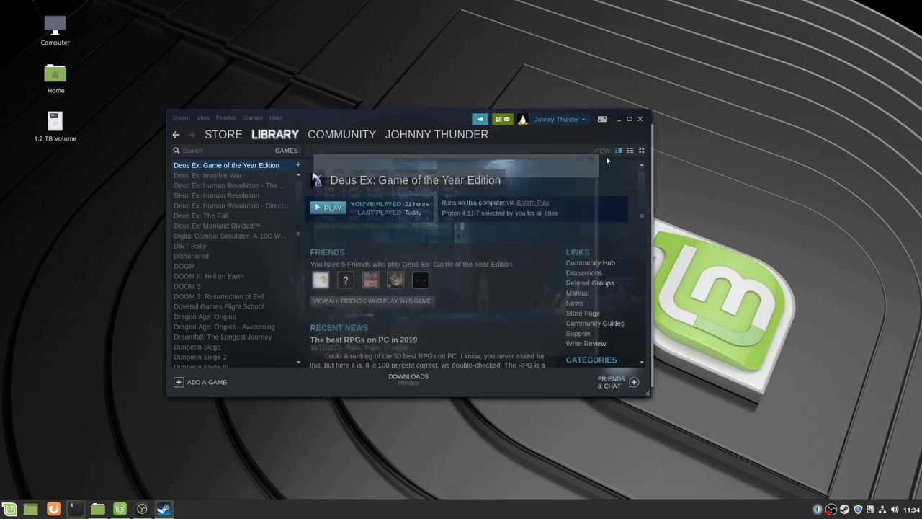
{"action": "left_click", "coordinate": [604, 150]}
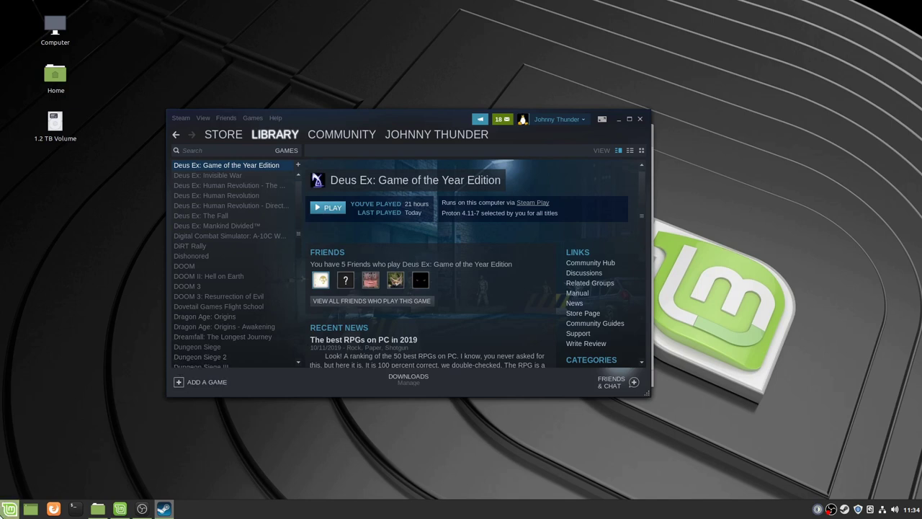
Step: Search the installed applications for "disk", open the Disks utility and minimize it
{"action": "left_click", "coordinate": [10, 508]}
{"action": "type", "text": "disk"}
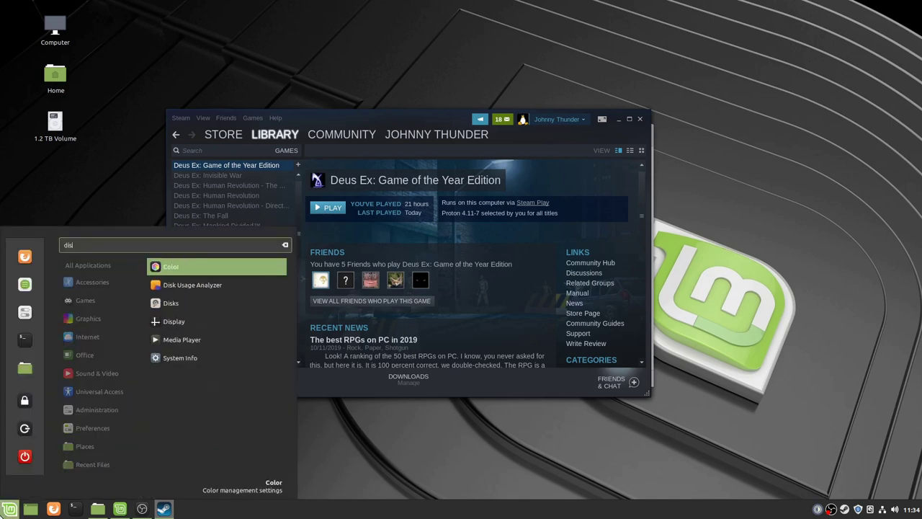
{"action": "left_click", "coordinate": [173, 284]}
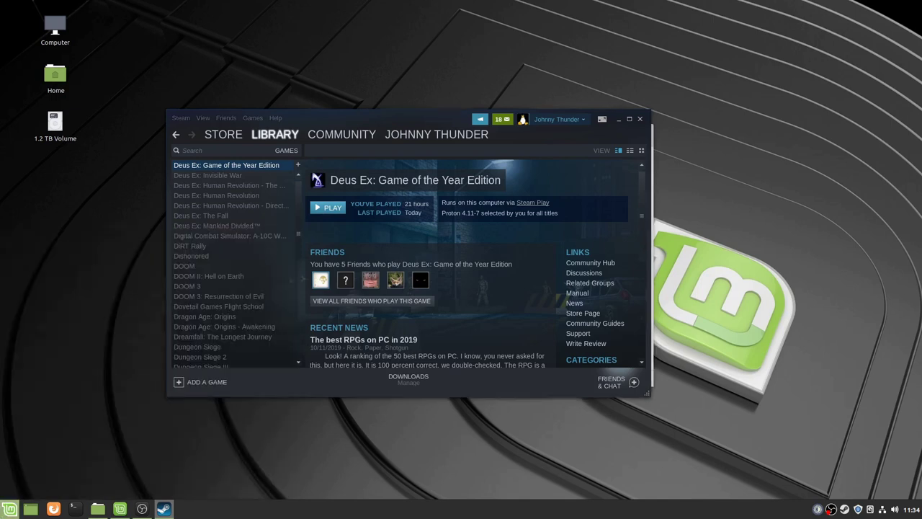
{"action": "left_click", "coordinate": [256, 379]}
{"action": "left_click", "coordinate": [613, 95]}
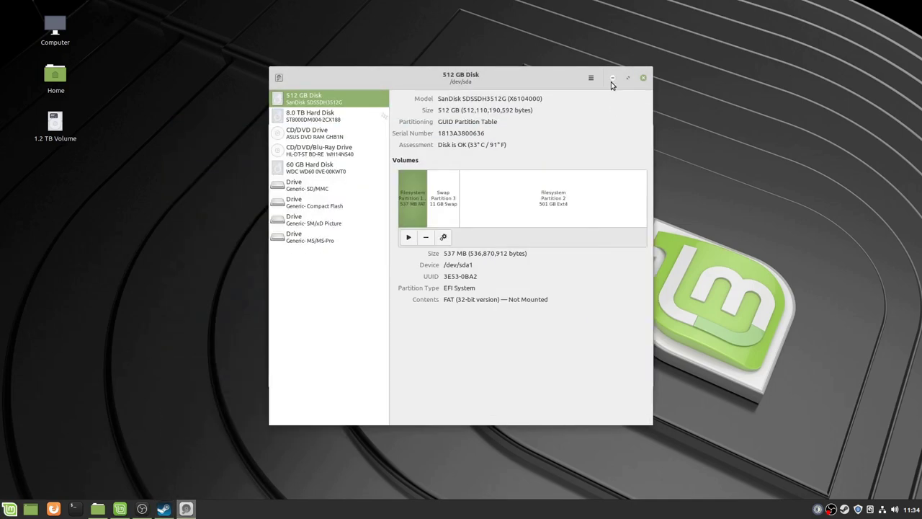
{"action": "left_click", "coordinate": [612, 77]}
Step: Close the Linux Mint Welcome window
{"action": "left_click", "coordinate": [81, 509]}
{"action": "left_click", "coordinate": [578, 139]}
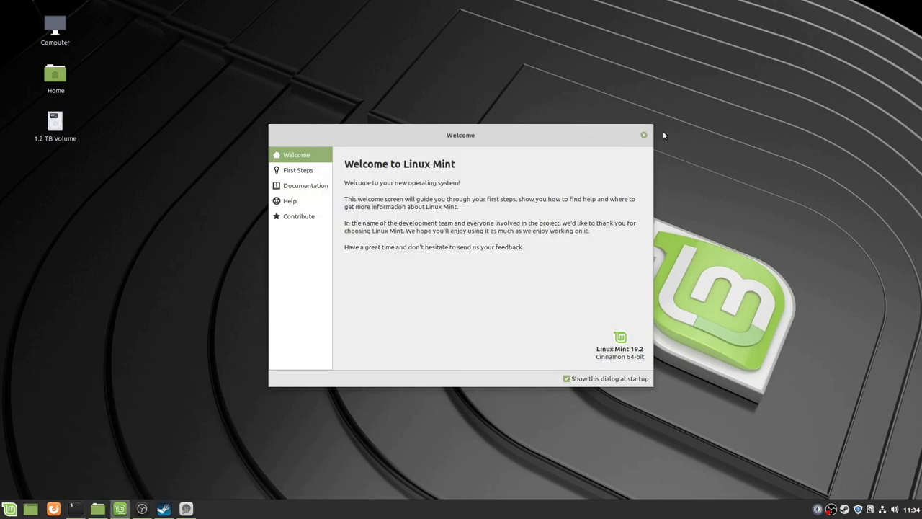
{"action": "left_click", "coordinate": [643, 135]}
Step: Mount the Gama drive by opening it in the file manager, and dismiss the file window
{"action": "left_click", "coordinate": [98, 509]}
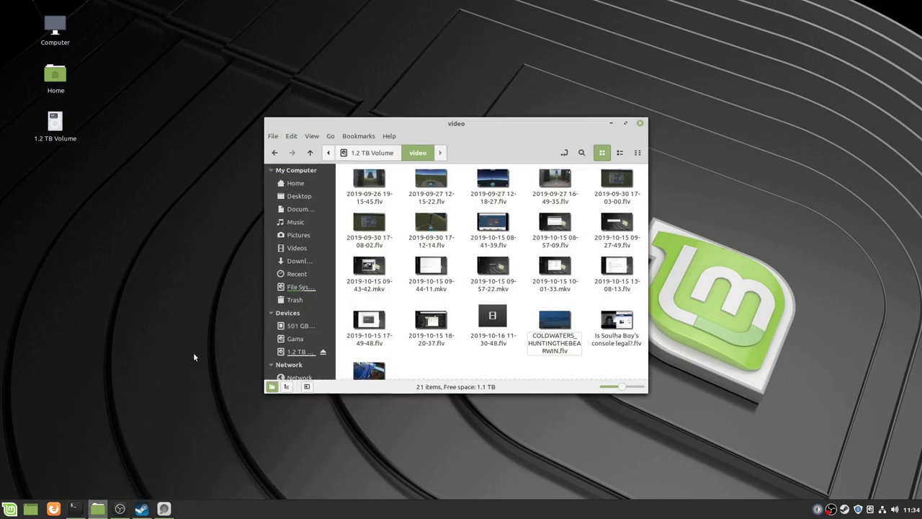
{"action": "left_click", "coordinate": [296, 339]}
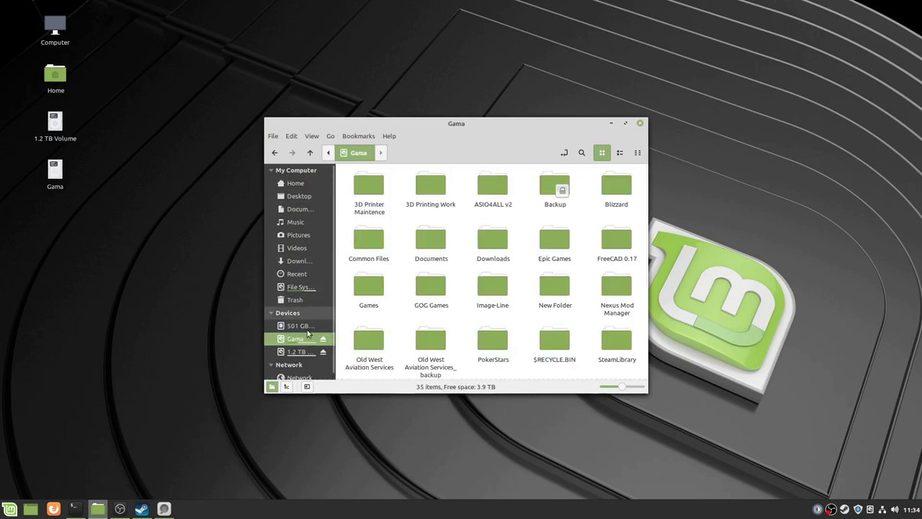
{"action": "scroll", "coordinate": [307, 331], "scroll_direction": "down", "scroll_amount": 1}
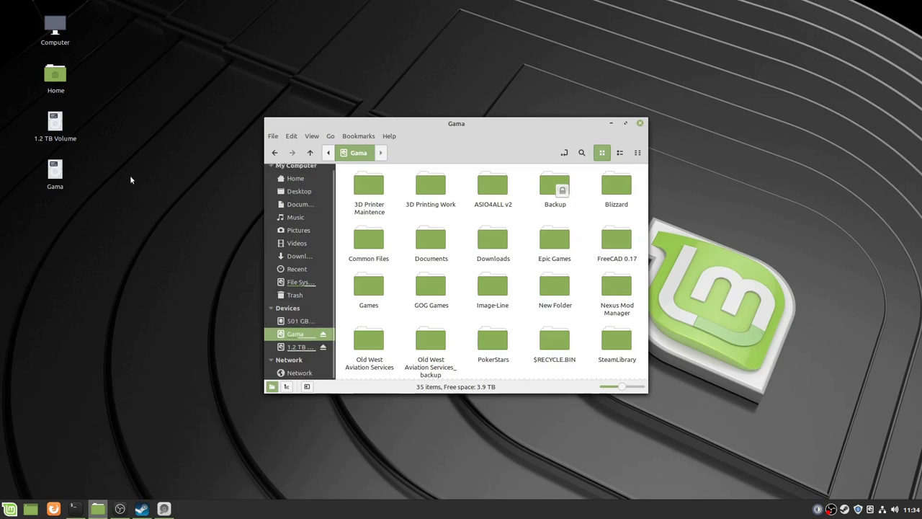
{"action": "left_click", "coordinate": [640, 123]}
Step: Run sudo mount /dev/sdb3 /mnt/1234 in a terminal
{"action": "key", "text": "ctrl+alt+t"}
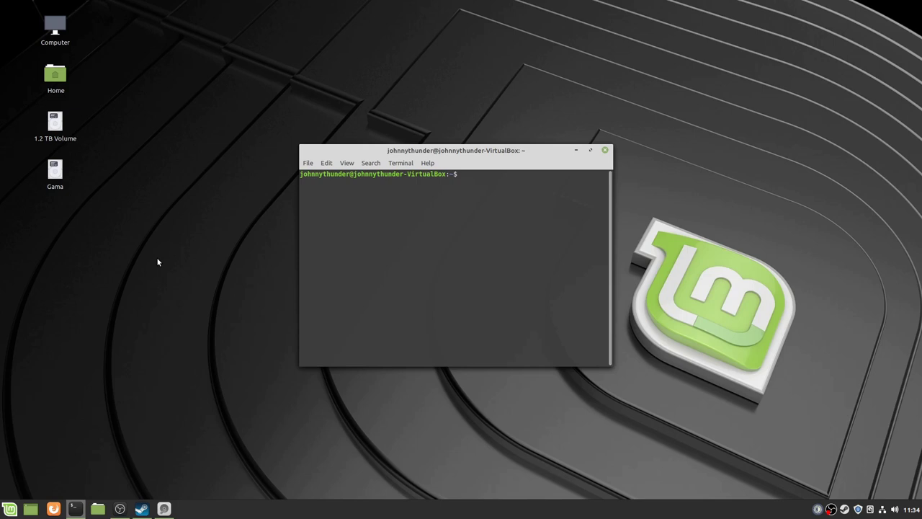
{"action": "type", "text": "mount /dev/sdb3 /mnt/1234"}
{"action": "key", "text": "ctrl+Left"}
{"action": "key", "text": "ctrl+Left"}
{"action": "key", "text": "ctrl+Left"}
{"action": "key", "text": "ctrl+Left"}
{"action": "key", "text": "ctrl+Left"}
{"action": "type", "text": "sudo"}
{"action": "key", "text": "Return"}
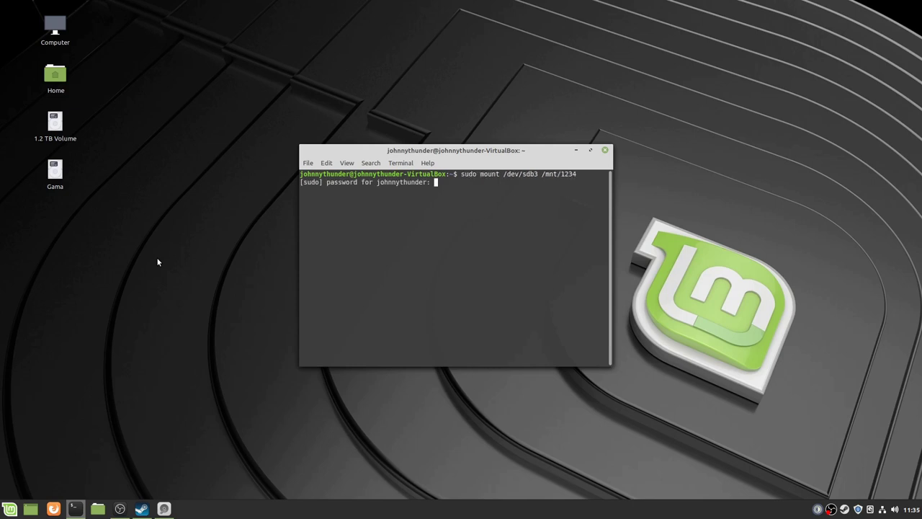
Step: Enter the account password to authorize the mount command
{"action": "type", "text": "***"}
{"action": "key", "text": "BackSpace"}
{"action": "key", "text": "BackSpace"}
{"action": "key", "text": "BackSpace"}
{"action": "type", "text": "****"}
{"action": "key", "text": "Return"}
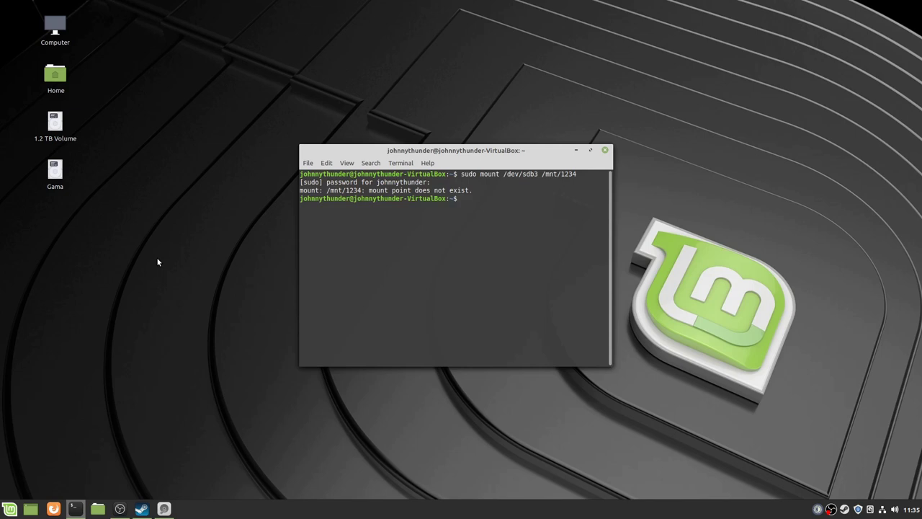
{"action": "key", "text": "Up"}
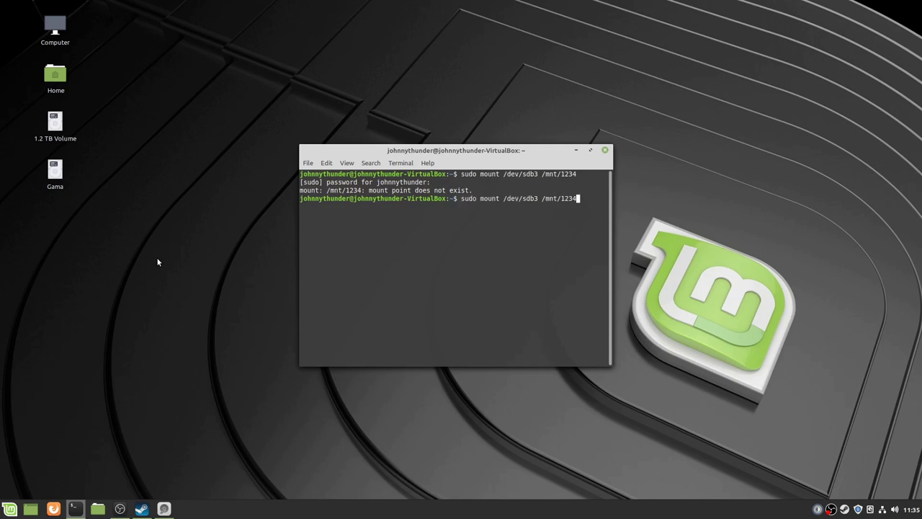
{"action": "key", "text": "BackSpace"}
{"action": "key", "text": "BackSpace"}
{"action": "key", "text": "BackSpace"}
{"action": "key", "text": "BackSpace"}
{"action": "key", "text": "BackSpace"}
{"action": "key", "text": "BackSpace"}
{"action": "key", "text": "BackSpace"}
{"action": "key", "text": "BackSpace"}
{"action": "key", "text": "BackSpace"}
{"action": "key", "text": "BackSpace"}
{"action": "key", "text": "BackSpace"}
{"action": "key", "text": "BackSpace"}
{"action": "key", "text": "BackSpace"}
{"action": "key", "text": "BackSpace"}
{"action": "key", "text": "BackSpace"}
{"action": "key", "text": "BackSpace"}
{"action": "key", "text": "BackSpace"}
{"action": "key", "text": "BackSpace"}
{"action": "key", "text": "BackSpace"}
{"action": "key", "text": "BackSpace"}
{"action": "key", "text": "BackSpace"}
{"action": "key", "text": "BackSpace"}
{"action": "key", "text": "BackSpace"}
{"action": "key", "text": "BackSpace"}
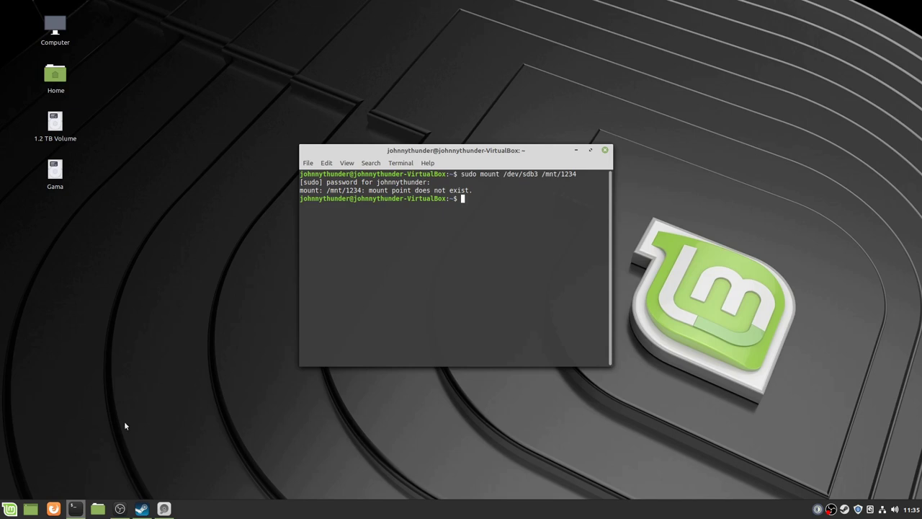
{"action": "left_click", "coordinate": [84, 508]}
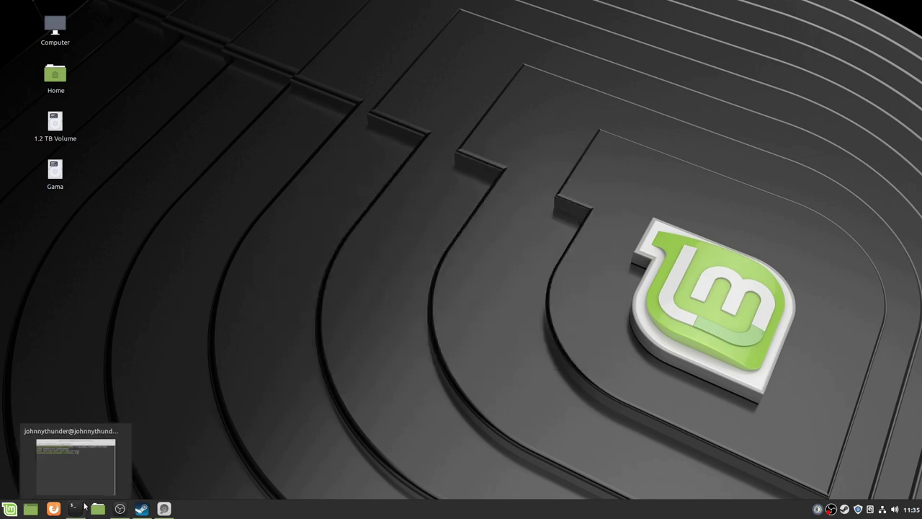
Step: In Disks, open the mount options of the Gama partition on the 8.0 TB hard disk and turn off User Session Defaults
{"action": "left_click", "coordinate": [172, 510]}
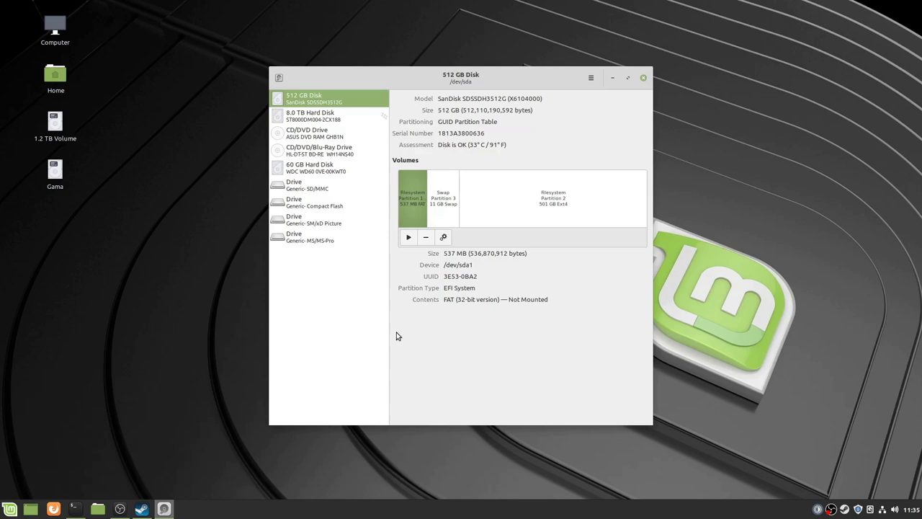
{"action": "left_click", "coordinate": [322, 115]}
{"action": "left_click", "coordinate": [543, 189]}
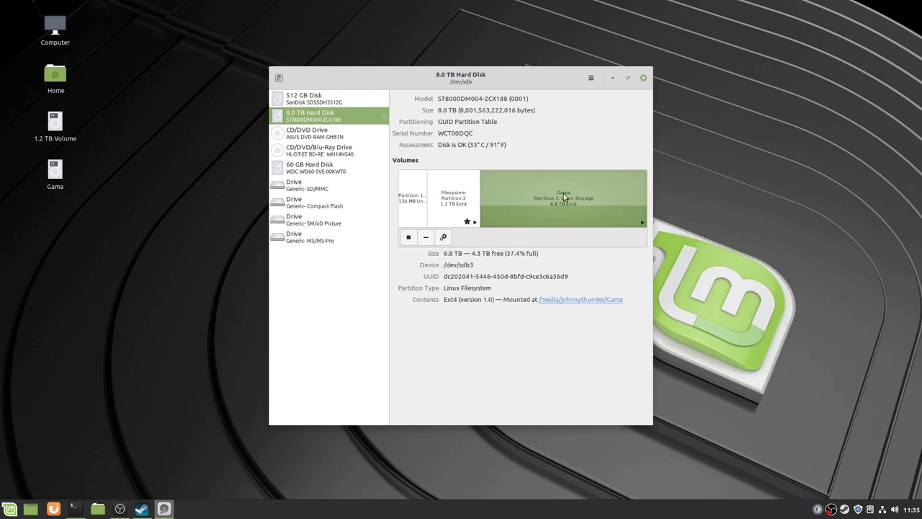
{"action": "left_click", "coordinate": [443, 237]}
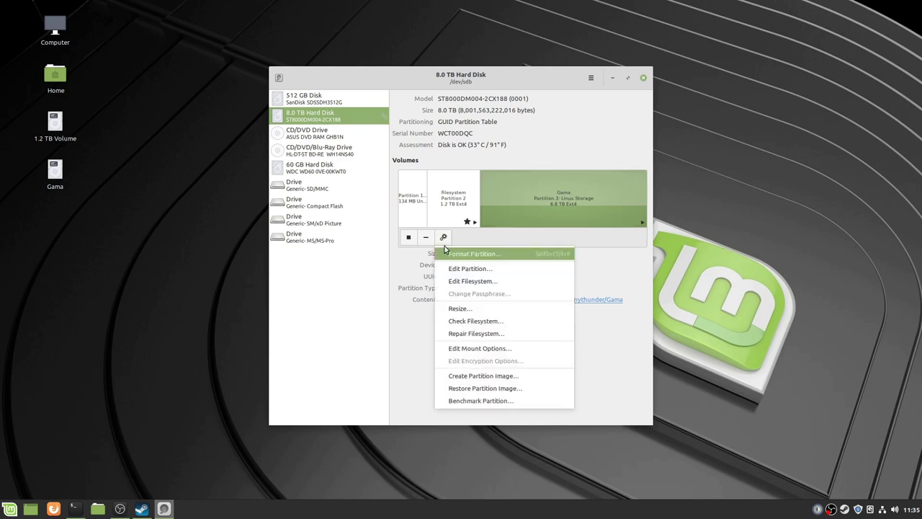
{"action": "left_click", "coordinate": [488, 350]}
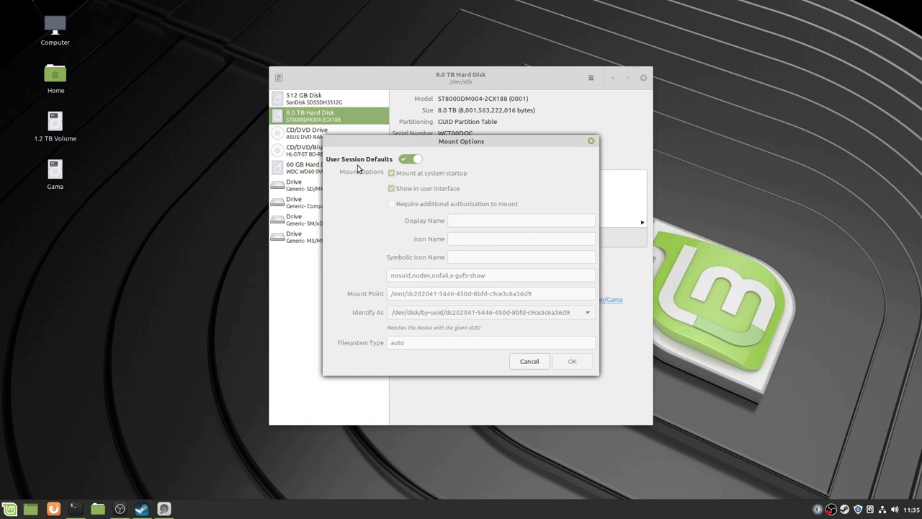
{"action": "left_click", "coordinate": [411, 160]}
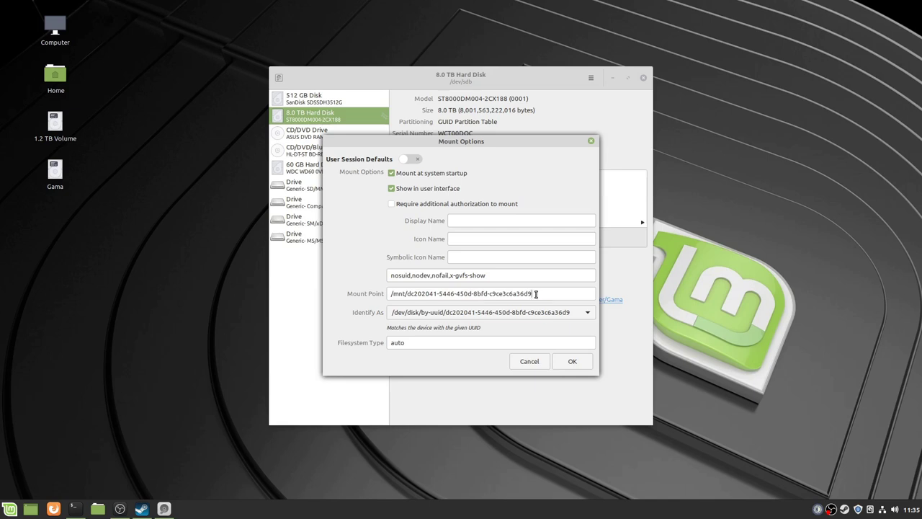
{"action": "left_click_drag", "start_coordinate": [535, 294], "coordinate": [407, 294]}
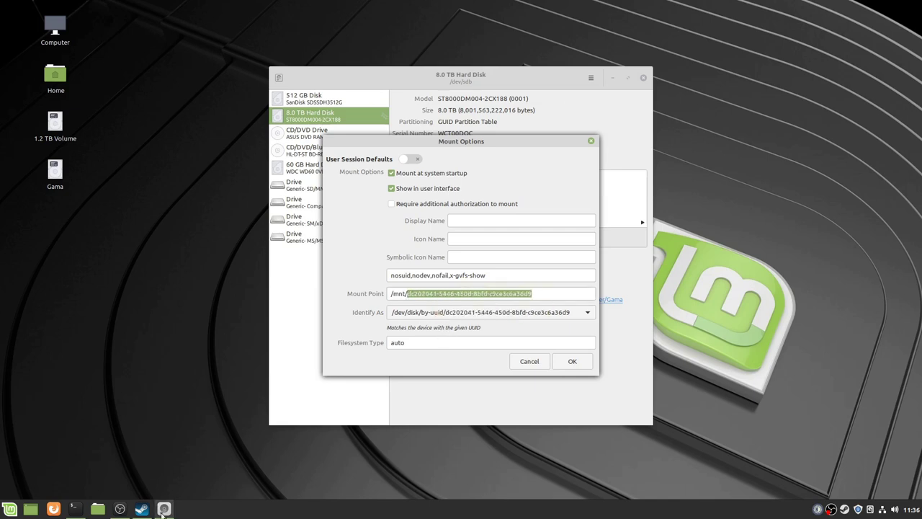
{"action": "mouse_move", "coordinate": [74, 508]}
{"action": "left_click", "coordinate": [108, 458]}
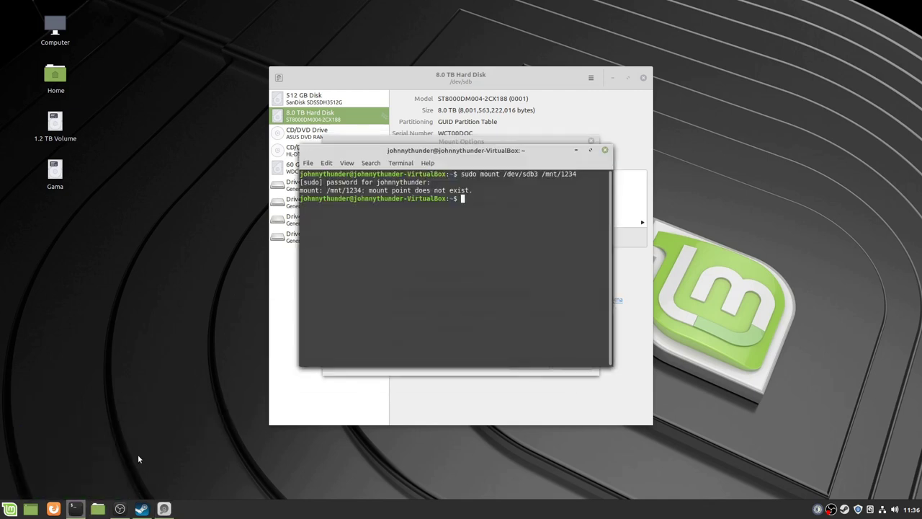
{"action": "type", "text": "xgamma -gamma 1.5"}
{"action": "key", "text": "BackSpace"}
{"action": "key", "text": "BackSpace"}
{"action": "key", "text": "BackSpace"}
{"action": "key", "text": "BackSpace"}
{"action": "key", "text": "BackSpace"}
{"action": "key", "text": "BackSpace"}
{"action": "key", "text": "BackSpace"}
{"action": "key", "text": "BackSpace"}
{"action": "key", "text": "BackSpace"}
{"action": "key", "text": "BackSpace"}
{"action": "key", "text": "BackSpace"}
{"action": "key", "text": "BackSpace"}
{"action": "key", "text": "BackSpace"}
{"action": "key", "text": "BackSpace"}
{"action": "key", "text": "BackSpace"}
{"action": "key", "text": "BackSpace"}
{"action": "key", "text": "BackSpace"}
{"action": "left_click", "coordinate": [605, 150]}
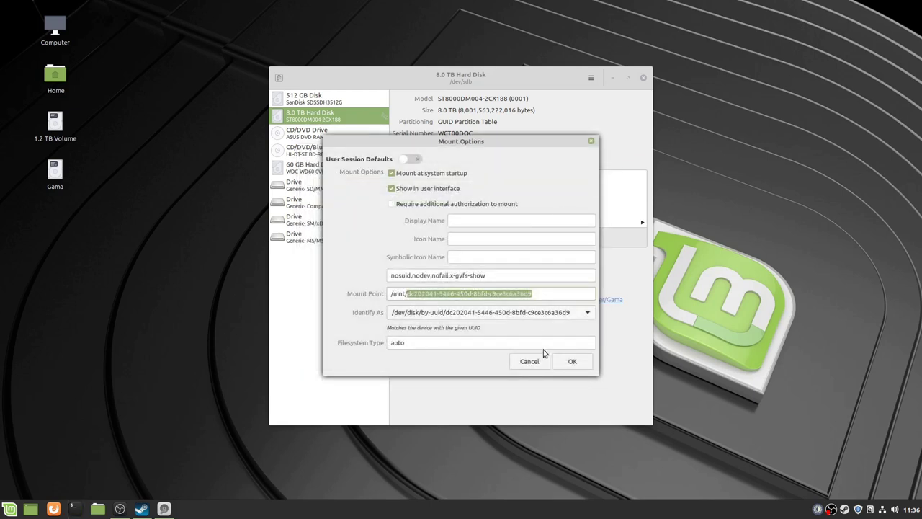
Step: Save the Gama partition's mount options and enter the account password to authorize the /etc/fstab entry
{"action": "left_click", "coordinate": [562, 362]}
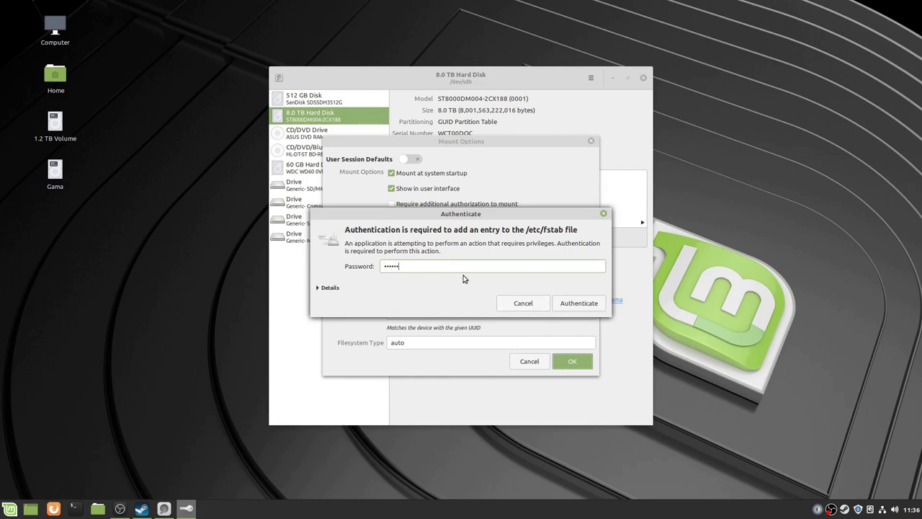
{"action": "key", "text": "Return"}
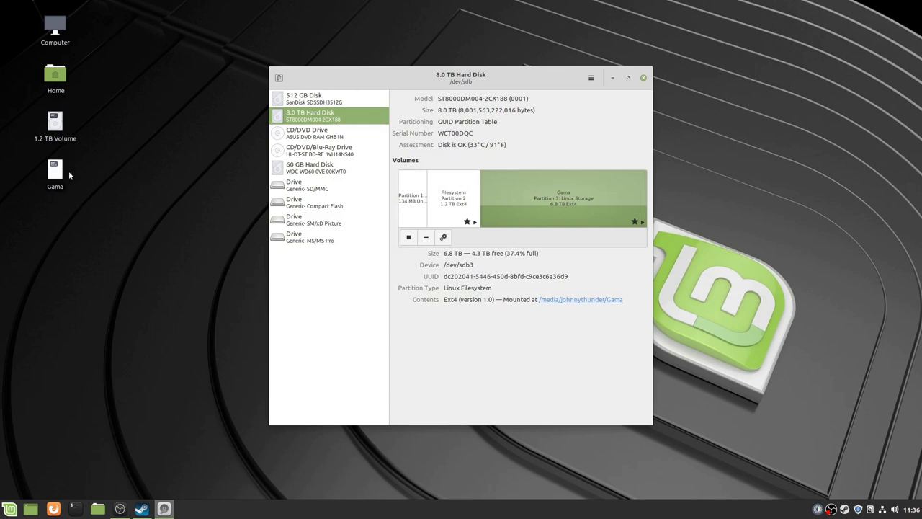
Step: Unmount the Gama partition and close the Disks window
{"action": "left_click", "coordinate": [408, 237]}
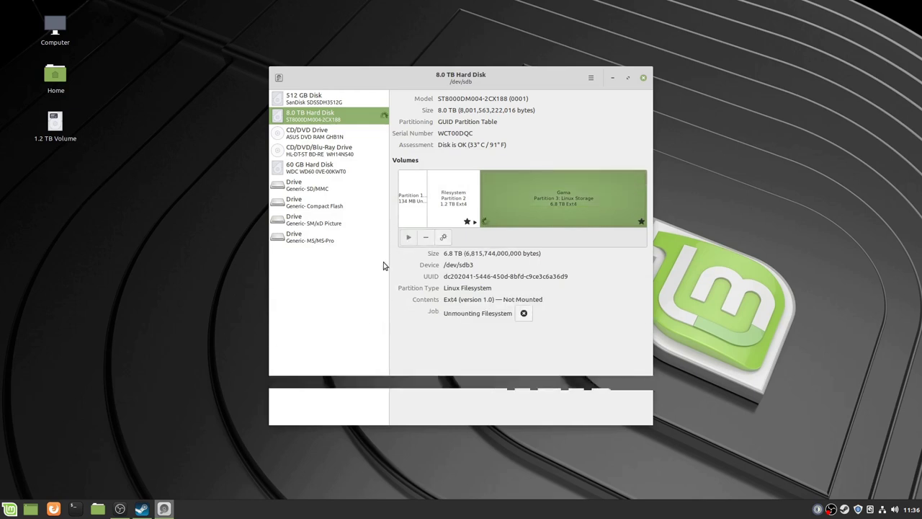
{"action": "left_click", "coordinate": [643, 78]}
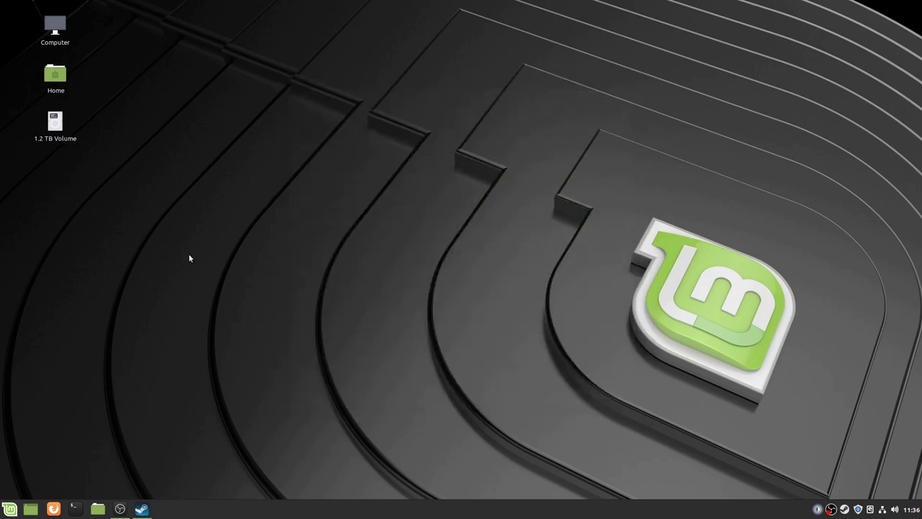